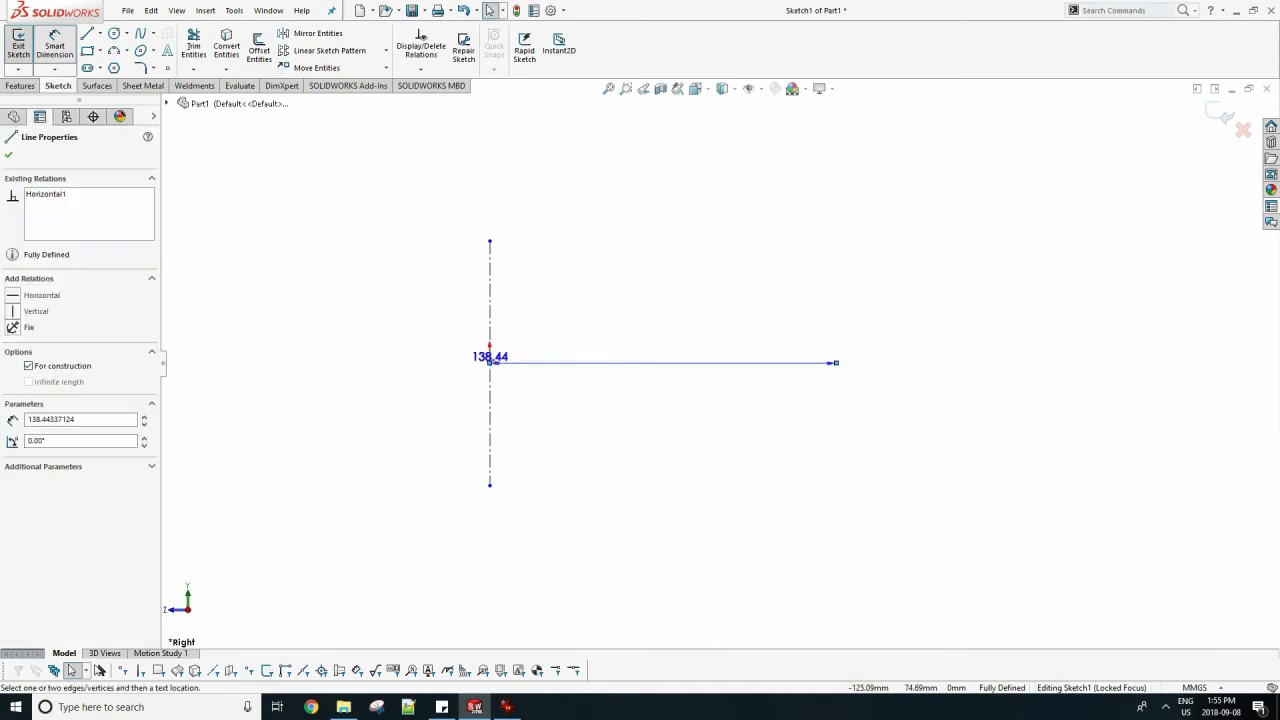
Dimension the horizontal centerline to 100 mm and draw a second vertical centerline through its free end.
click(604, 388)
text(100)
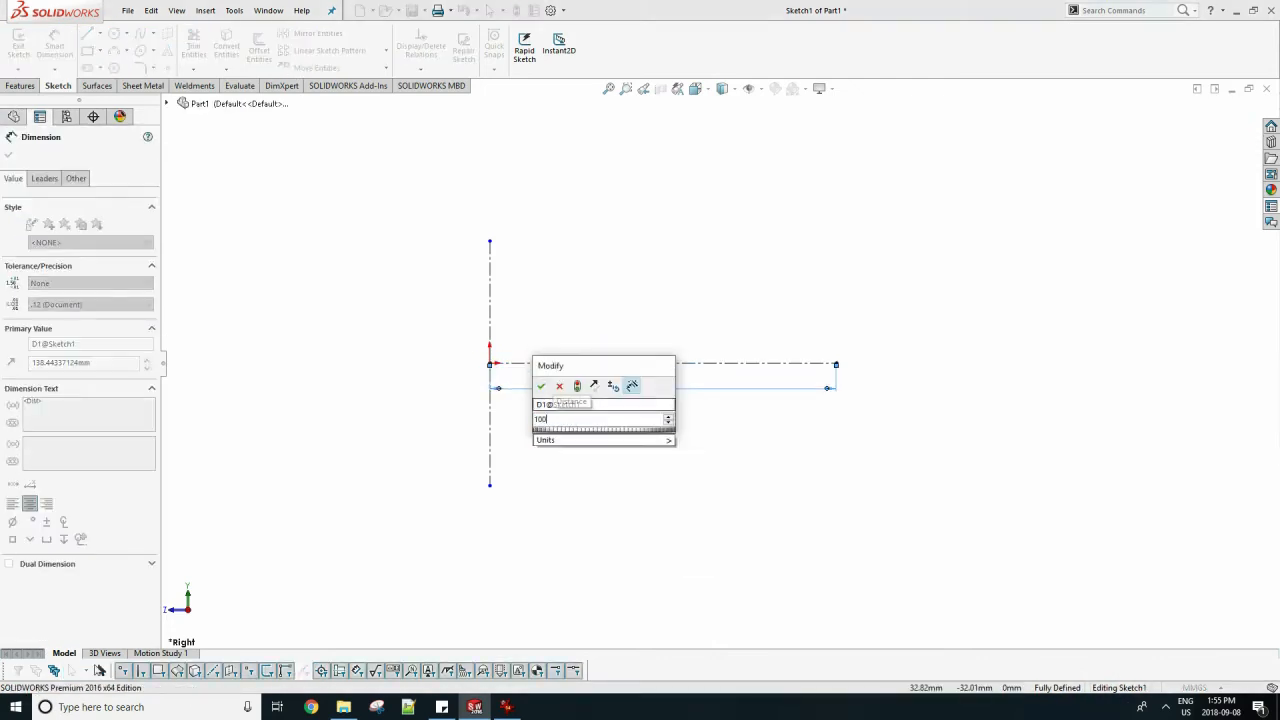
key(Return)
key(Escape)
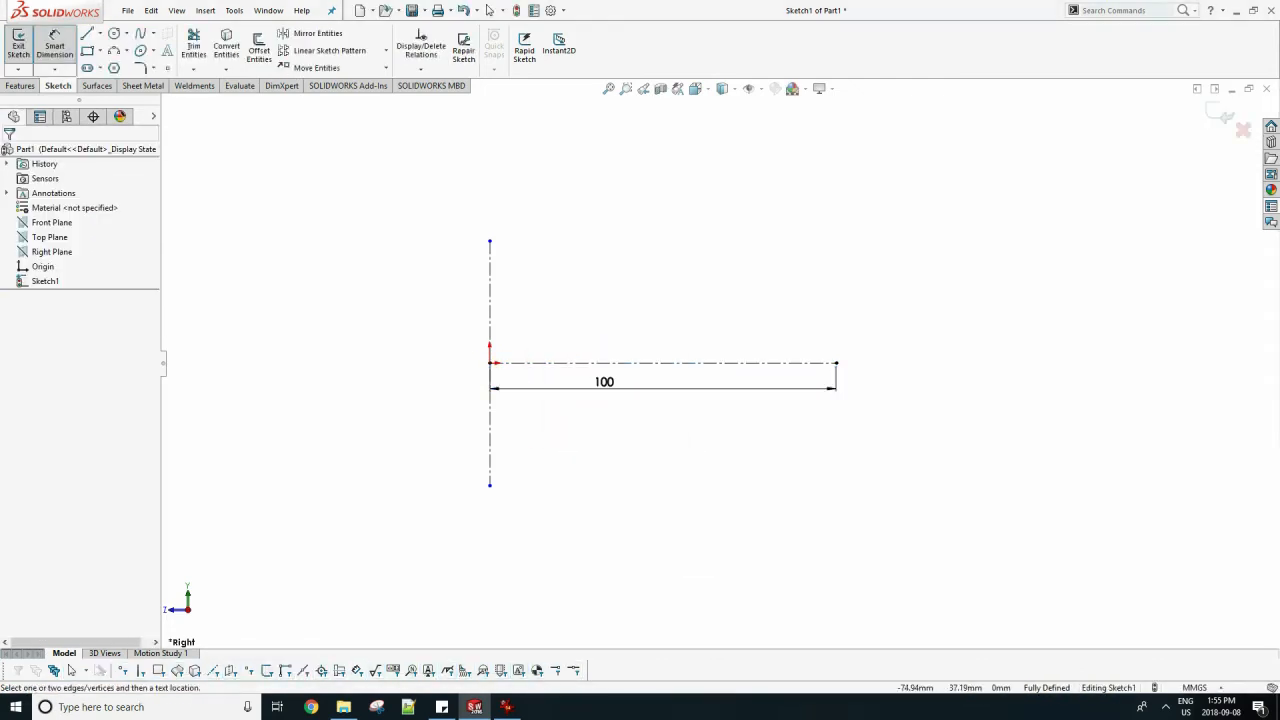
click(100, 33)
click(120, 63)
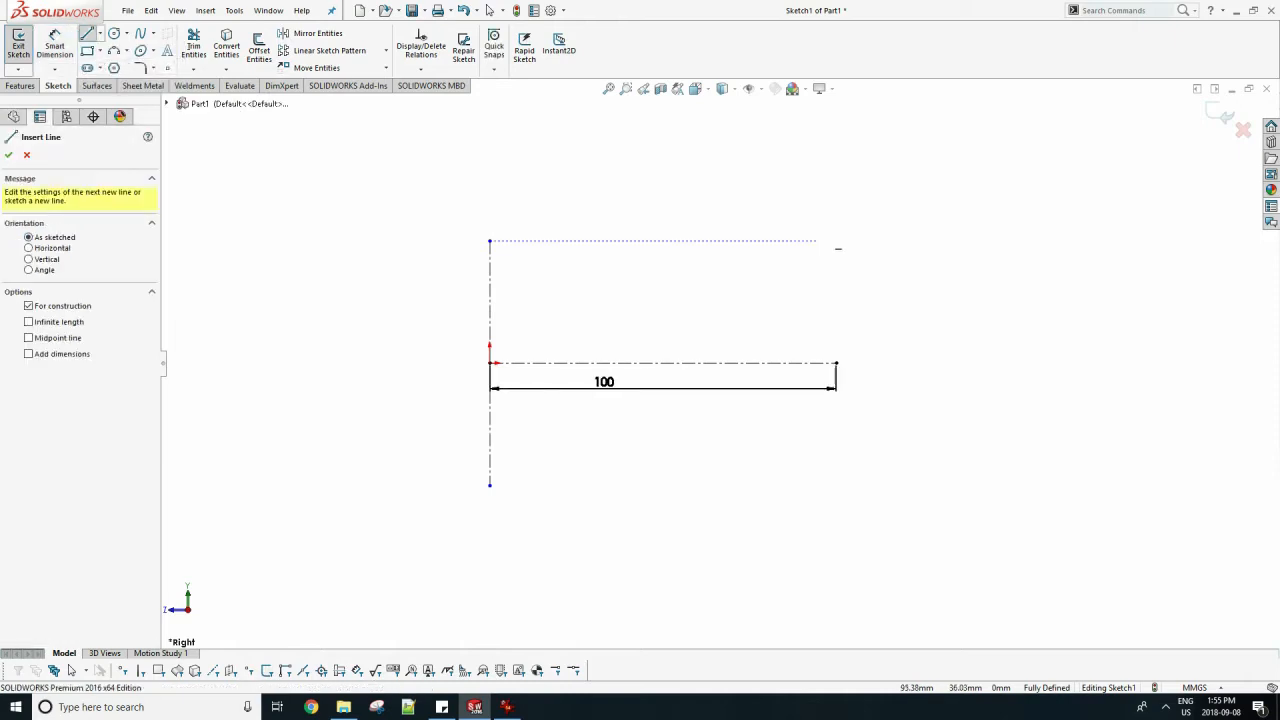
Insert the image DIMENSIONED from the EXAMPLE 1 folder into the sketch as a sketch picture.
click(234, 10)
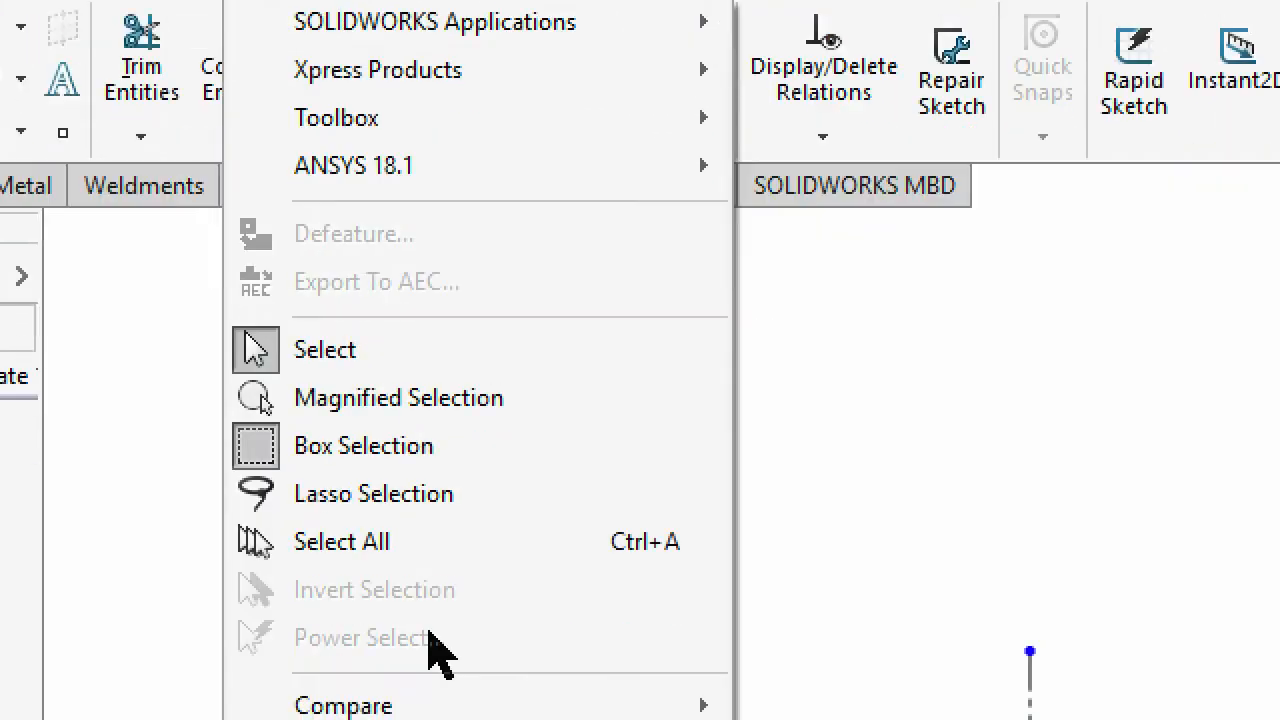
mouse_move(500, 226)
click(930, 635)
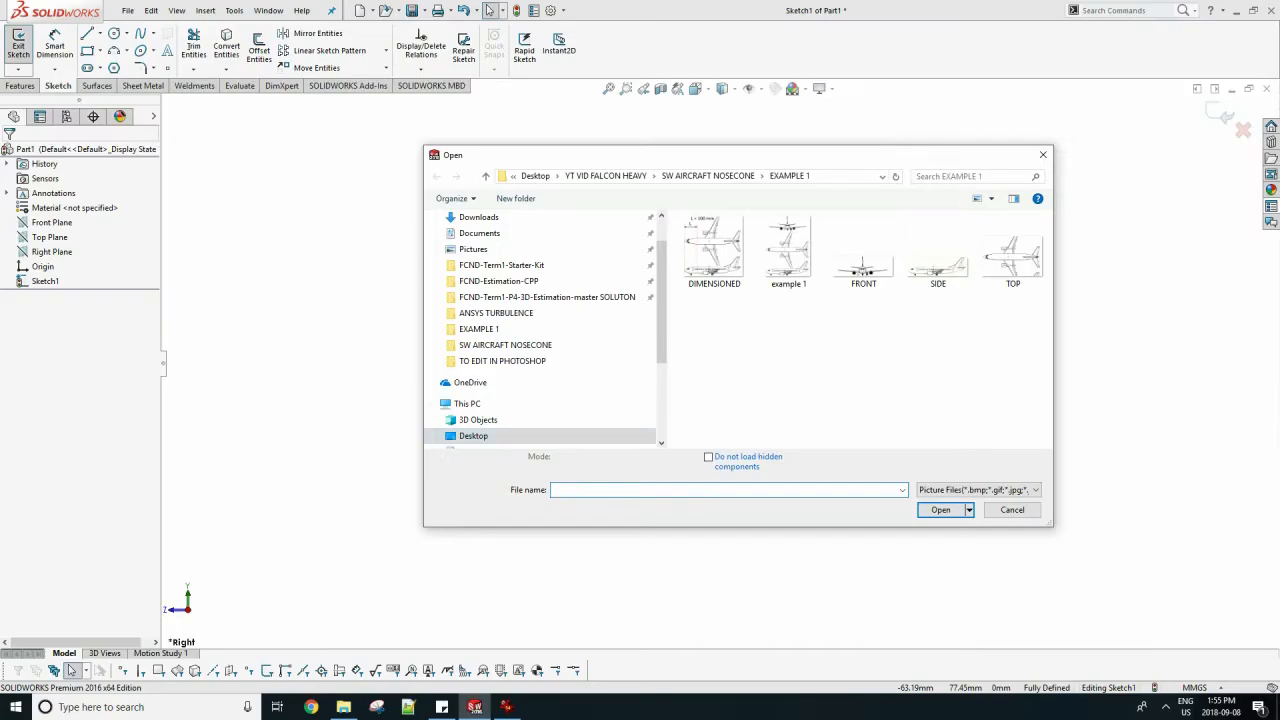
click(714, 250)
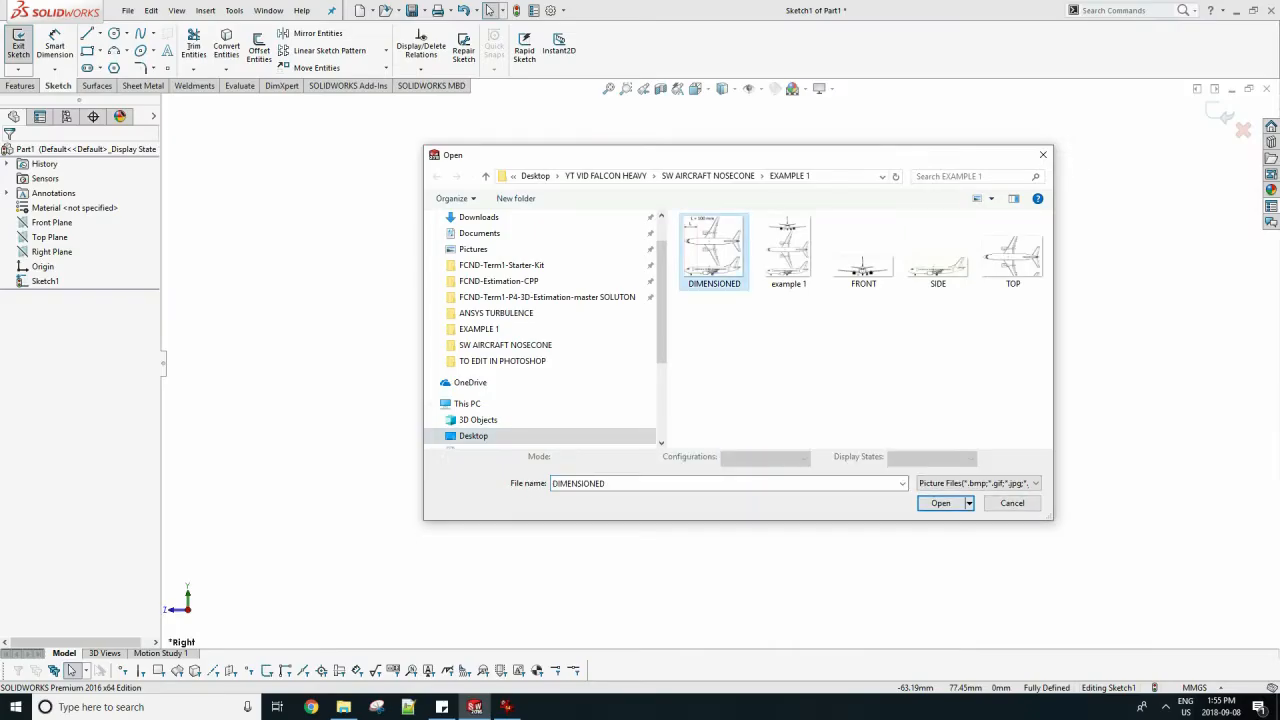
key(Return)
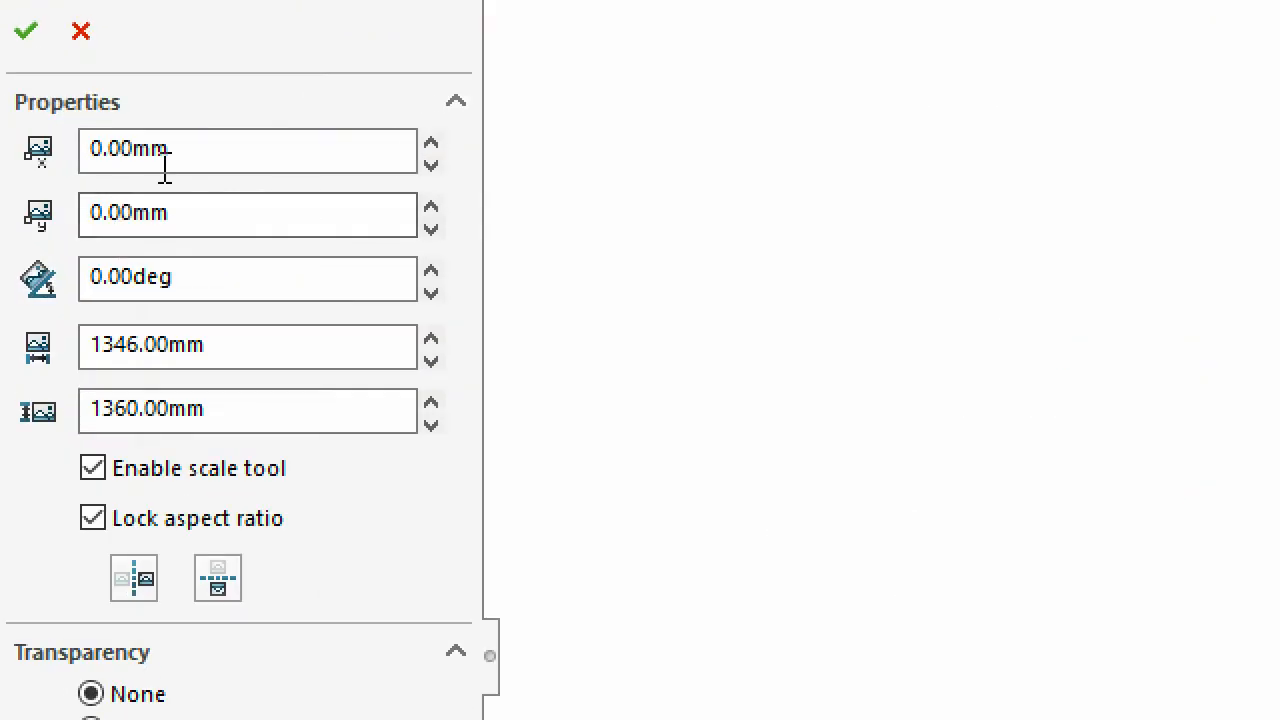
drag(165, 168, 21, 158)
drag(237, 232, 44, 224)
drag(238, 290, 26, 290)
drag(285, 359, 8, 362)
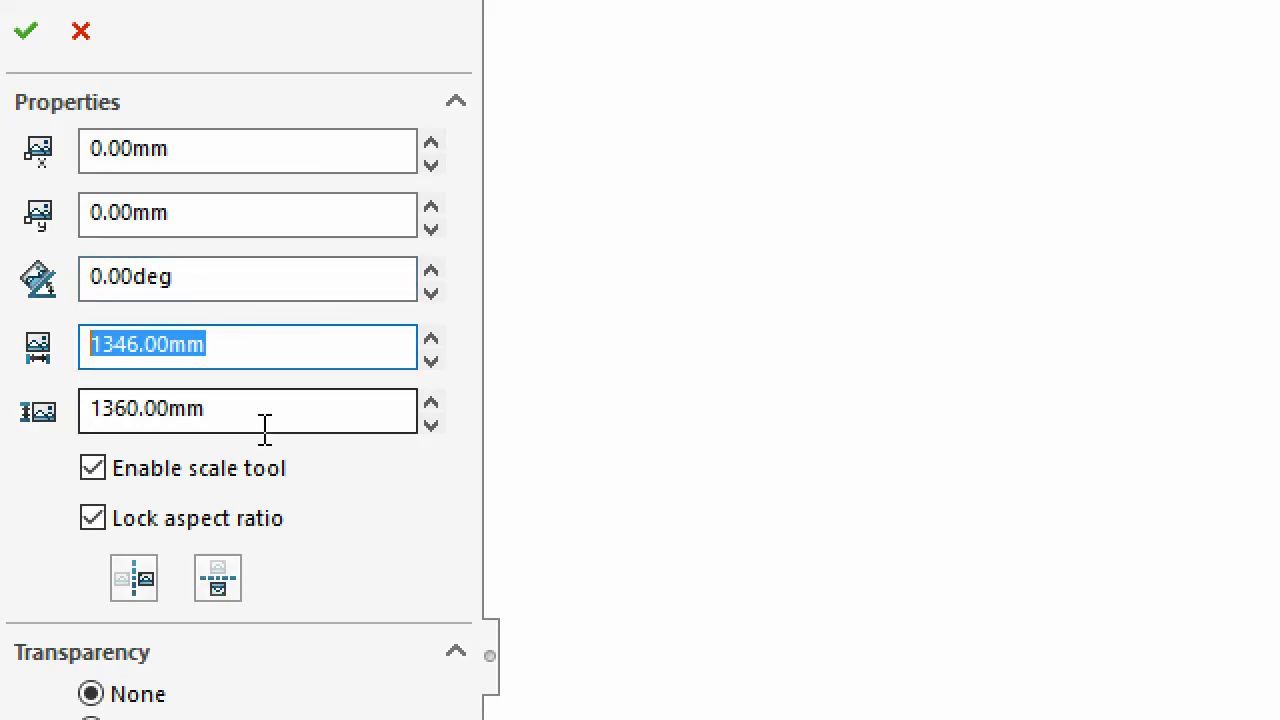
click(229, 421)
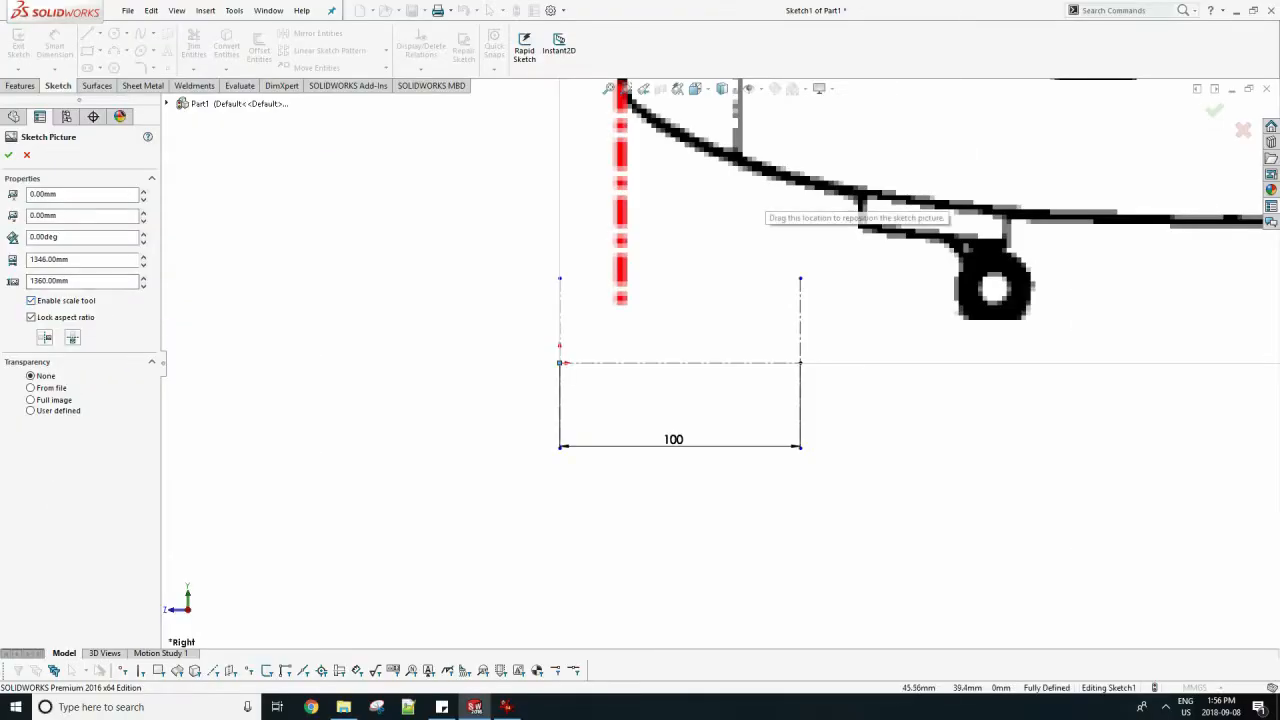
Scale and reposition the sketch picture so the side view's nose sits on the origin and its red lines match the 100 mm centerlines.
scroll(760, 200, up, 5)
scroll(760, 200, up, 3)
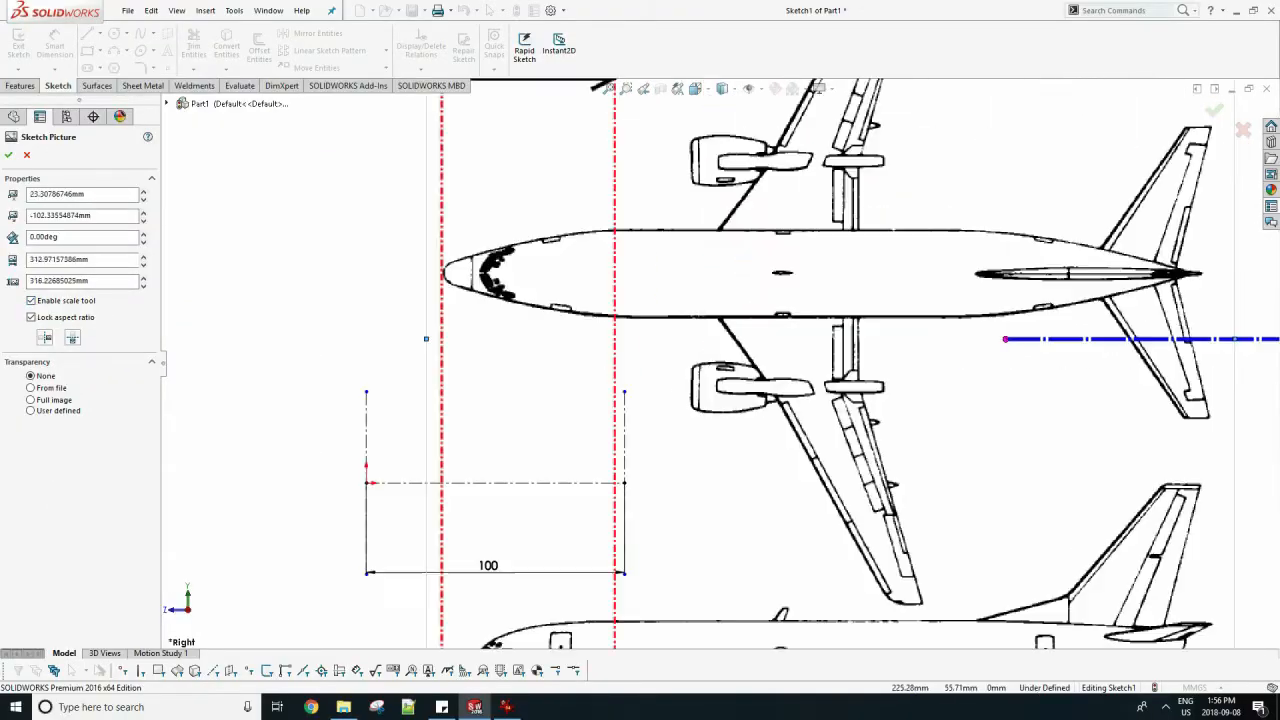
drag(1230, 338, 1245, 338)
scroll(900, 354, up, 3)
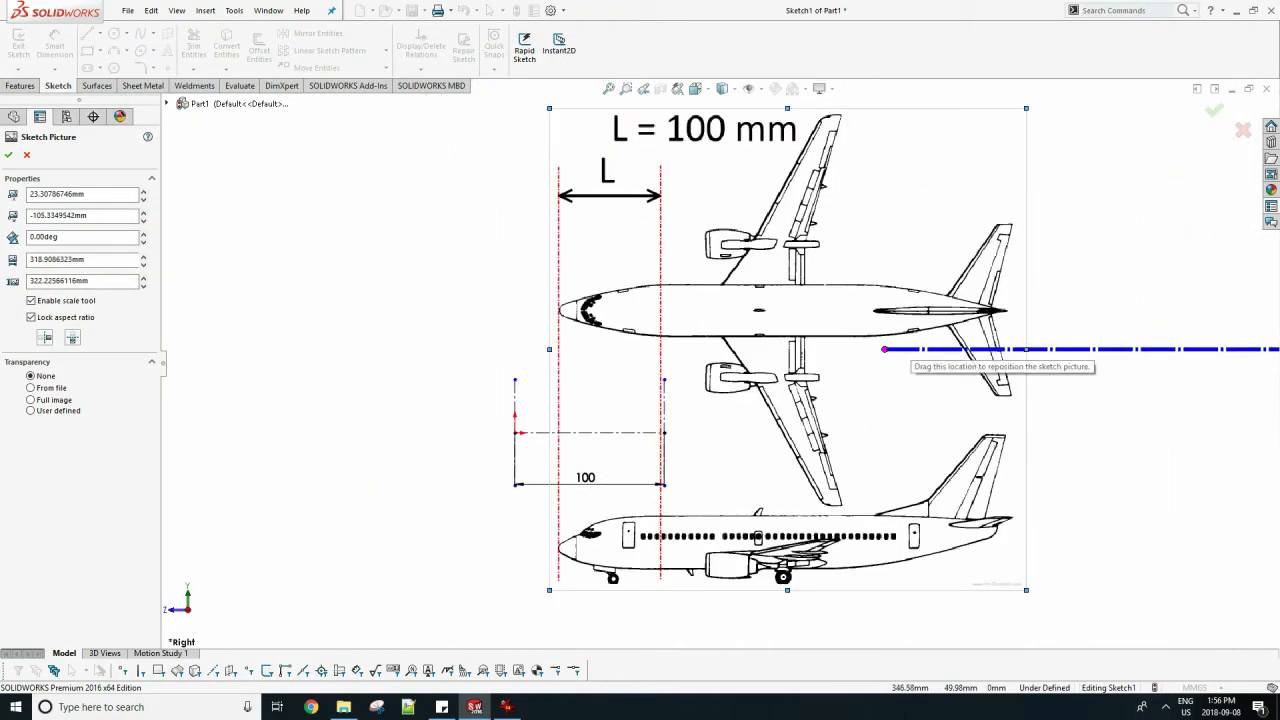
drag(1026, 349, 1279, 349)
mouse_move(822, 291)
mouse_down()
mouse_move(670, 81)
mouse_move(774, 73)
mouse_up()
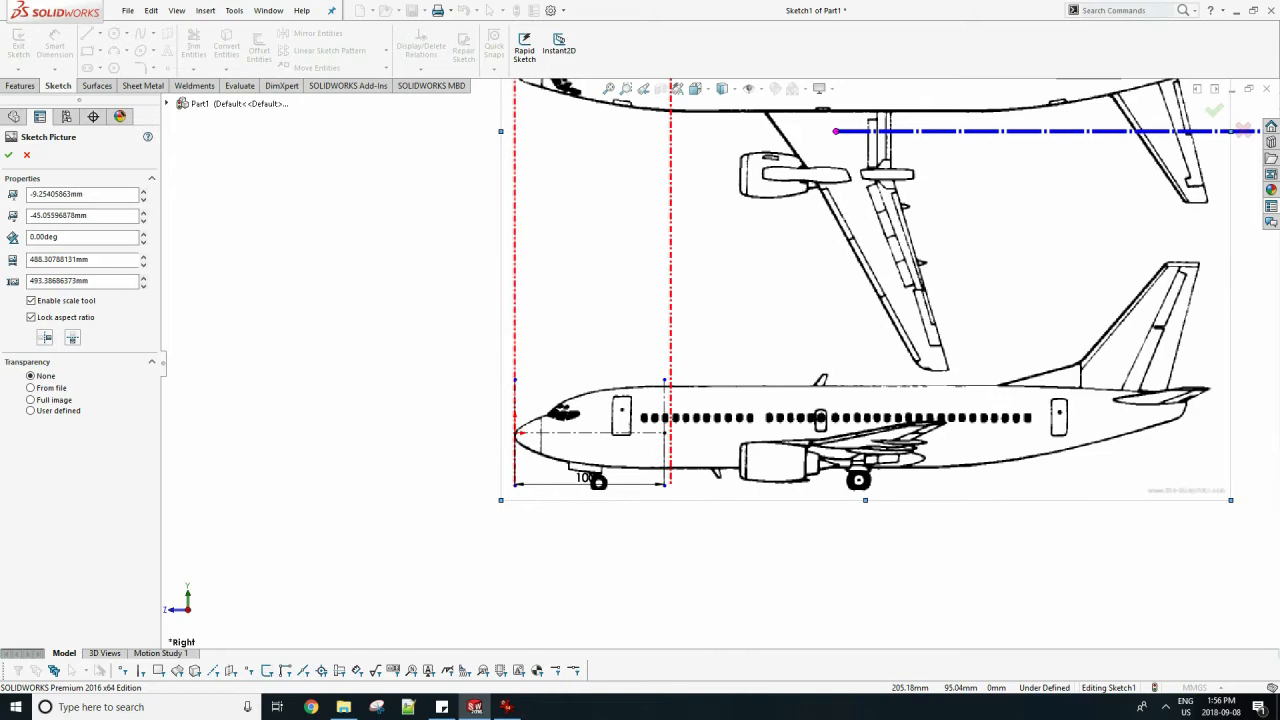
click(8, 155)
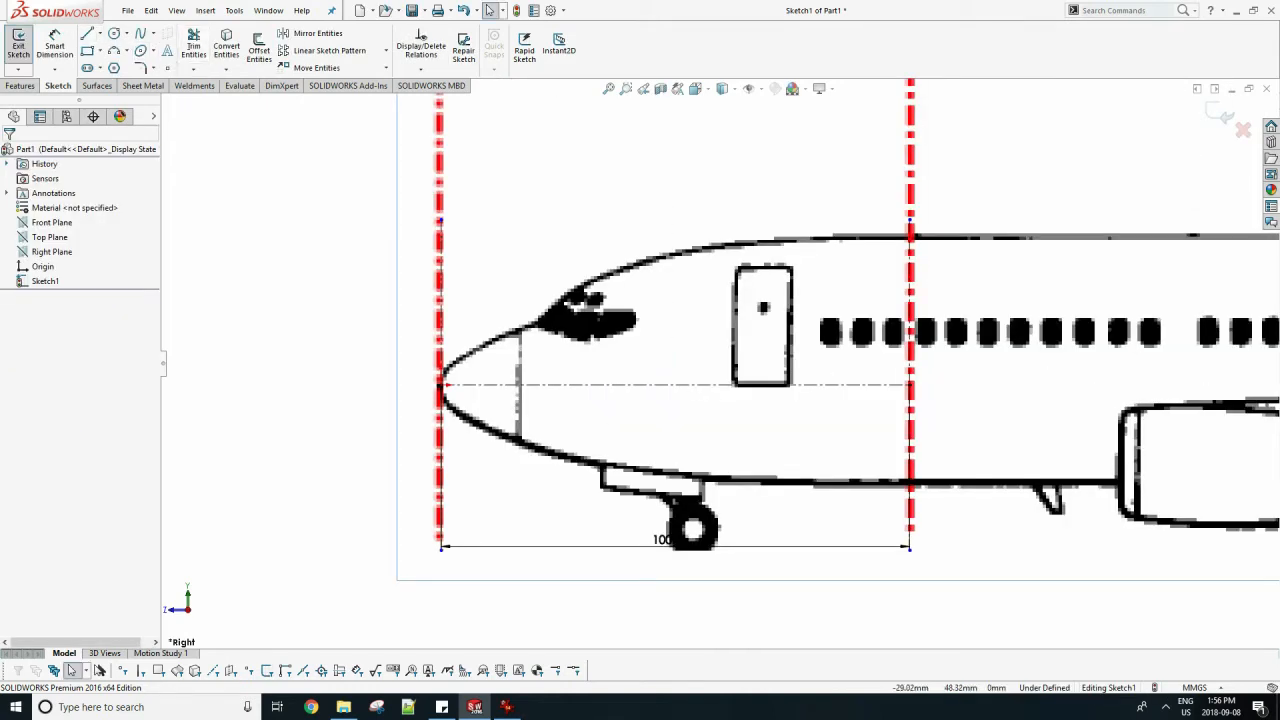
Save the part as CAD_B737 in the ANSYS TURBULENCE folder.
key(ctrl+s)
text(CAD_2)
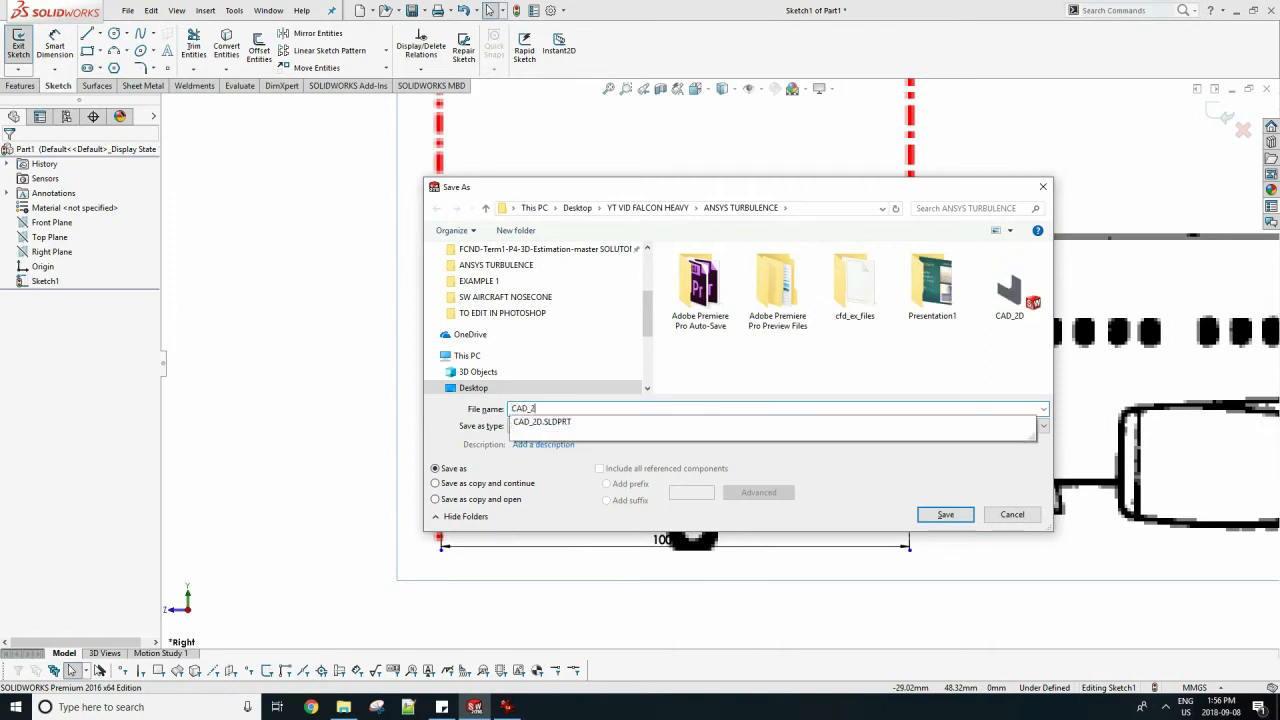
key(BackSpace)
text(B3)
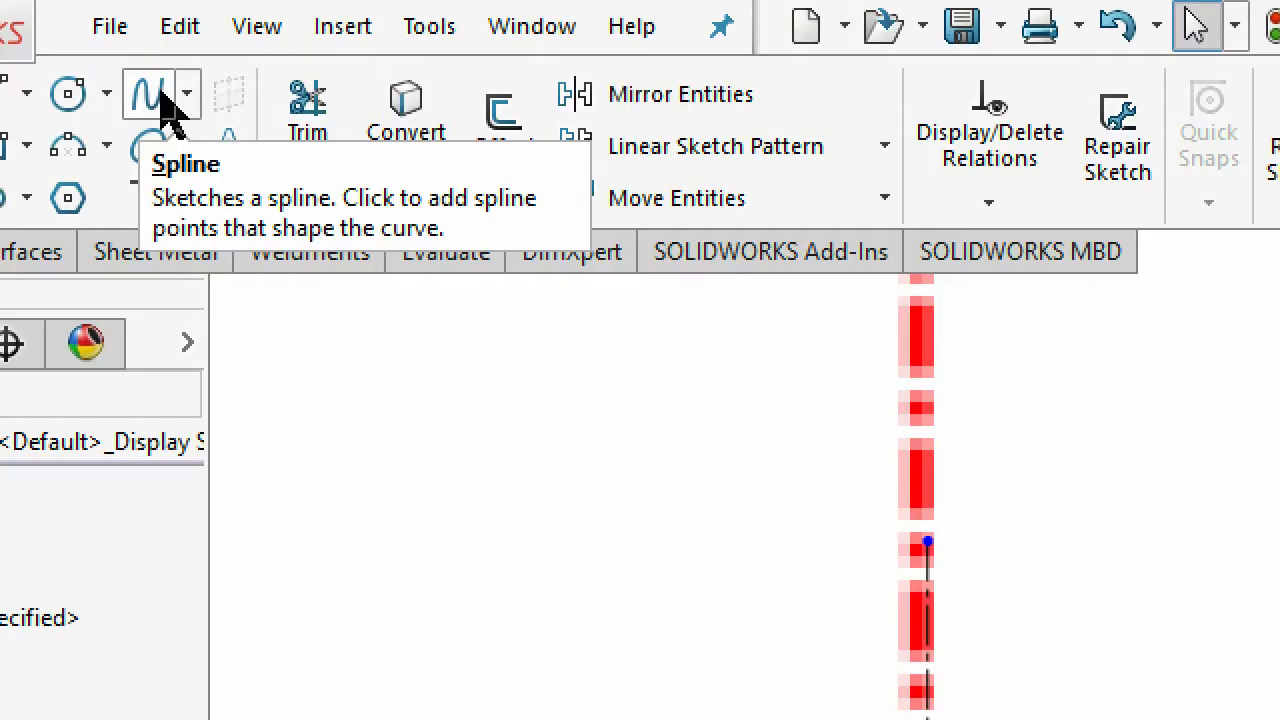
Trace the upper fuselage outline with a spline from the windshield's front corner to where the roof levels out.
click(160, 92)
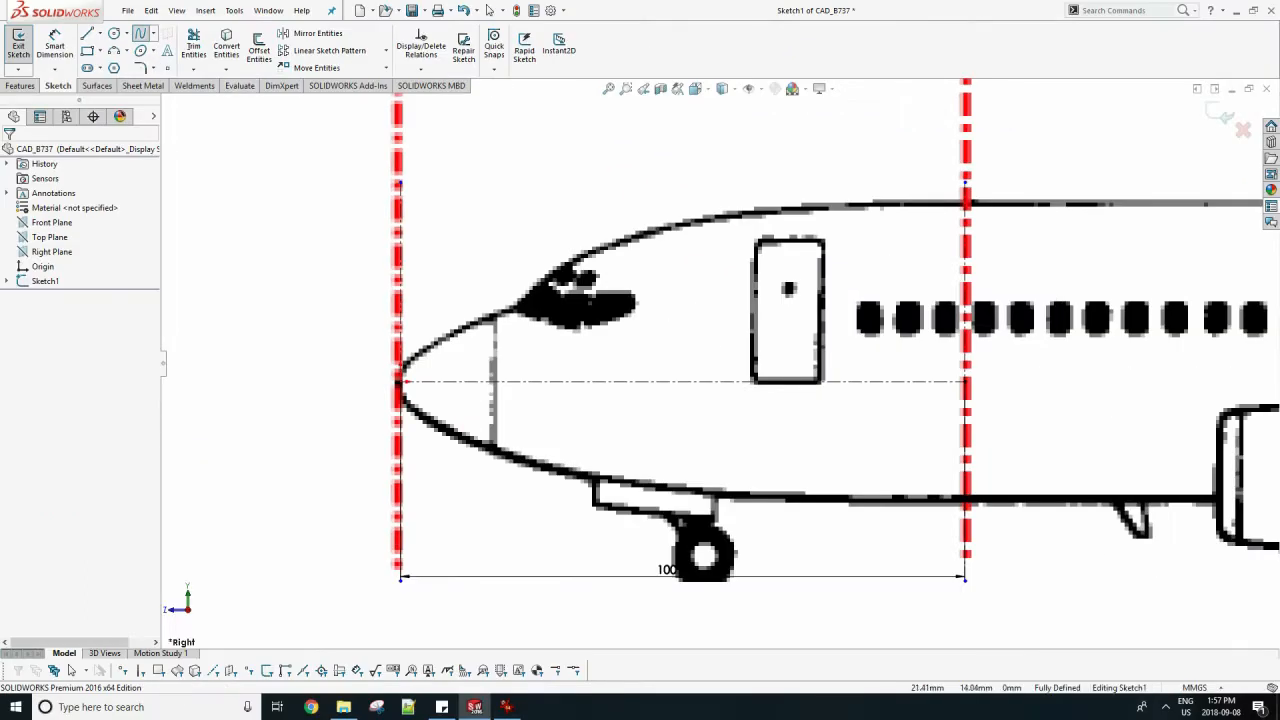
click(582, 248)
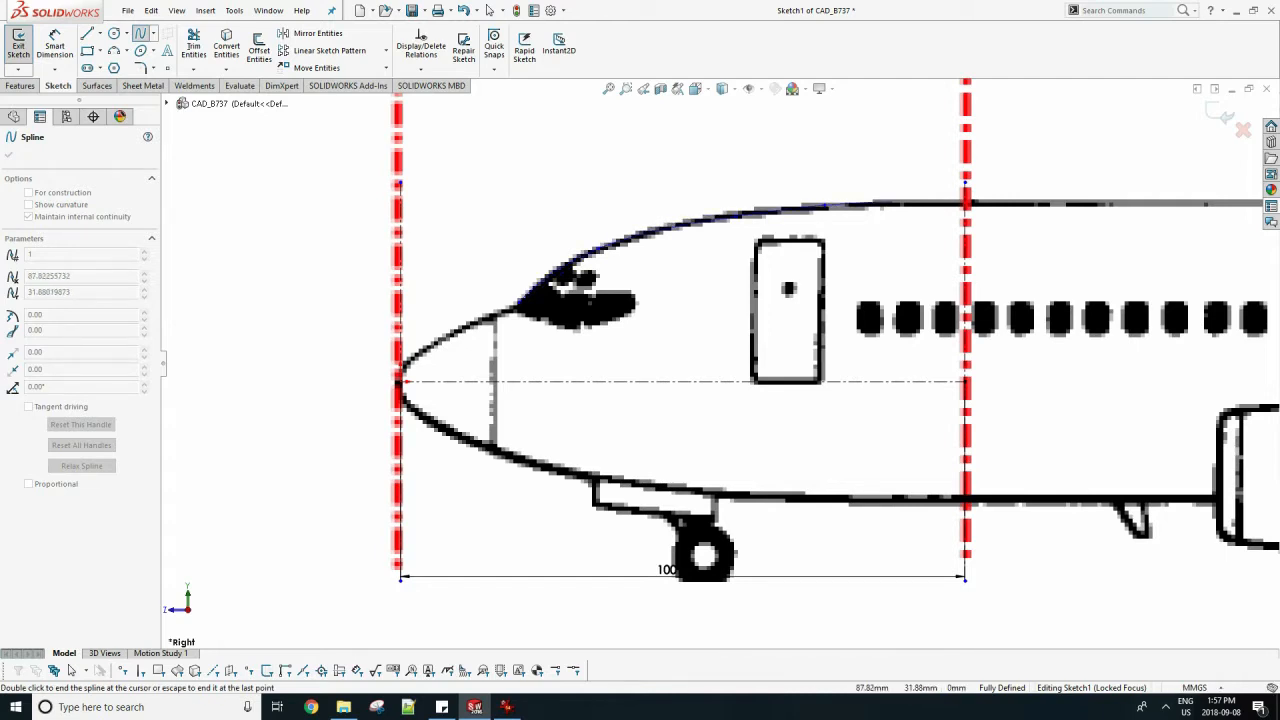
double_click(904, 202)
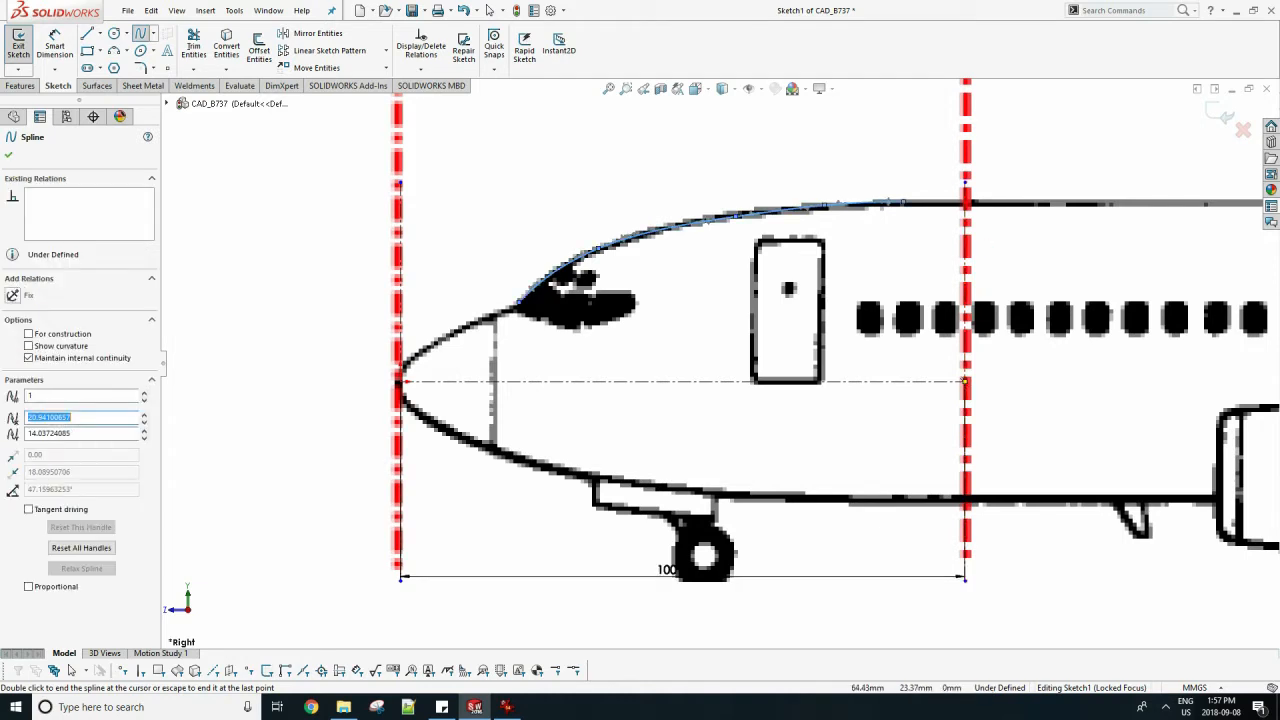
key(Escape)
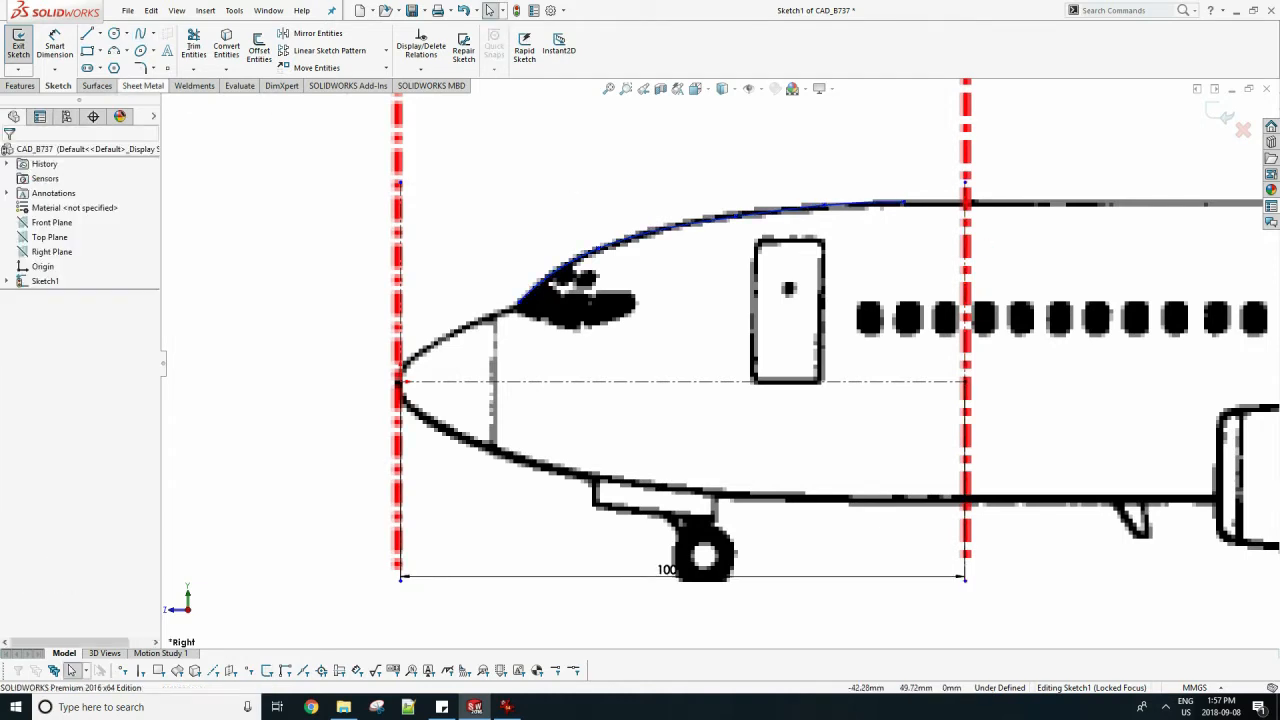
Draw a horizontal line about 11 mm long from the upper spline's end to the rear vertical centerline.
click(88, 33)
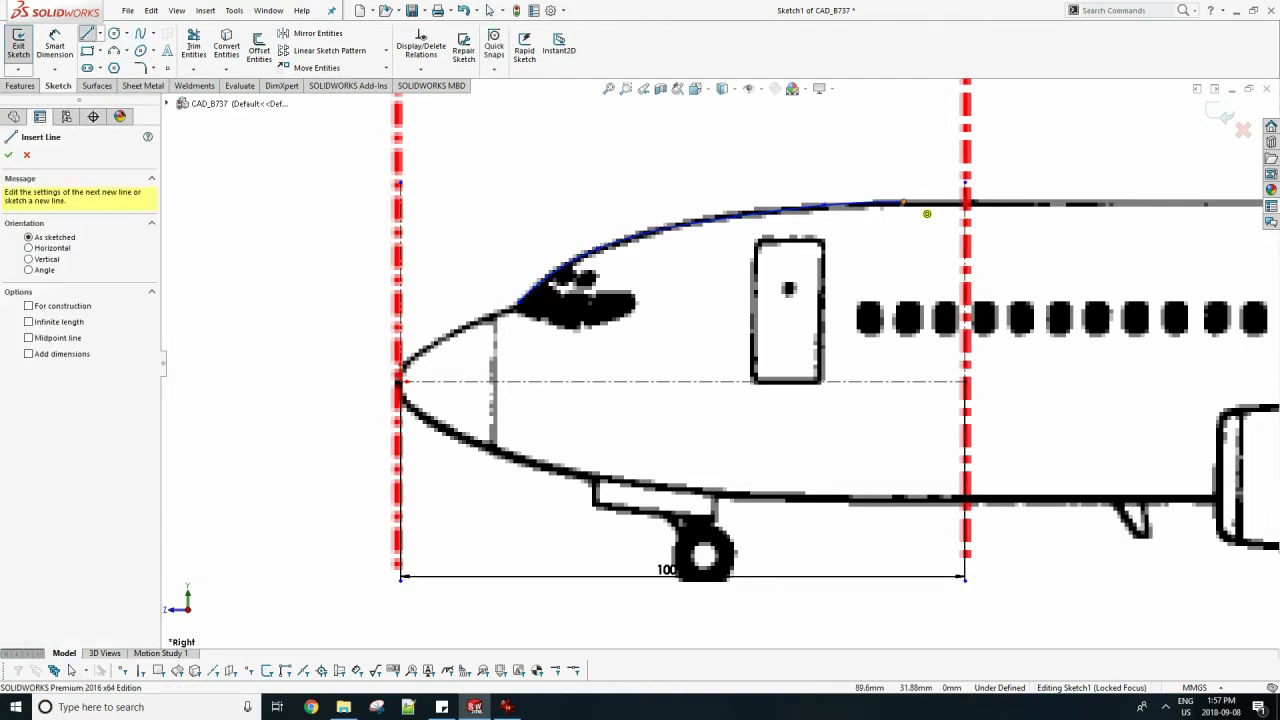
click(904, 202)
click(966, 203)
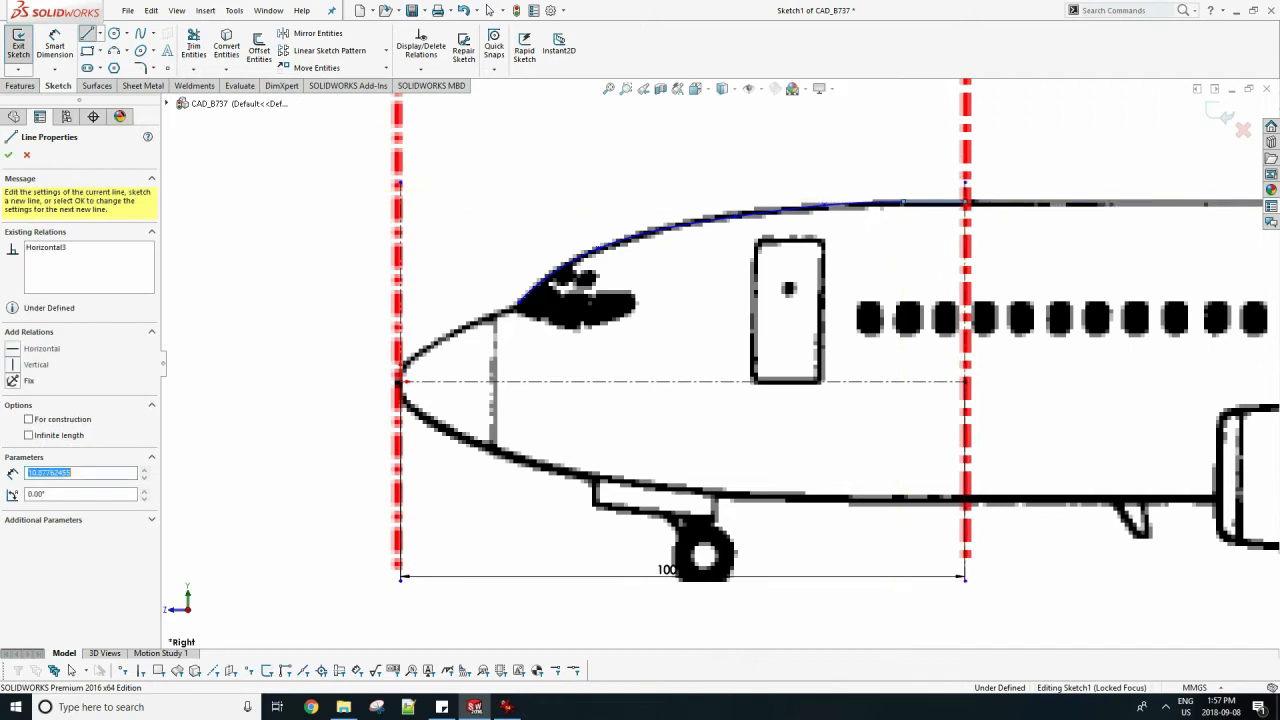
key(Escape)
key(Escape)
Adjust the upper spline's rear tangent handle so the curve follows the roof outline into the horizontal line.
click(890, 203)
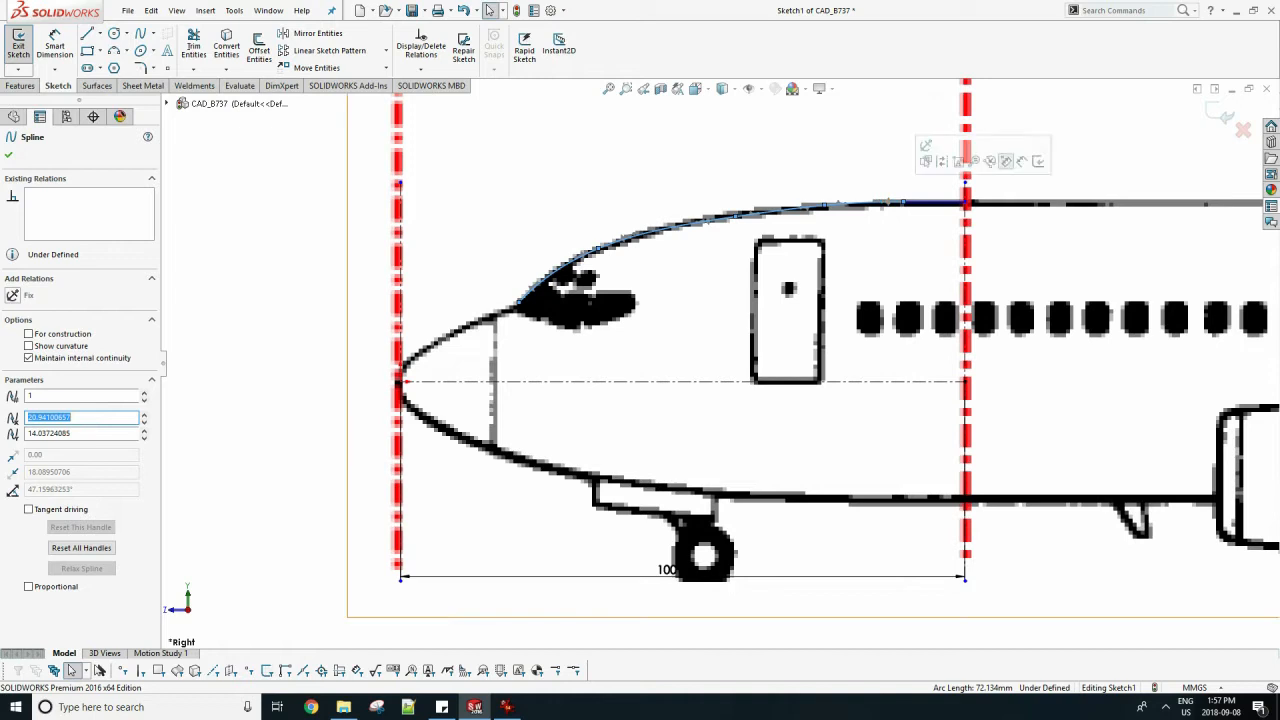
key(Escape)
scroll(945, 179, down, 7)
click(620, 272)
drag(606, 271, 738, 268)
key(Escape)
scroll(700, 300, up, 8)
scroll(544, 430, down, 4)
scroll(719, 368, up, 2)
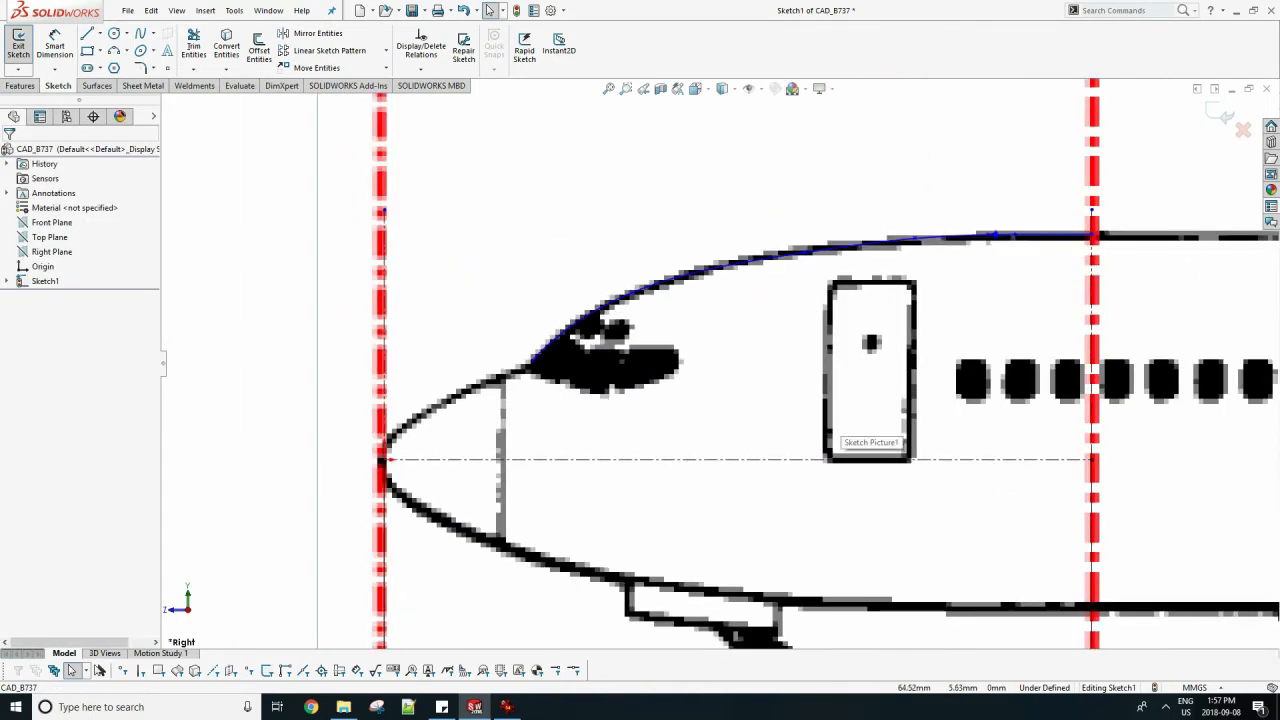
Draw a spline from the origin at the nose tip to the upper spline's start at the windshield base.
click(140, 34)
click(385, 460)
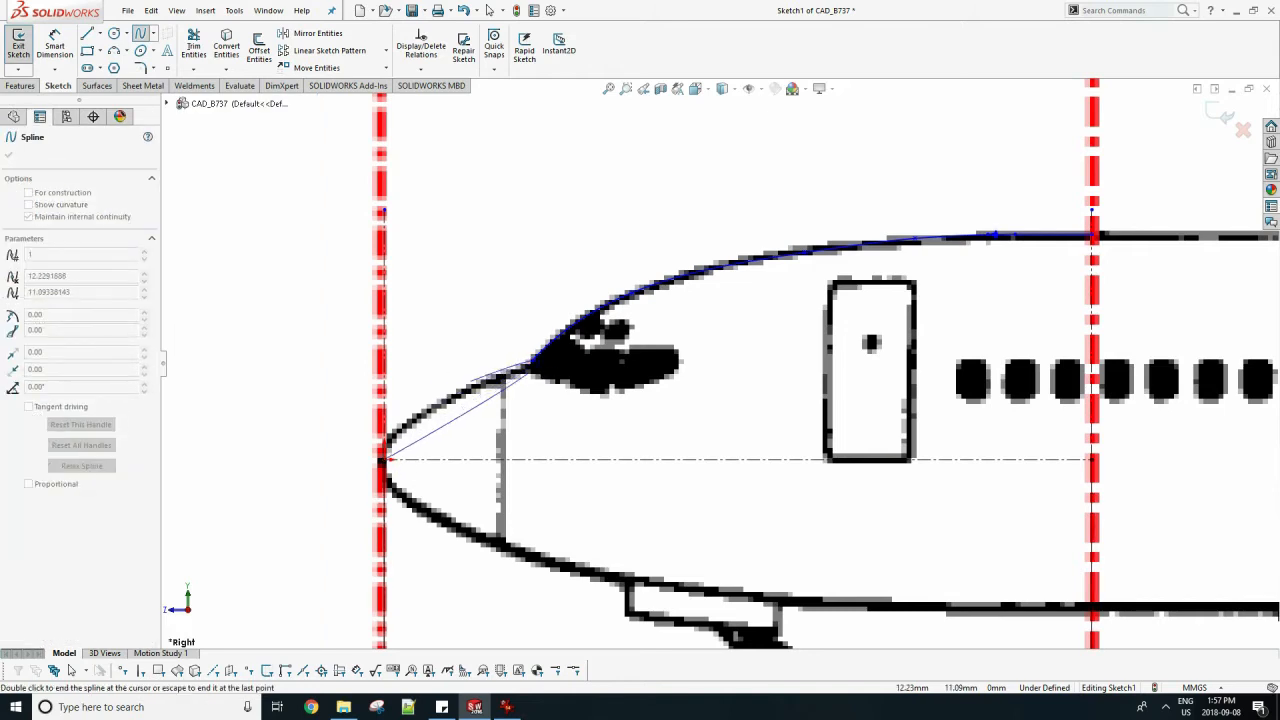
double_click(531, 365)
key(Escape)
Reshape the nose spline with its end tangent handles to follow the upper nose outline in the picture.
click(445, 421)
scroll(403, 420, down, 4)
mouse_move(469, 436)
mouse_down()
mouse_move(474, 405)
mouse_move(409, 370)
mouse_move(401, 414)
mouse_up()
drag(547, 313, 615, 330)
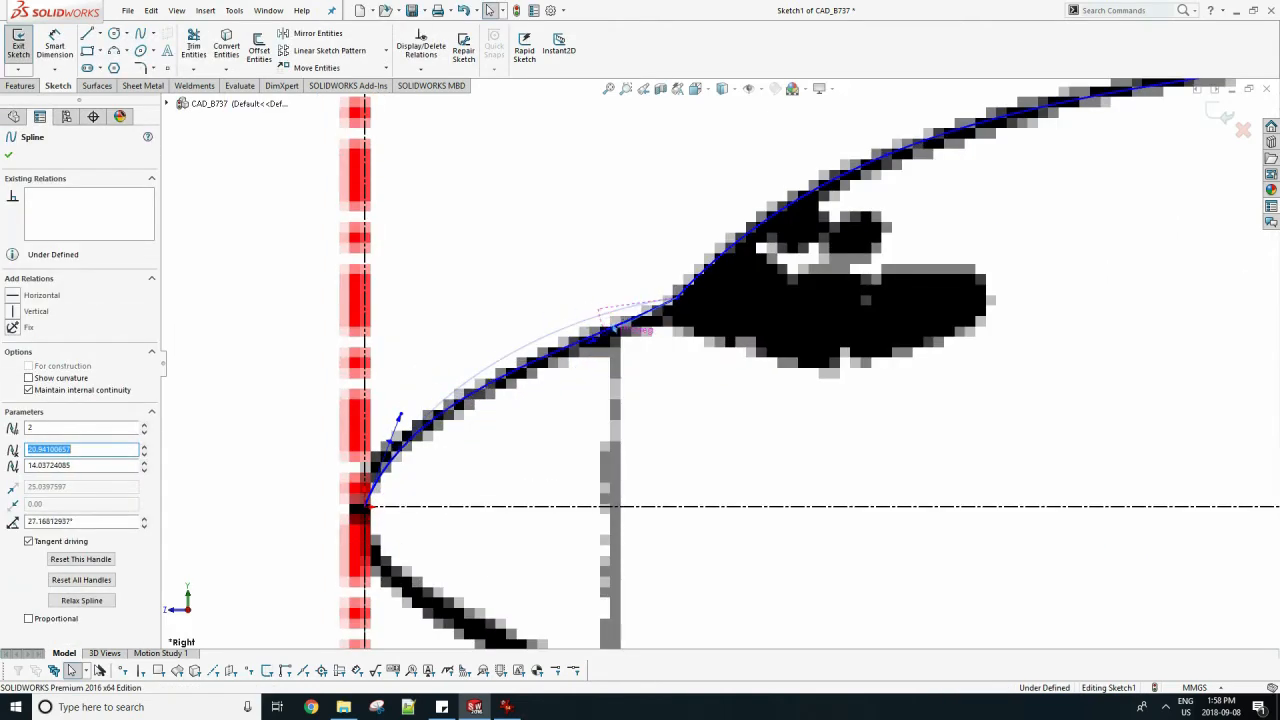
drag(390, 442, 383, 433)
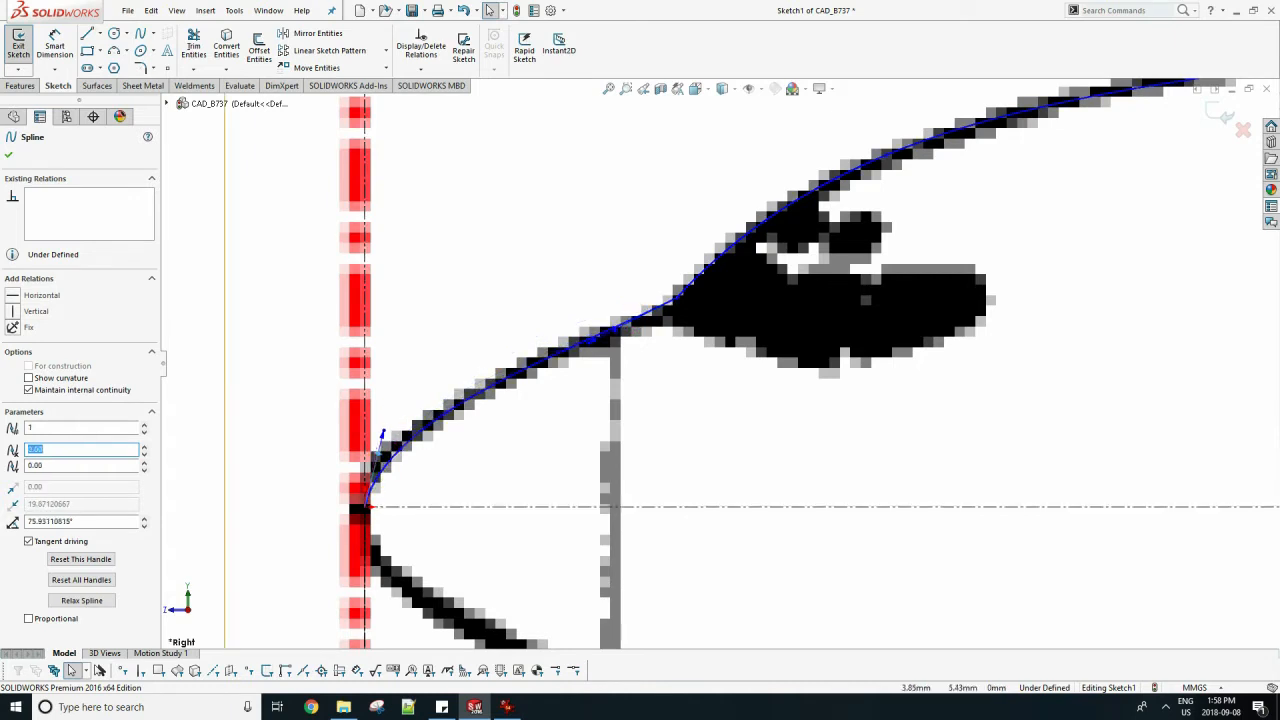
scroll(622, 418, up, 6)
scroll(628, 414, down, 1)
scroll(628, 414, up, 3)
scroll(628, 414, down, 4)
Draw a vertical construction line up from the horizontal centerline at the radome seam and trim away the nose spline ahead of it.
click(101, 34)
click(128, 66)
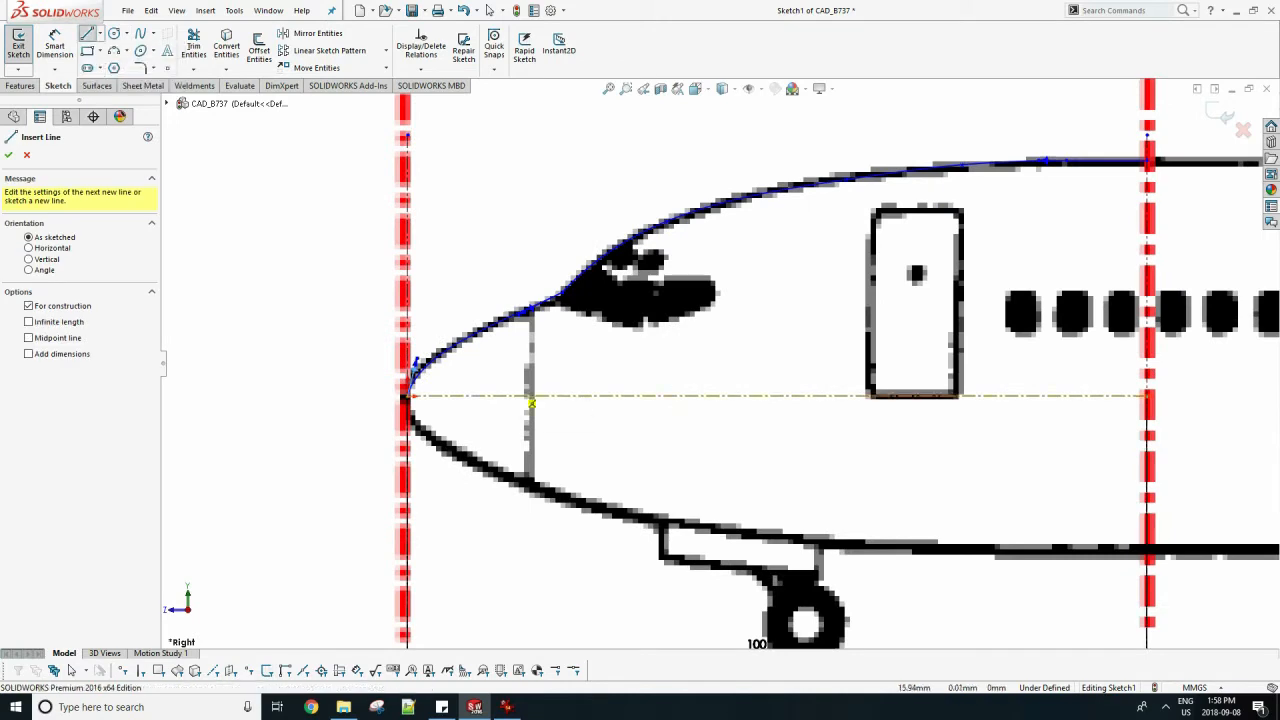
click(531, 397)
click(531, 164)
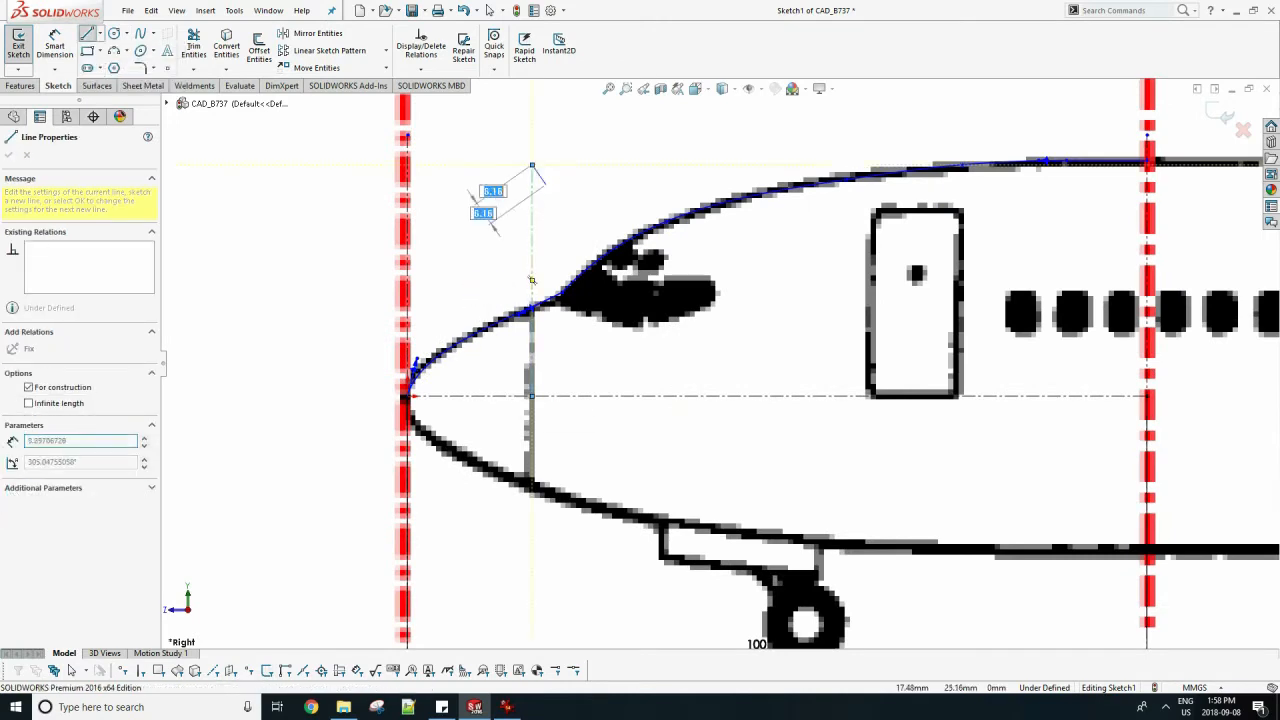
key(Escape)
click(194, 46)
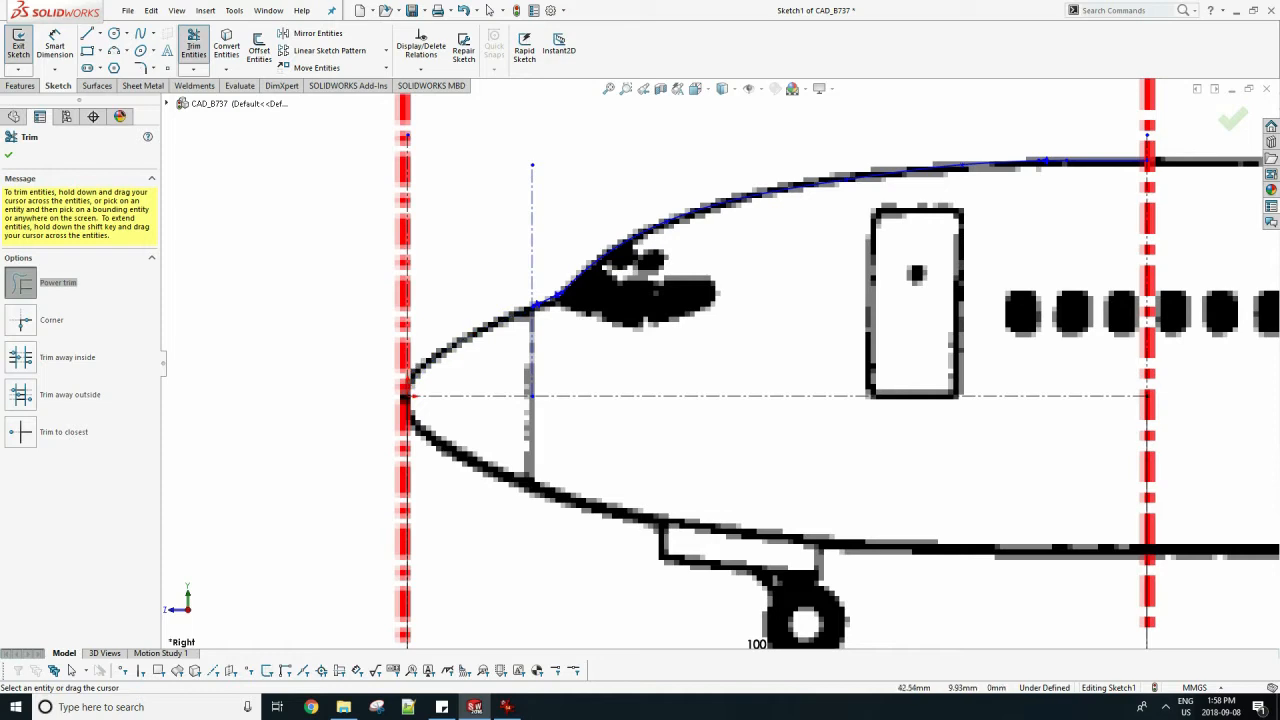
Trace the lower fuselage outline with a spline from the radome seam toward the rear vertical centerline.
scroll(717, 364, down, 1)
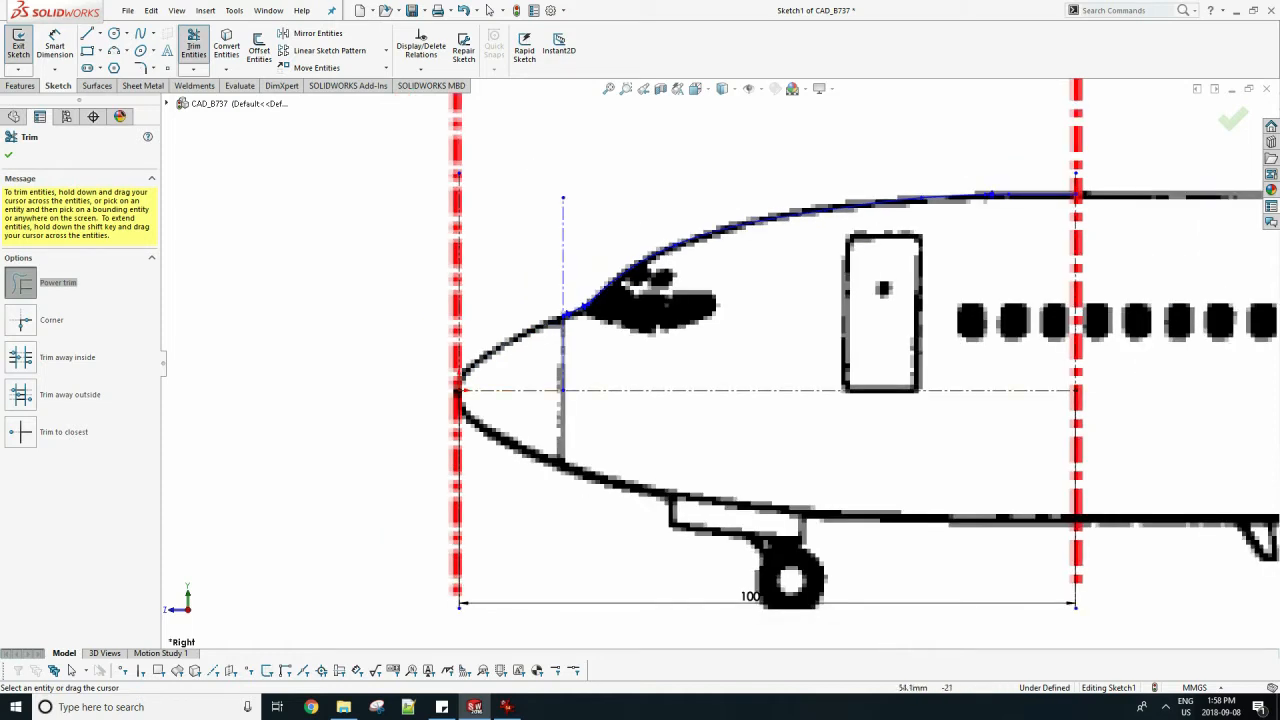
click(141, 34)
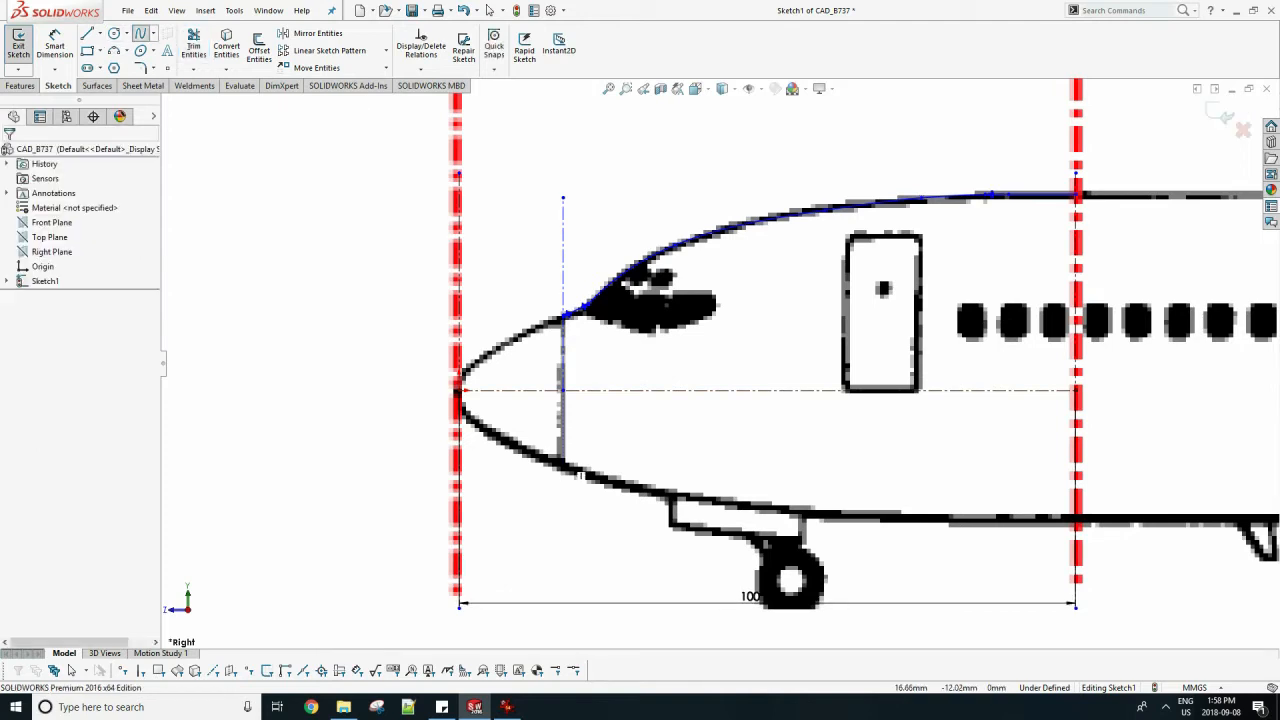
click(565, 466)
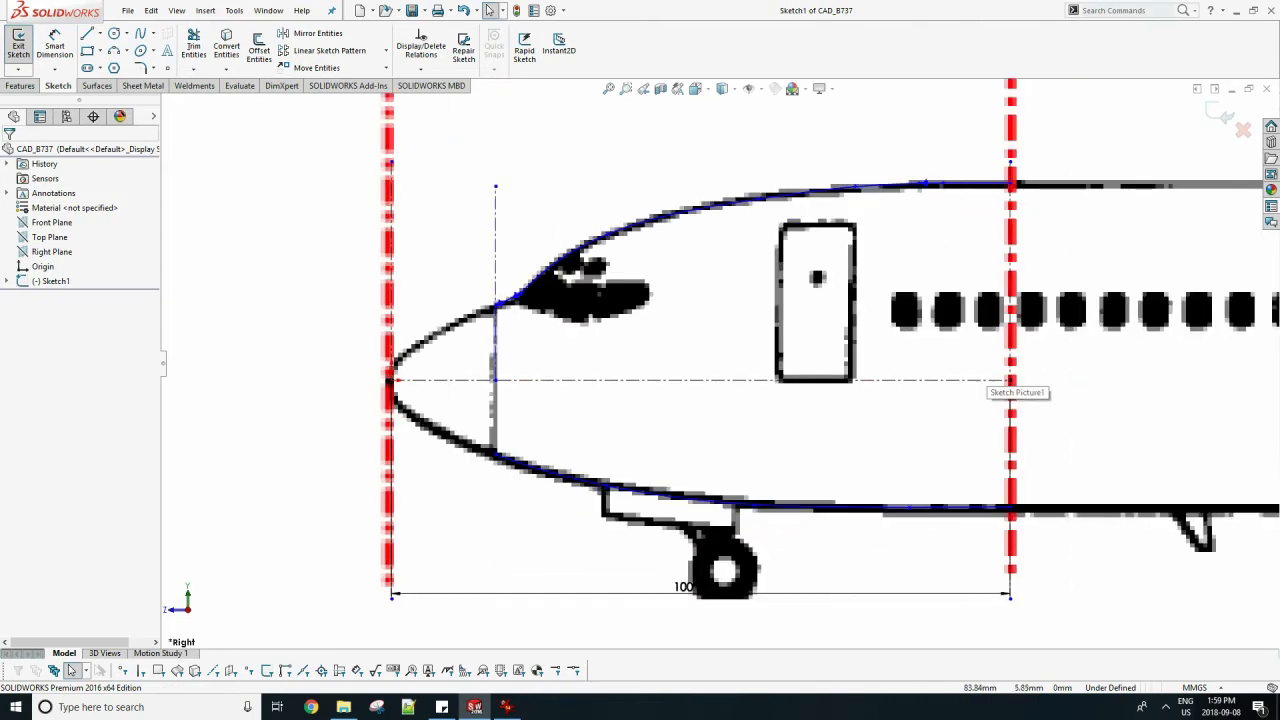
Fine-tune the upper fuselage spline's tangent handle near its rear end to follow the roof outline.
click(797, 194)
scroll(814, 157, down, 4)
mouse_move(738, 243)
mouse_down()
mouse_move(733, 229)
mouse_move(745, 243)
mouse_up()
click(765, 240)
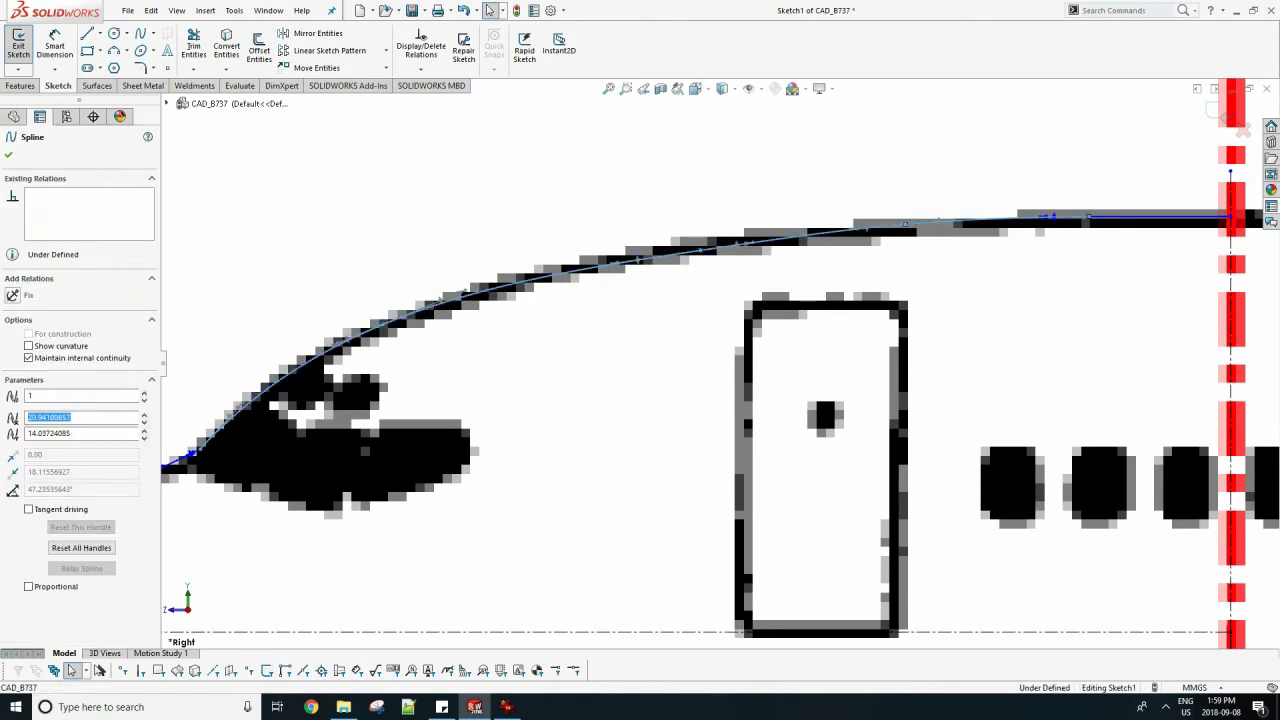
click(1050, 216)
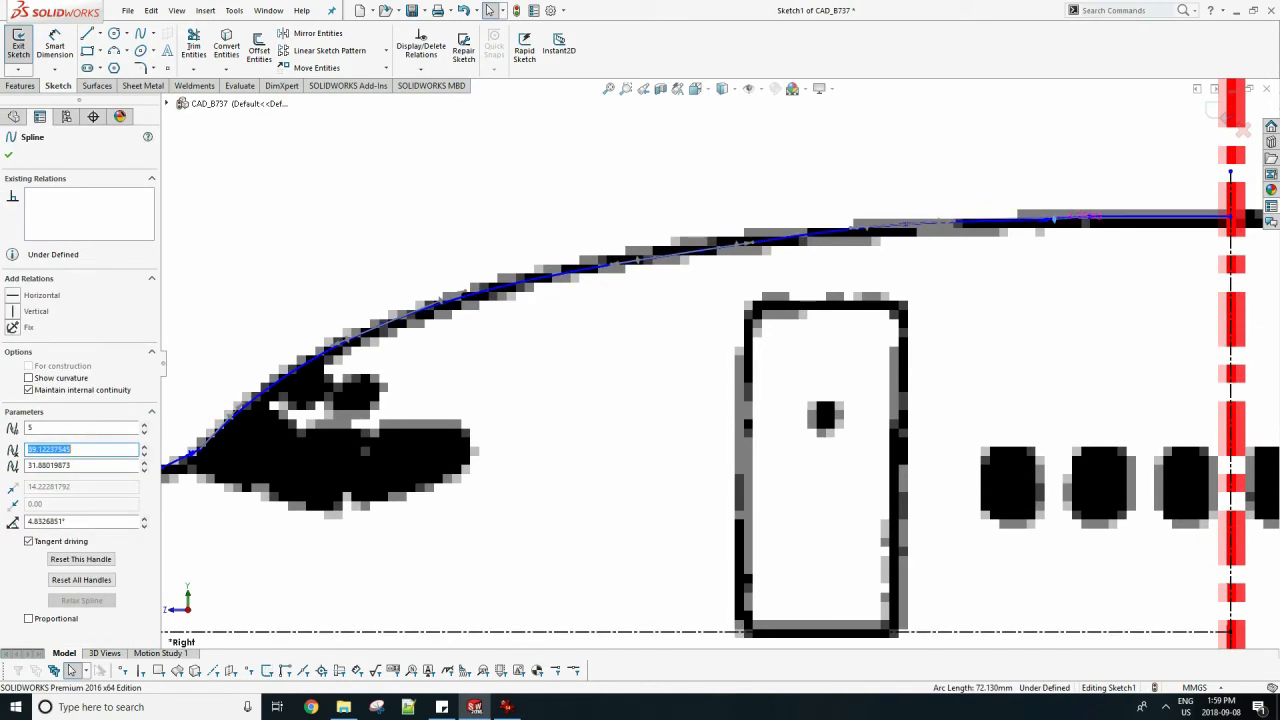
click(880, 412)
scroll(880, 412, up, 8)
scroll(880, 412, down, 2)
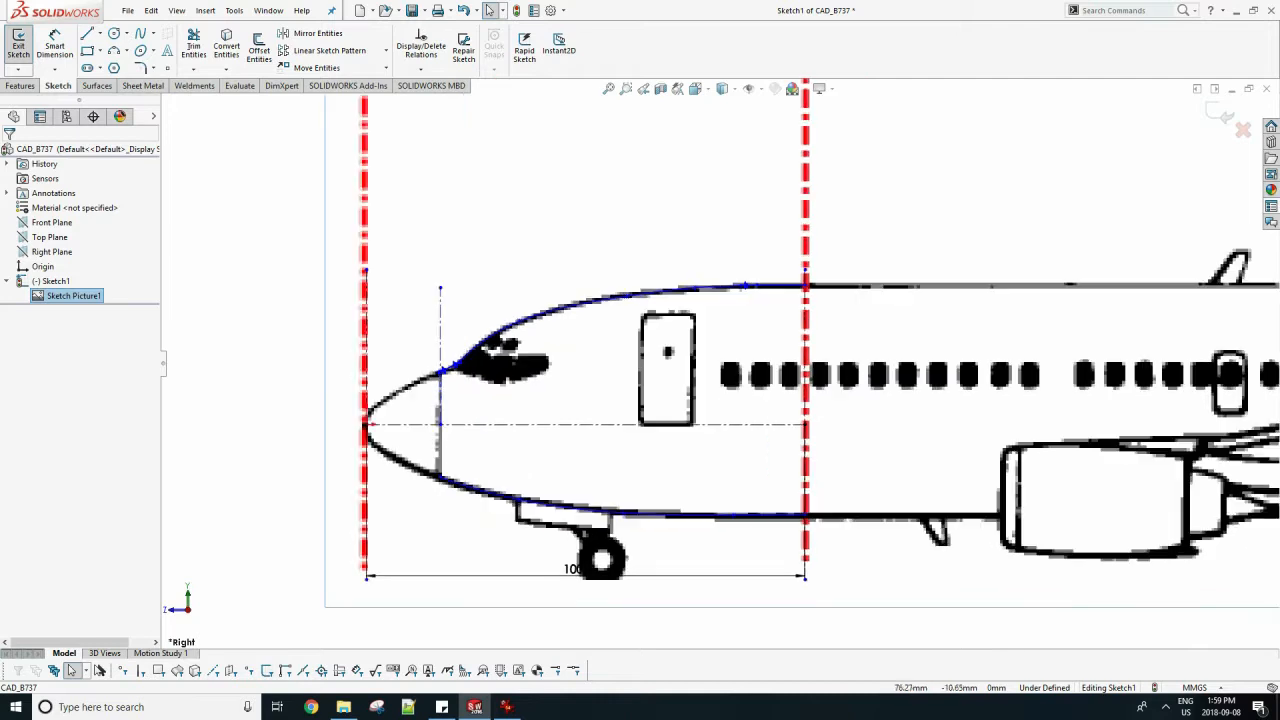
scroll(744, 288, up, 10)
click(744, 301)
key(f)
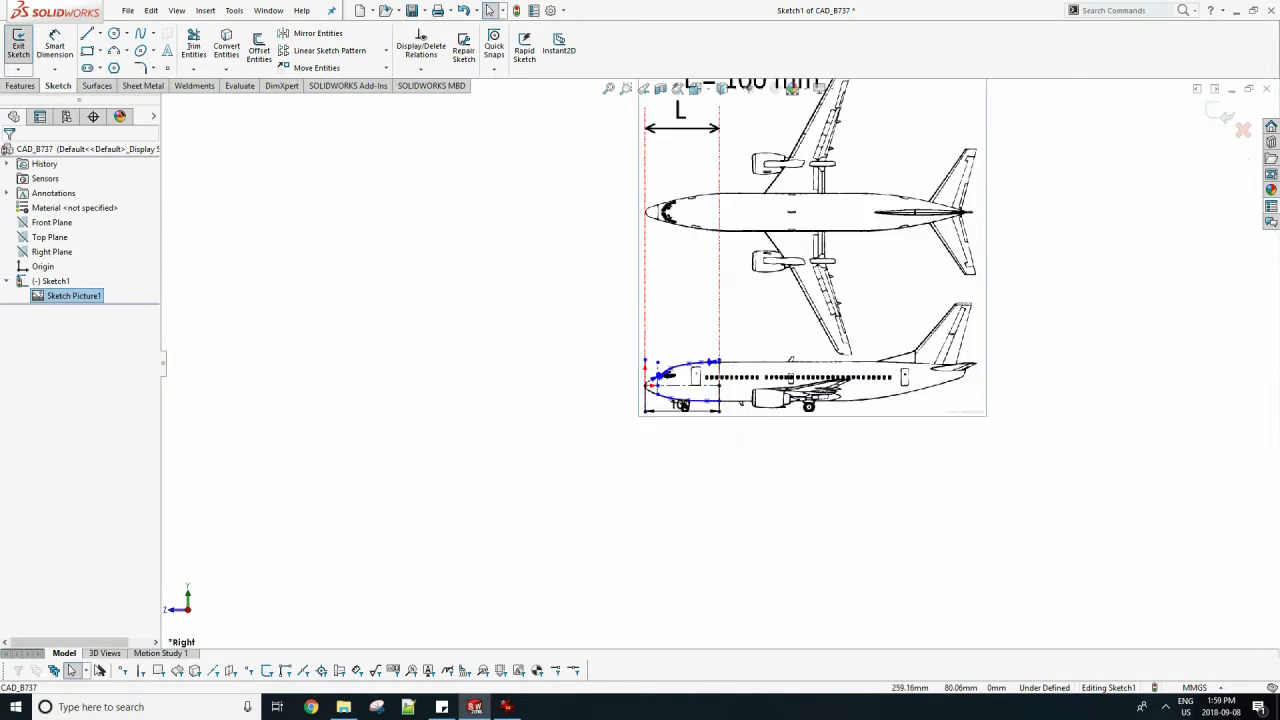
double_click(284, 190)
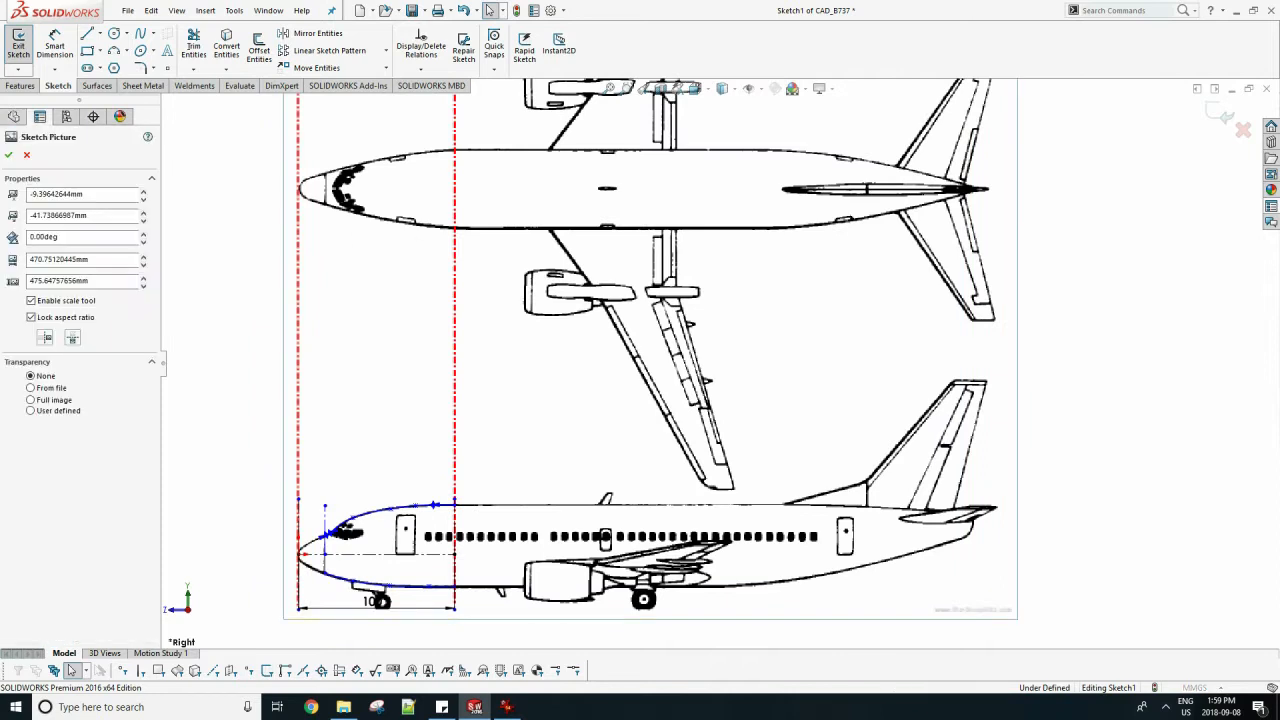
key(Escape)
right_click(285, 187)
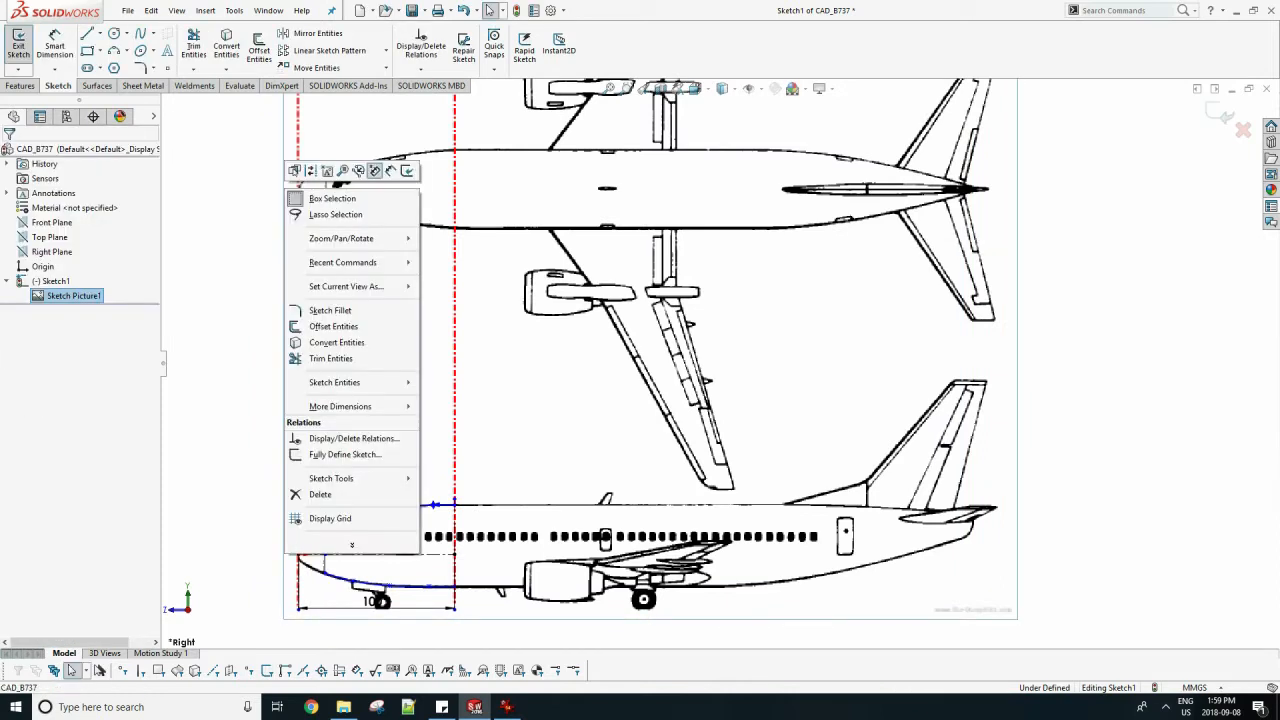
key(Escape)
Hide the aircraft picture from outside the profile sketch and reopen the sketch for editing.
click(1224, 114)
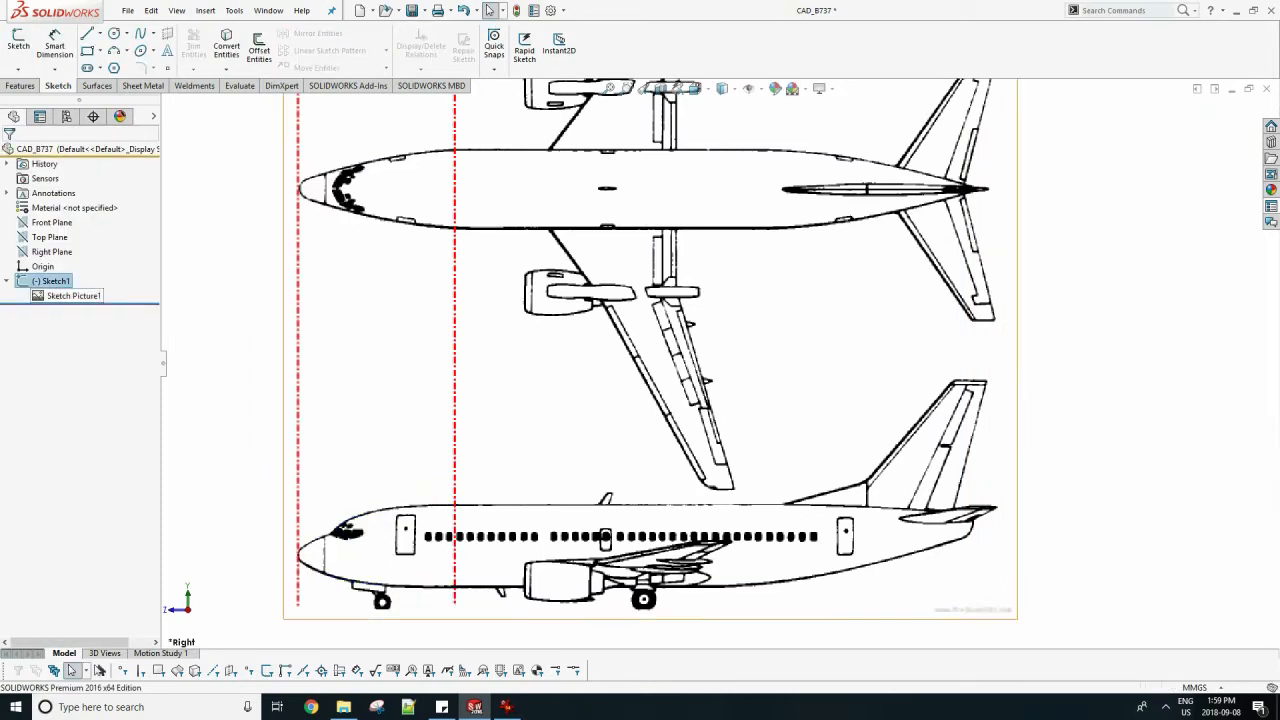
click(74, 296)
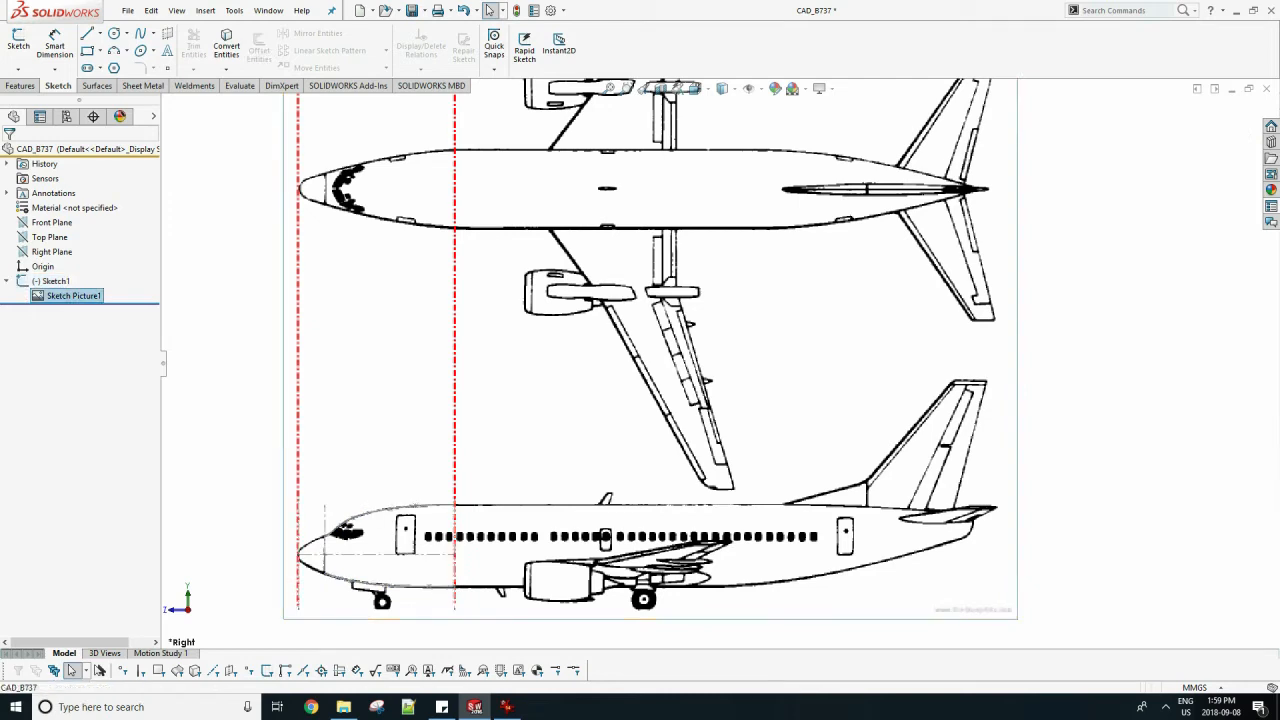
right_click(74, 296)
click(90, 336)
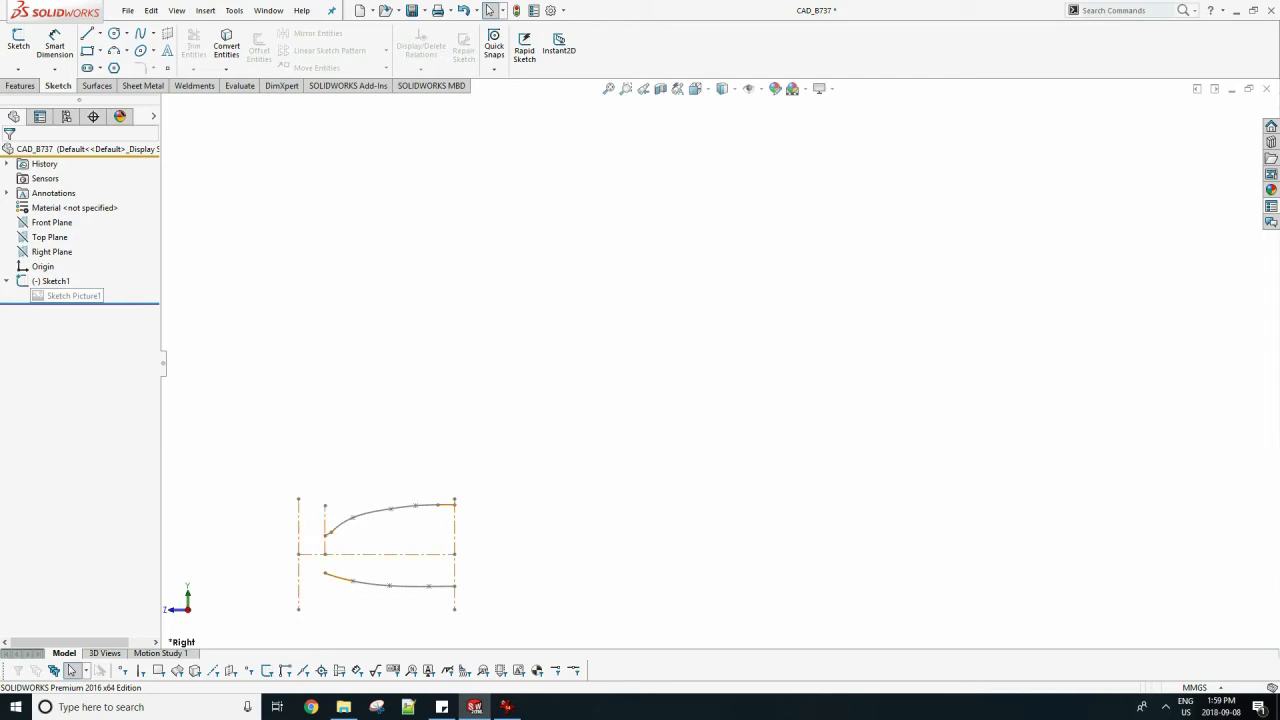
right_click(55, 281)
click(69, 251)
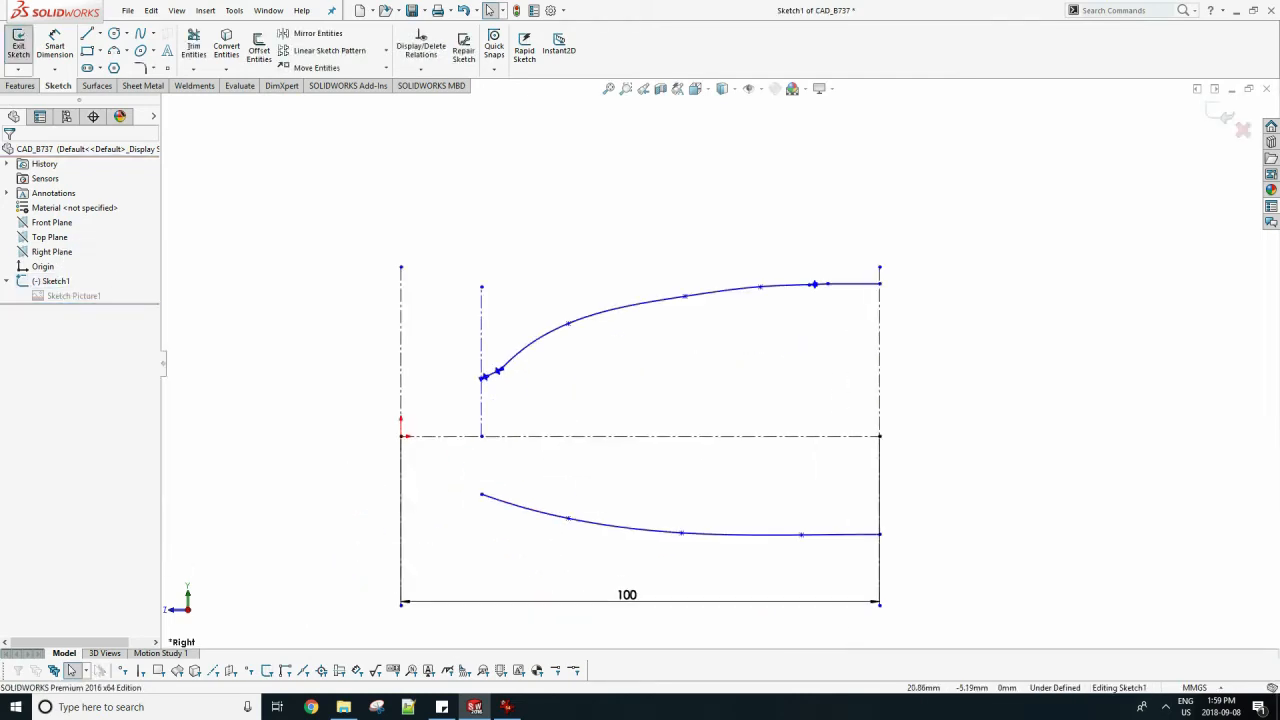
click(481, 494)
click(481, 361)
ctrl+click(483, 378)
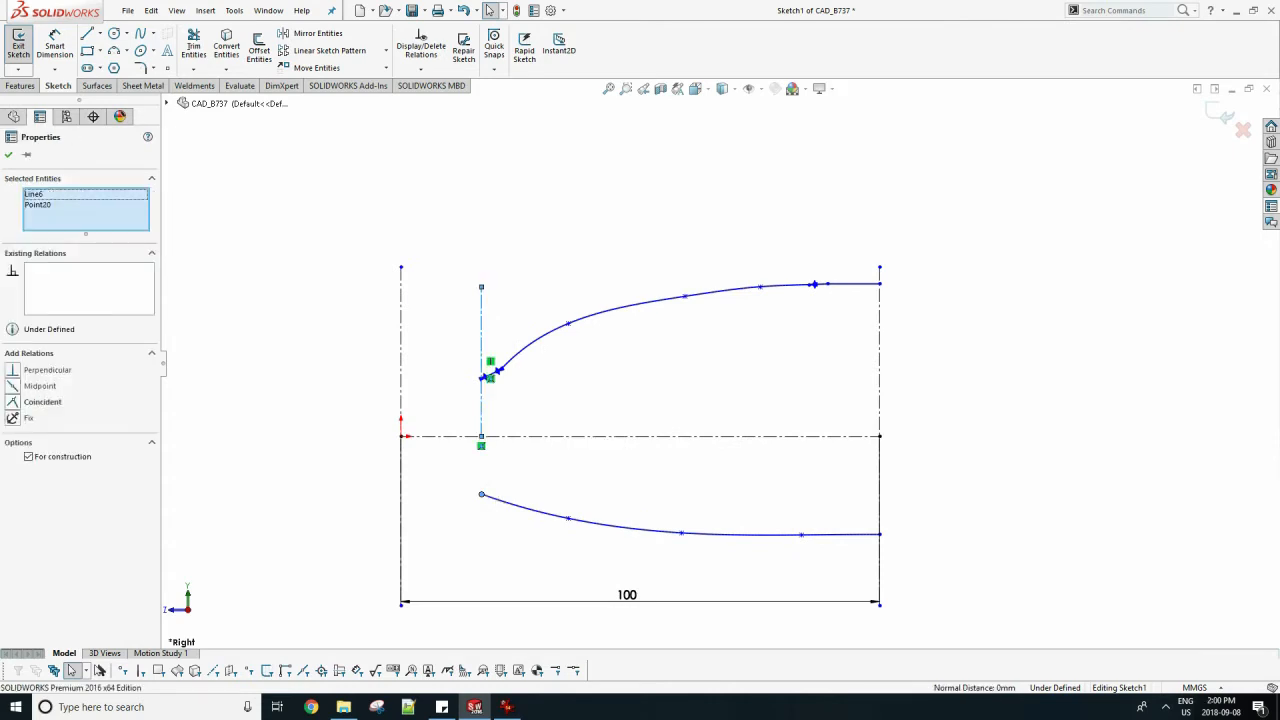
click(227, 364)
click(481, 436)
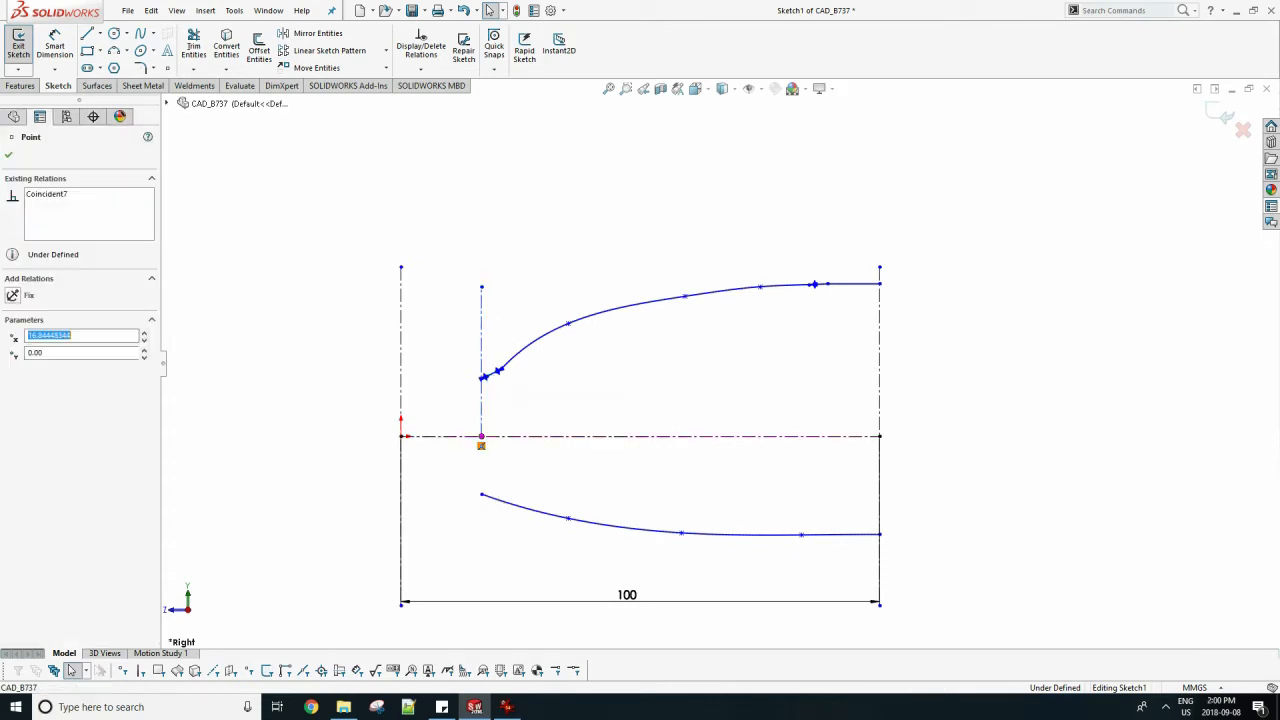
ctrl+click(481, 494)
key(Escape)
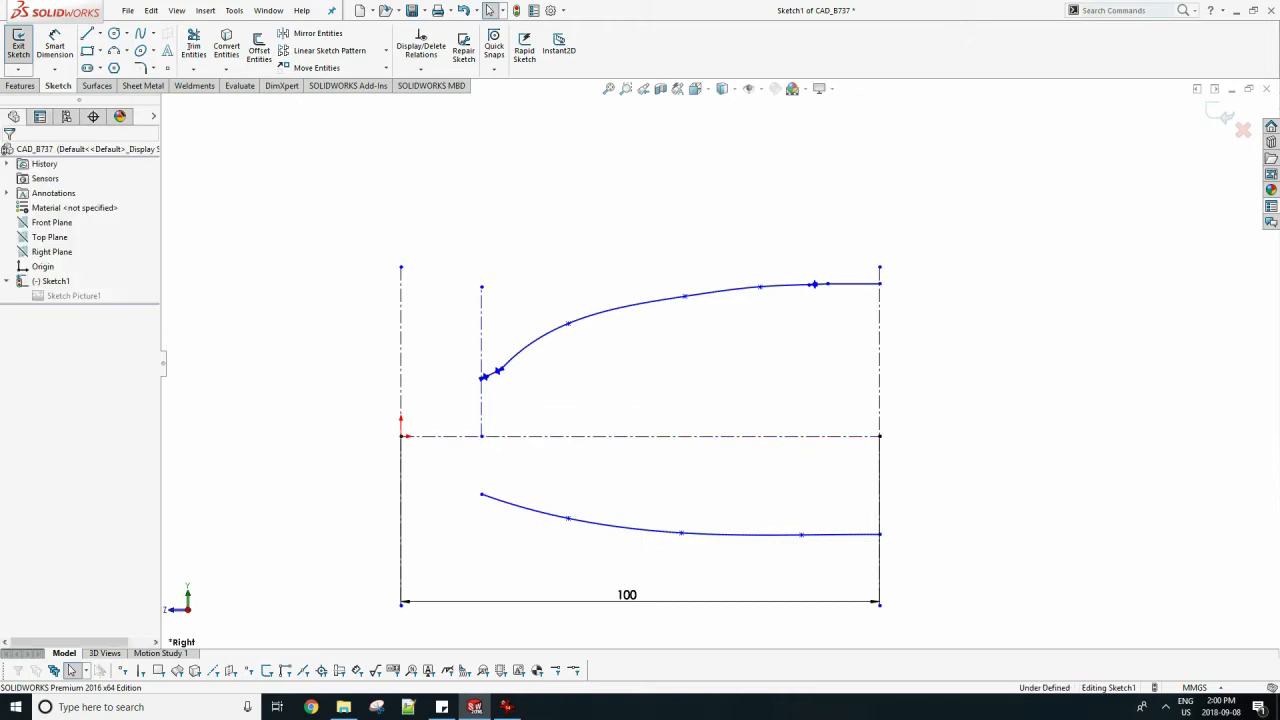
Dimension the radome-seam construction line horizontally from the origin and set the distance to 16.85 mm.
click(55, 46)
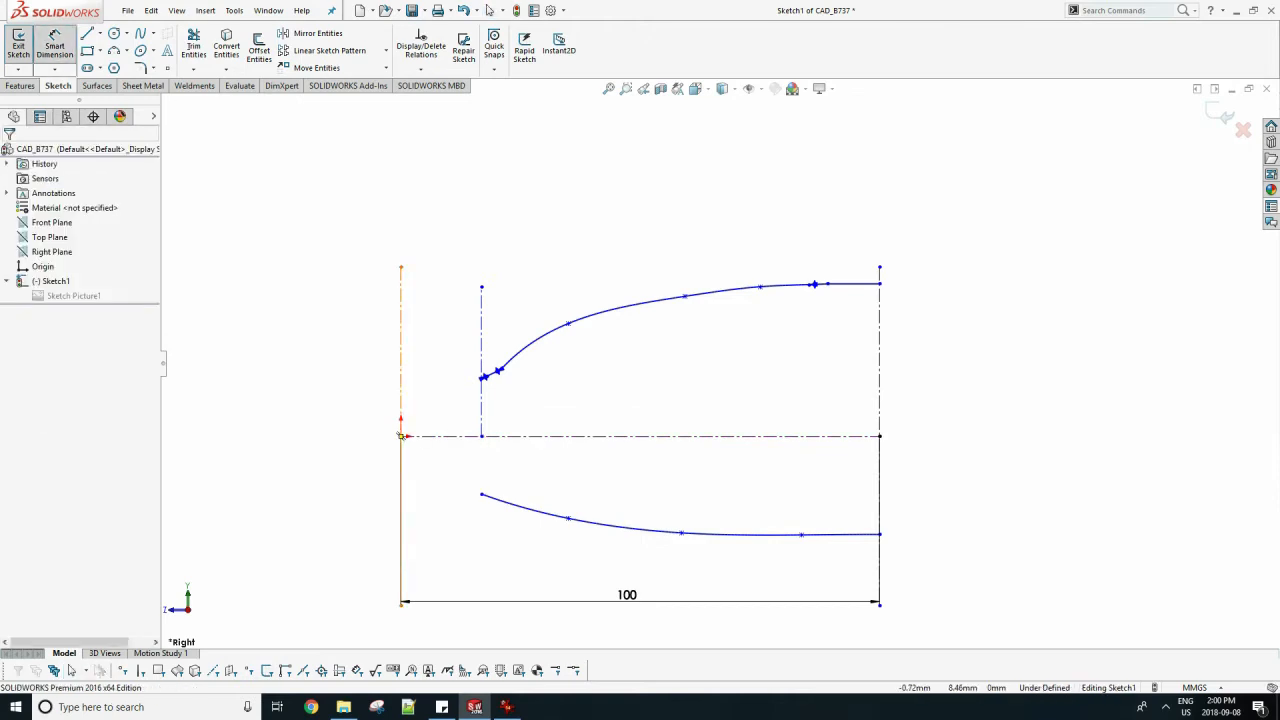
click(400, 436)
click(481, 390)
click(430, 392)
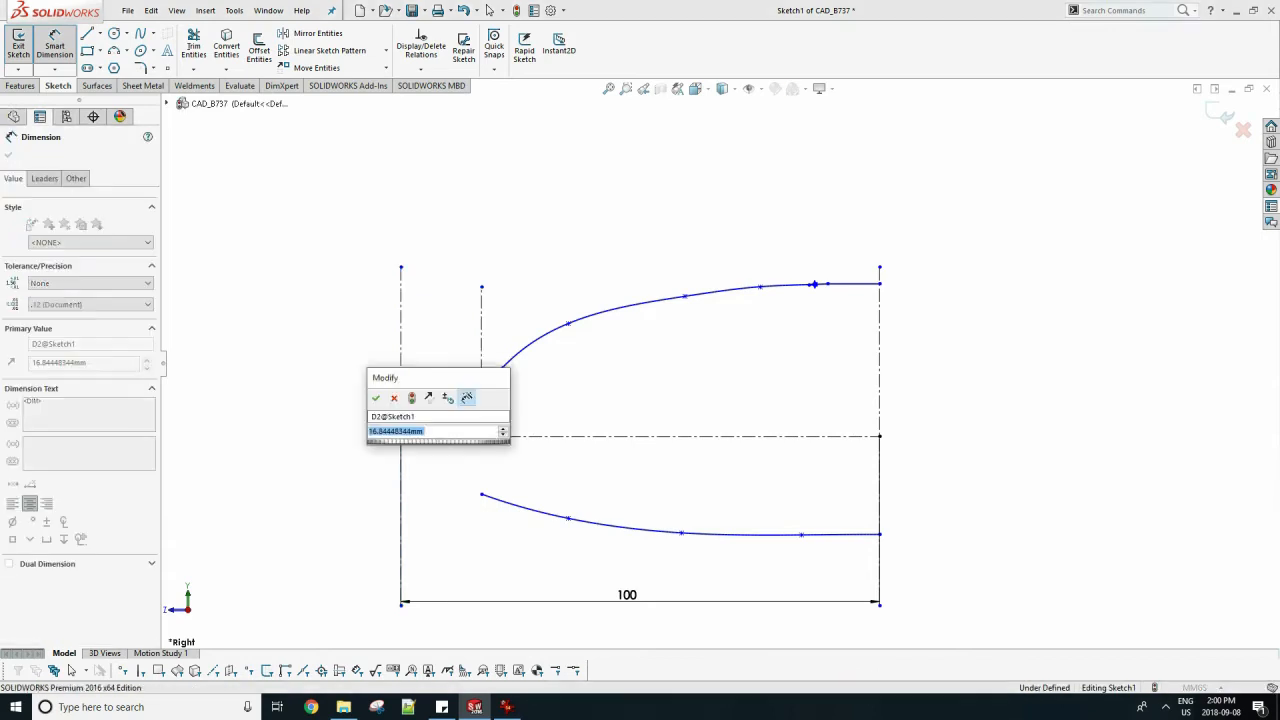
text(16.85)
drag(430, 378, 467, 195)
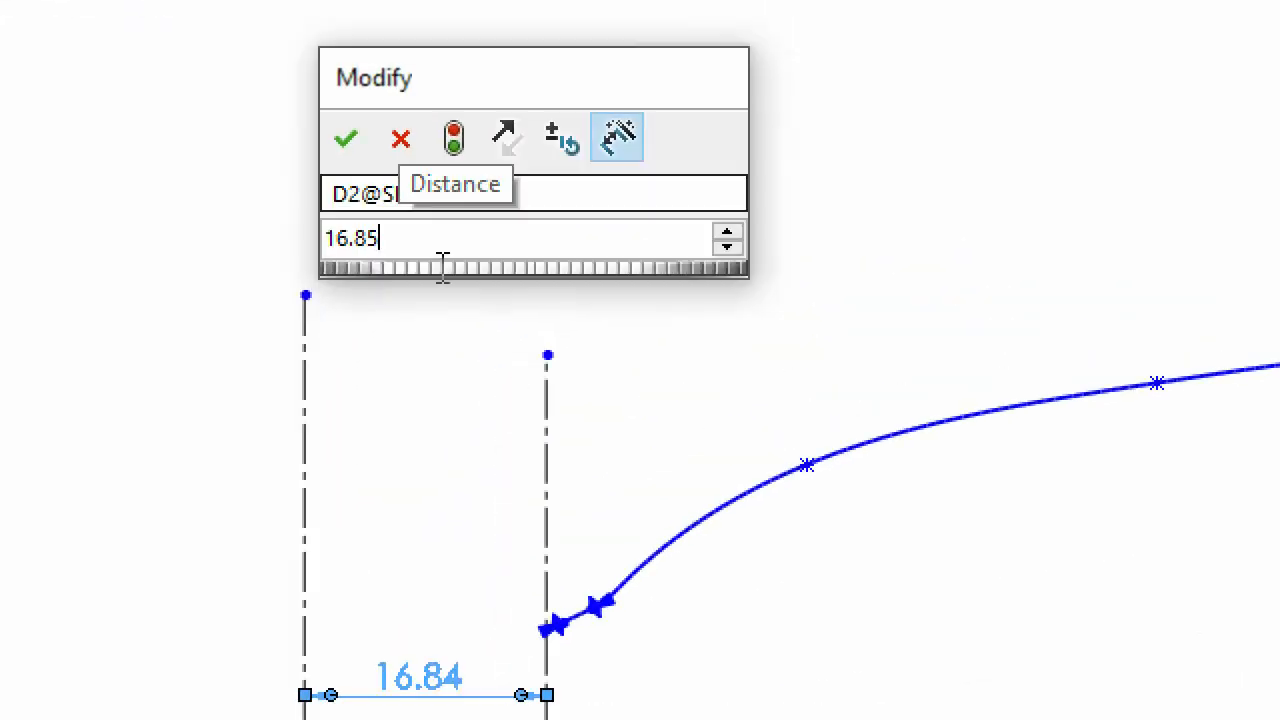
click(329, 176)
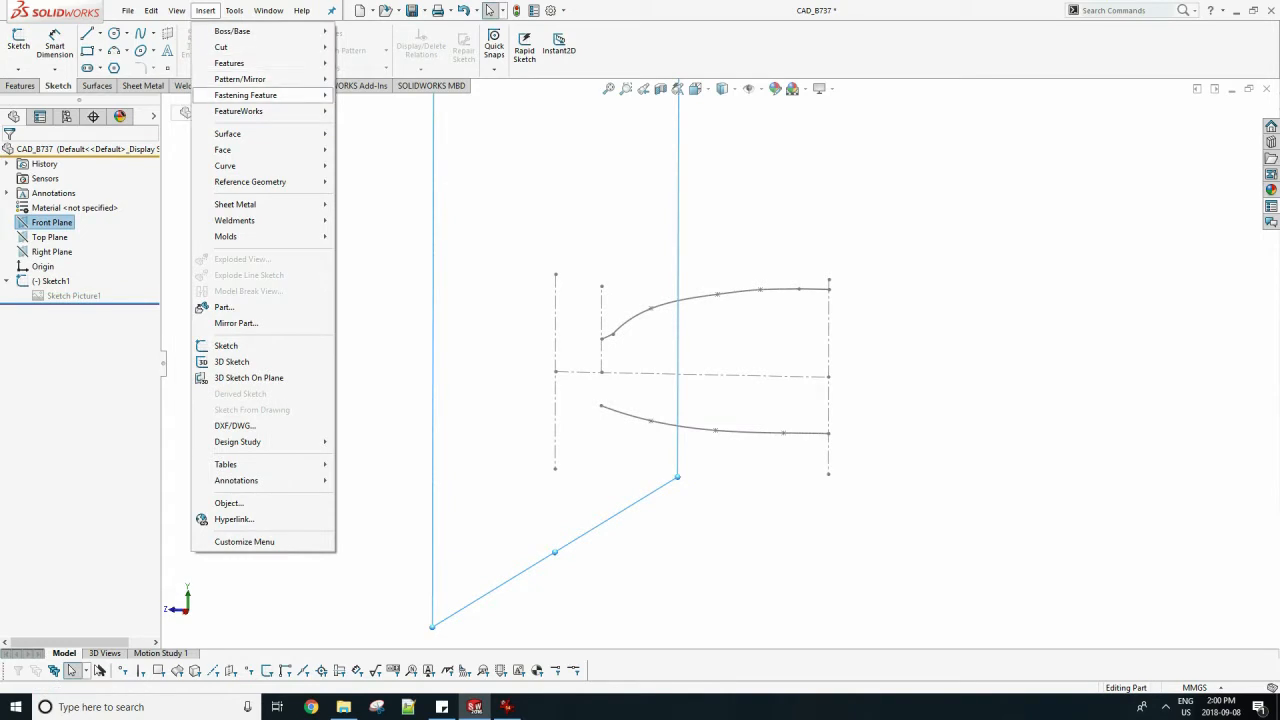
Create a reference plane offset 100 mm from the Front Plane.
mouse_move(250, 181)
click(370, 181)
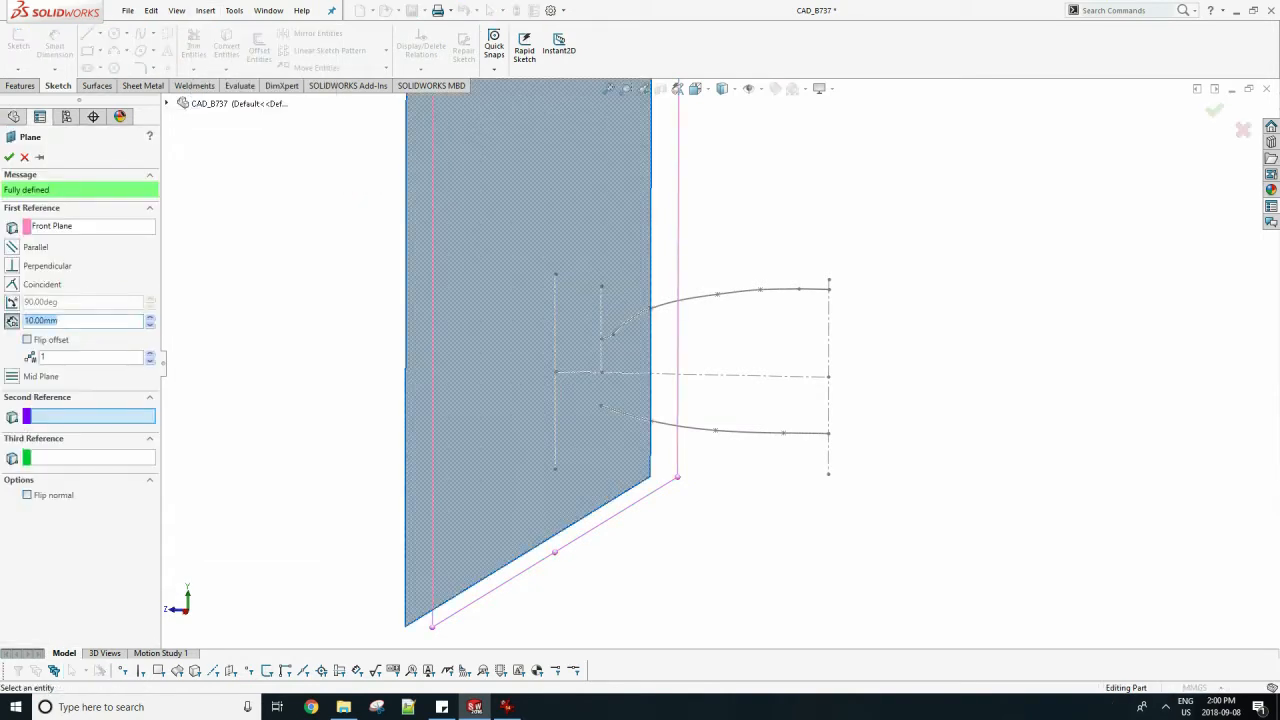
text(100)
key(Return)
Edit the new reference plane and flip its offset to place it at the rear end of the fuselage profile.
click(24, 310)
right_click(24, 311)
click(32, 279)
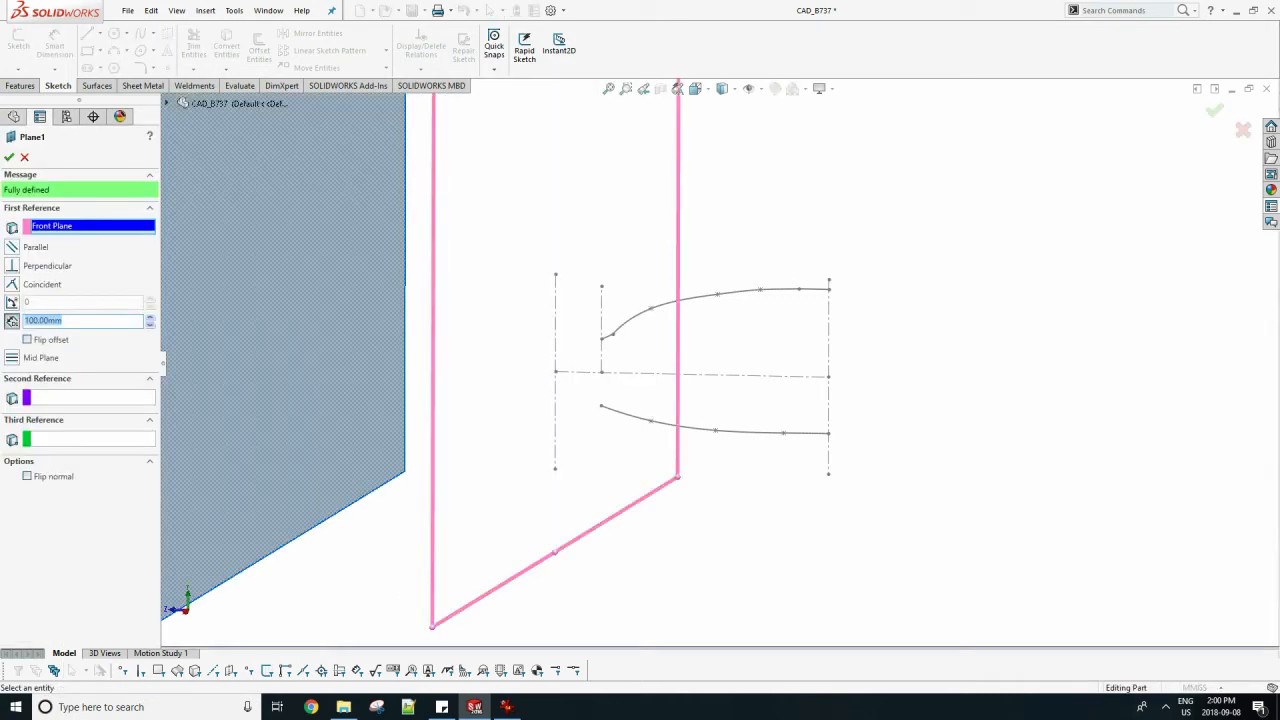
click(28, 340)
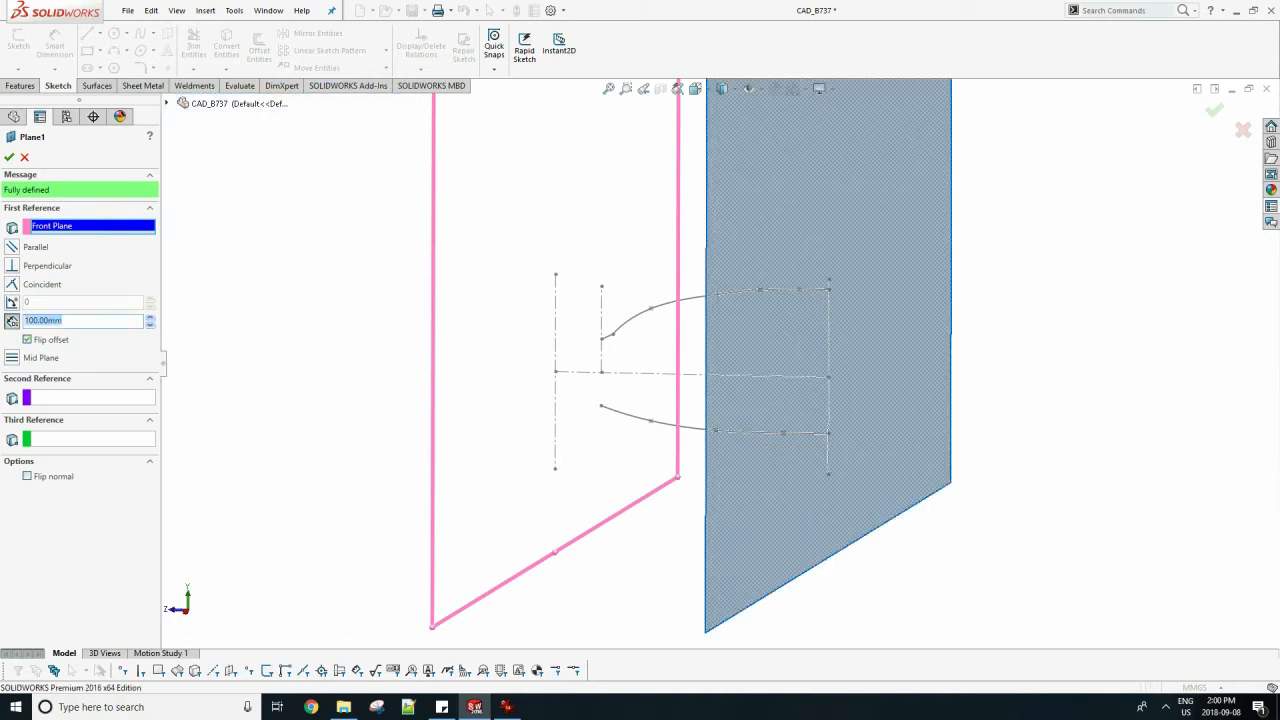
key(Return)
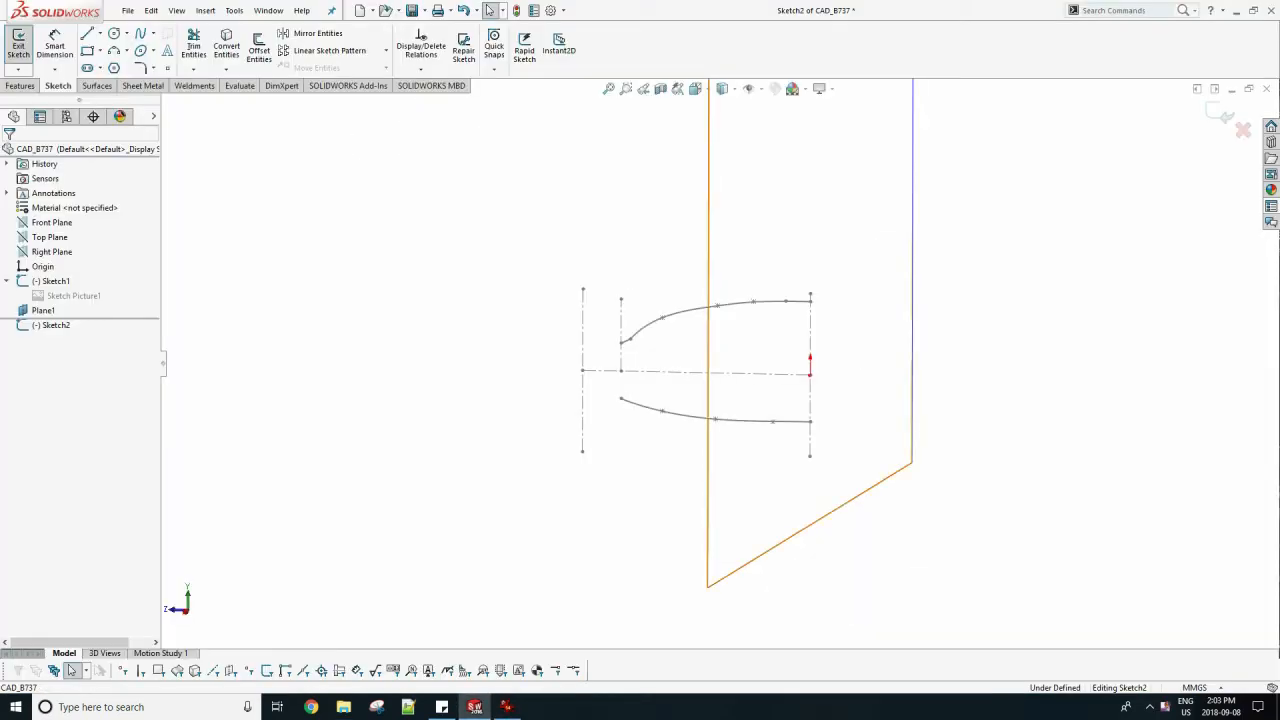
Insert the FRONT picture as a sketch picture in the sketch on the offset plane.
key(space)
click(394, 293)
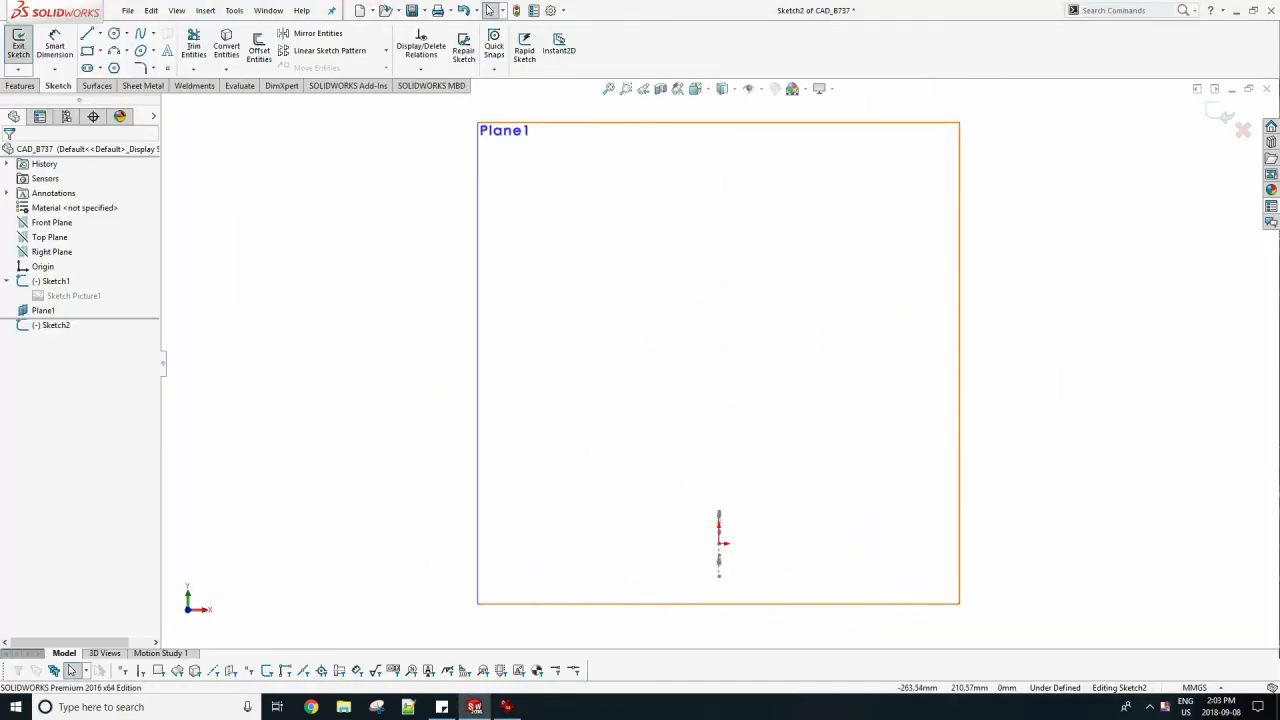
key(space)
click(211, 299)
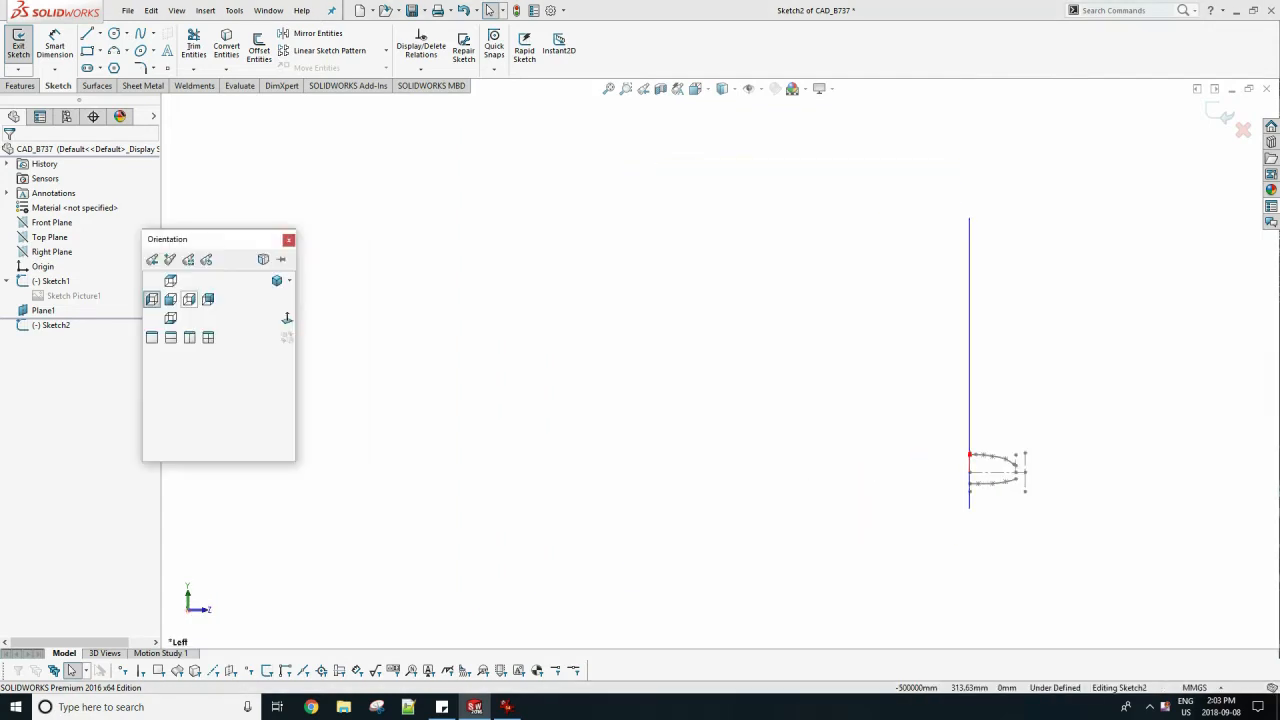
click(189, 299)
click(234, 10)
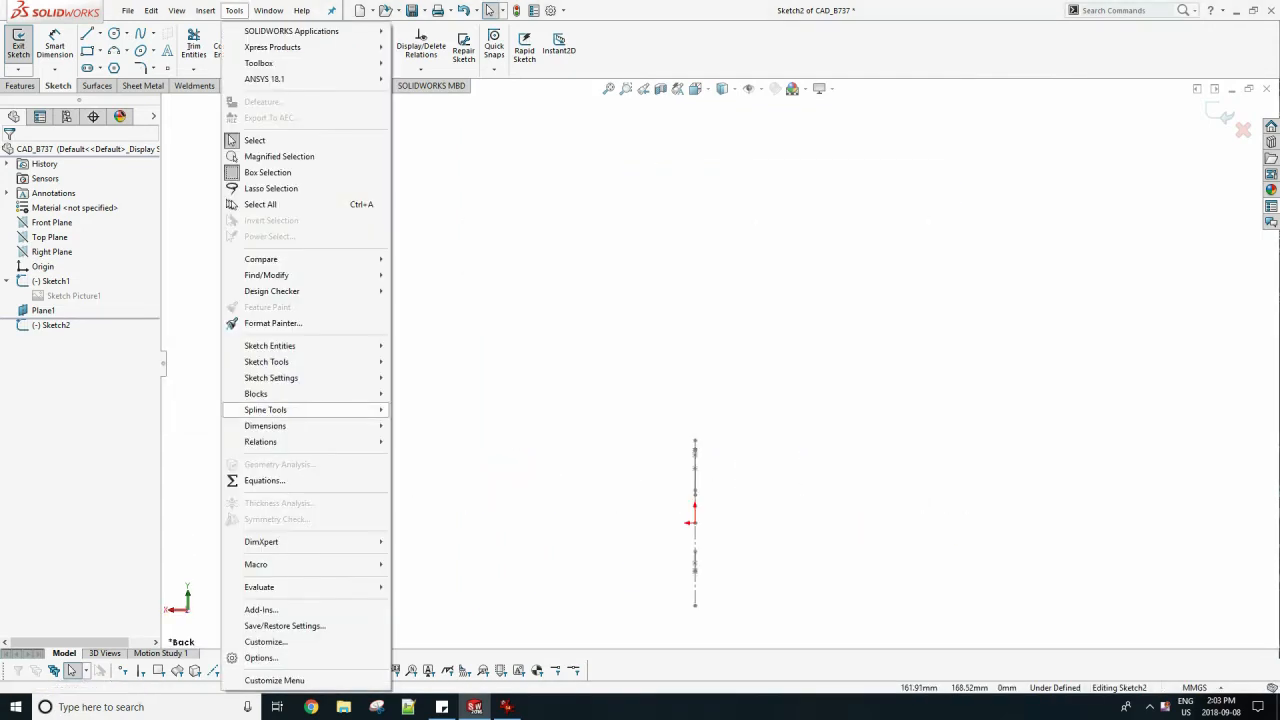
mouse_move(268, 362)
click(437, 671)
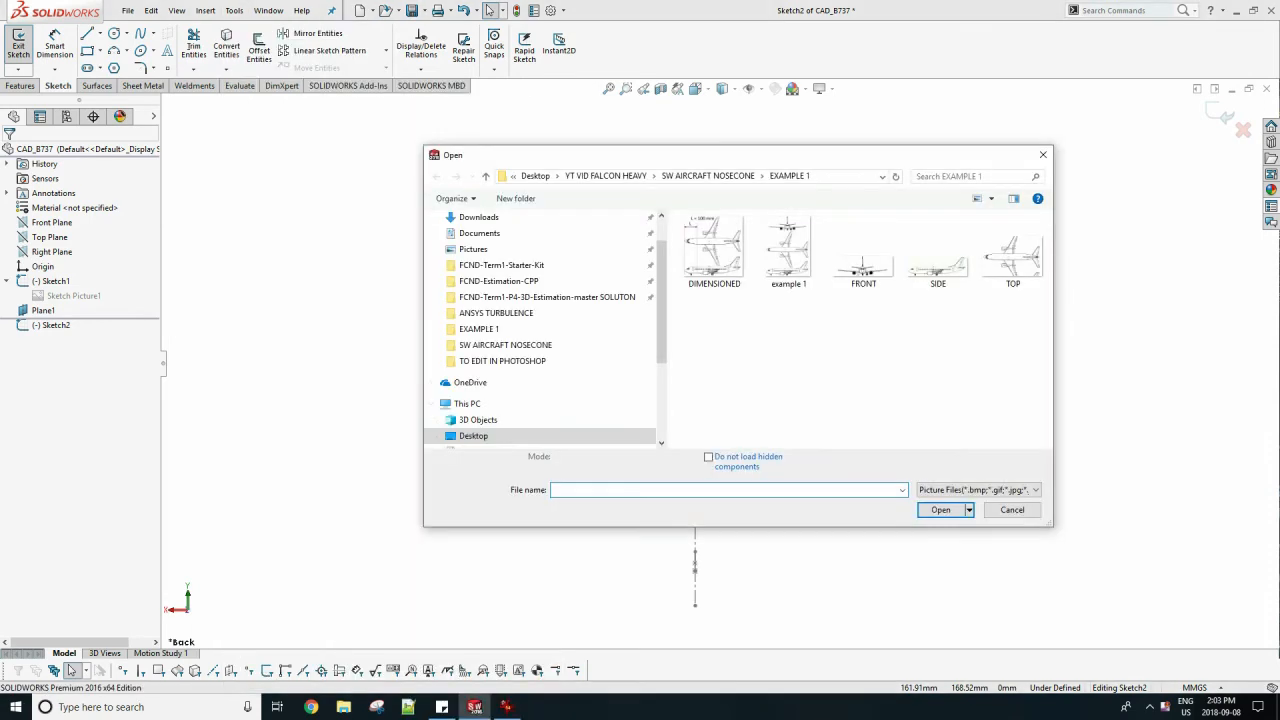
double_click(863, 258)
Move the front-view picture near the origin and scale it to about 442 mm wide.
scroll(661, 271, up, 3)
mouse_move(206, 220)
mouse_down()
mouse_move(547, 333)
mouse_move(816, 370)
mouse_move(874, 342)
mouse_up()
scroll(669, 397, down, 7)
scroll(1066, 344, down, 4)
mouse_move(1060, 344)
mouse_down()
mouse_move(1091, 358)
mouse_move(1097, 348)
mouse_up()
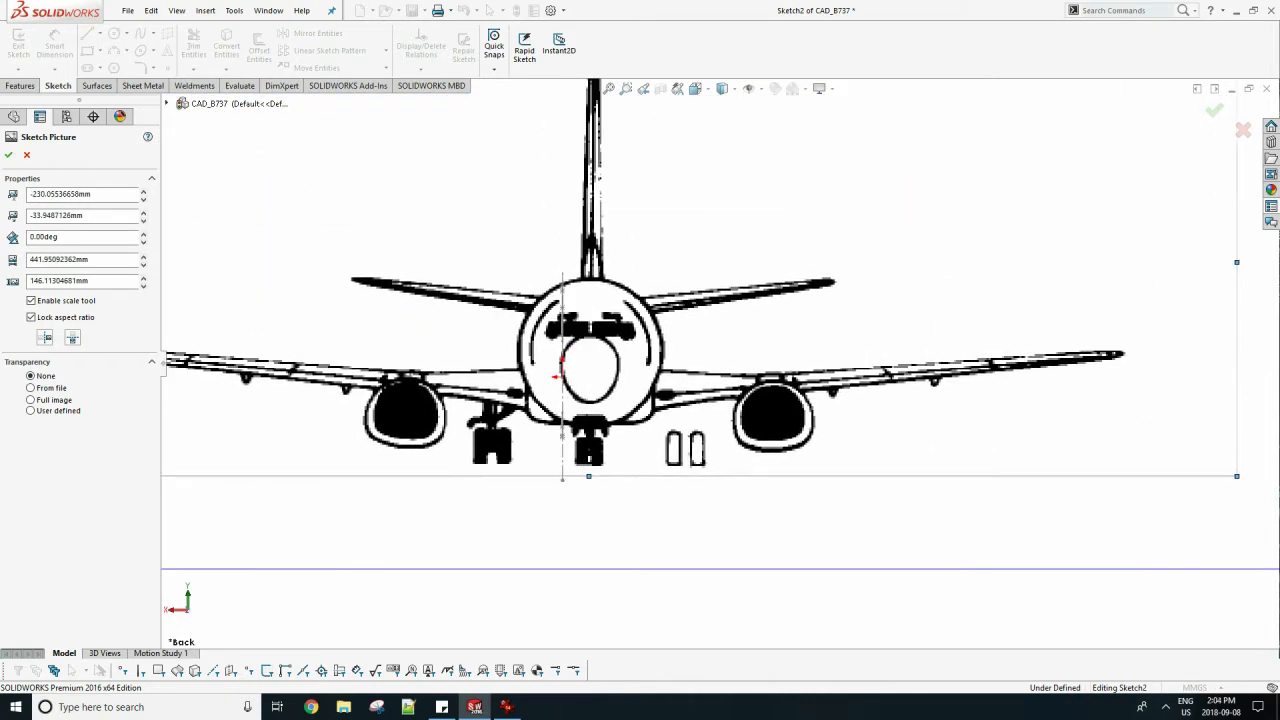
Shift the front-view picture onto the vertical centerline and enlarge it to about 452 mm wide.
scroll(560, 311, down, 5)
scroll(645, 300, up, 1)
mouse_move(656, 310)
mouse_down()
mouse_move(598, 308)
mouse_move(596, 322)
mouse_up()
scroll(700, 303, up, 3)
drag(1139, 472, 1160, 479)
scroll(1160, 479, up, 1)
Enlarge the front-view picture to about 479 mm wide and recenter its fuselage on the side-profile splines.
mouse_move(1160, 479)
middle_down()
mouse_move(945, 468)
mouse_move(1000, 465)
mouse_move(1015, 478)
middle_up()
scroll(500, 390, down, 3)
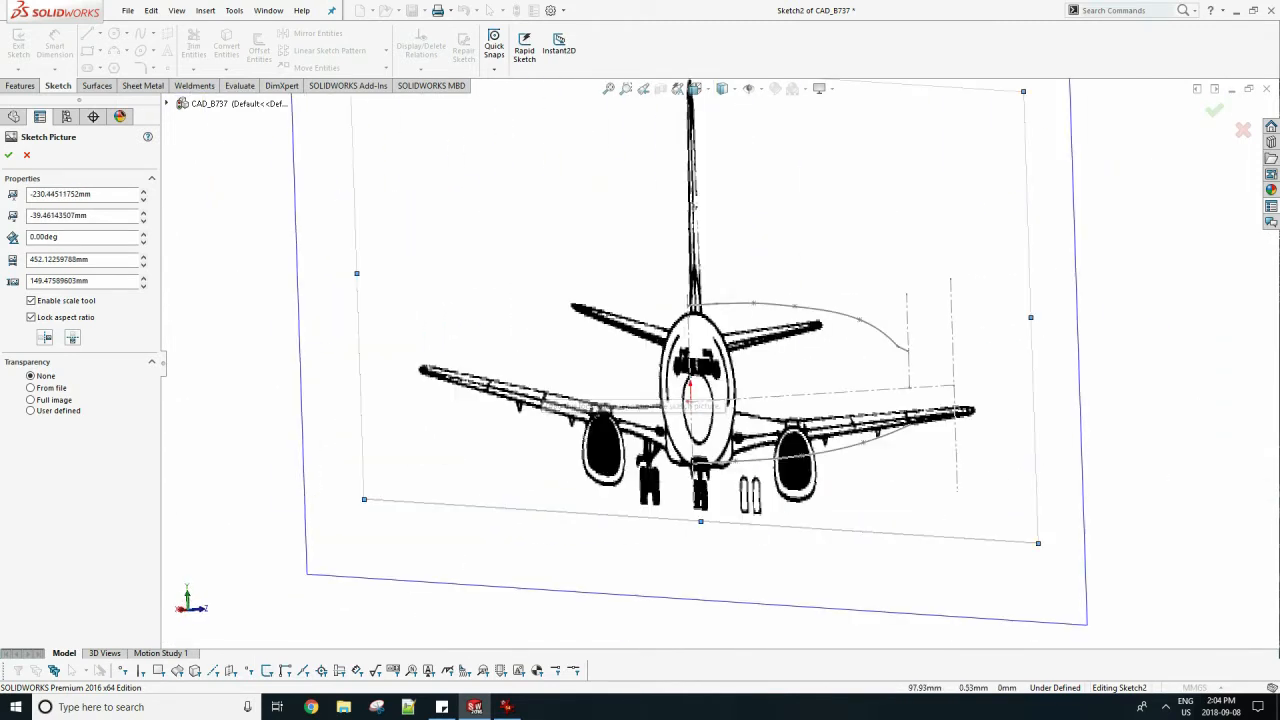
drag(1033, 319, 1075, 318)
drag(938, 178, 910, 182)
scroll(840, 370, down, 3)
scroll(876, 490, up, 1)
drag(1187, 580, 1182, 576)
middle_drag(713, 405, 860, 400)
scroll(860, 385, up, 1)
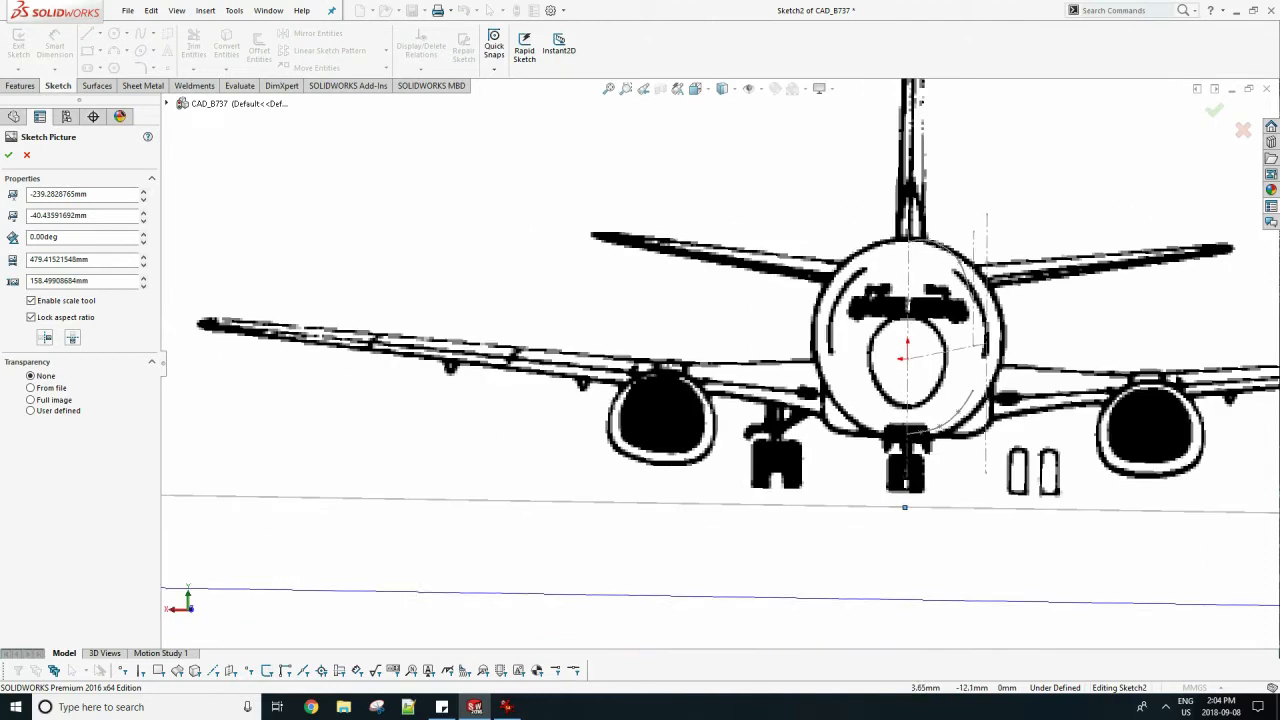
key(space)
double_click(358, 370)
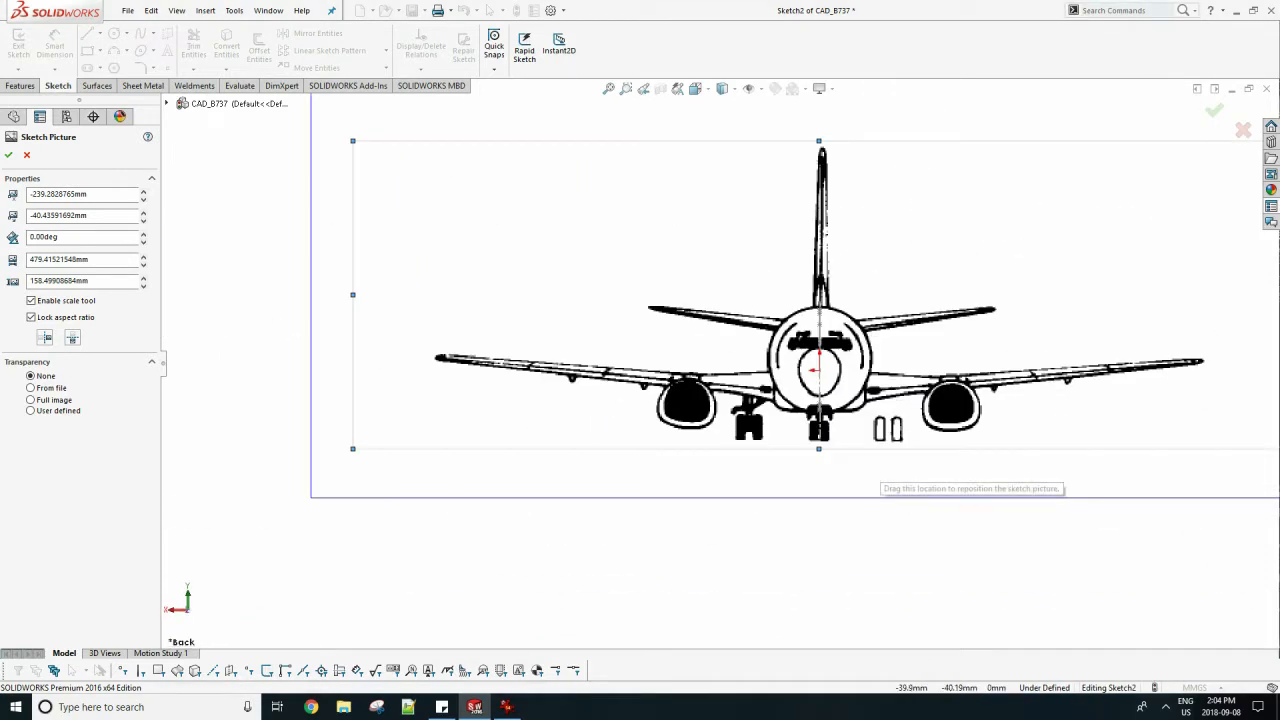
scroll(830, 360, down, 5)
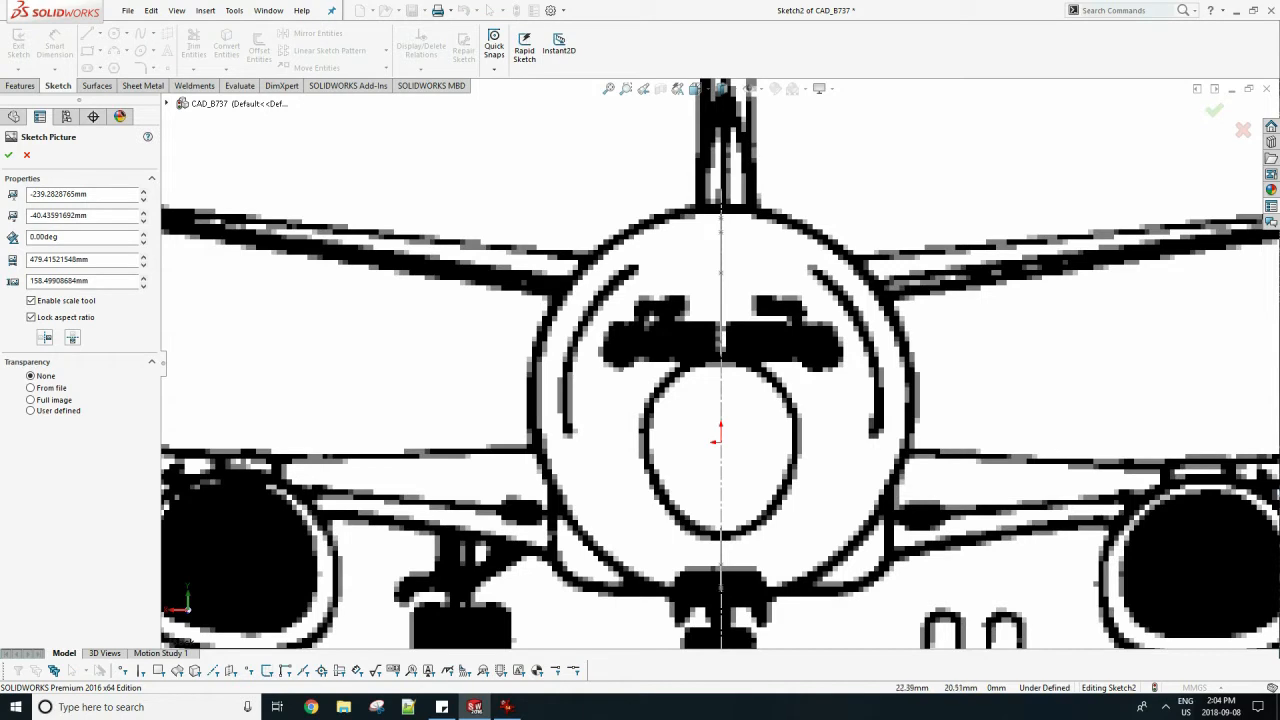
Scale the front-view picture down to about 468 mm wide to match the fuselage height to the upper and lower profile splines.
mouse_move(592, 275)
middle_down()
mouse_move(362, 302)
mouse_move(411, 302)
middle_up()
scroll(515, 288, up, 2)
scroll(515, 288, up, 2)
drag(439, 555, 442, 548)
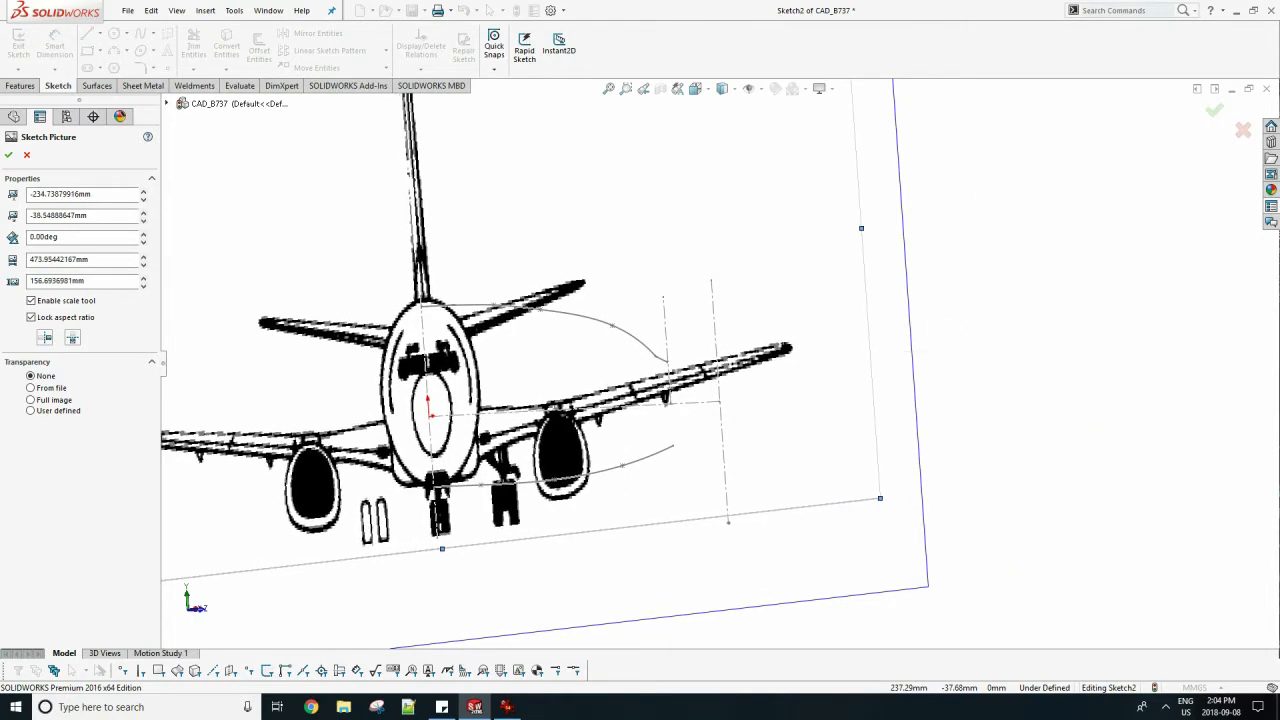
drag(880, 497, 873, 500)
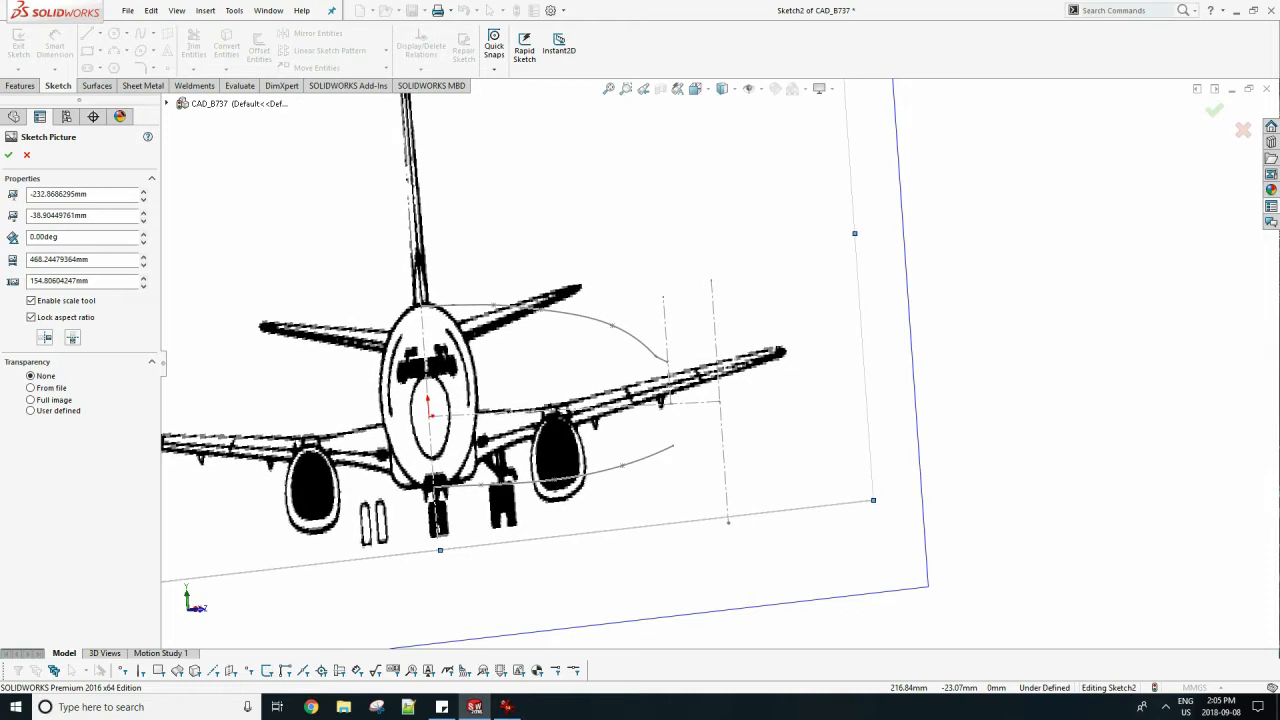
scroll(837, 449, up, 4)
middle_drag(837, 449, 450, 350)
Center the picture's fuselage on the vertical centerline at about -233.8 mm, -39.2 mm and accept the picture placement.
key(space)
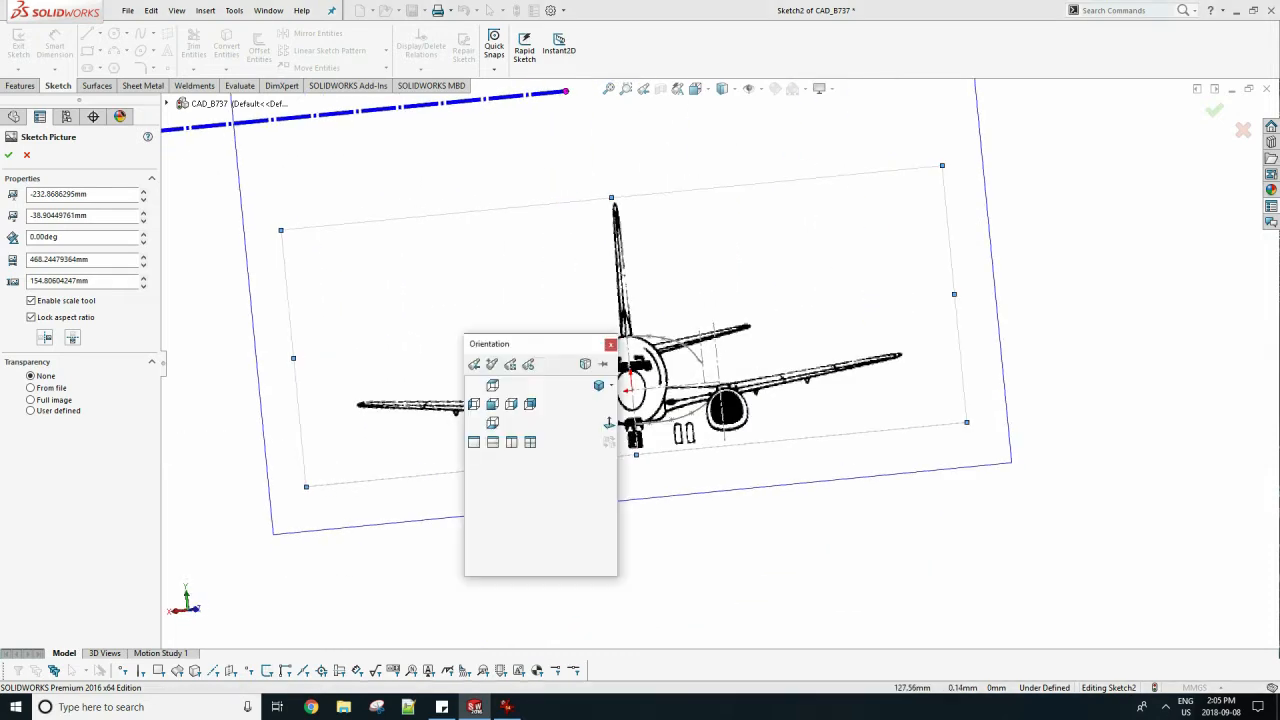
click(529, 403)
scroll(915, 470, down, 10)
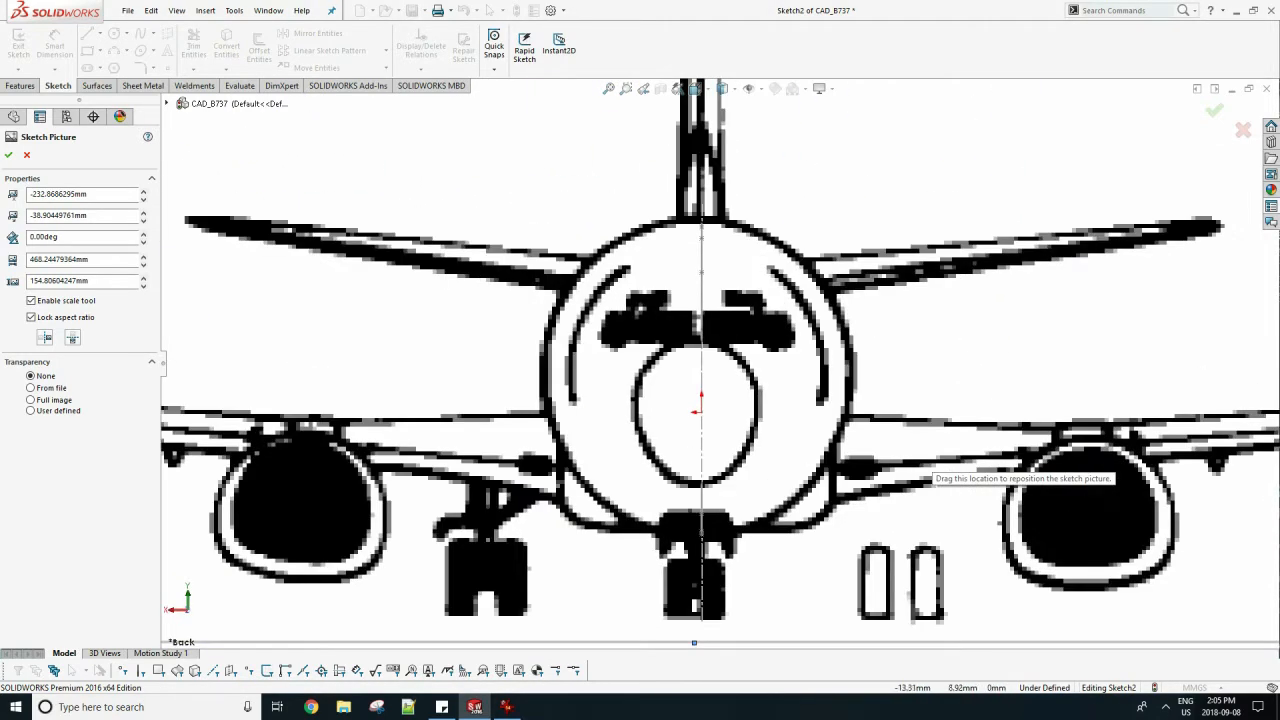
drag(925, 468, 931, 473)
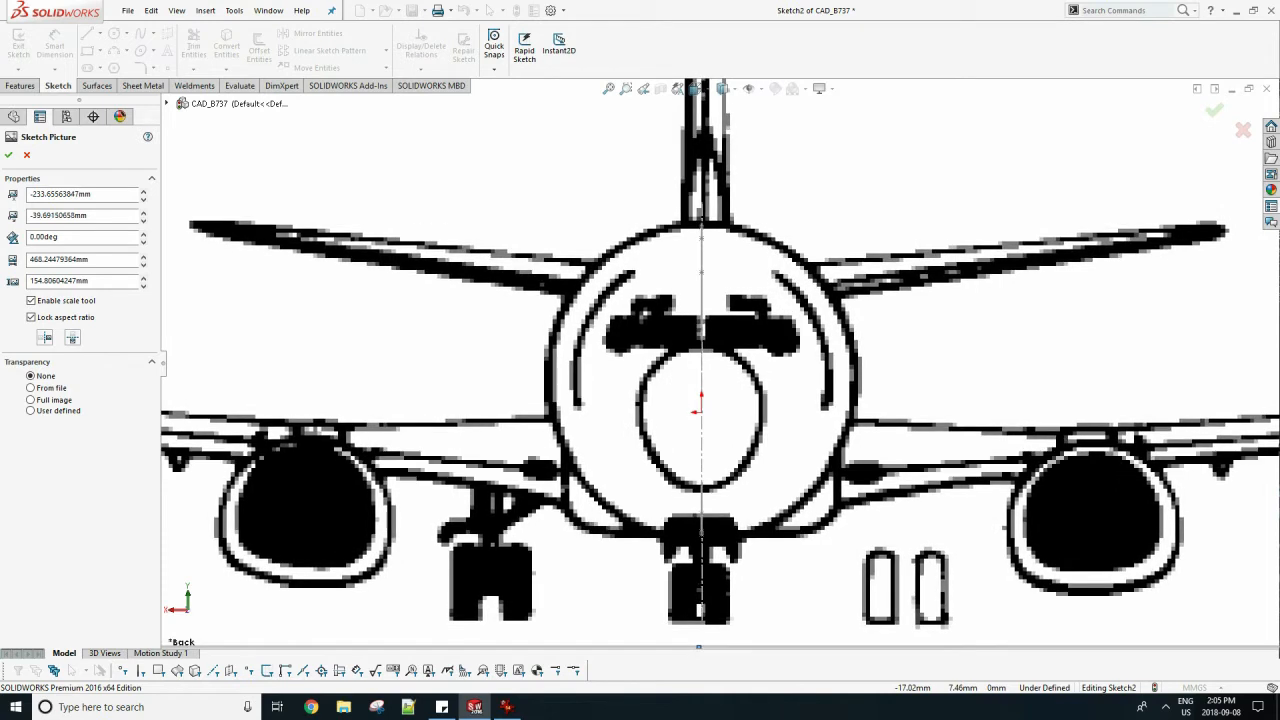
drag(802, 367, 803, 364)
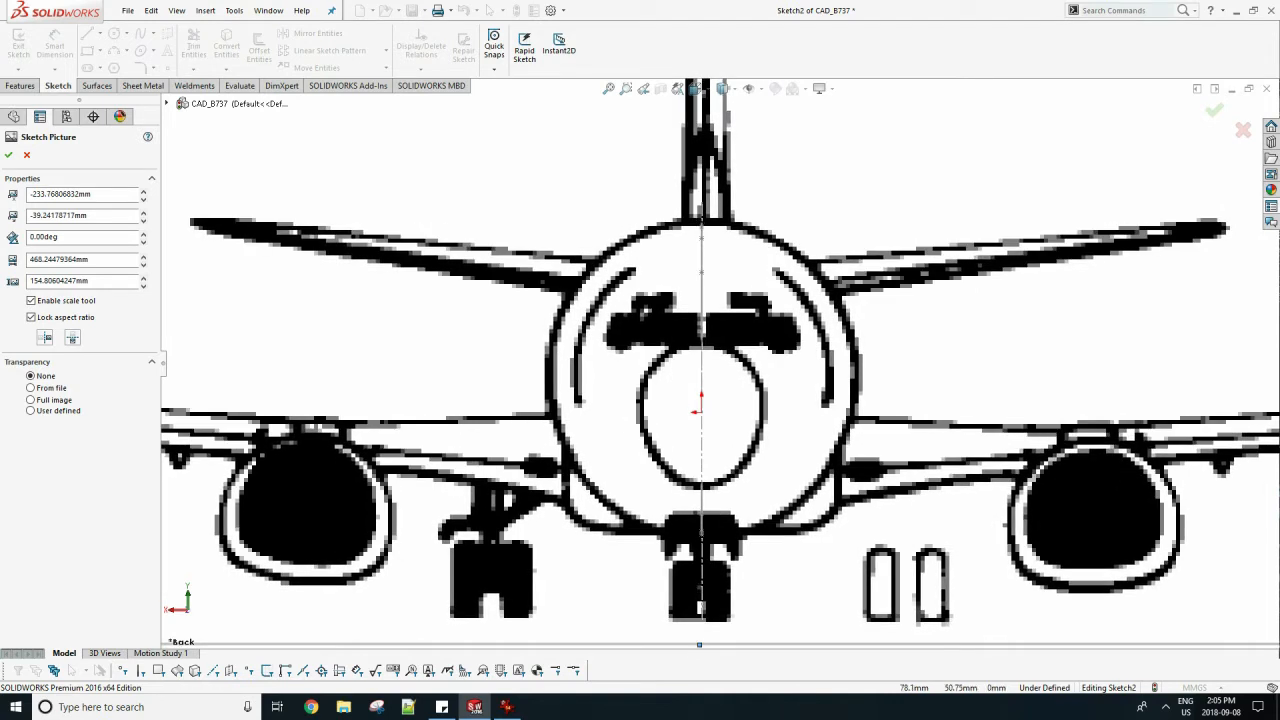
click(9, 155)
Draw a vertical construction line about 74 mm long tangent to the side of the fuselage outline in the front-view picture.
click(101, 34)
click(119, 66)
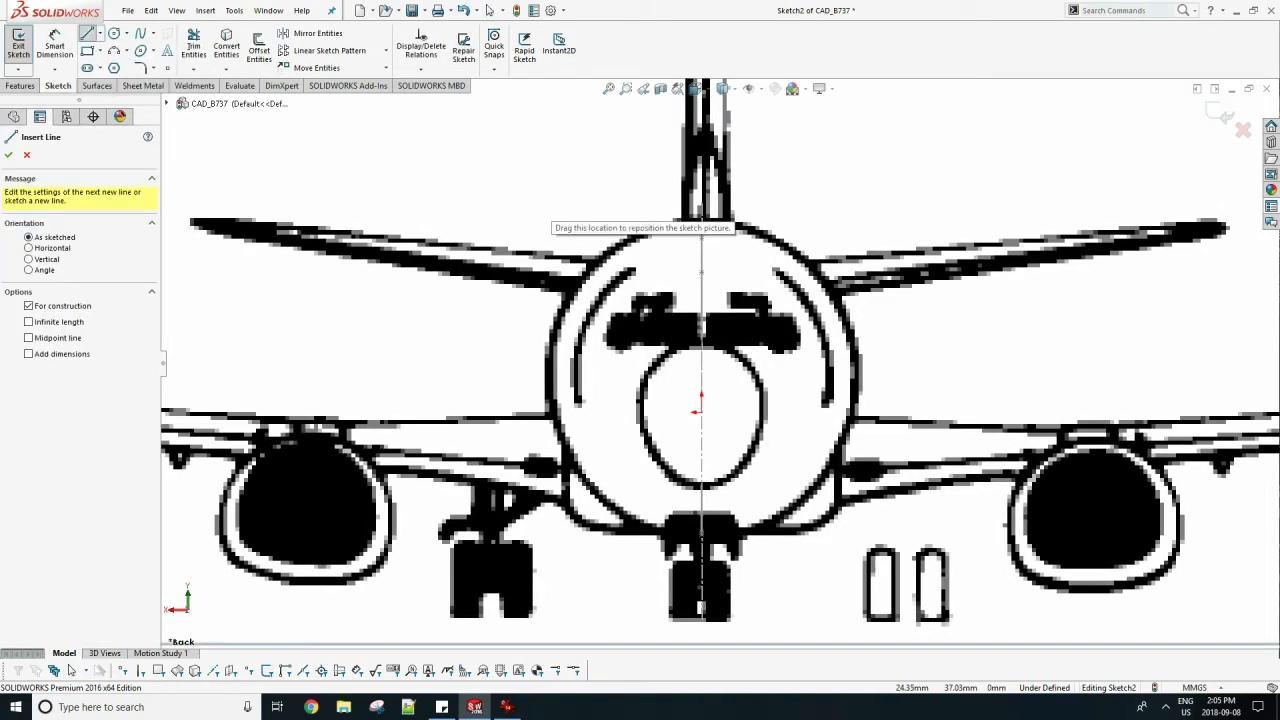
click(549, 174)
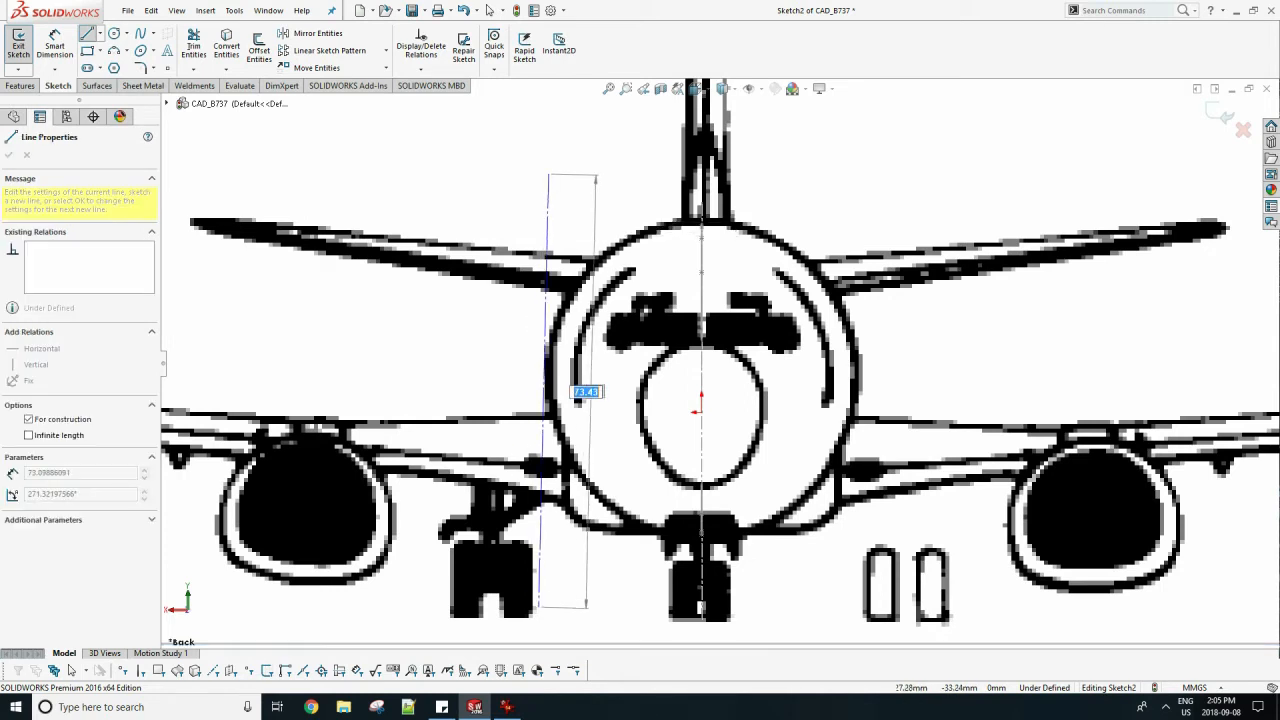
click(548, 614)
key(Escape)
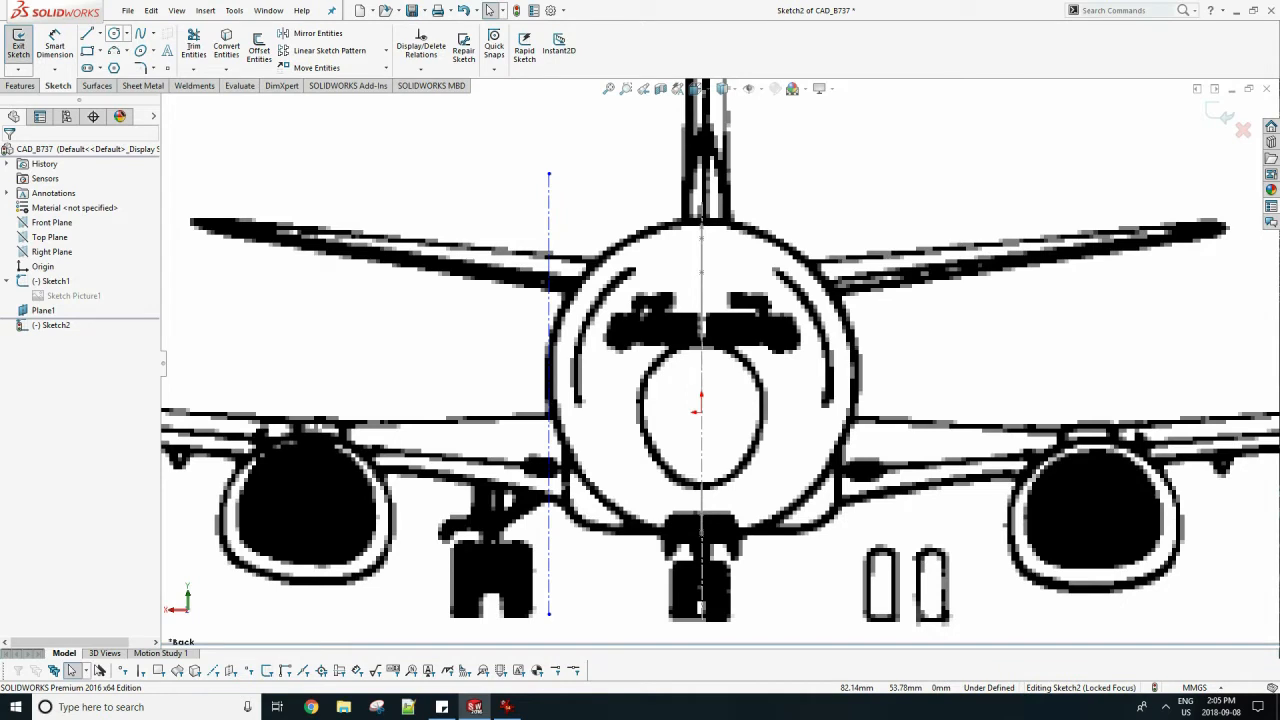
Dimension the new construction line 25.8 mm horizontally from the origin.
click(114, 34)
click(54, 46)
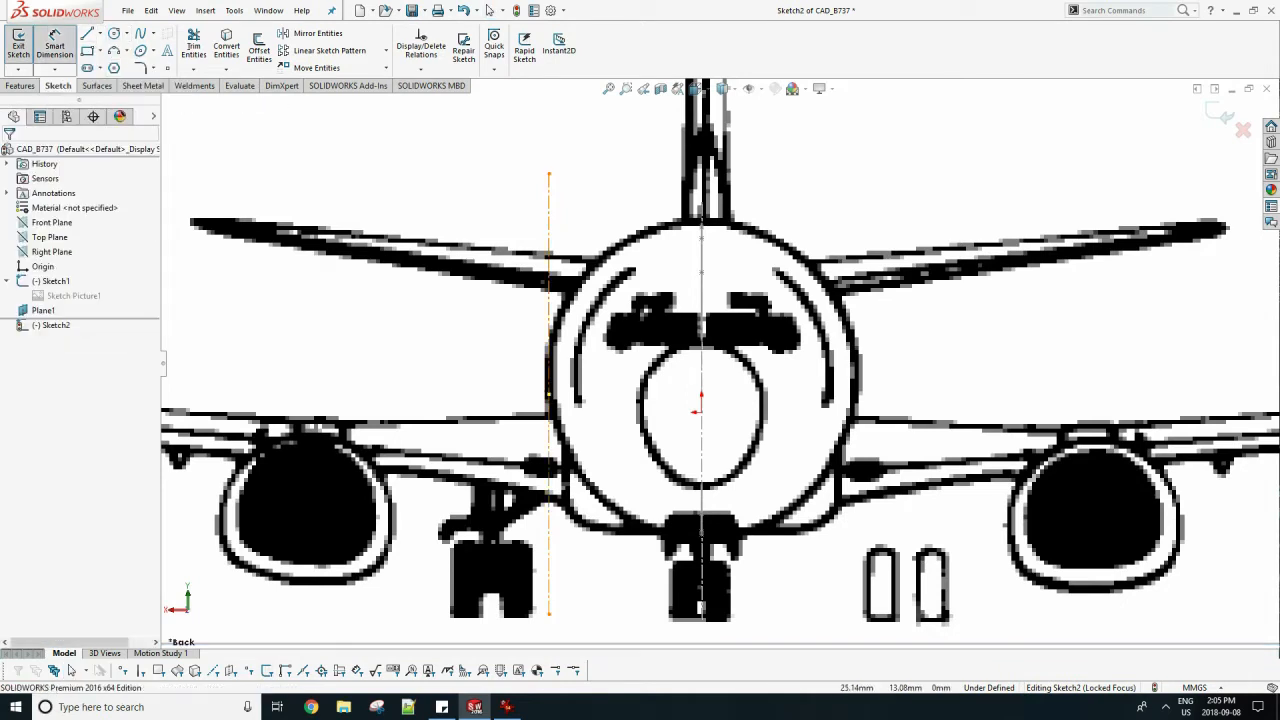
click(547, 384)
click(701, 412)
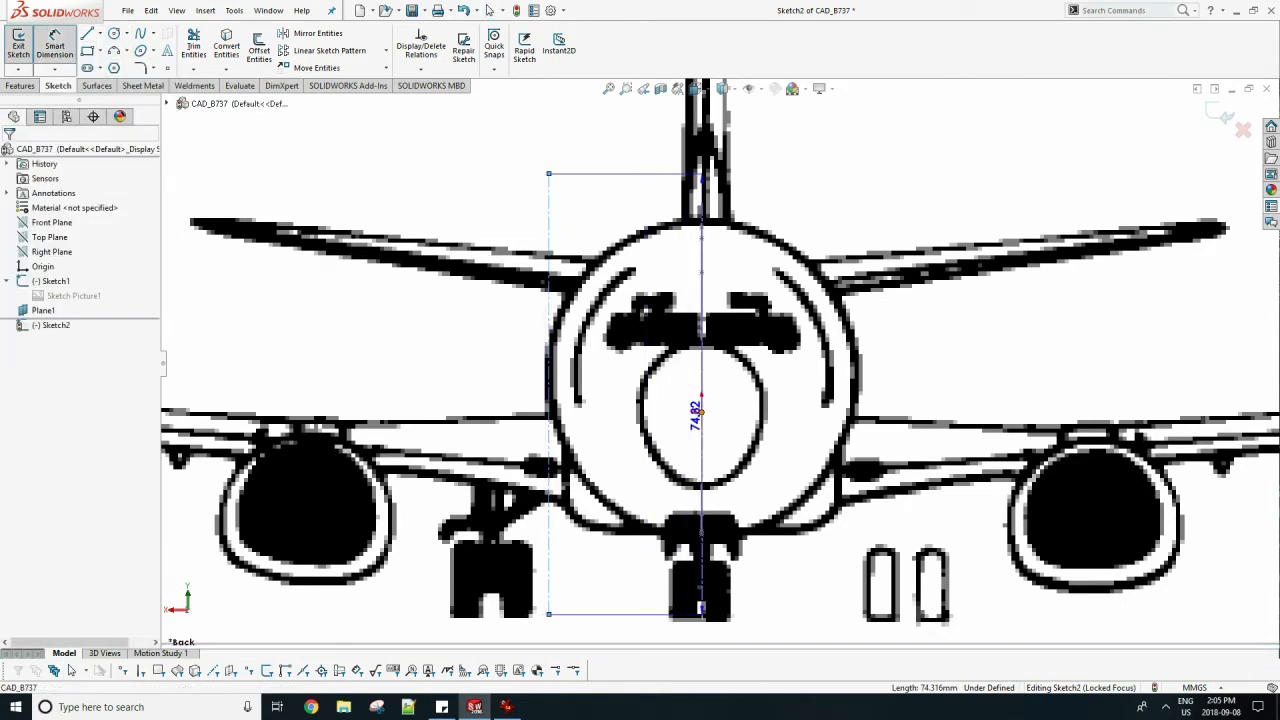
click(640, 398)
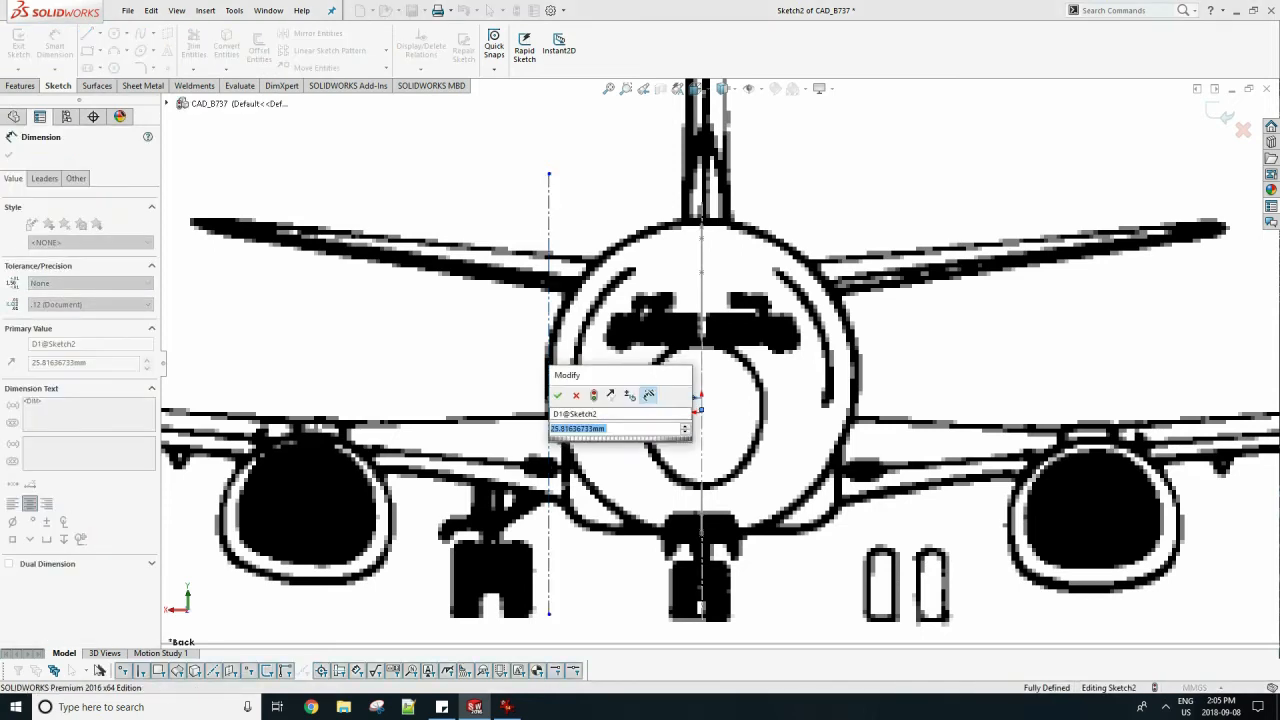
text(2)
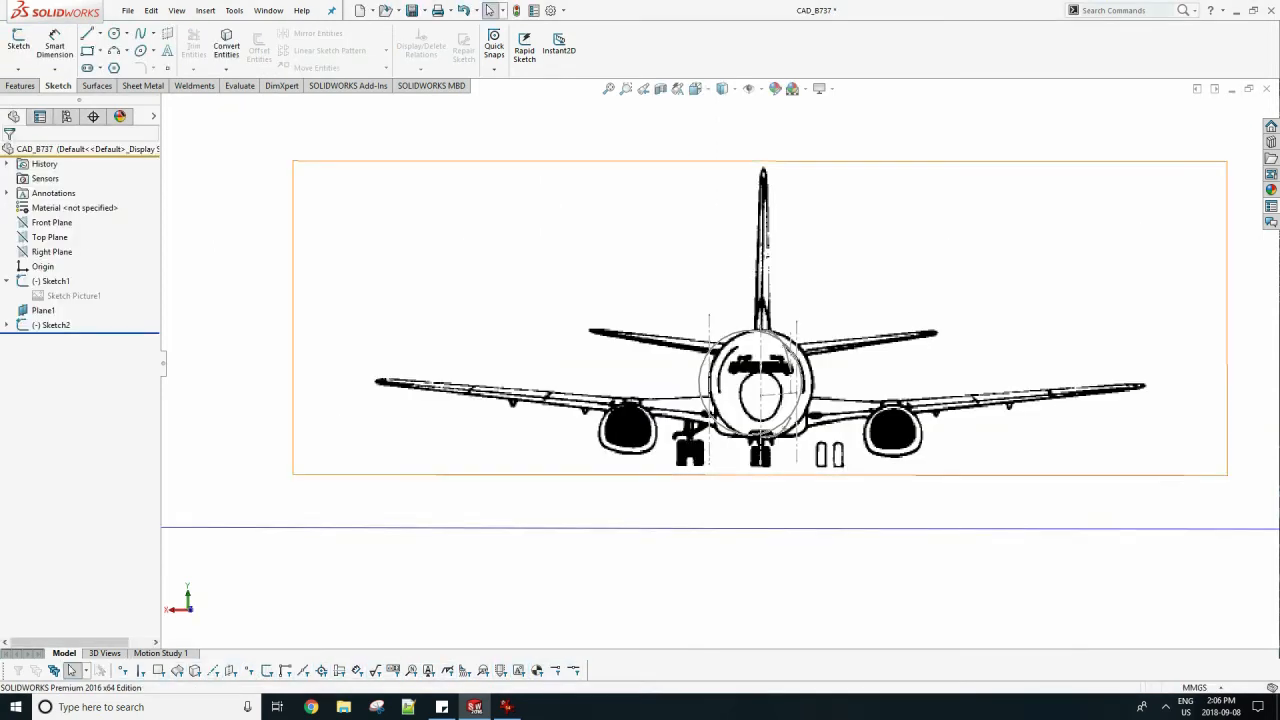
Suppress the front-view picture Sketch Picture2 inside Sketch2.
click(7, 325)
right_click(42, 340)
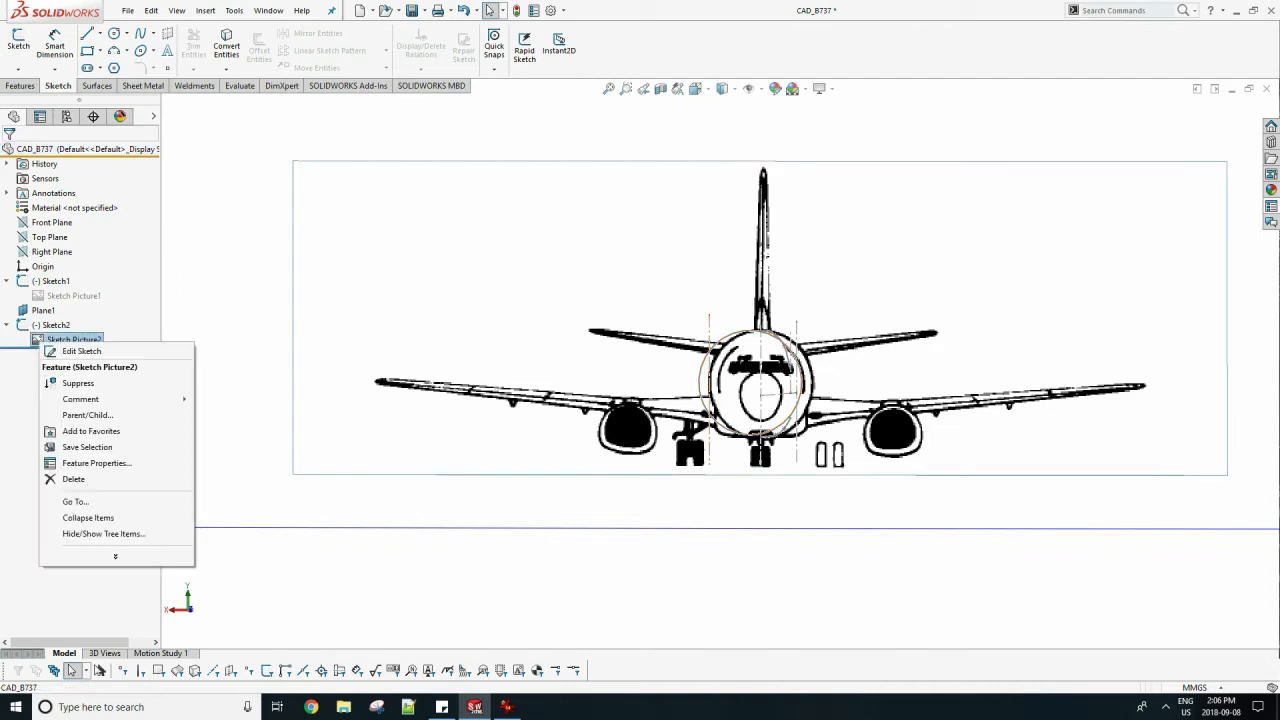
click(75, 383)
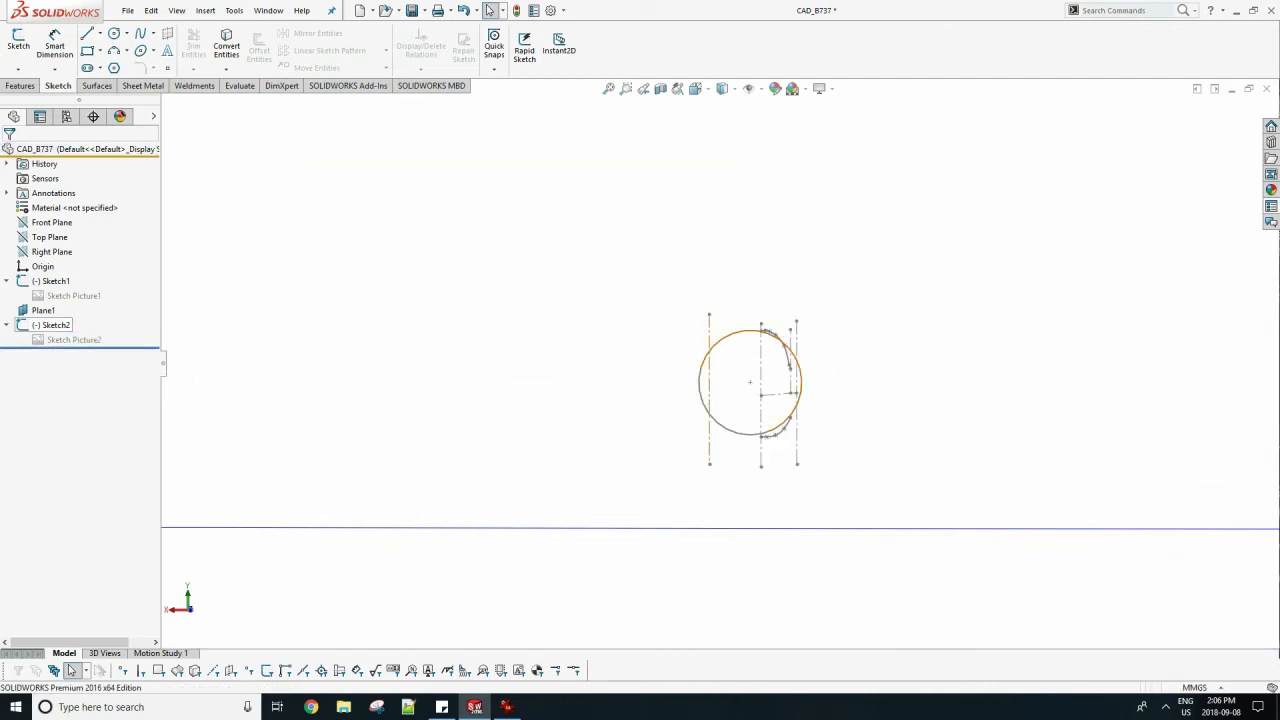
Reopen Sketch2 for editing and move the circle's center onto the vertical centerline.
right_click(55, 325)
click(68, 300)
scroll(796, 381, down, 6)
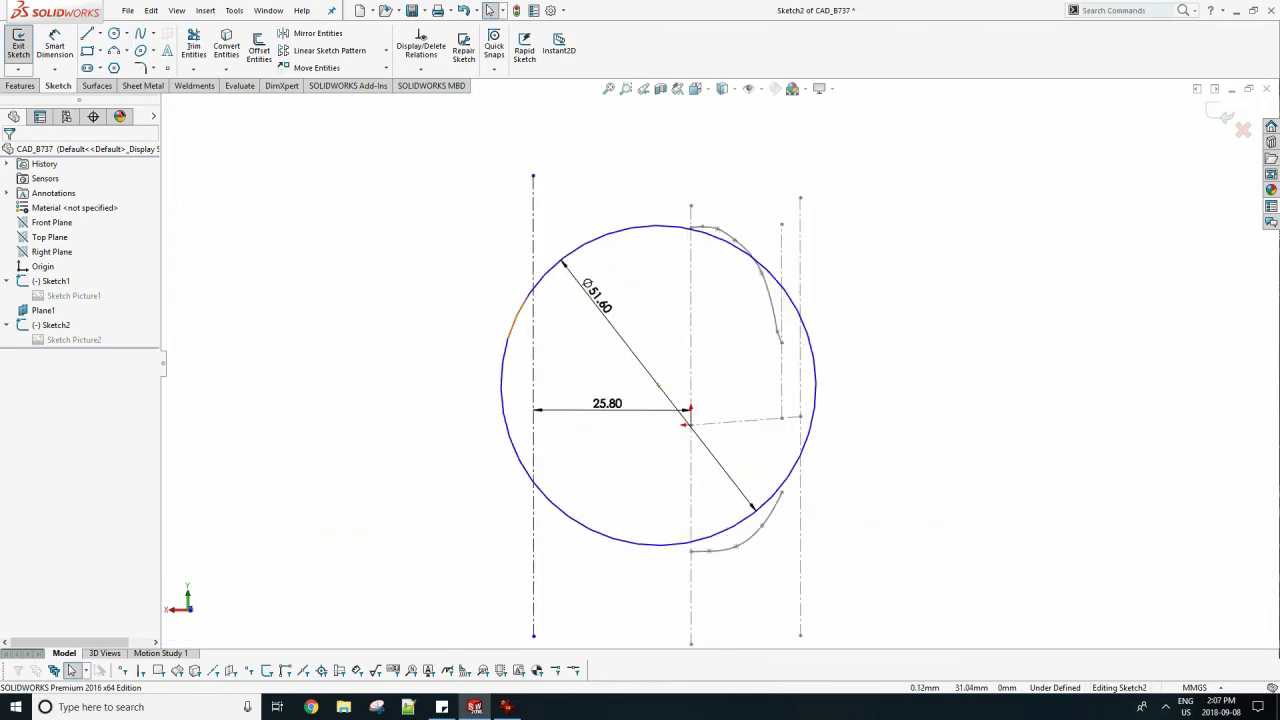
click(691, 227)
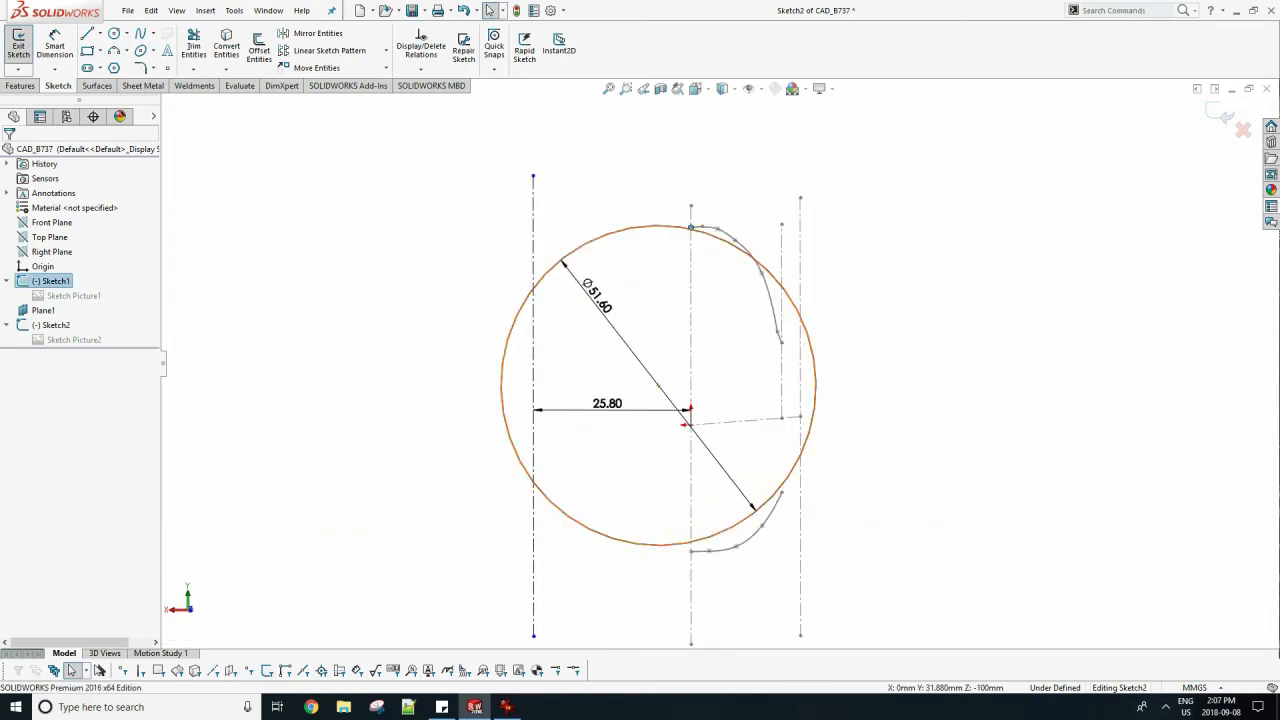
click(8, 155)
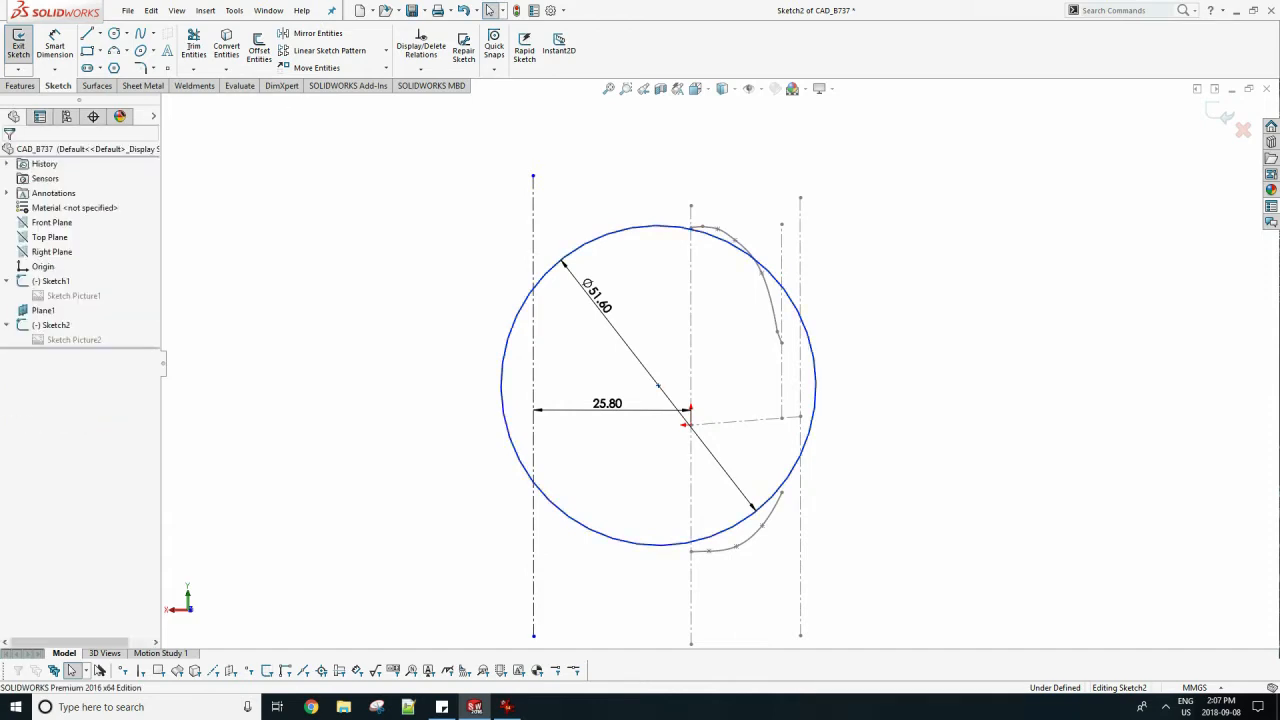
drag(659, 386, 691, 391)
click(612, 366)
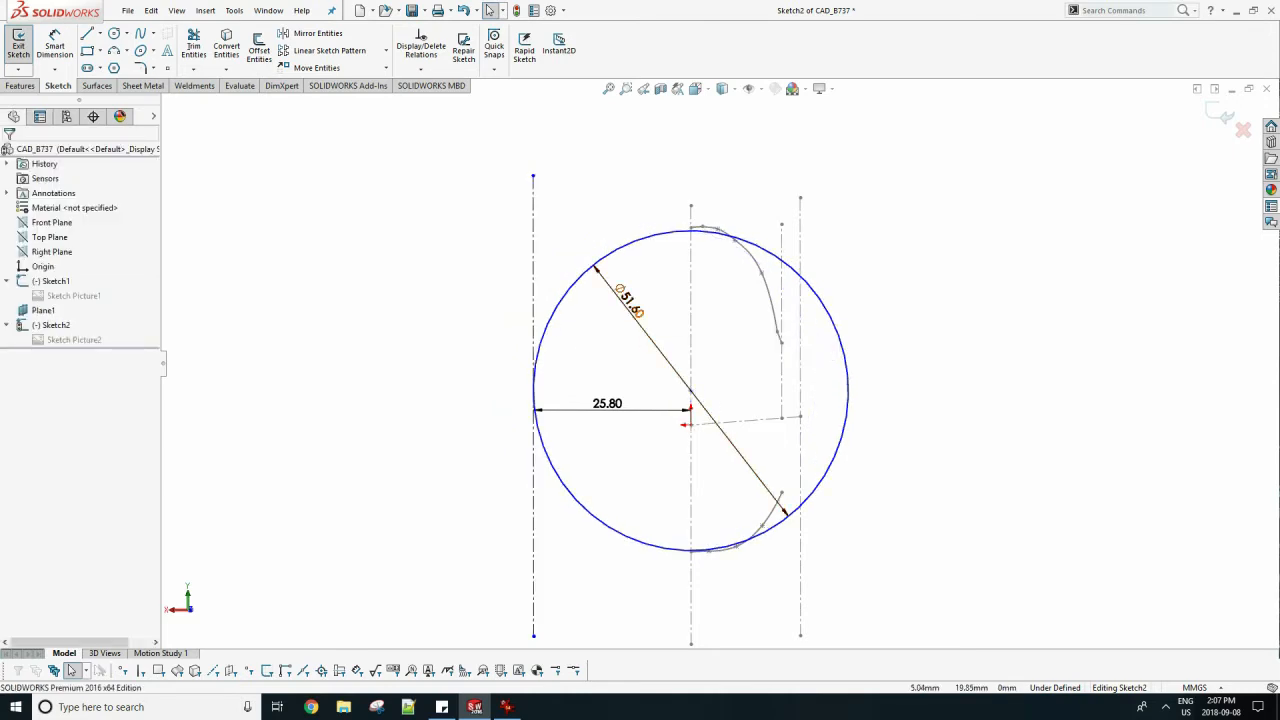
Convert the circle's diameter dimension to a driven dimension.
scroll(640, 306, down, 1)
right_click(636, 308)
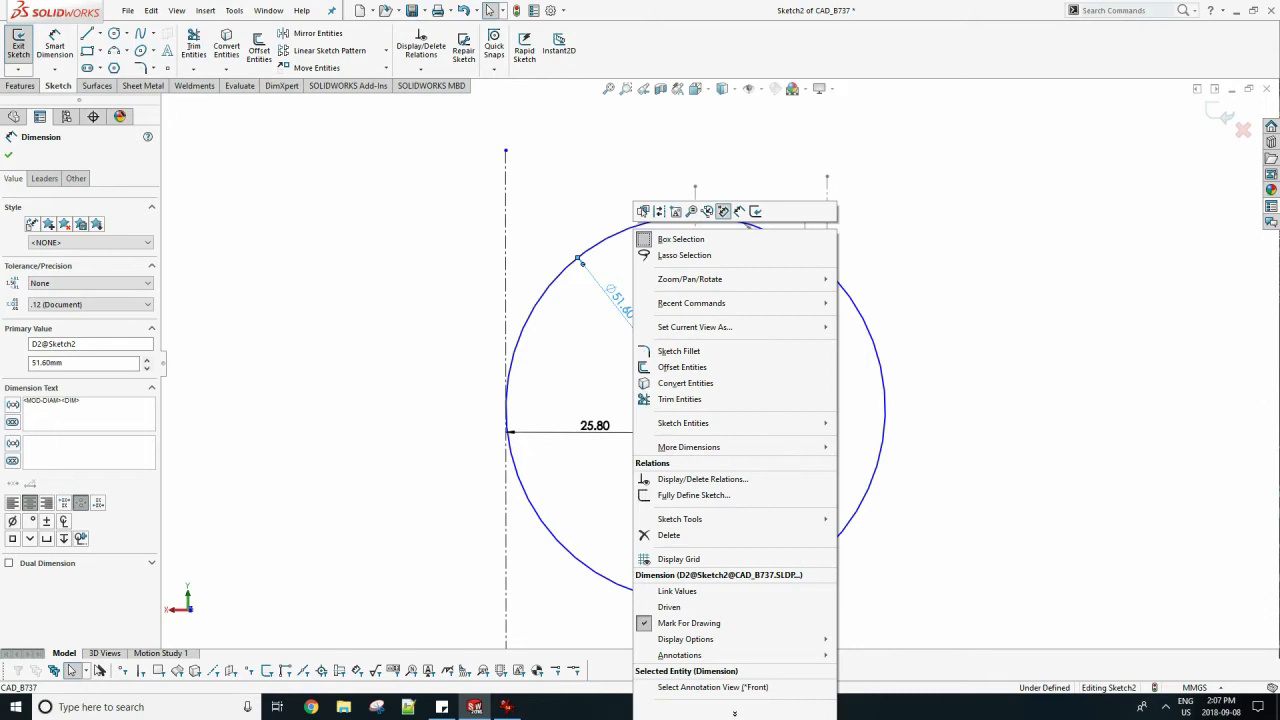
click(669, 606)
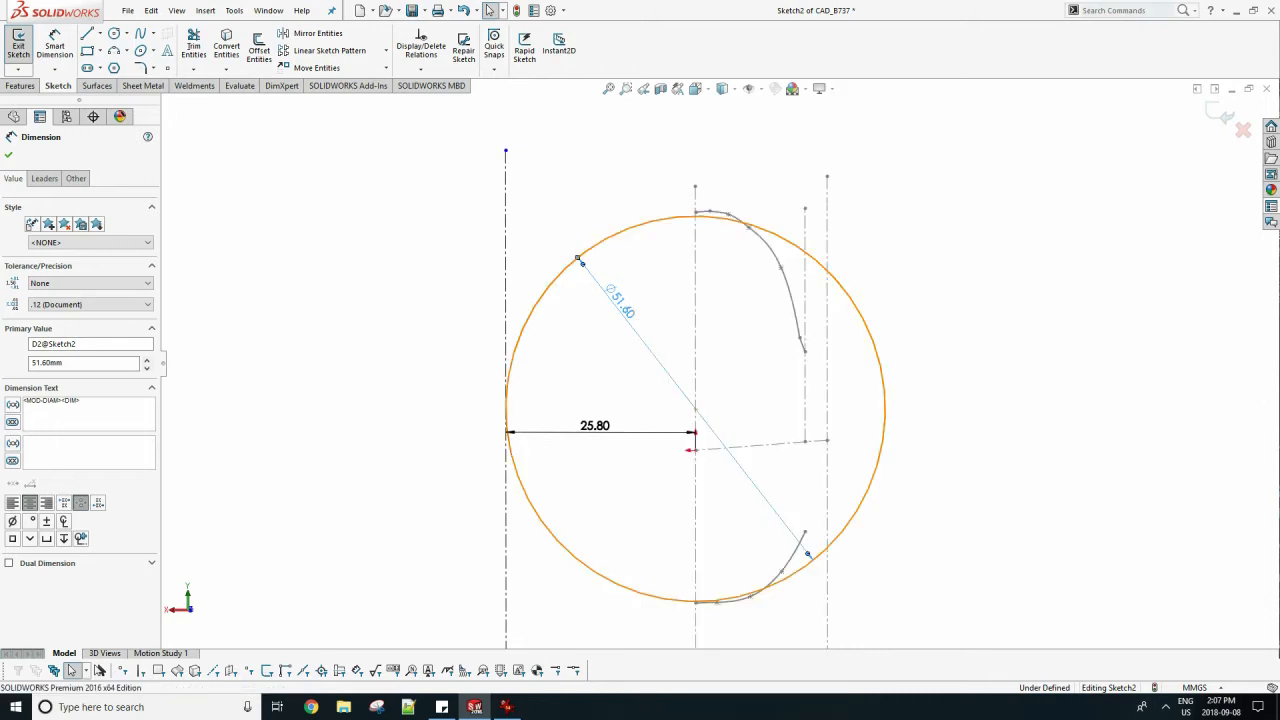
click(702, 211)
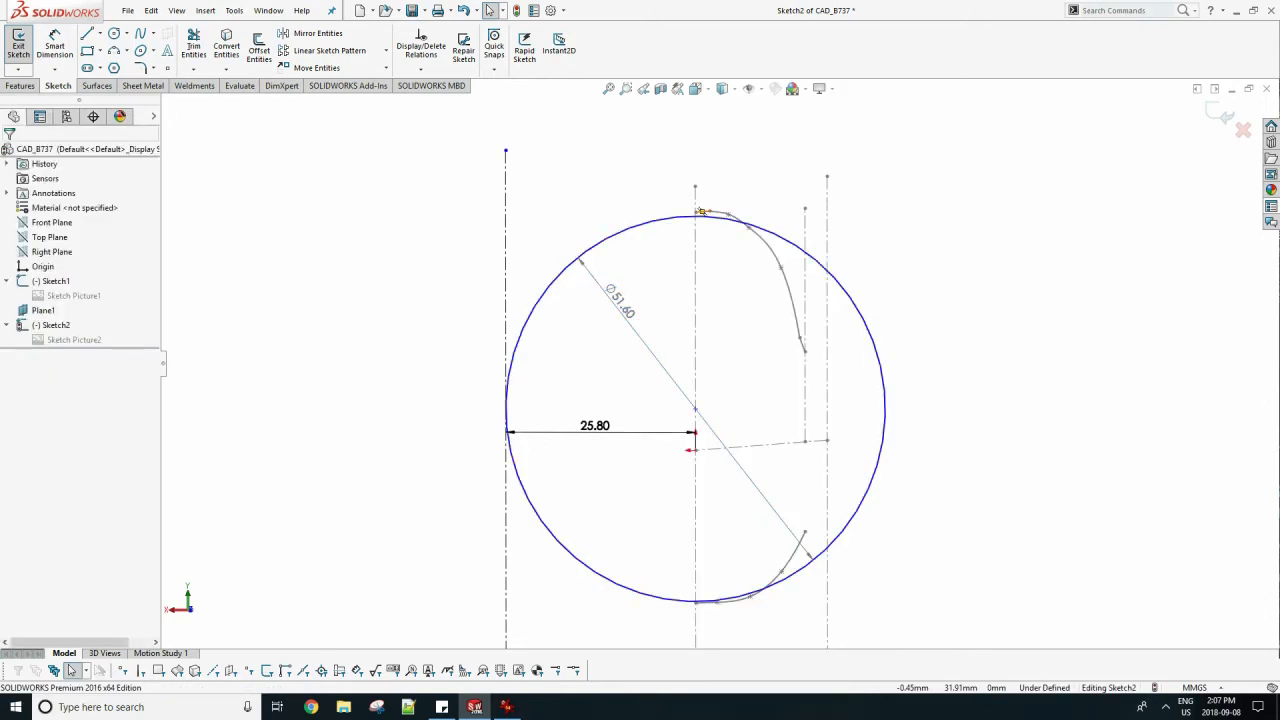
key(Escape)
click(696, 212)
ctrl+click(694, 217)
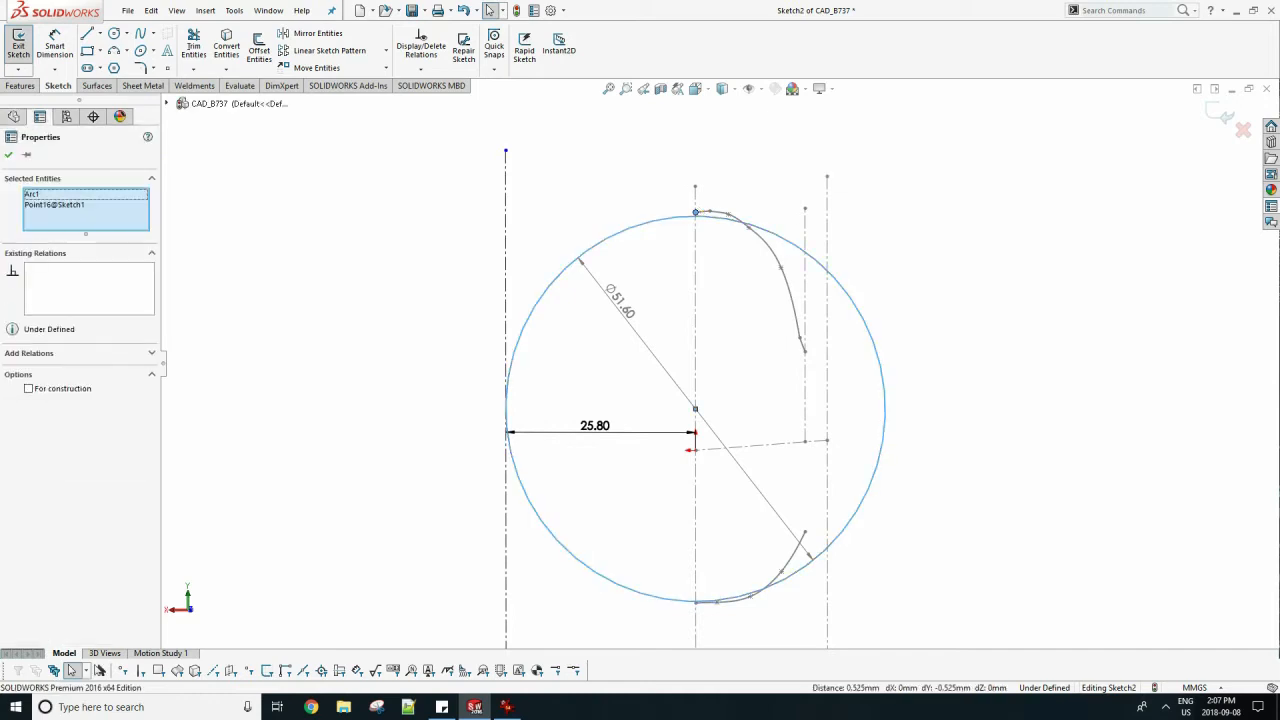
key(Escape)
Make the circle coincident with the rear endpoint of the upper profile spline.
scroll(826, 442, down, 3)
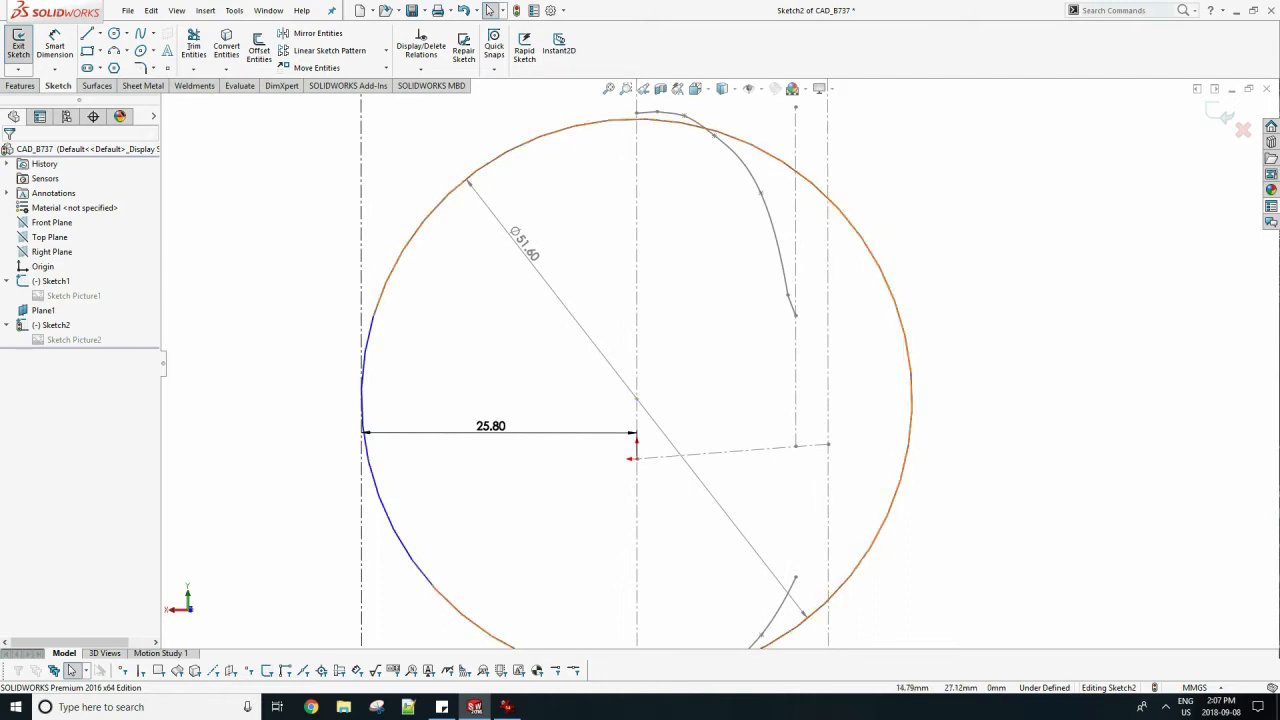
click(647, 112)
key(Escape)
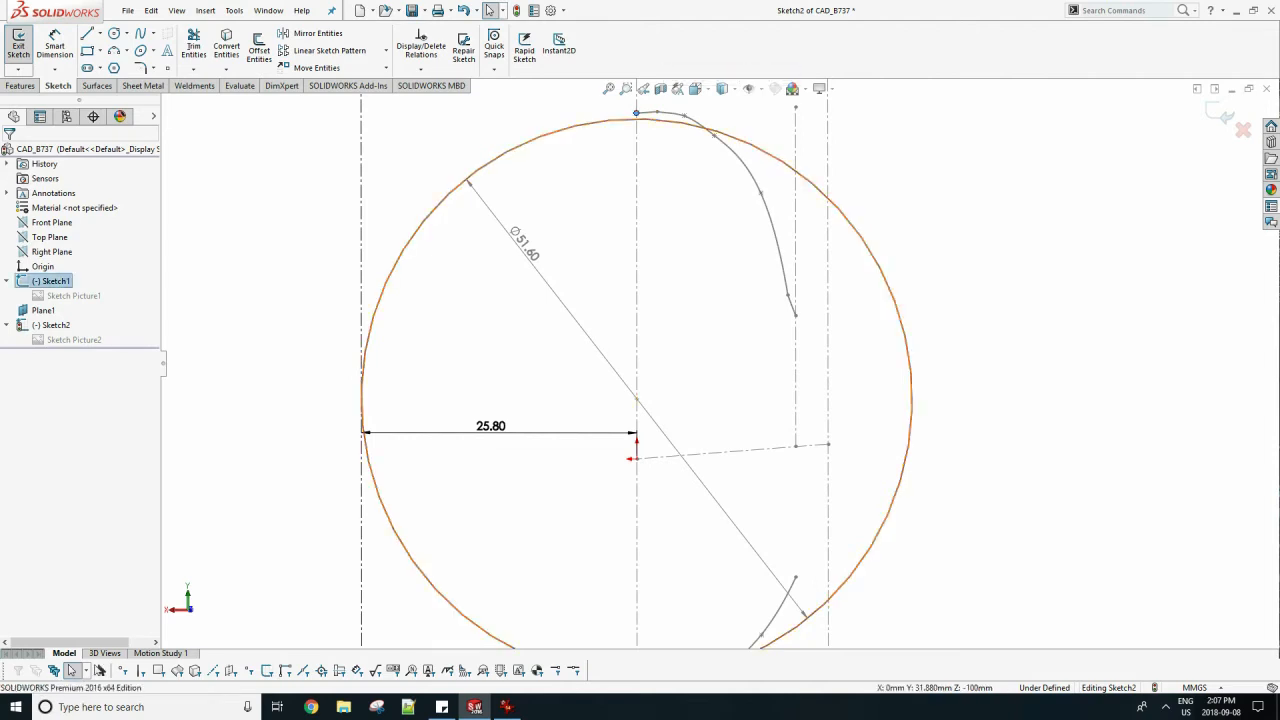
click(636, 118)
ctrl+click(636, 112)
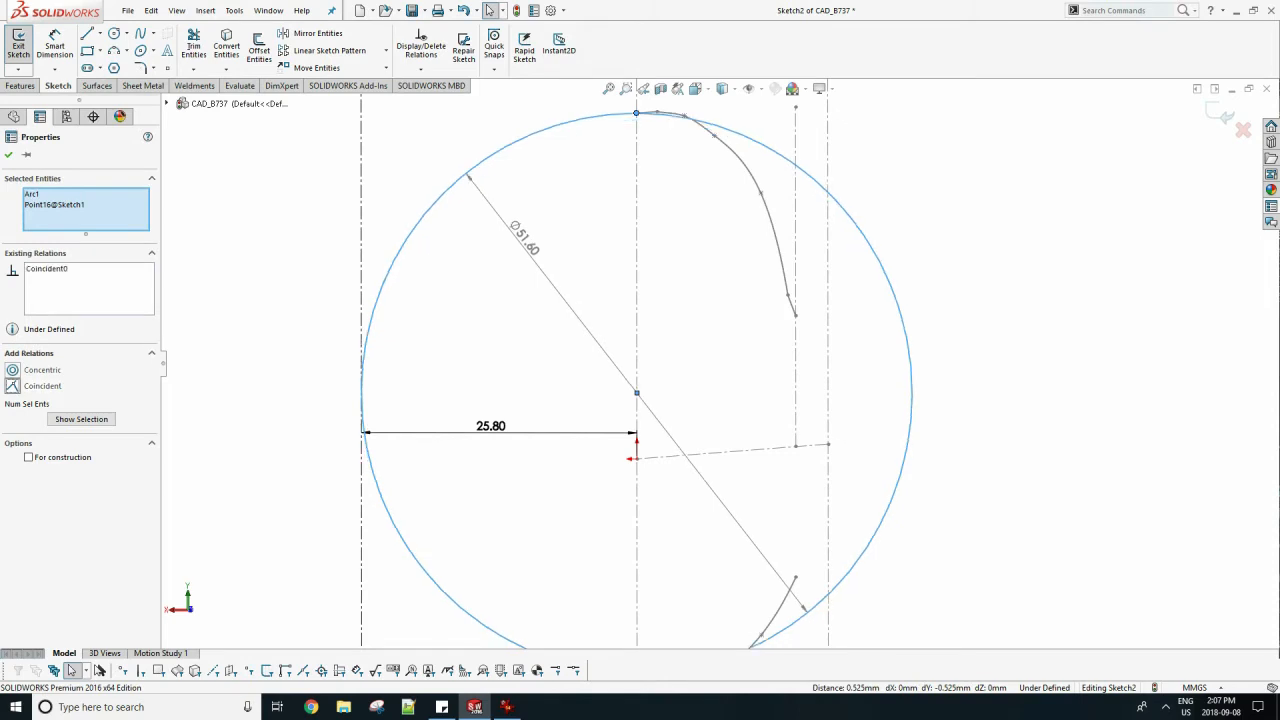
key(Escape)
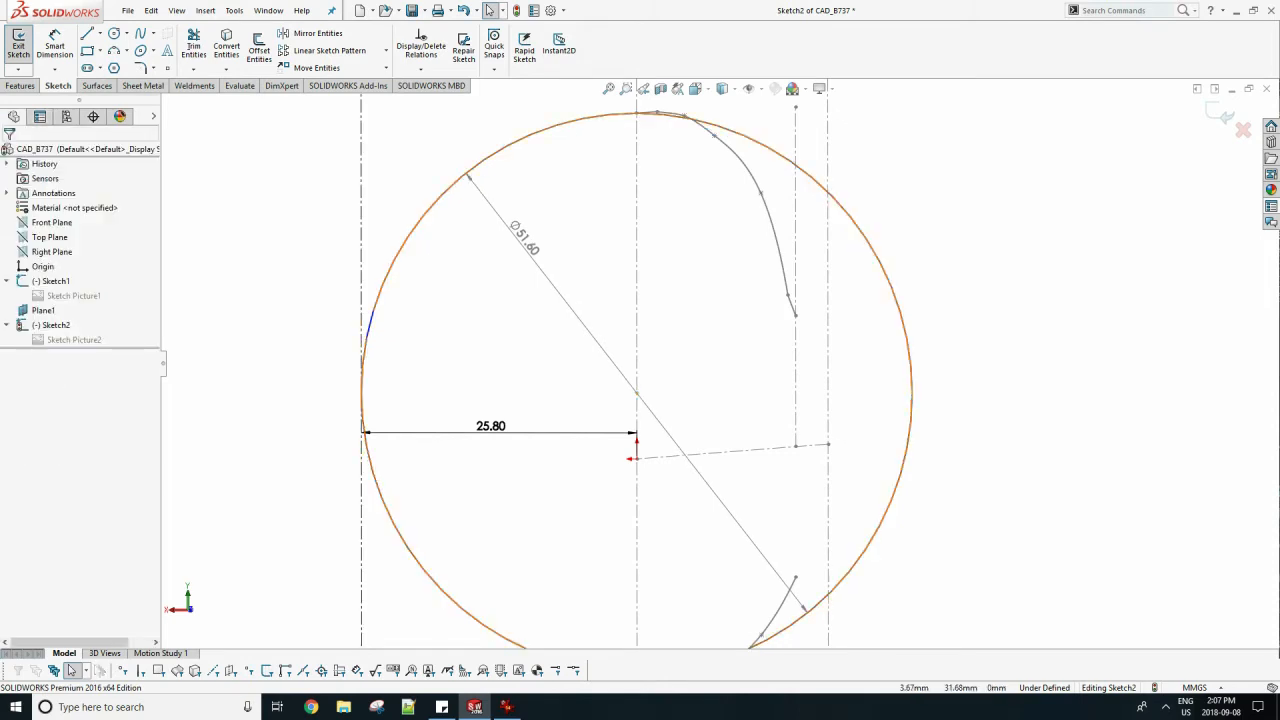
Make the circle coincident with the rear endpoint of the lower profile spline.
scroll(718, 378, up, 2)
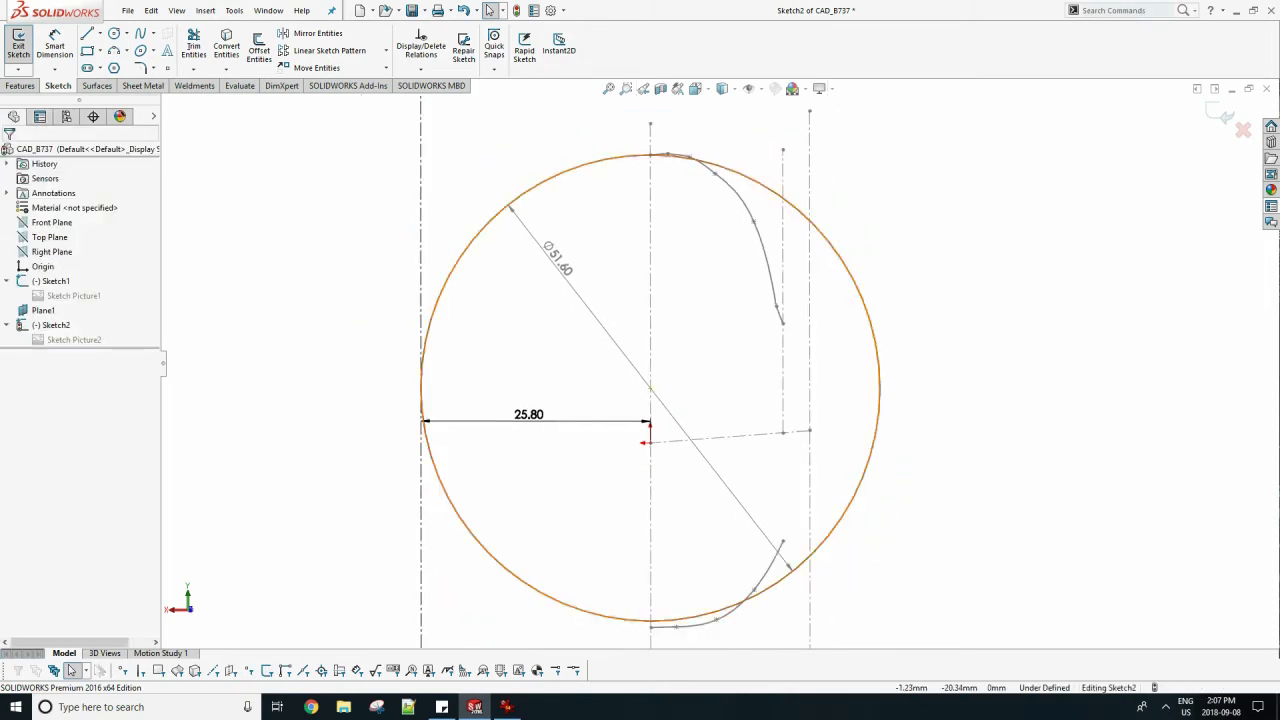
scroll(650, 630, down, 3)
click(672, 545)
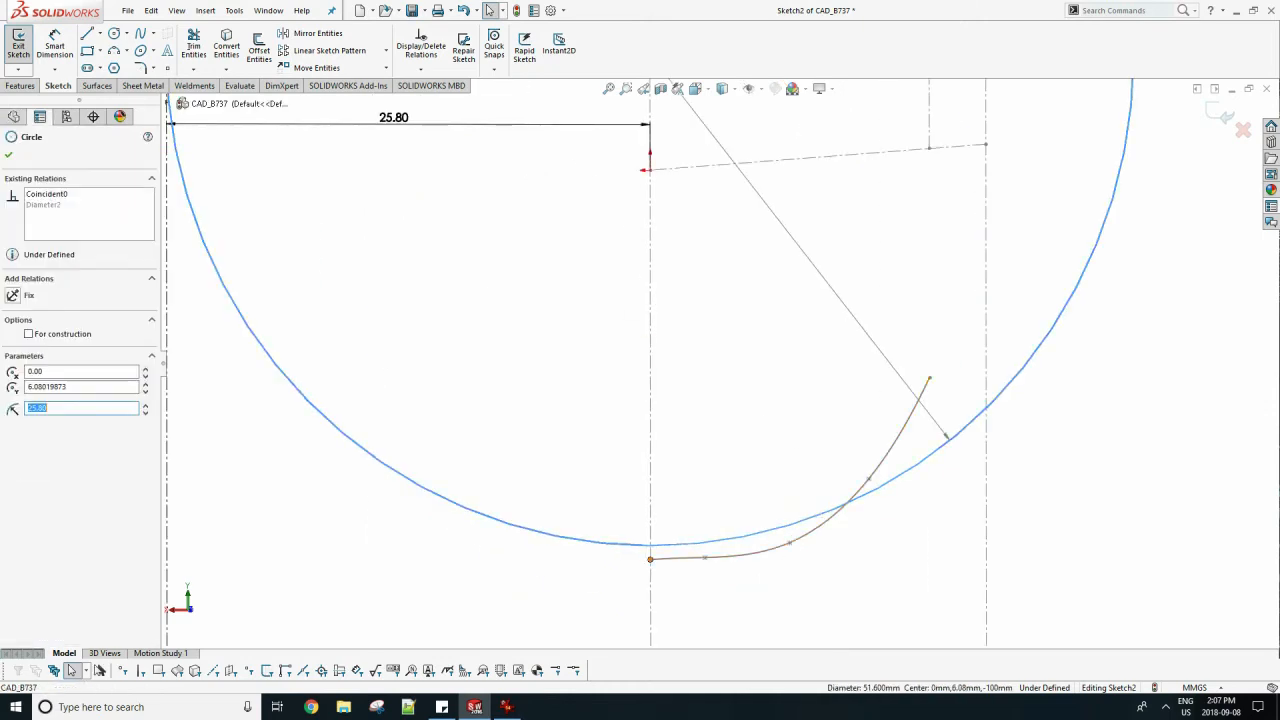
ctrl+click(650, 559)
click(42, 385)
key(Escape)
scroll(720, 363, up, 7)
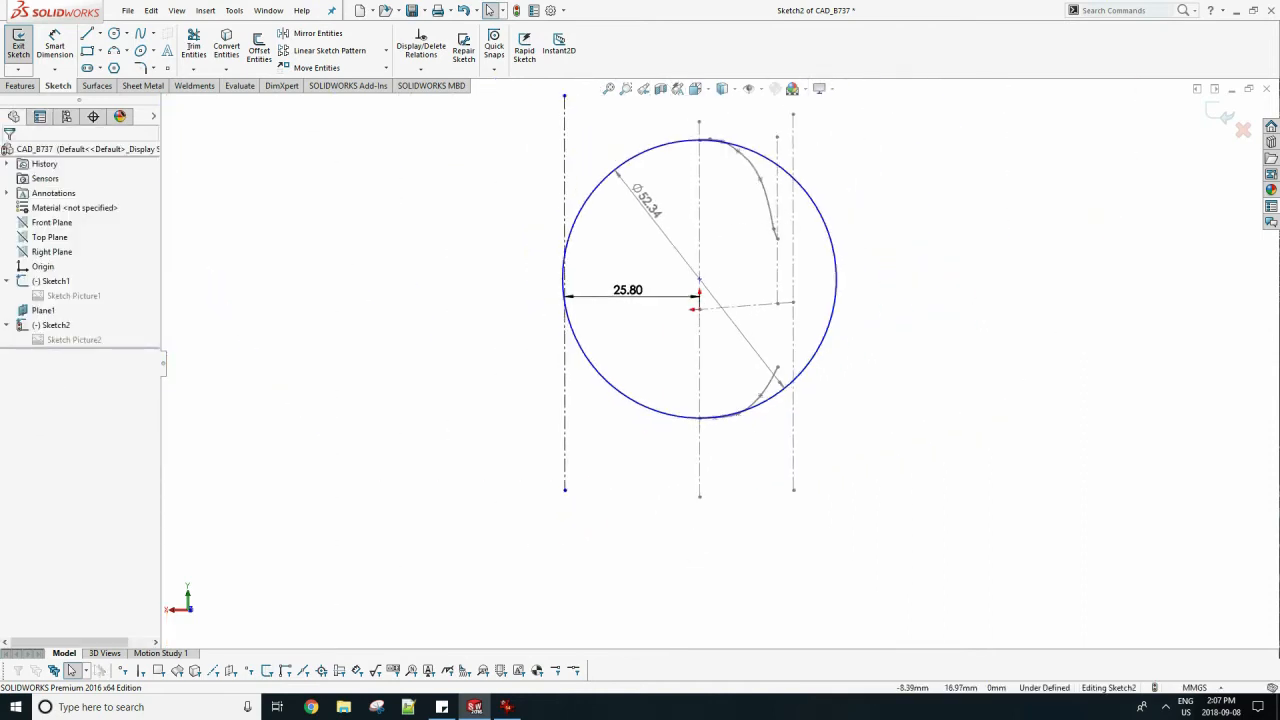
Close the cross-section sketch and hide Plane1.
scroll(747, 183, down, 3)
middle_drag(753, 246, 776, 249)
scroll(776, 249, up, 2)
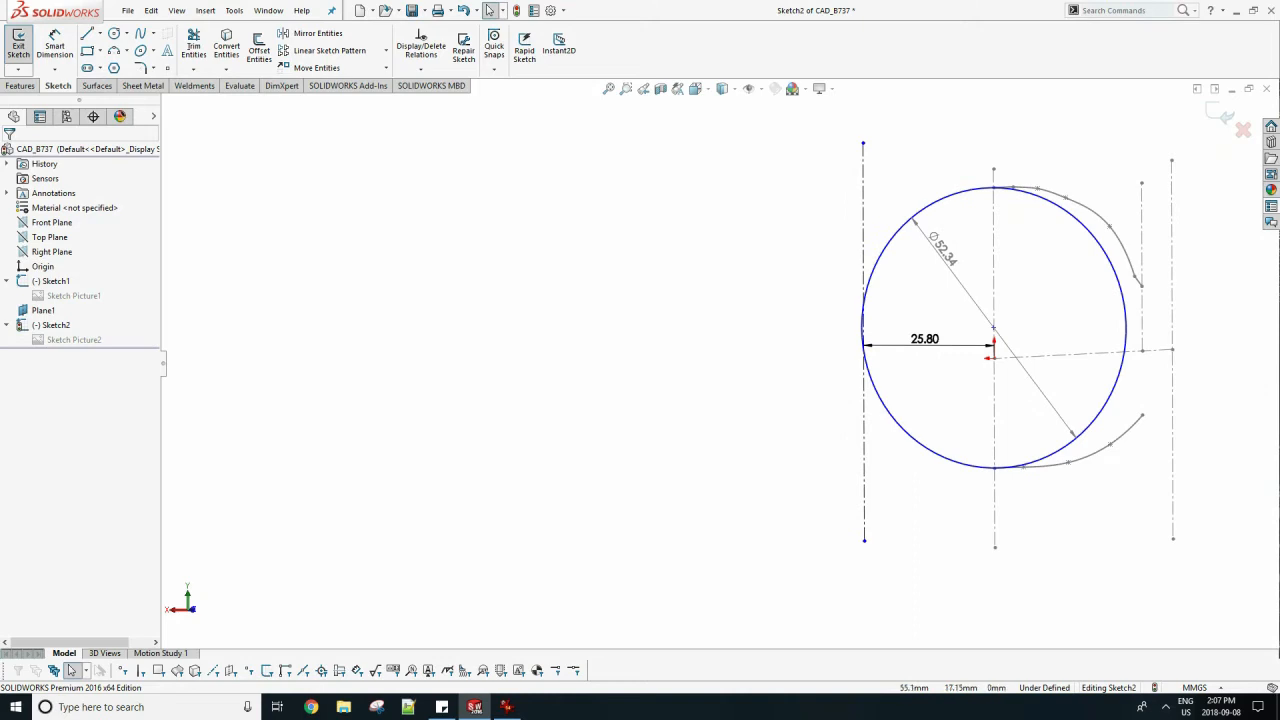
key(space)
click(691, 339)
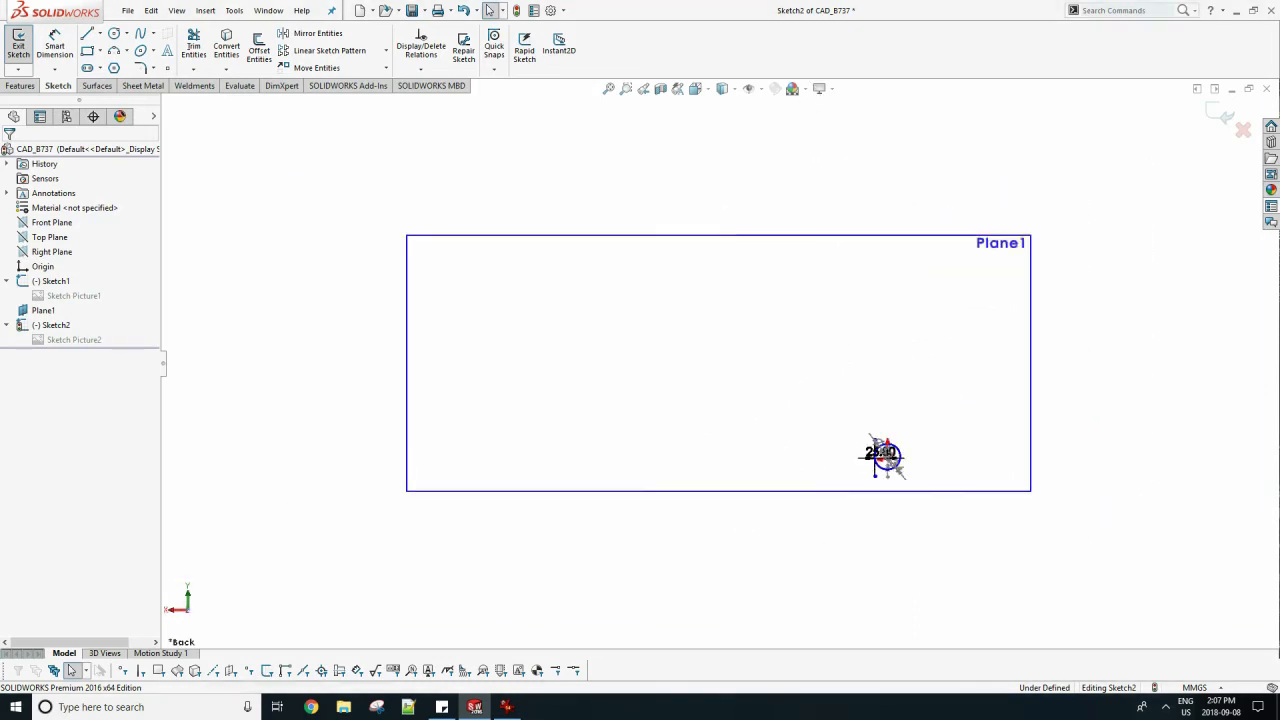
scroll(922, 470, down, 12)
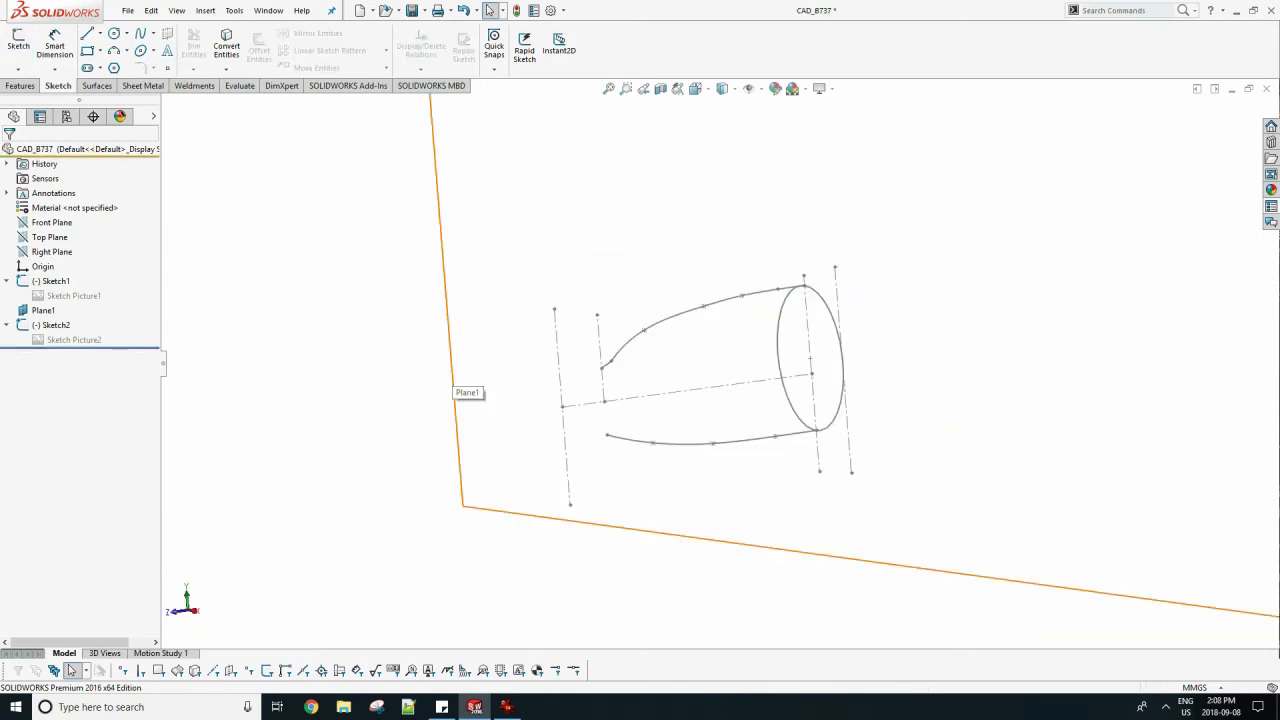
right_click(452, 388)
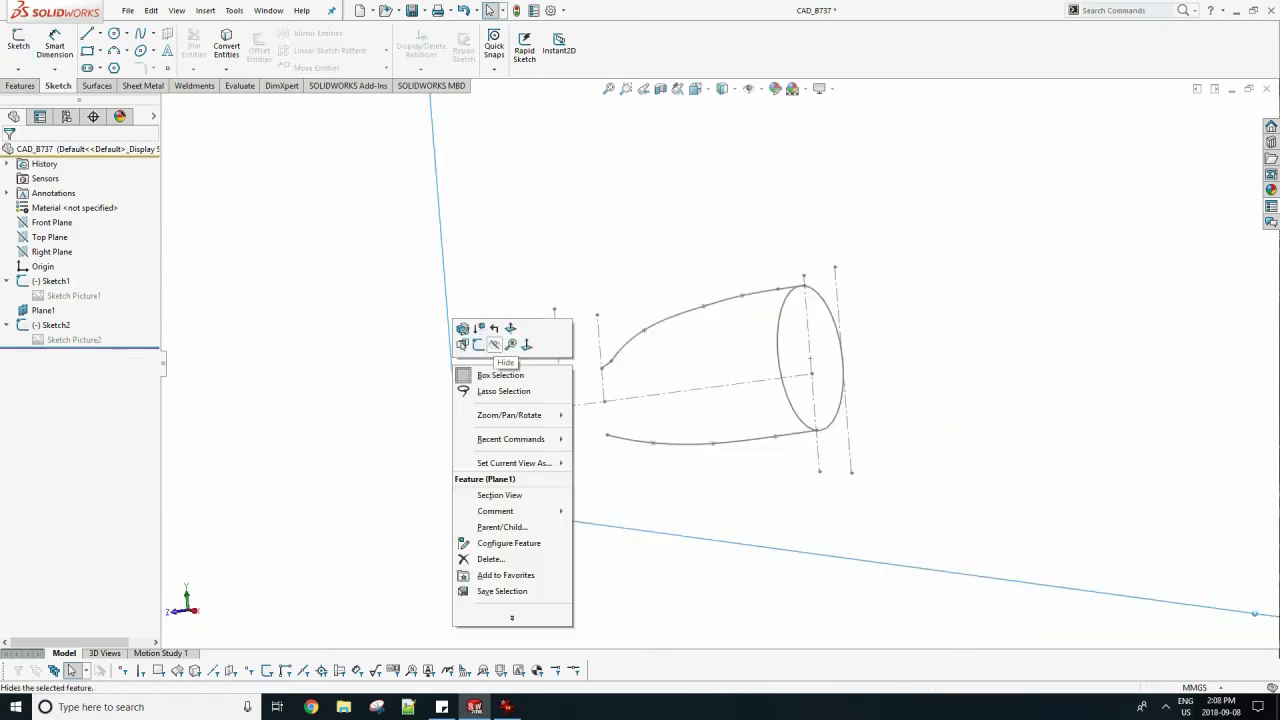
click(494, 345)
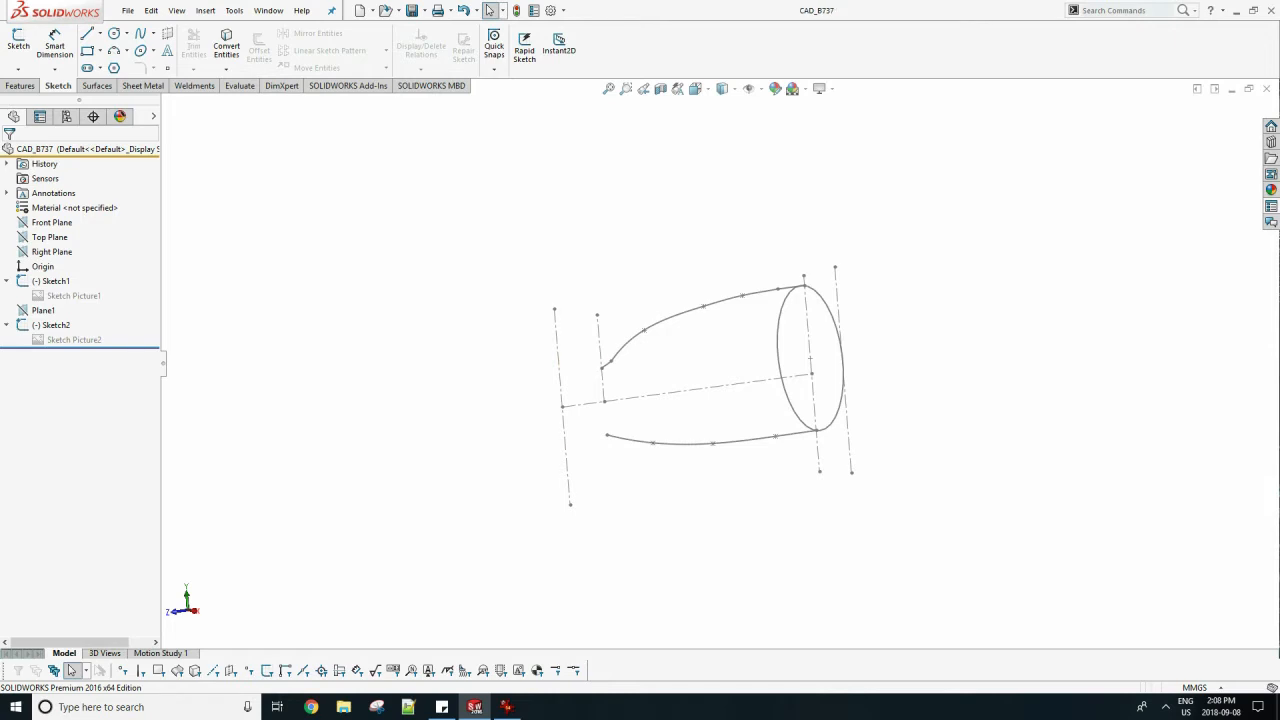
Switch to IrfanView to examine the aircraft views in example 1.gif, and return to the CAD_B737 part.
click(508, 708)
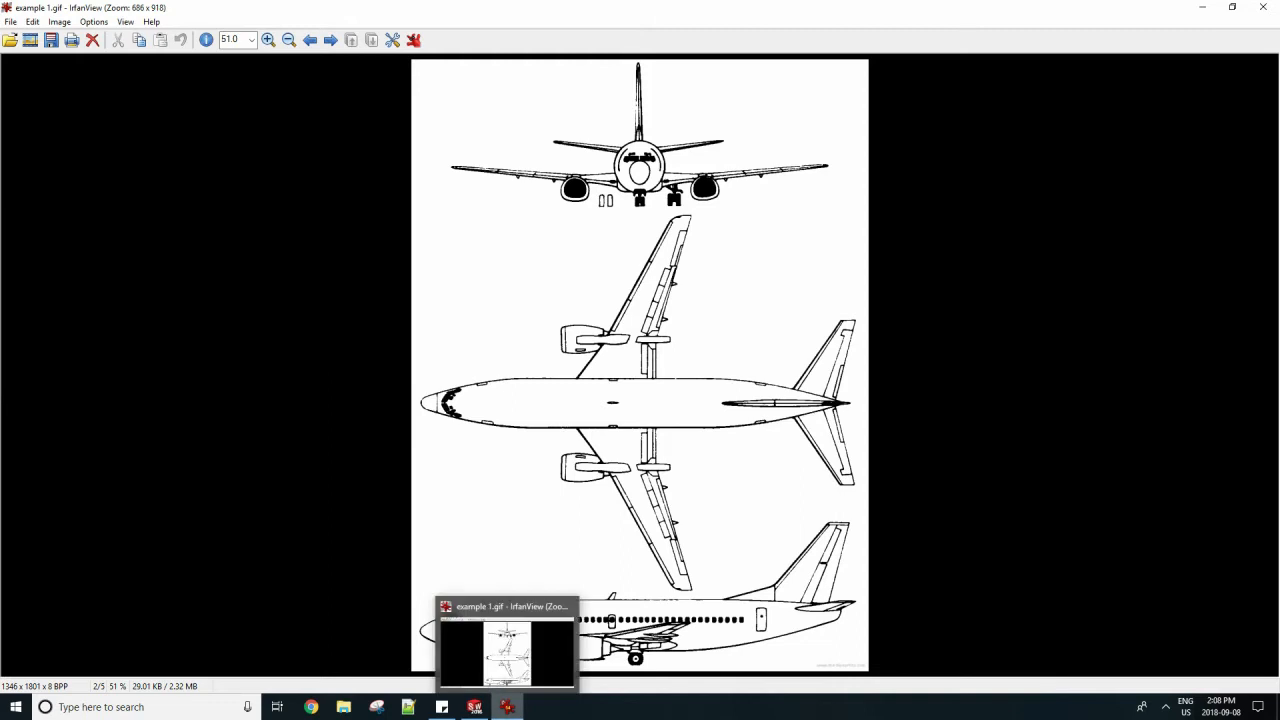
click(508, 707)
click(508, 707)
click(508, 707)
click(508, 707)
click(508, 707)
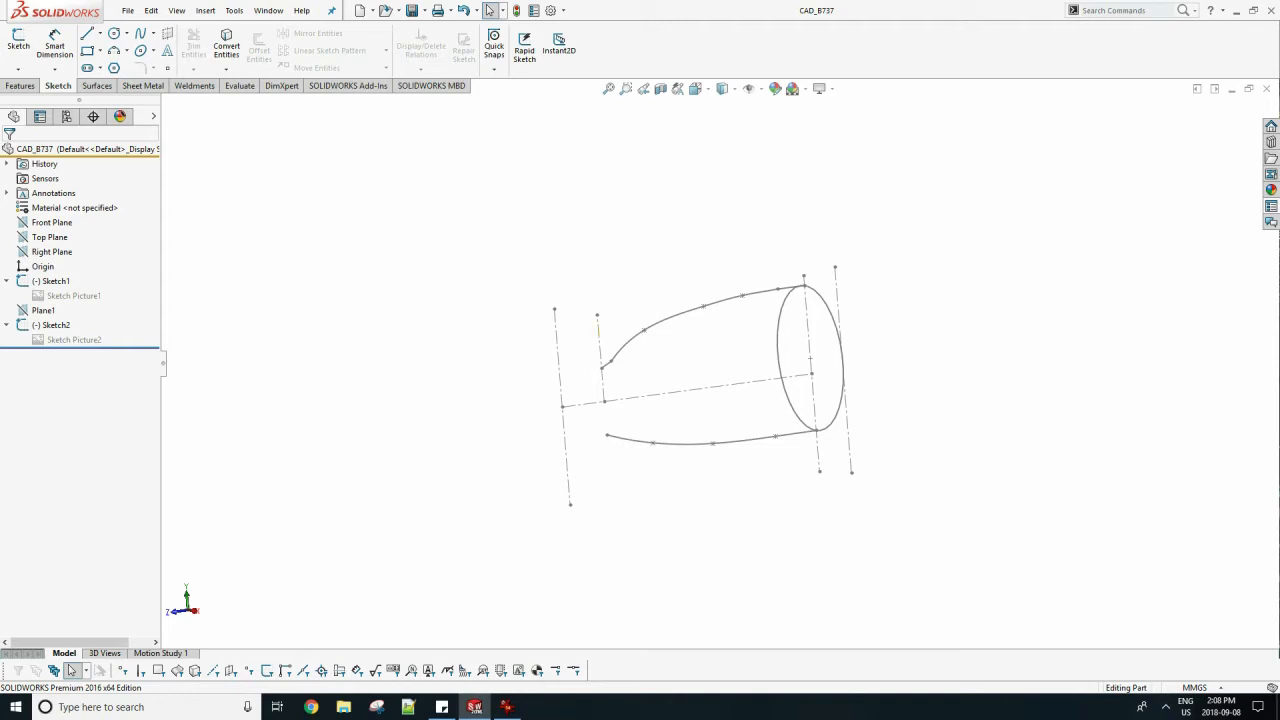
Open side-profile Sketch1 to check the distance between the origin's vertical line and the nearby construction line, and exit the sketch.
right_click(52, 281)
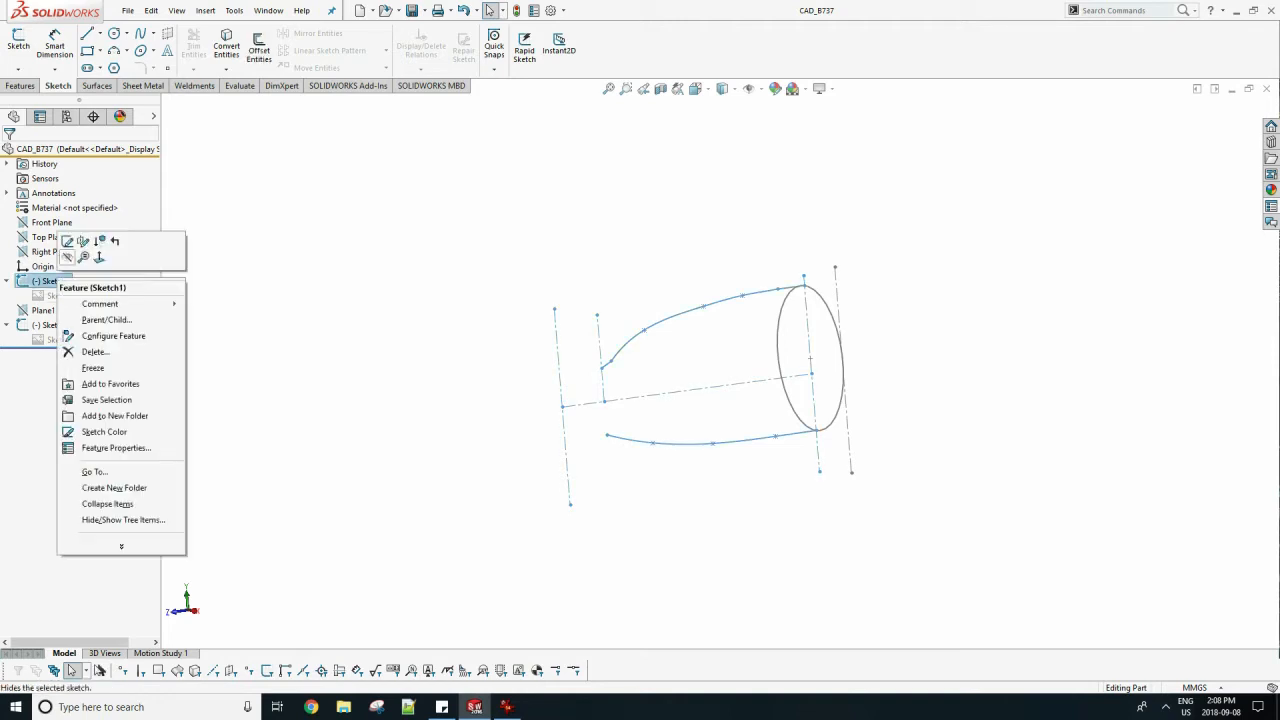
click(67, 241)
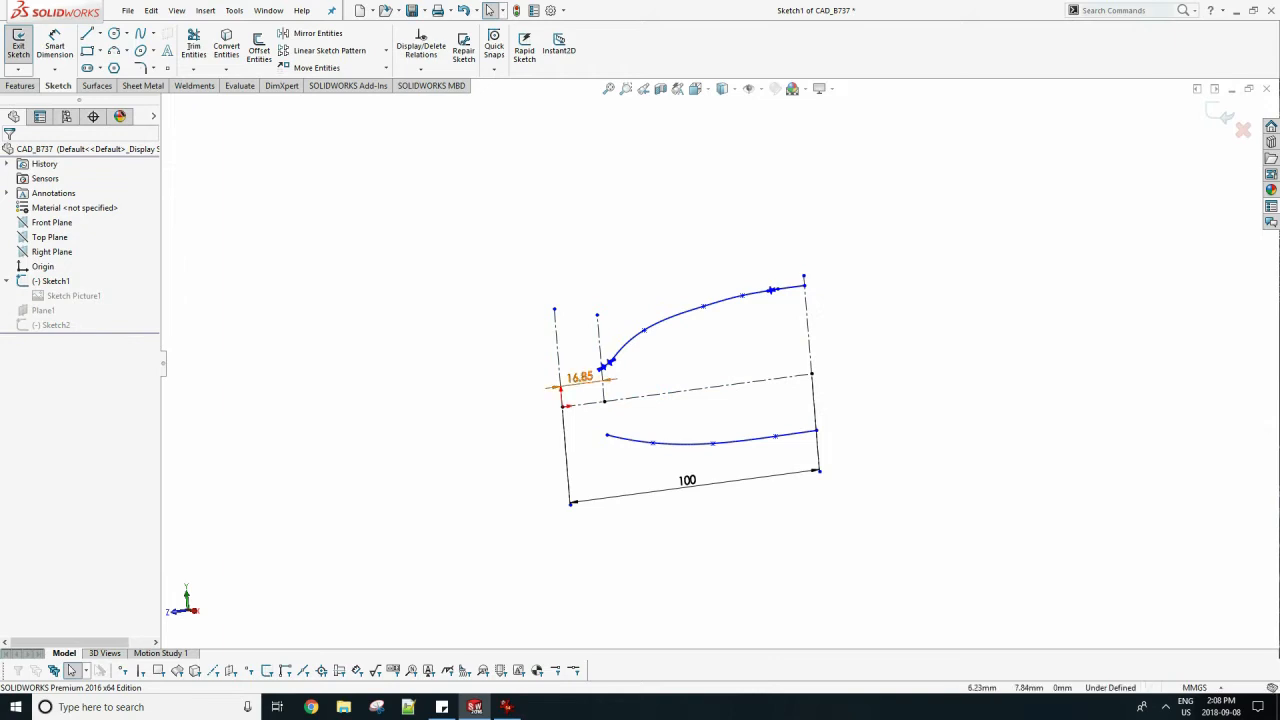
scroll(548, 387, down, 2)
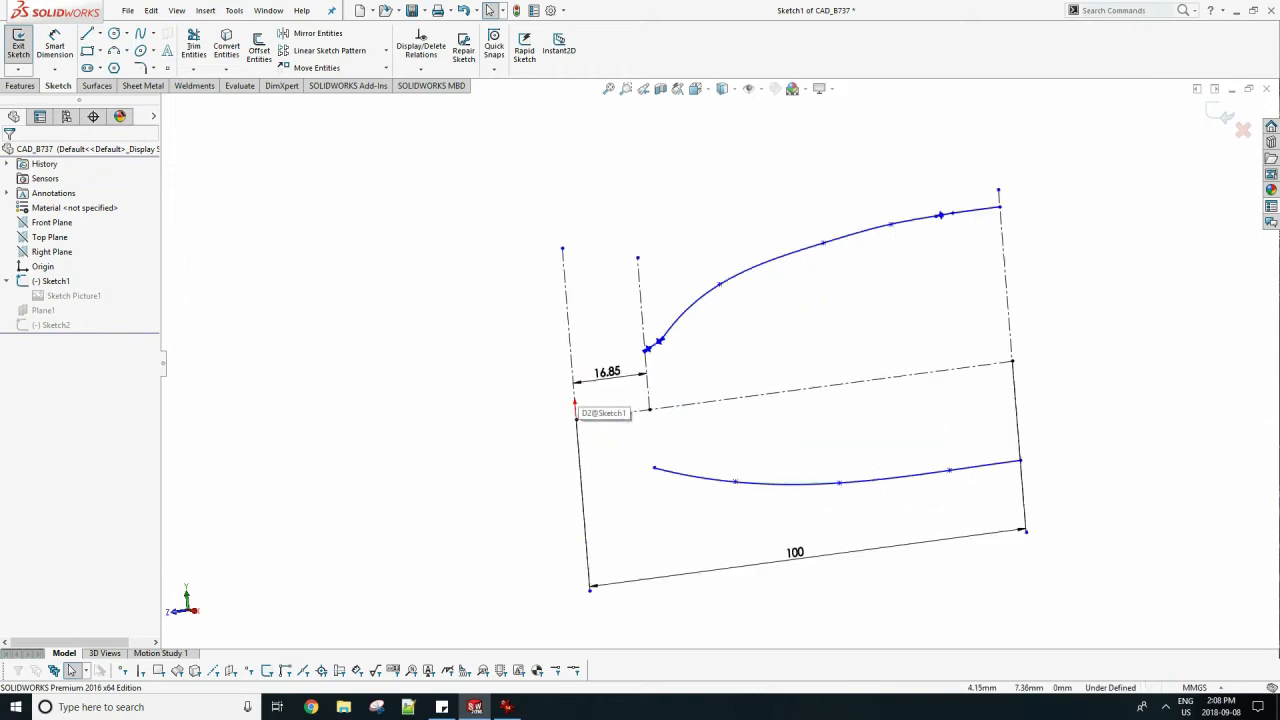
click(18, 44)
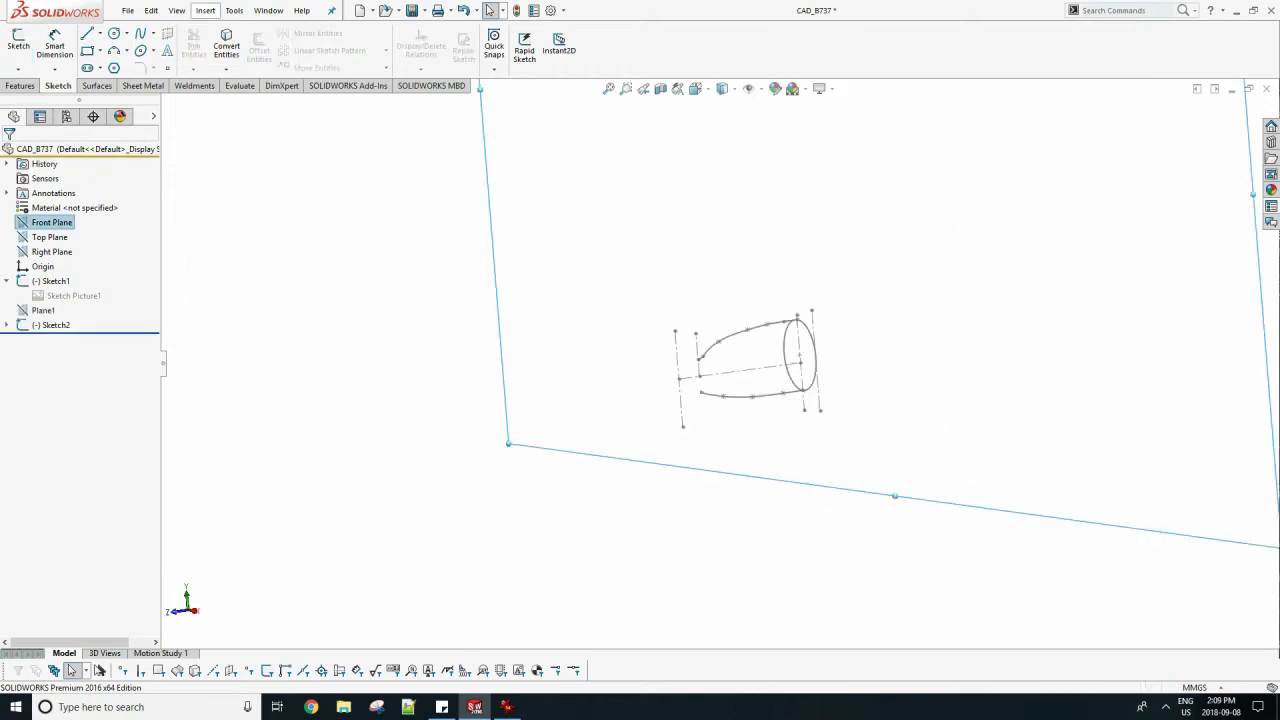
Create a reference plane offset 16.85 mm from the Front Plane, with the offset direction flipped toward the rear.
click(205, 10)
mouse_move(265, 181)
click(365, 182)
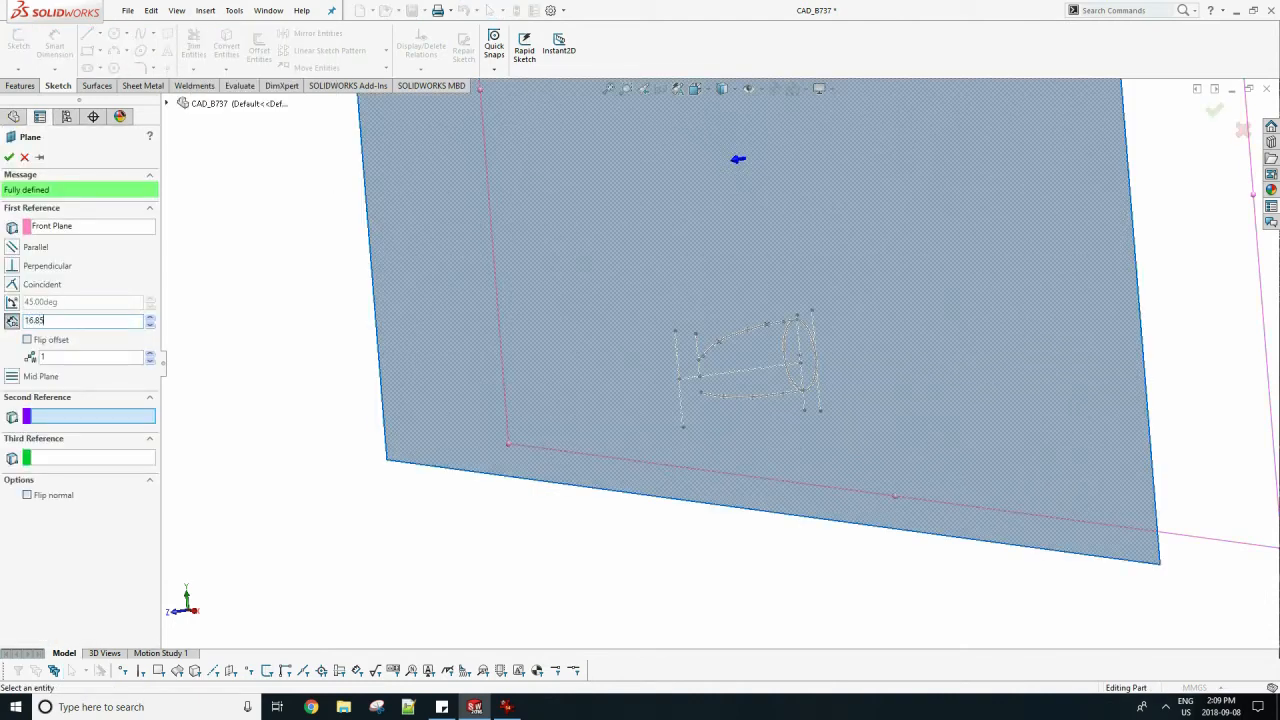
click(27, 340)
mouse_move(720, 410)
middle_down()
mouse_move(610, 405)
mouse_move(745, 408)
mouse_move(725, 400)
middle_up()
click(9, 157)
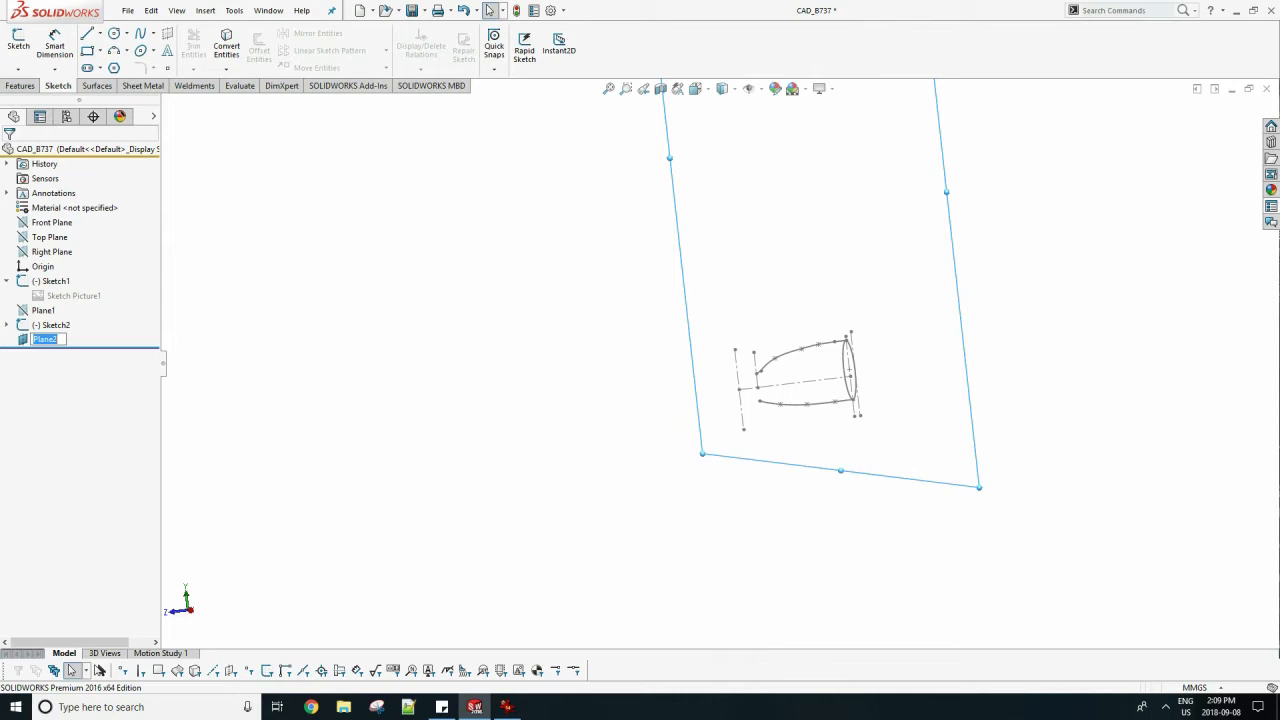
Start a sketch on the new plane and draw horizontal centerlines from the front ends of the upper and lower profile splines.
scroll(720, 361, up, 1)
click(18, 42)
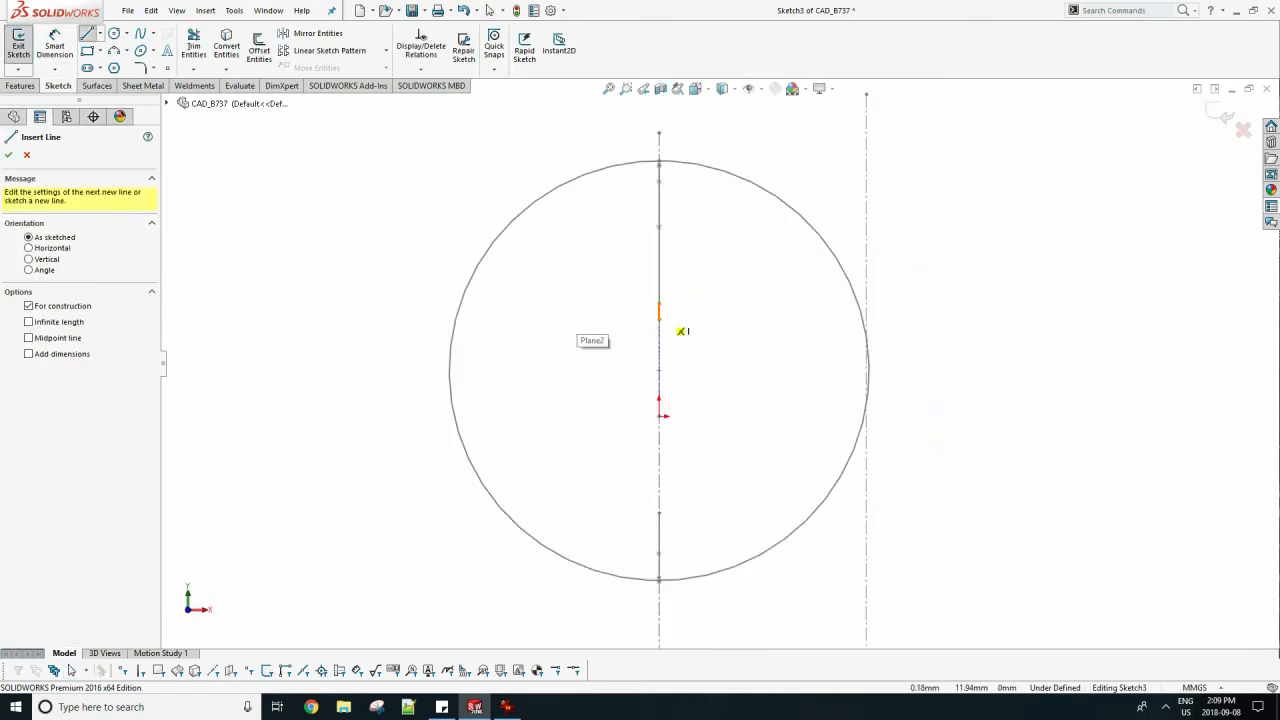
click(659, 319)
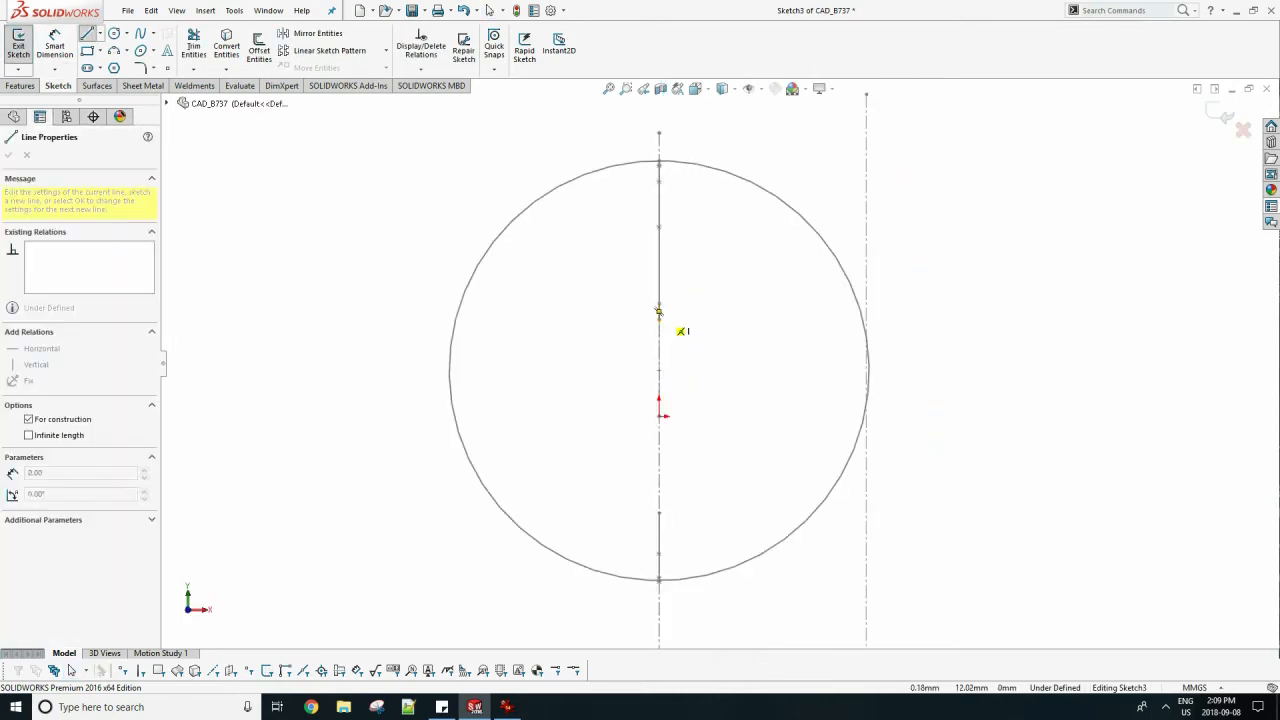
click(516, 319)
key(Escape)
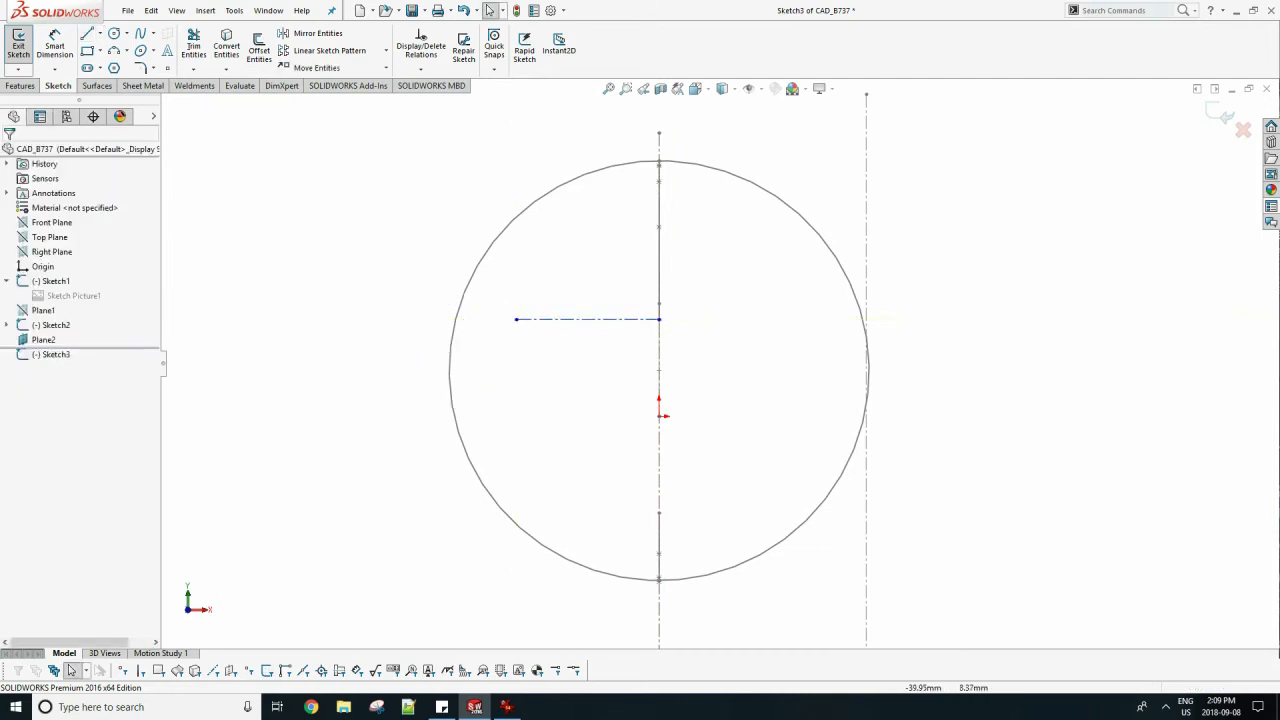
click(100, 33)
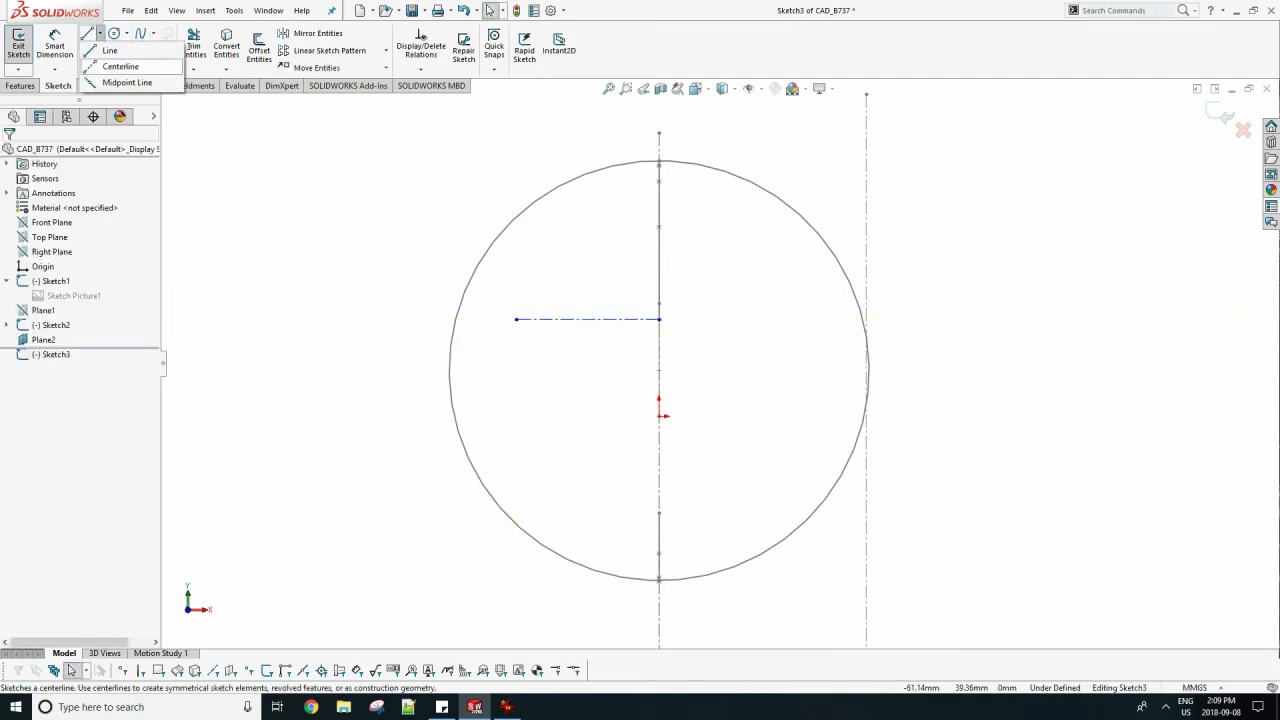
click(115, 63)
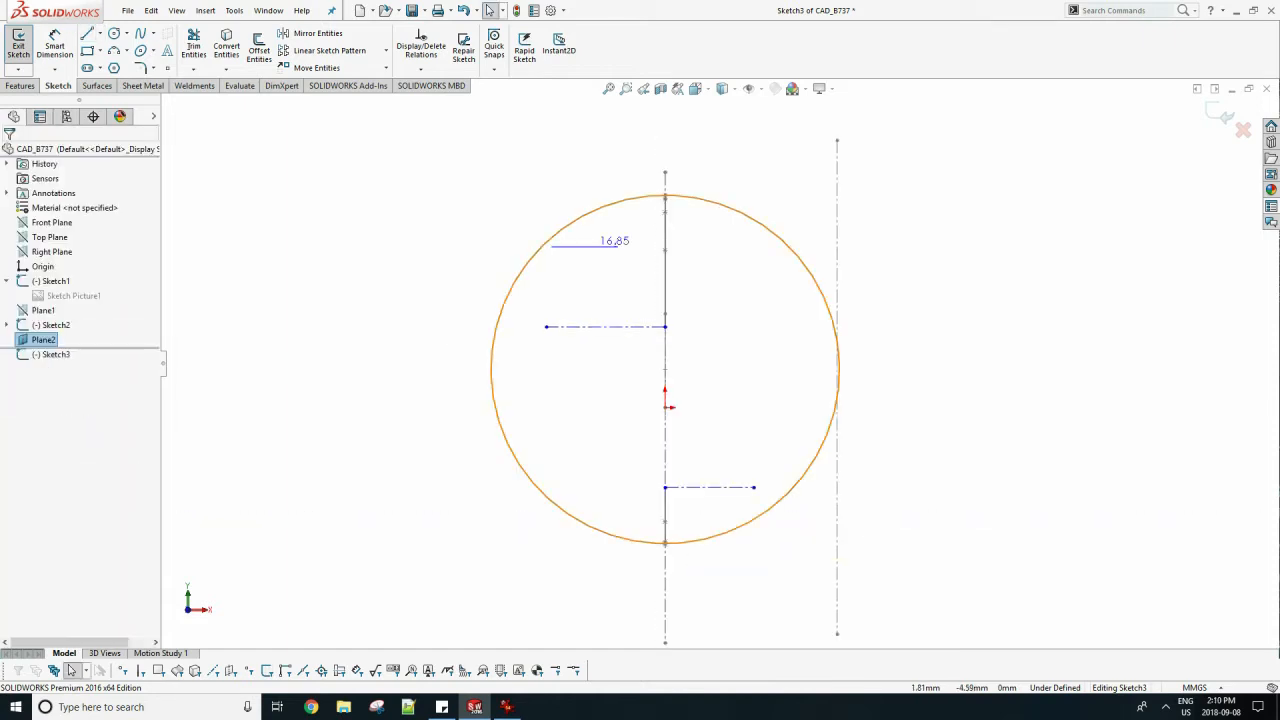
Insert the FRONT picture into the sketch and align its fuselage outline with the rear circle.
click(234, 10)
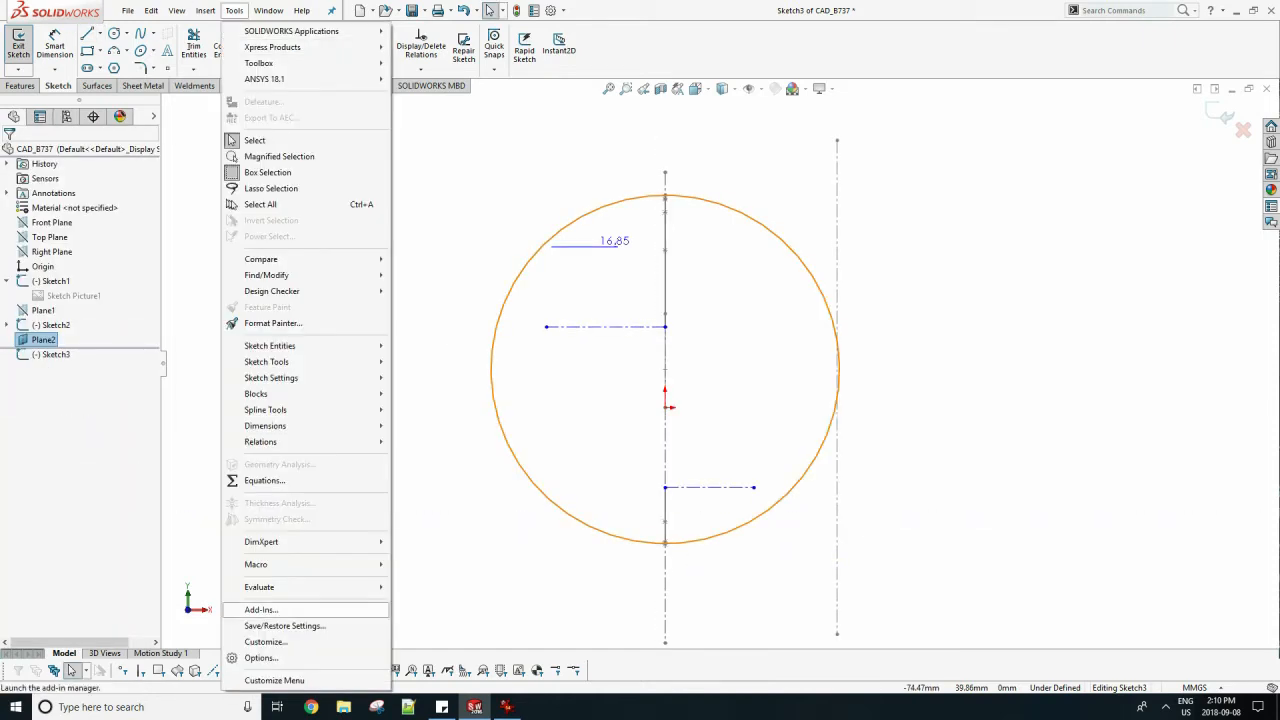
mouse_move(268, 362)
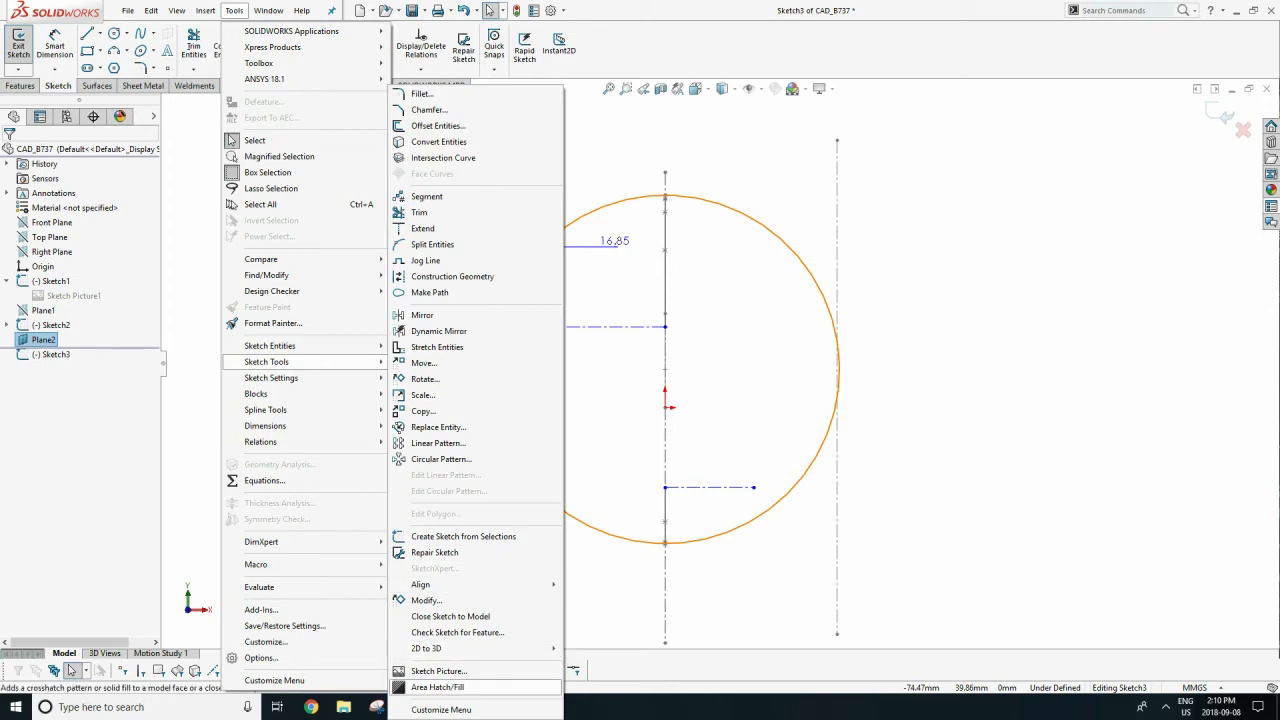
click(440, 671)
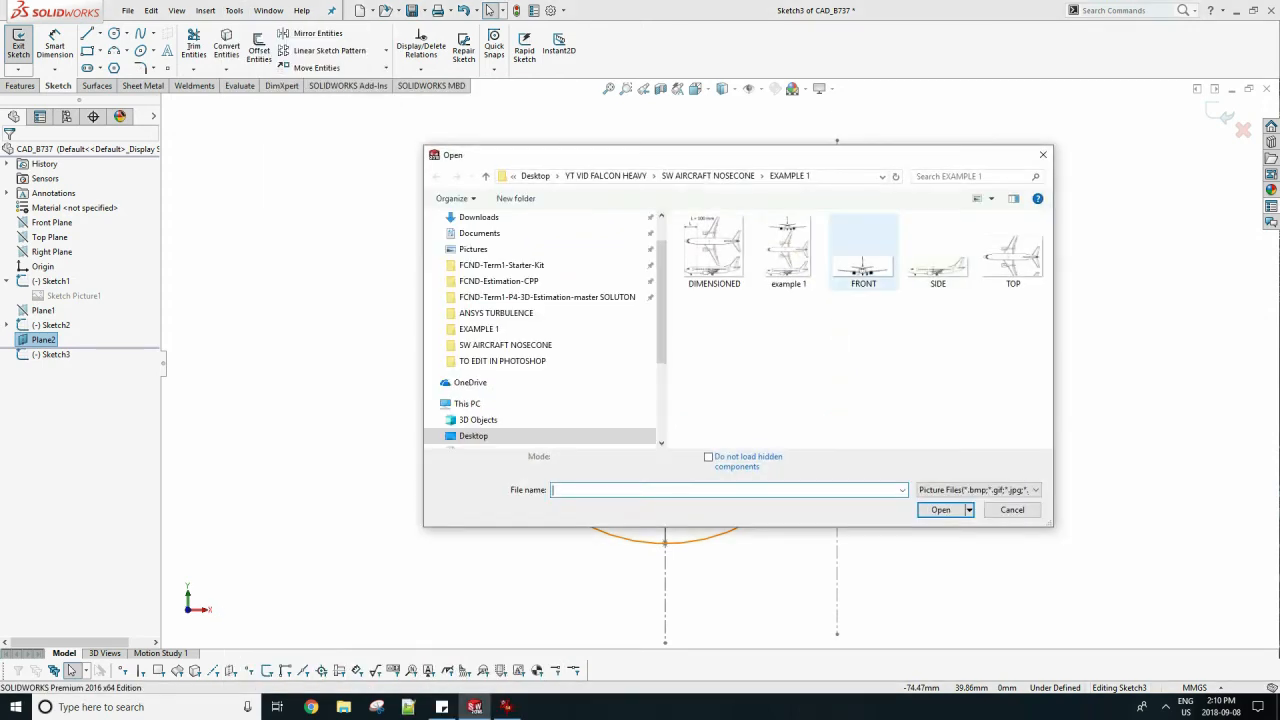
click(864, 266)
click(940, 503)
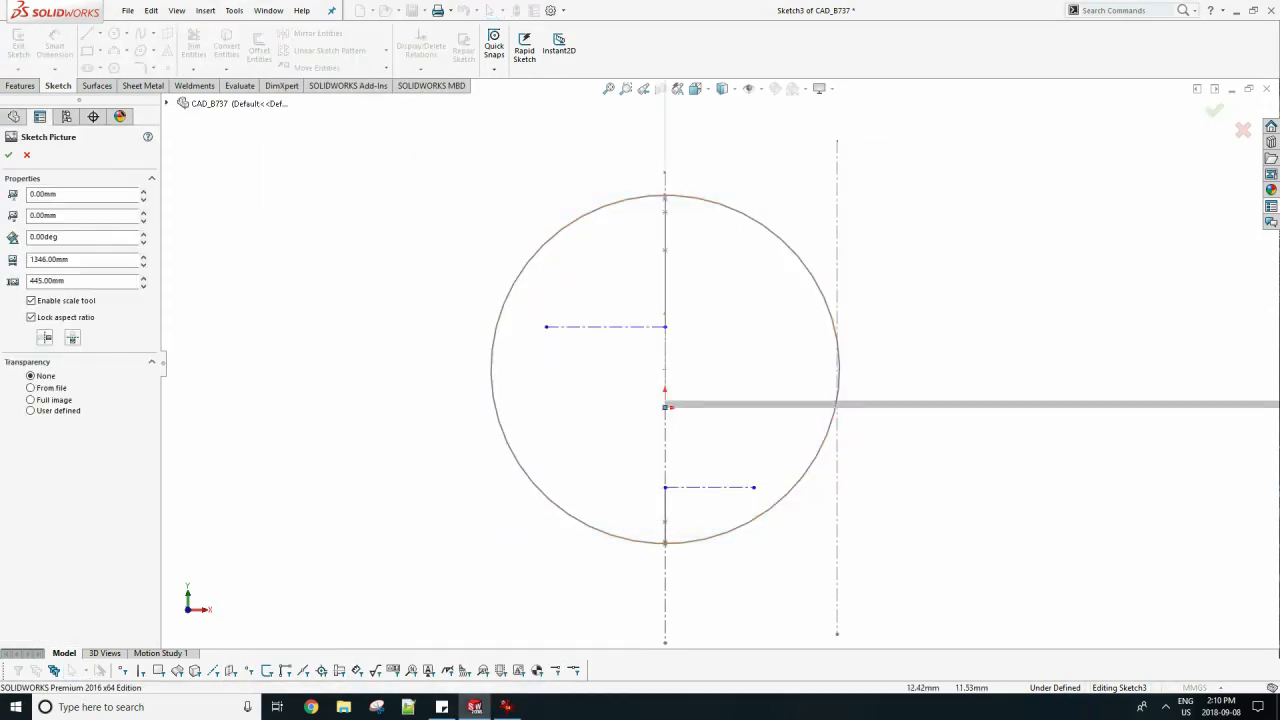
scroll(717, 362, up, 8)
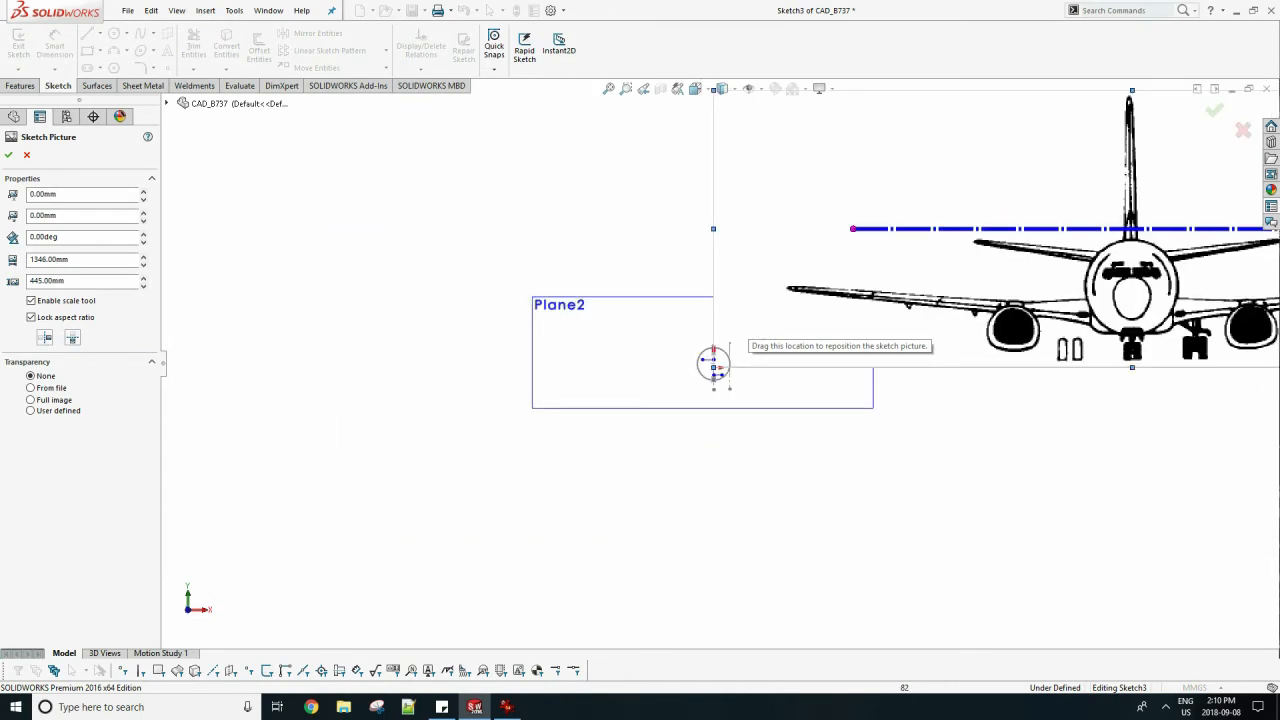
drag(1056, 311, 942, 316)
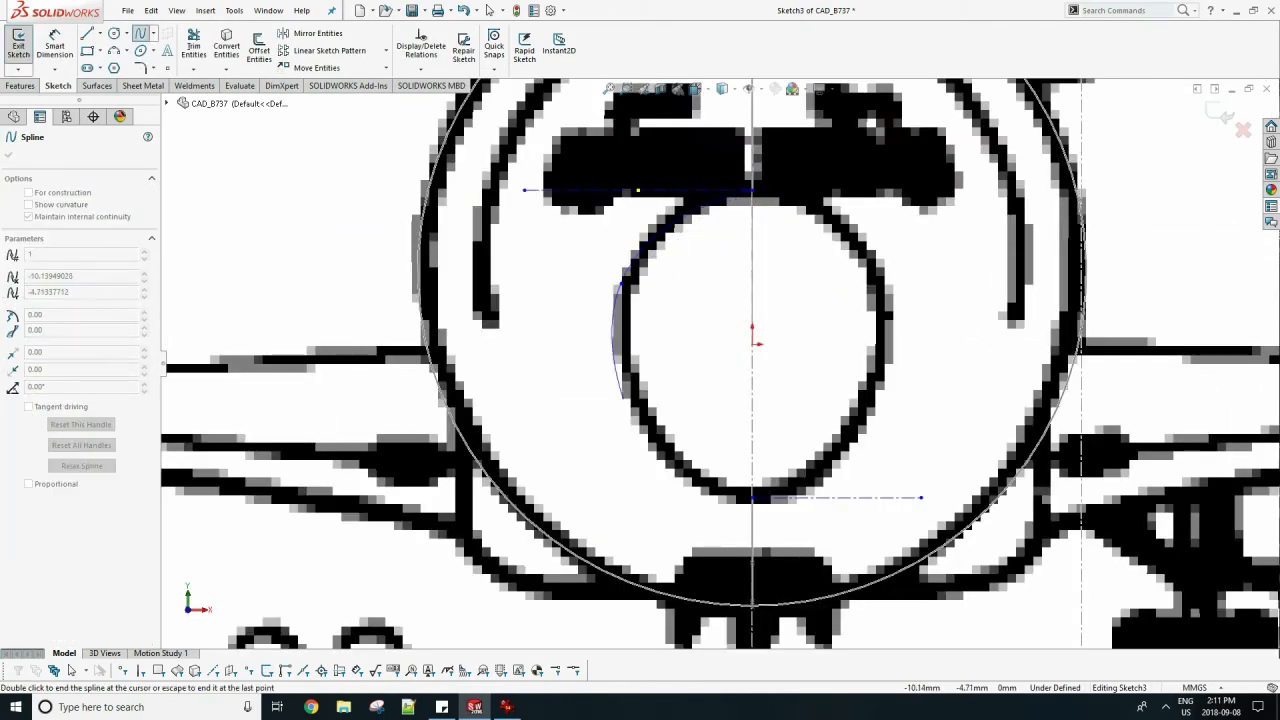
Trace the upper-left quarter of the nose outline with a spline starting at the upper centerline, and adjust its curvature to the picture.
key(Escape)
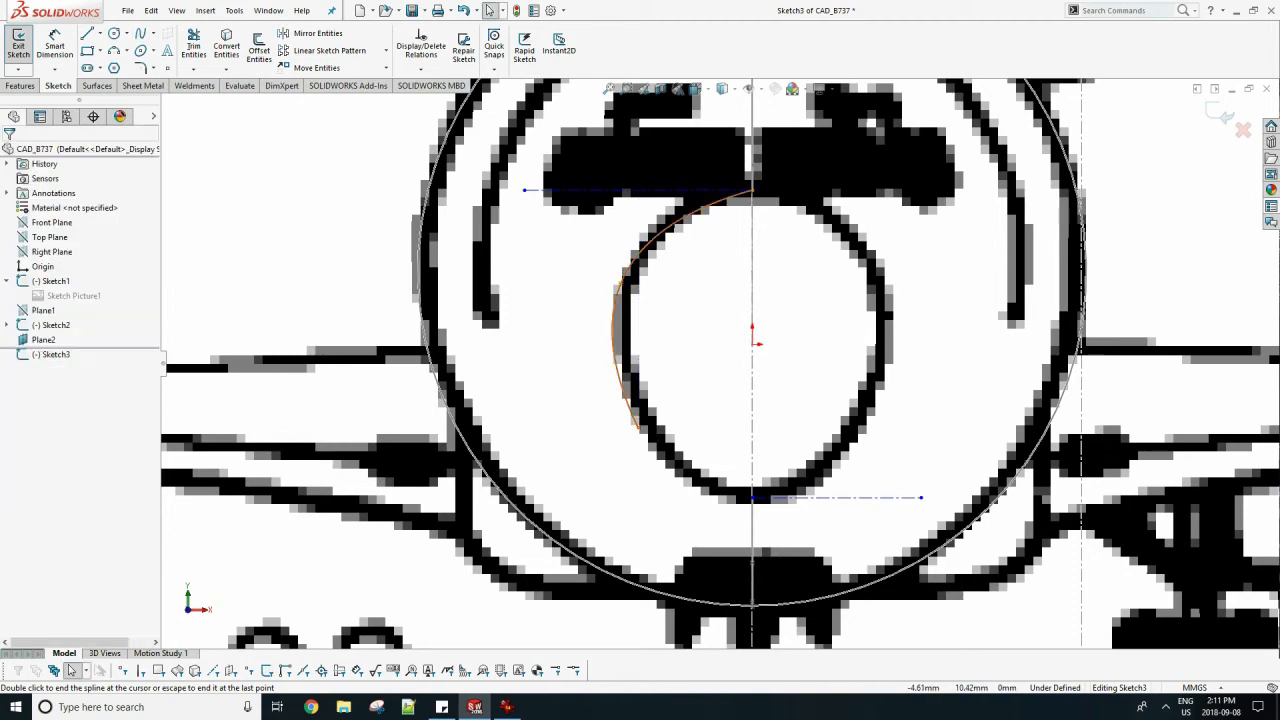
click(752, 190)
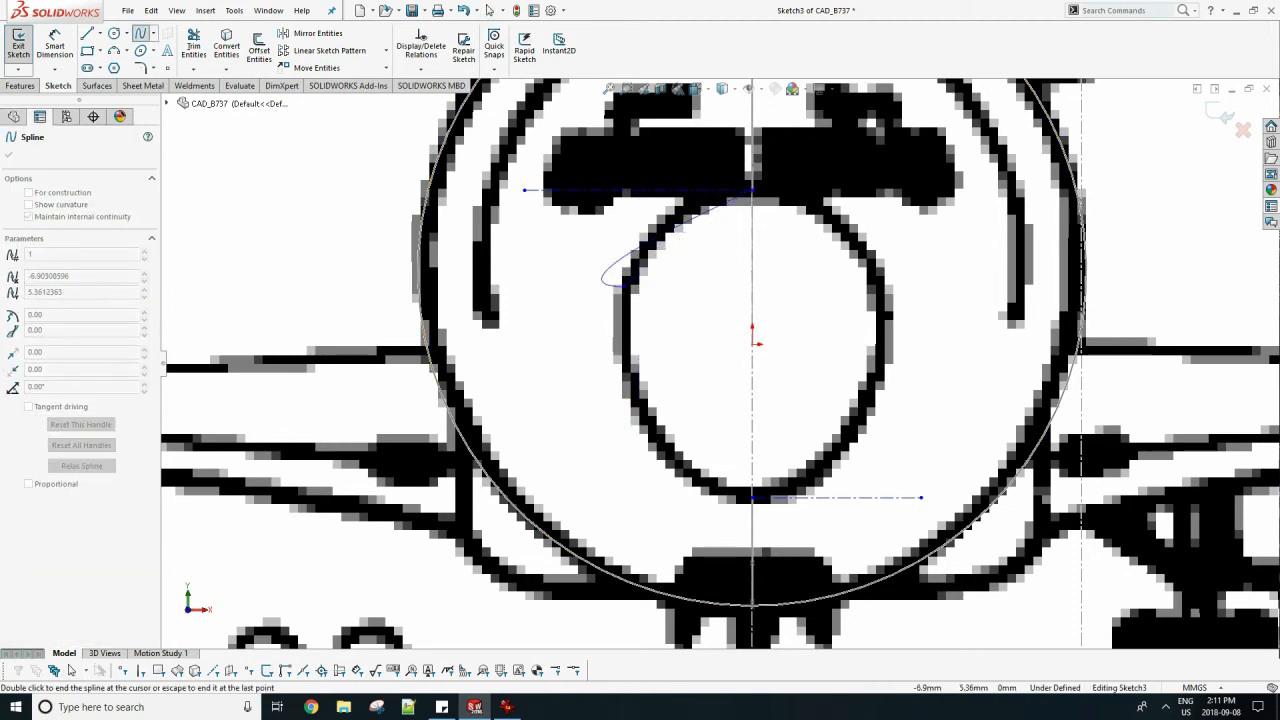
click(624, 287)
key(Escape)
drag(659, 260, 641, 243)
key(Escape)
scroll(860, 300, down, 2)
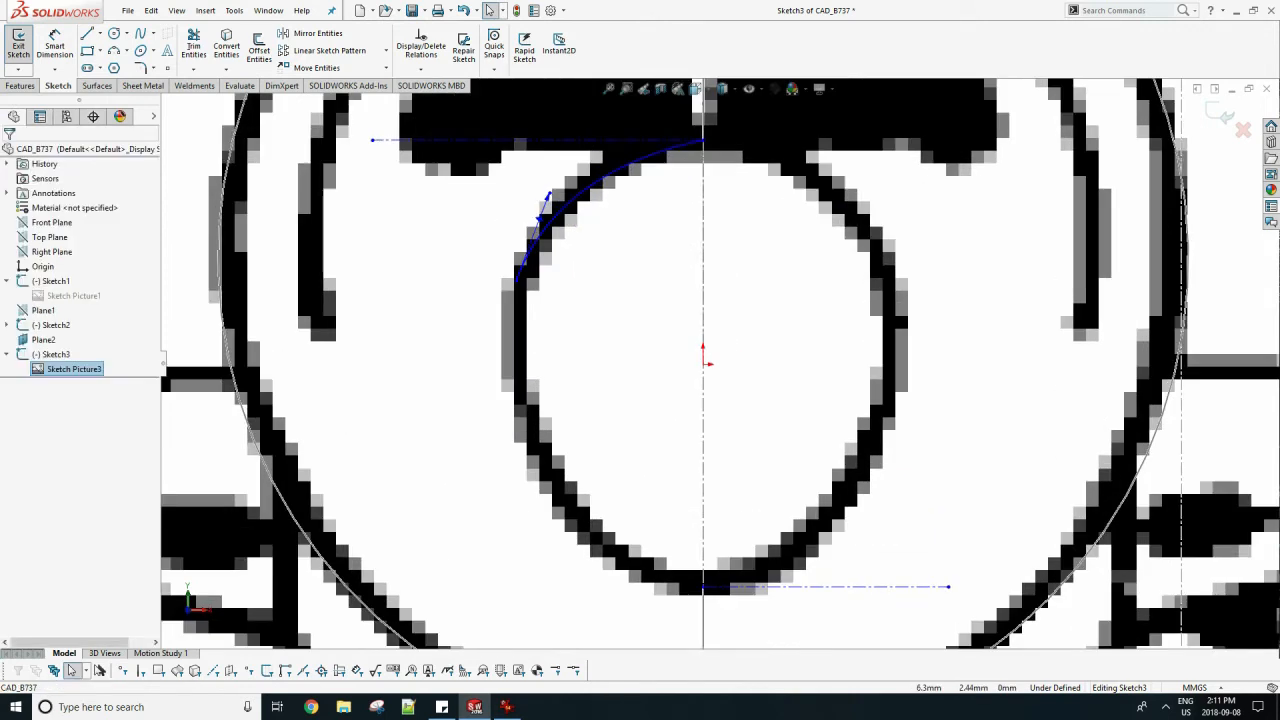
Trace the lower-left quarter of the nose outline with a spline from the lower centerline and shape its tangent handles to the picture.
click(141, 33)
click(689, 576)
click(518, 400)
key(Escape)
drag(579, 462, 524, 502)
drag(521, 457, 523, 486)
drag(637, 567, 633, 567)
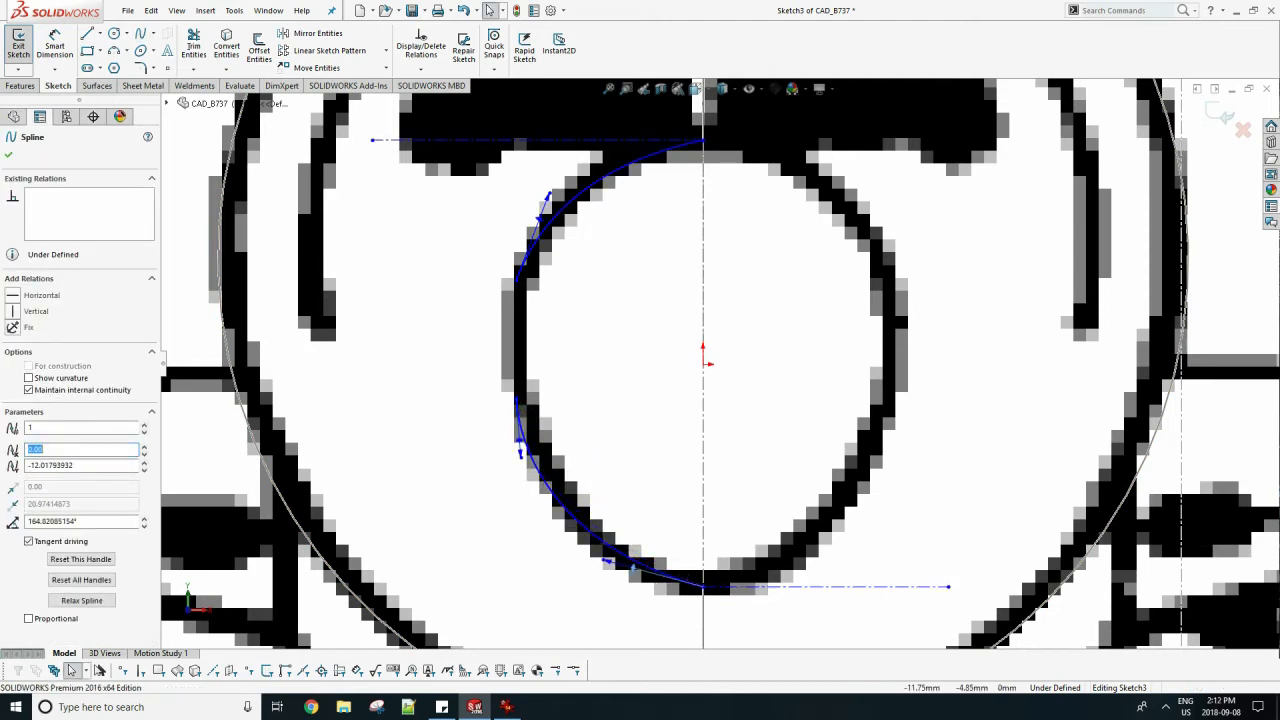
click(622, 492)
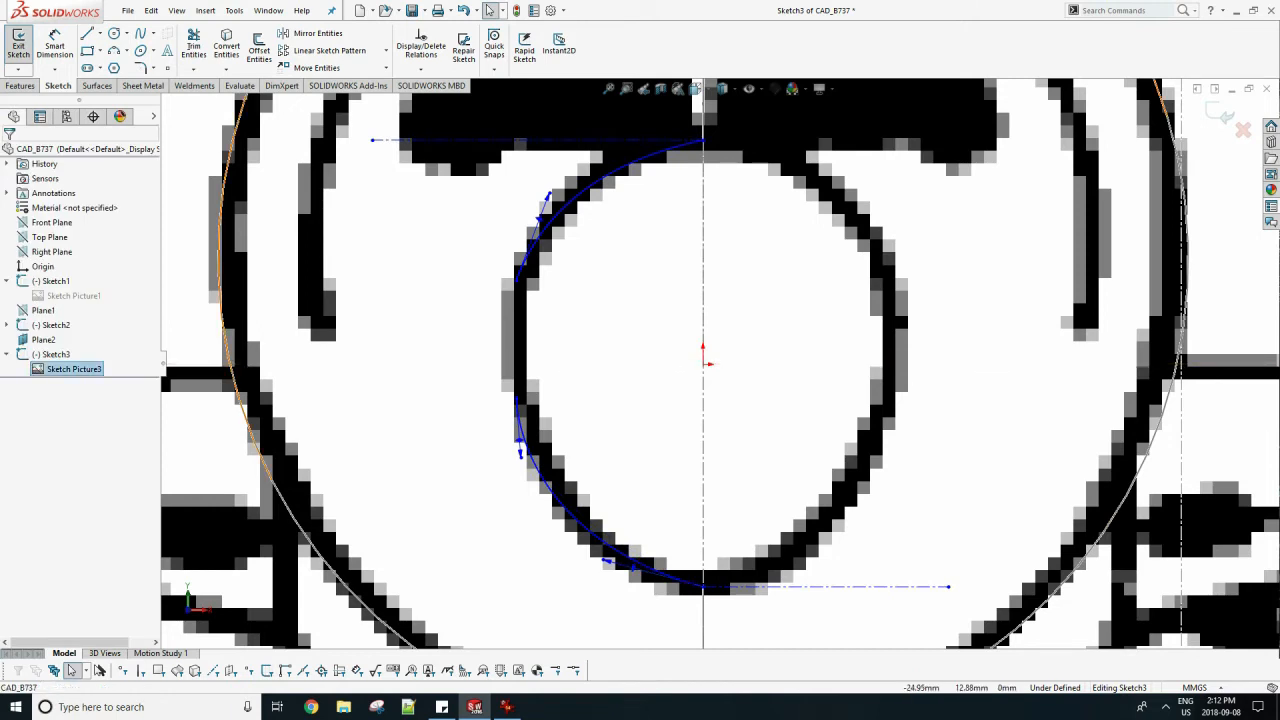
Connect the open ends of the upper and lower nose splines with a spline and bow it to match the outline.
click(517, 281)
click(517, 399)
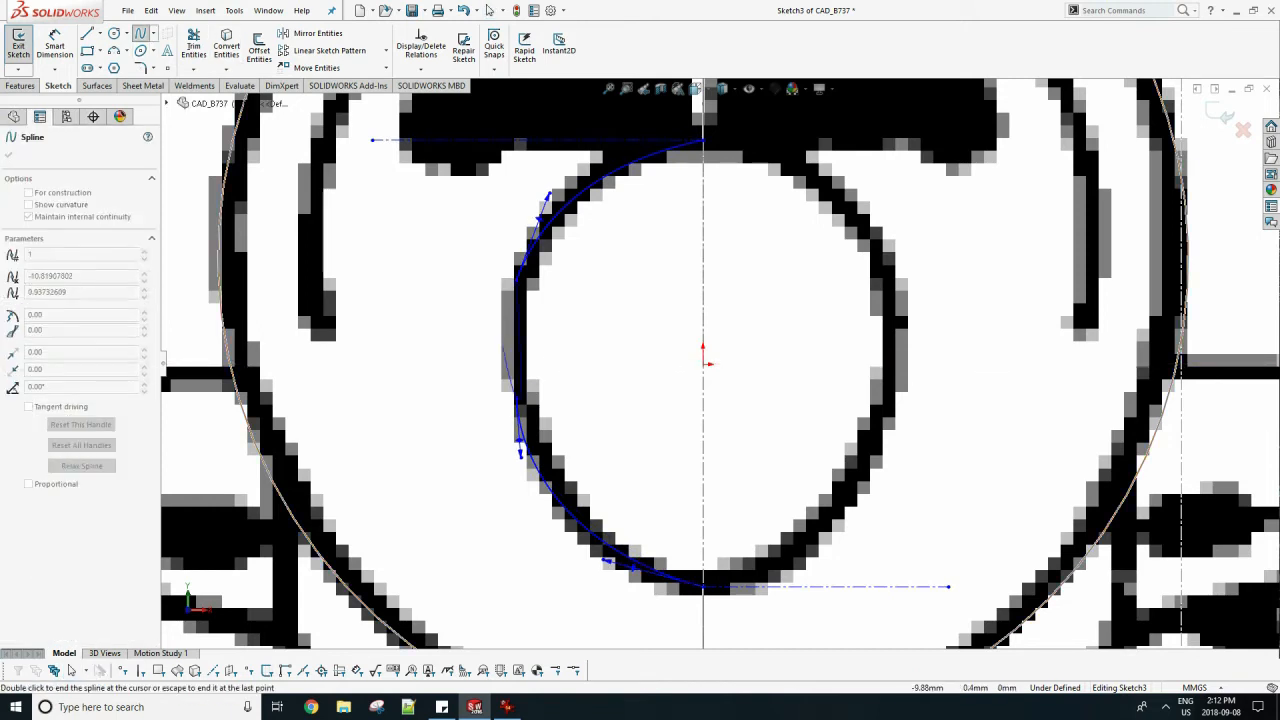
key(Escape)
click(517, 326)
scroll(517, 328, down, 3)
drag(520, 302, 518, 302)
click(366, 234)
Exit the nose cross-section sketch and hide its front-view picture.
scroll(838, 396, up, 4)
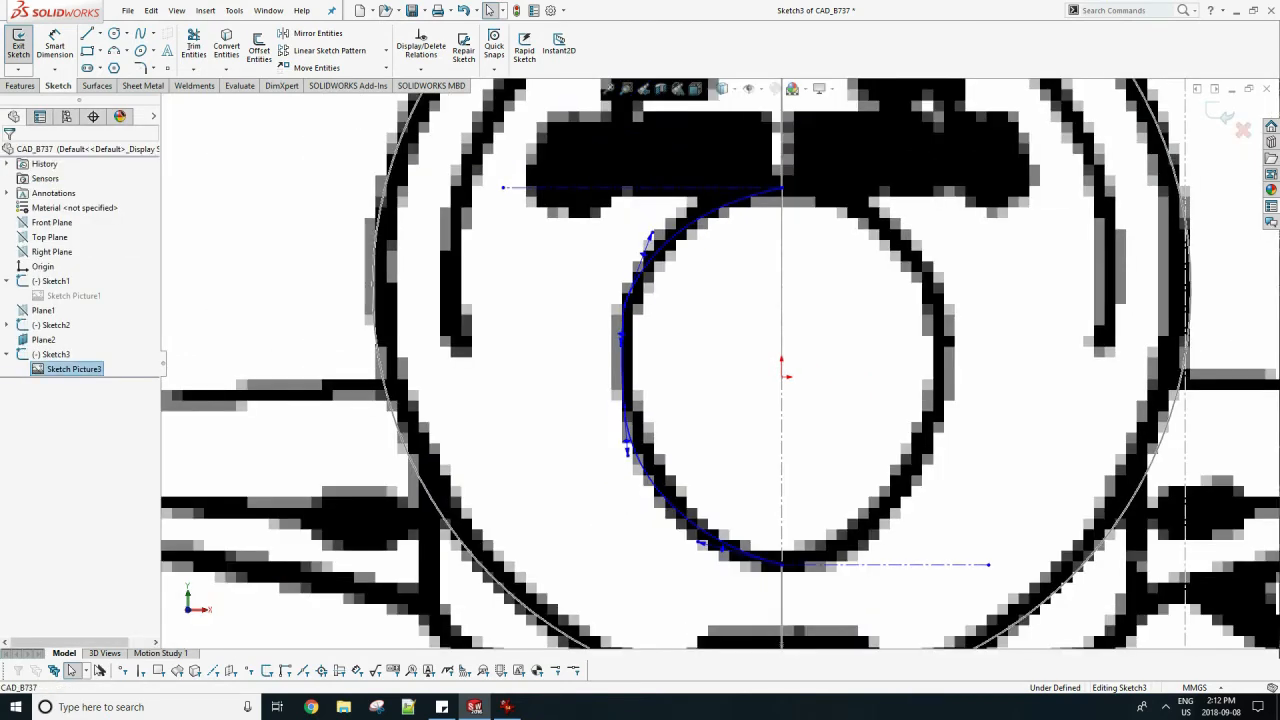
scroll(838, 396, up, 6)
click(1219, 114)
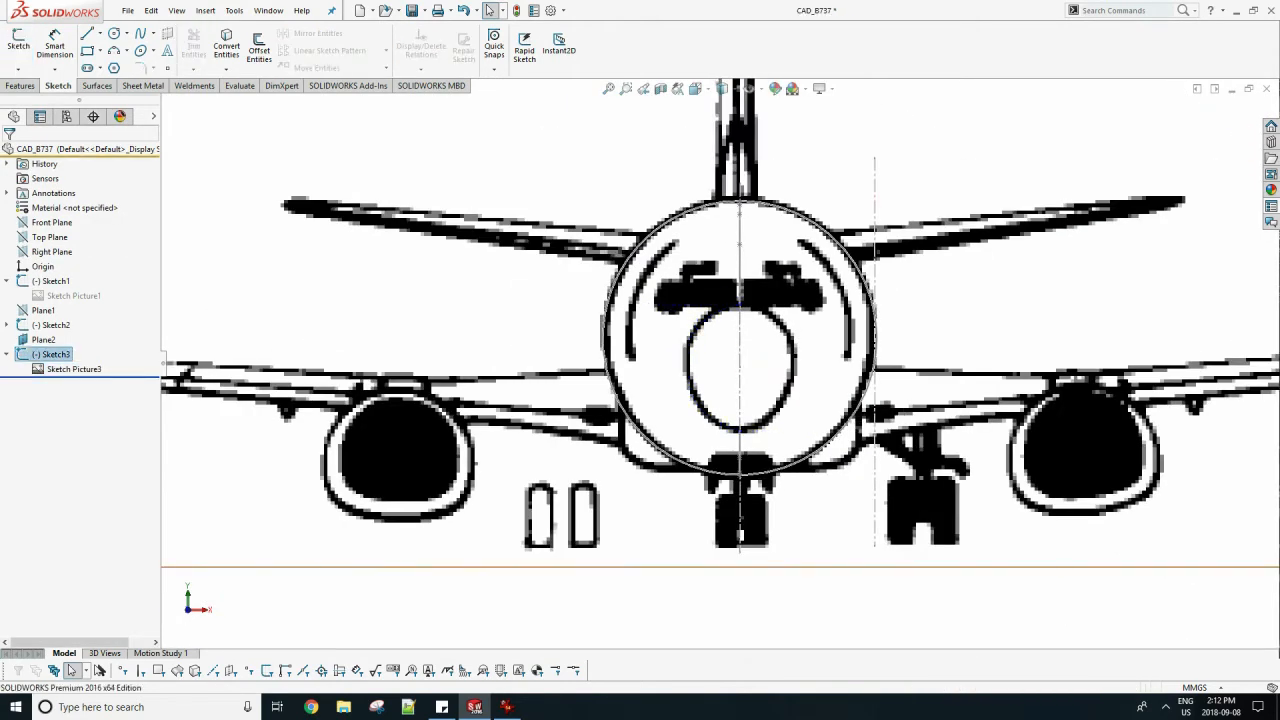
right_click(875, 292)
right_click(56, 367)
click(96, 405)
Reopen the nose cross-section sketch and fillet both junctions between the left-side splines with a 5 mm radius.
right_click(708, 316)
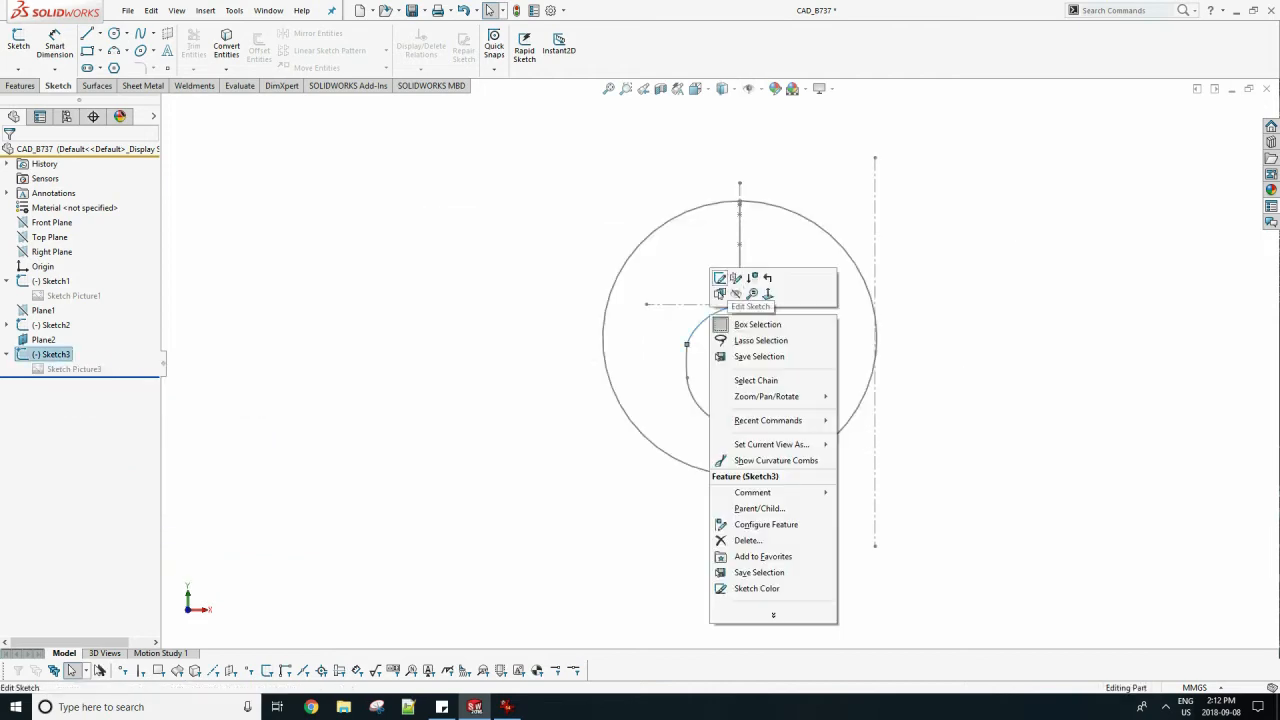
click(717, 278)
scroll(756, 369, down, 6)
click(140, 68)
scroll(454, 291, down, 2)
click(583, 291)
double_click(46, 283)
text(5)
key(Return)
click(583, 440)
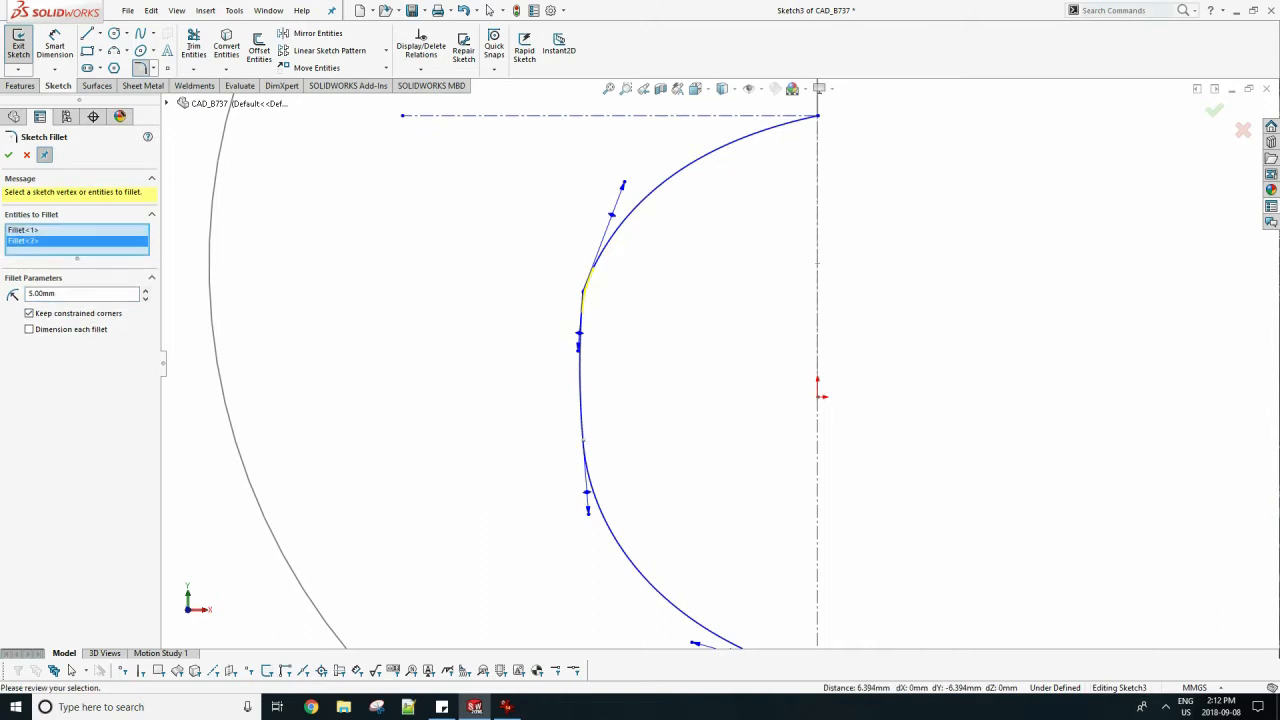
key(Return)
scroll(722, 353, up, 2)
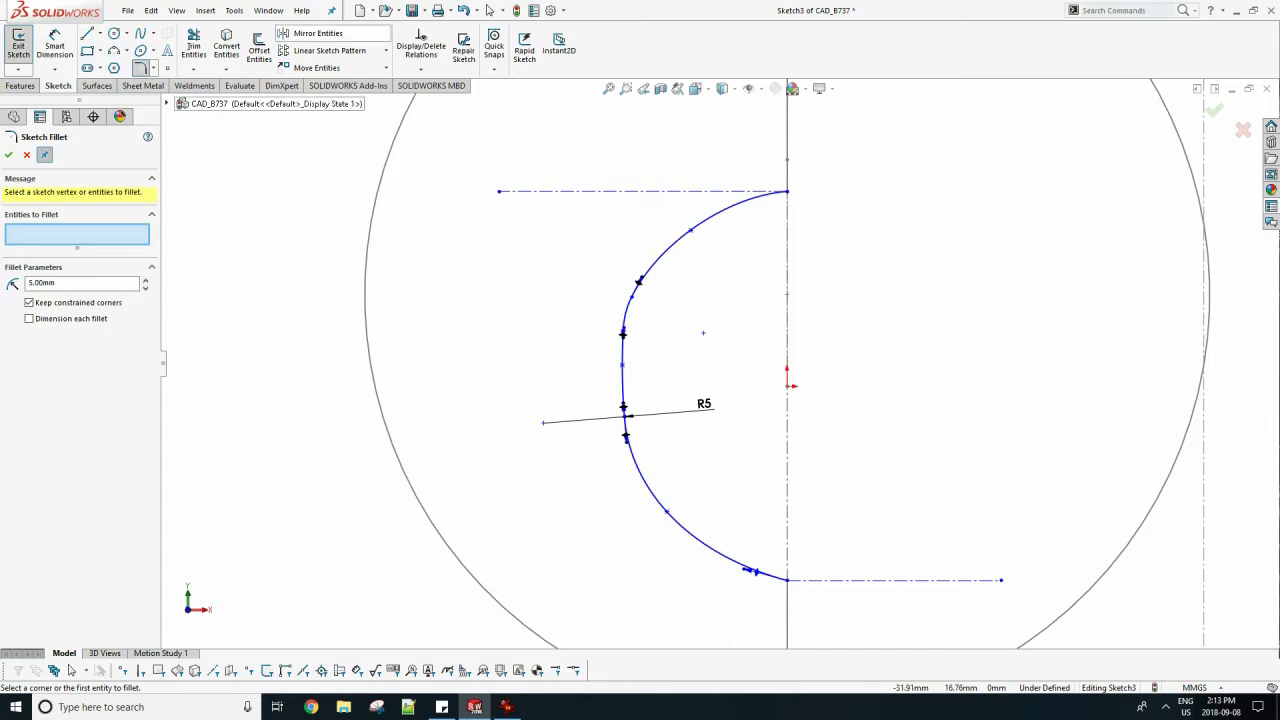
Draw a vertical centerline from the origin upward inside the nose outline.
click(100, 33)
click(115, 64)
click(788, 386)
click(787, 265)
key(Escape)
click(316, 33)
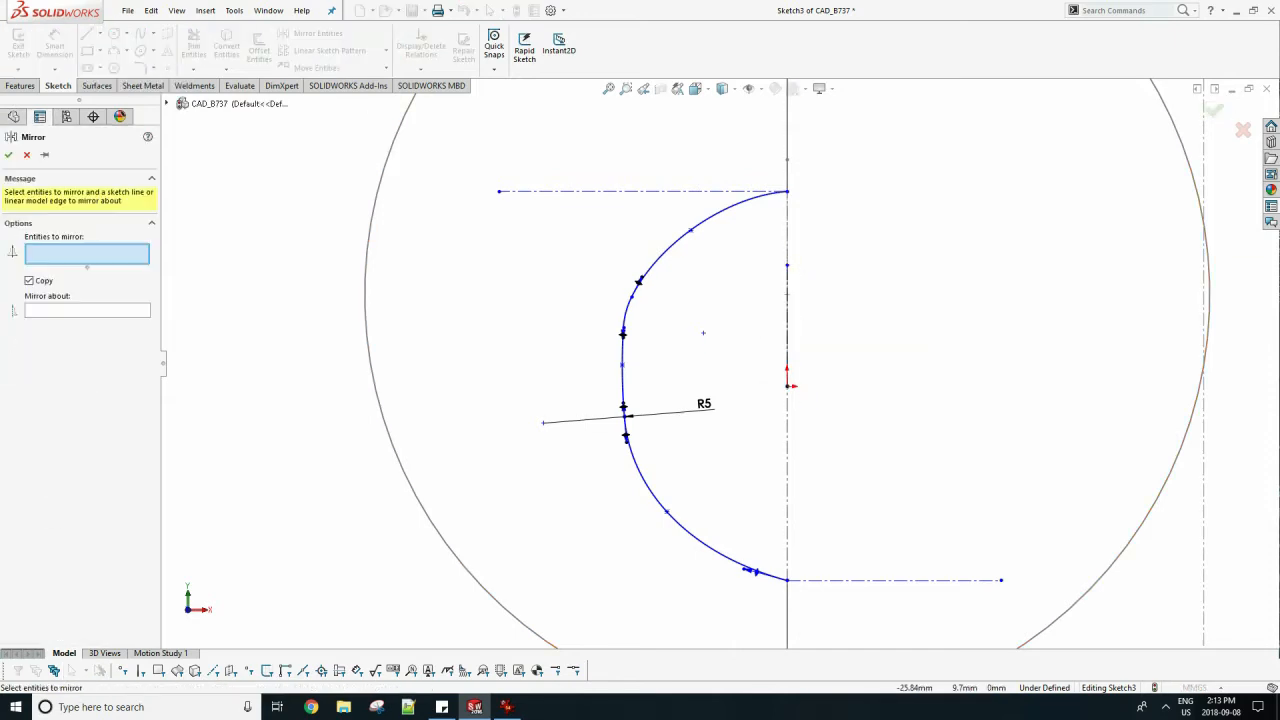
click(638, 281)
click(622, 345)
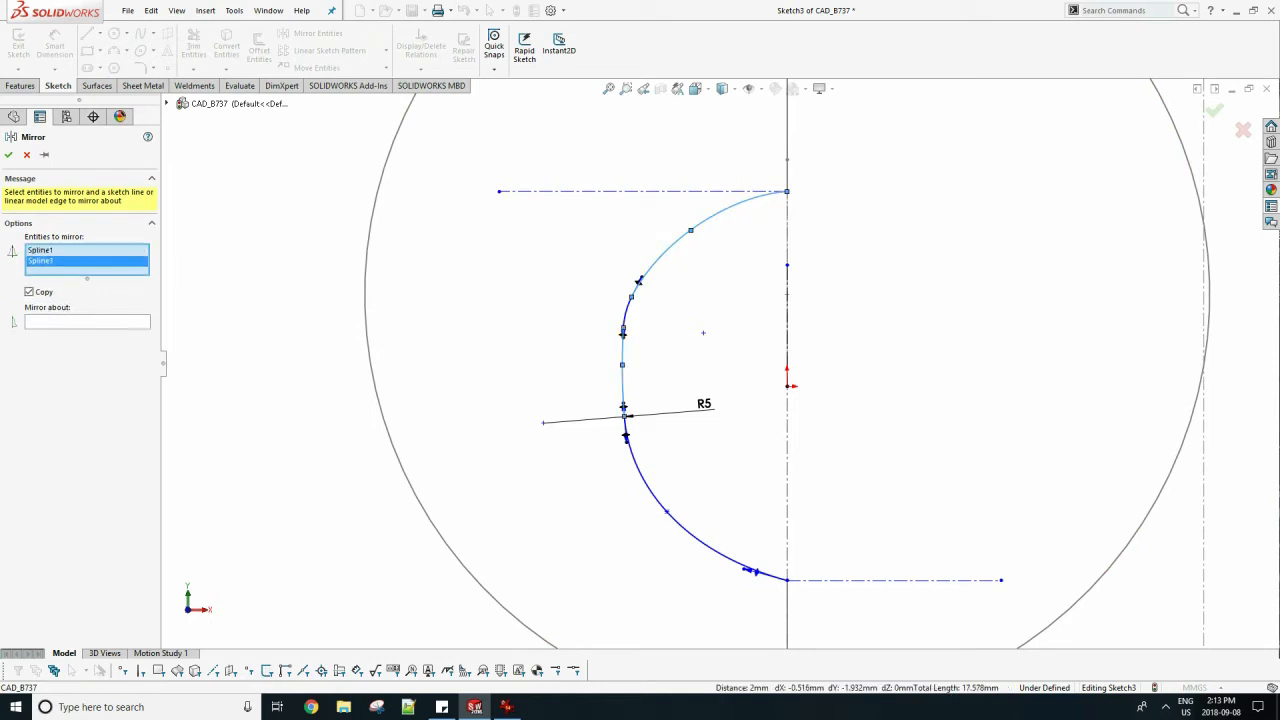
click(490, 10)
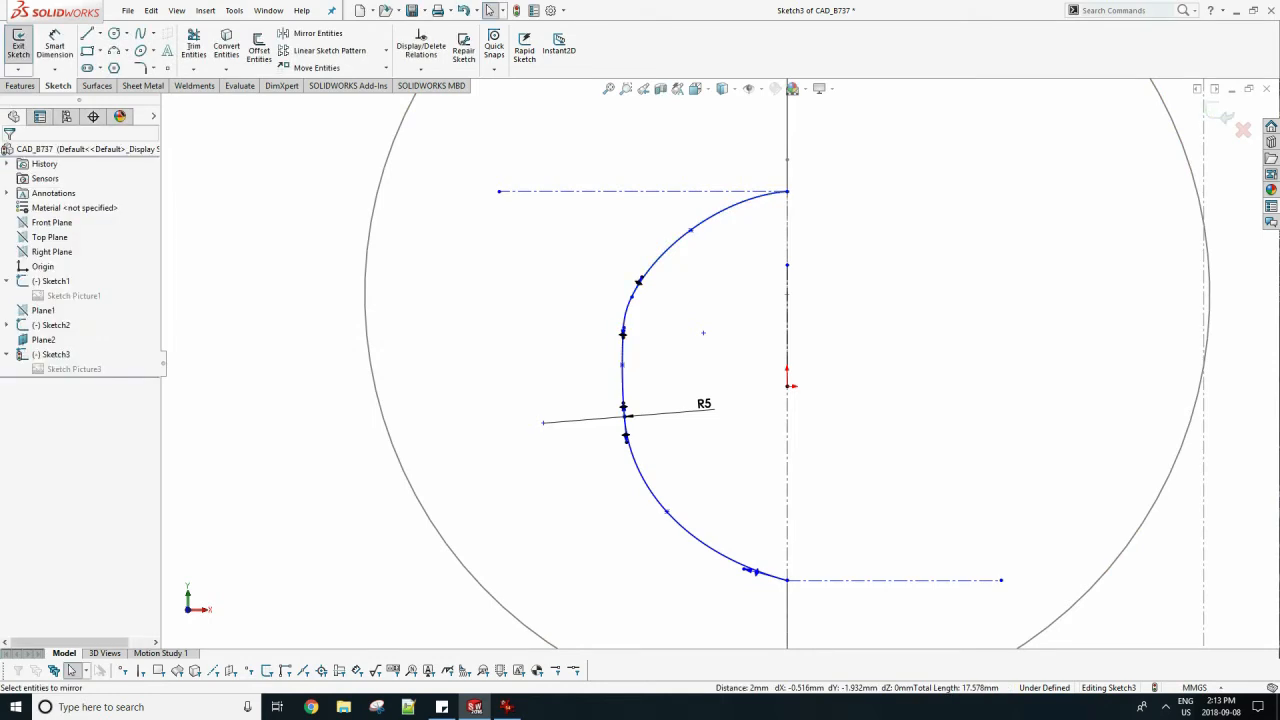
Mirror the left half of the nose outline, three splines and the upper fillet arc, about the vertical centerline at the origin.
click(43, 340)
click(317, 33)
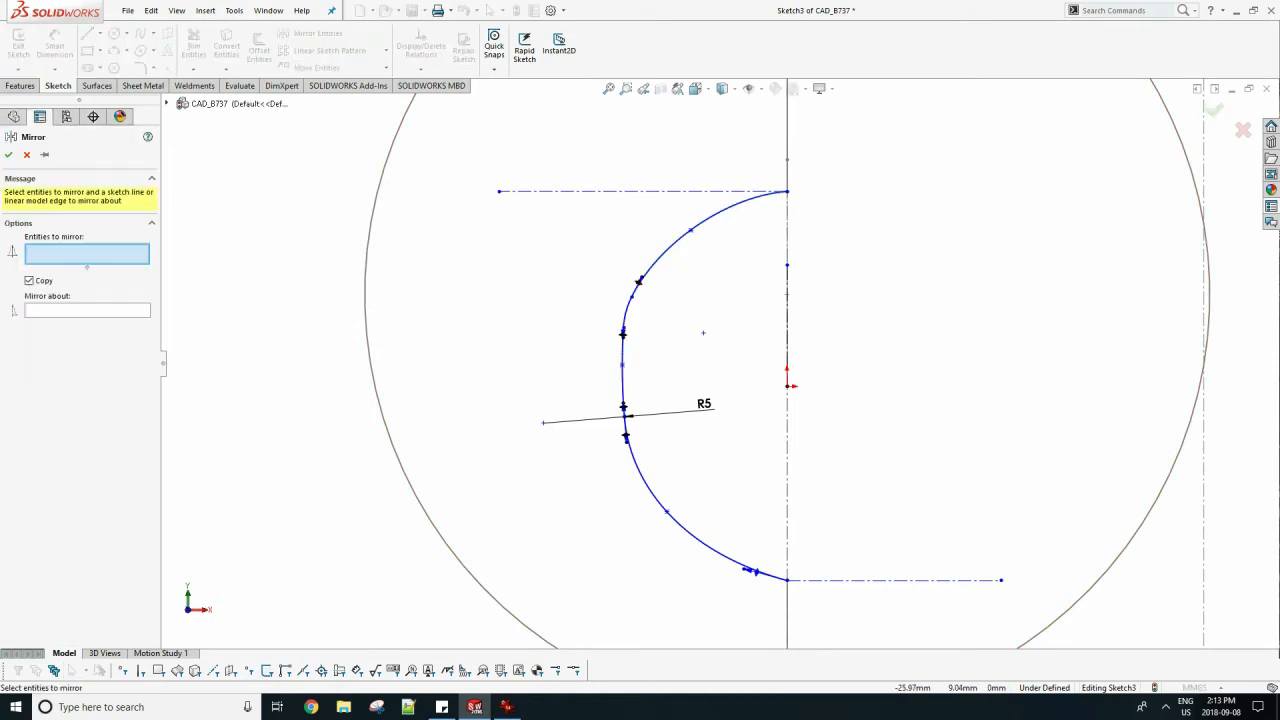
click(629, 304)
click(651, 263)
click(623, 378)
click(640, 477)
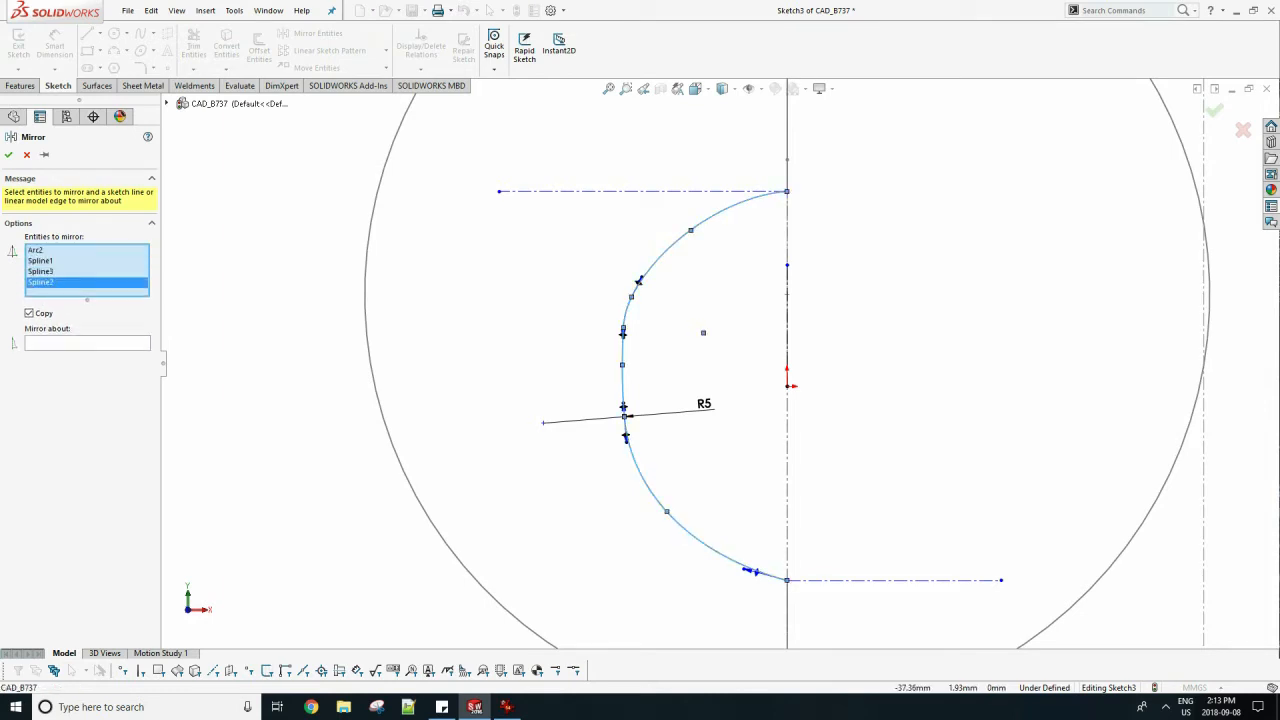
click(87, 343)
click(787, 310)
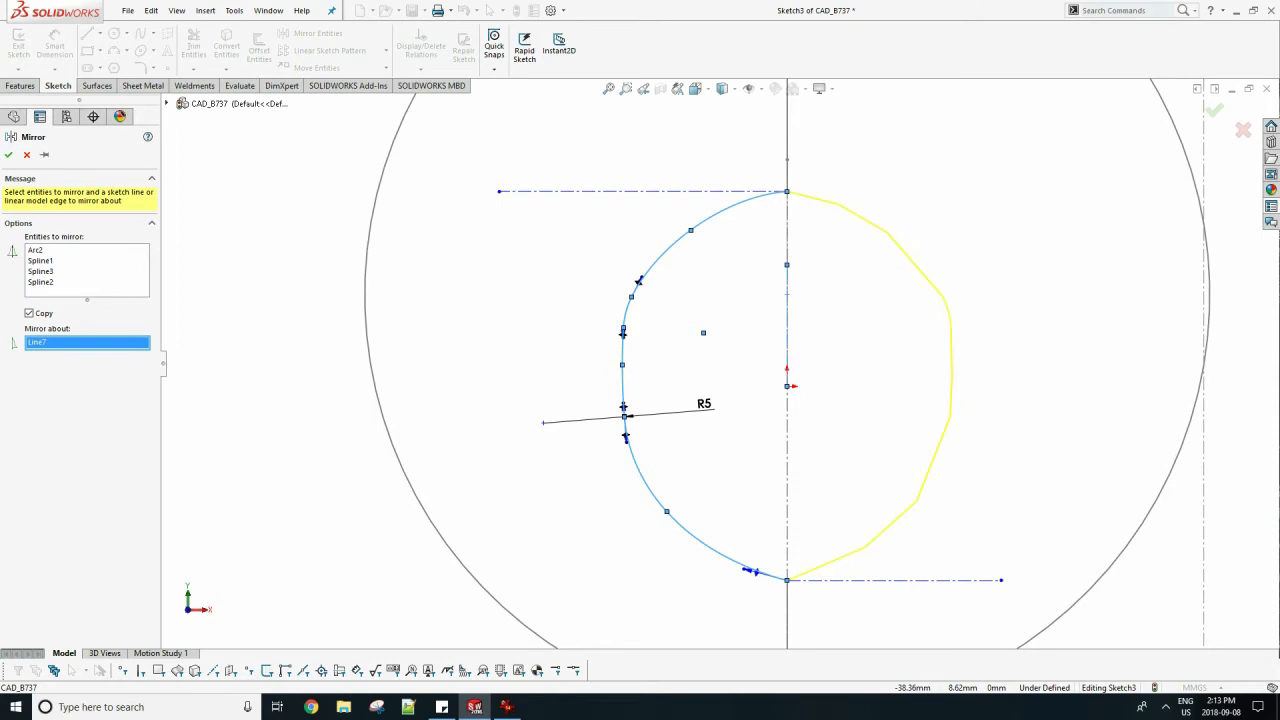
click(8, 154)
Close the nose cross-section sketch, save the rebuilt part and examine both cross-sections in an angled view.
click(43, 340)
click(318, 34)
key(f)
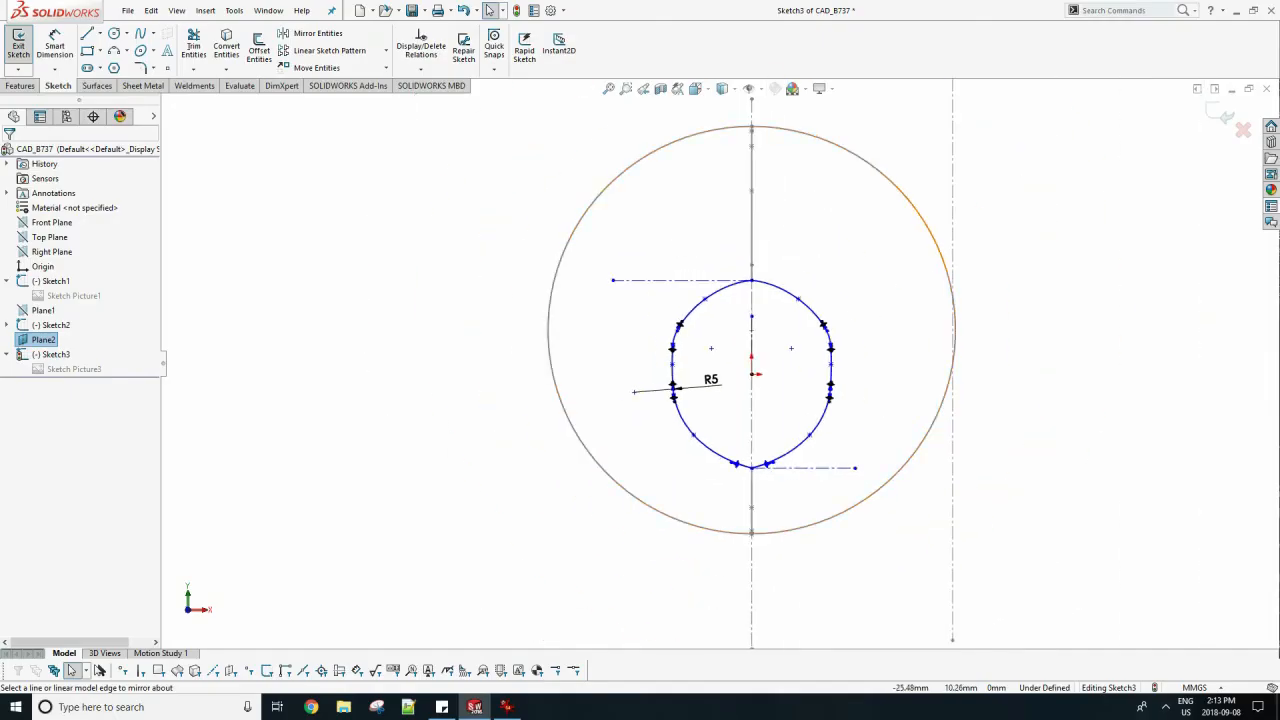
key(ctrl+b)
middle_drag(640, 350, 580, 356)
scroll(620, 354, up, 2)
scroll(580, 356, up, 3)
scroll(320, 400, down, 3)
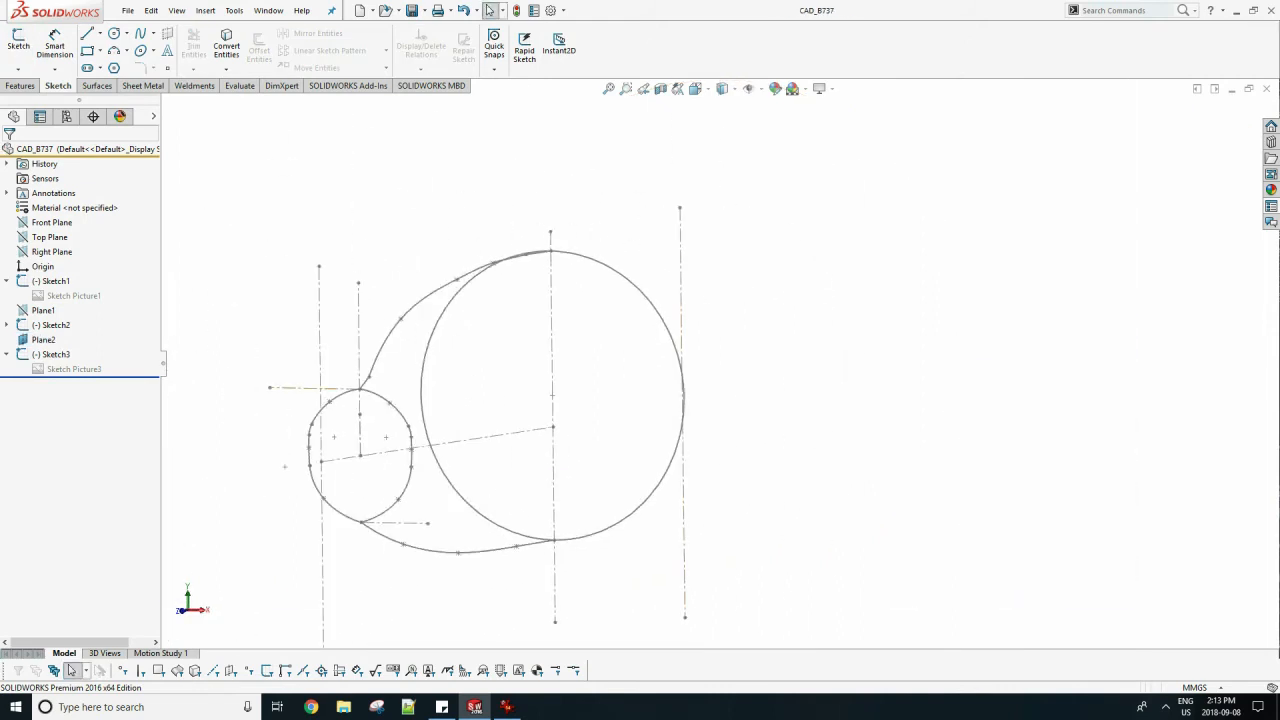
Show the side-view picture belonging to Sketch1.
scroll(202, 475, down, 1)
right_click(64, 295)
click(106, 332)
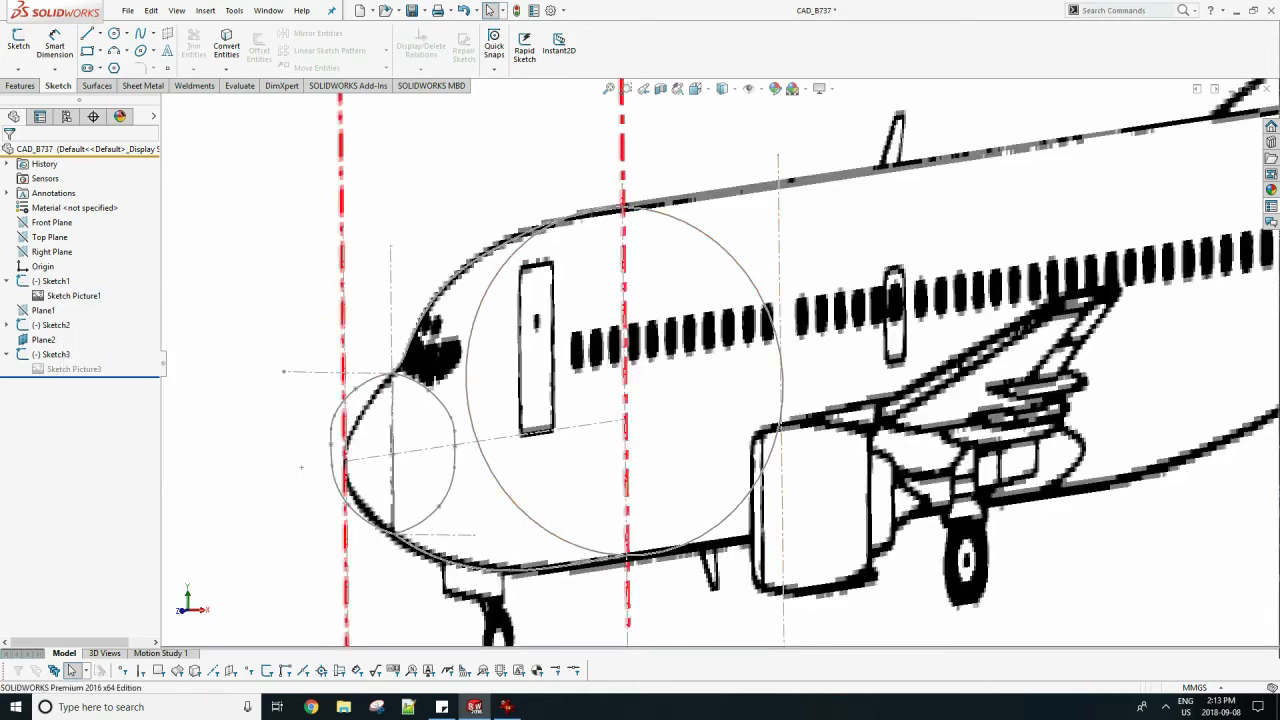
right_click(74, 295)
key(Escape)
Open Sketch1 for editing in its right-side view and consult the three-view drawing example 1.gif in IrfanView.
right_click(61, 282)
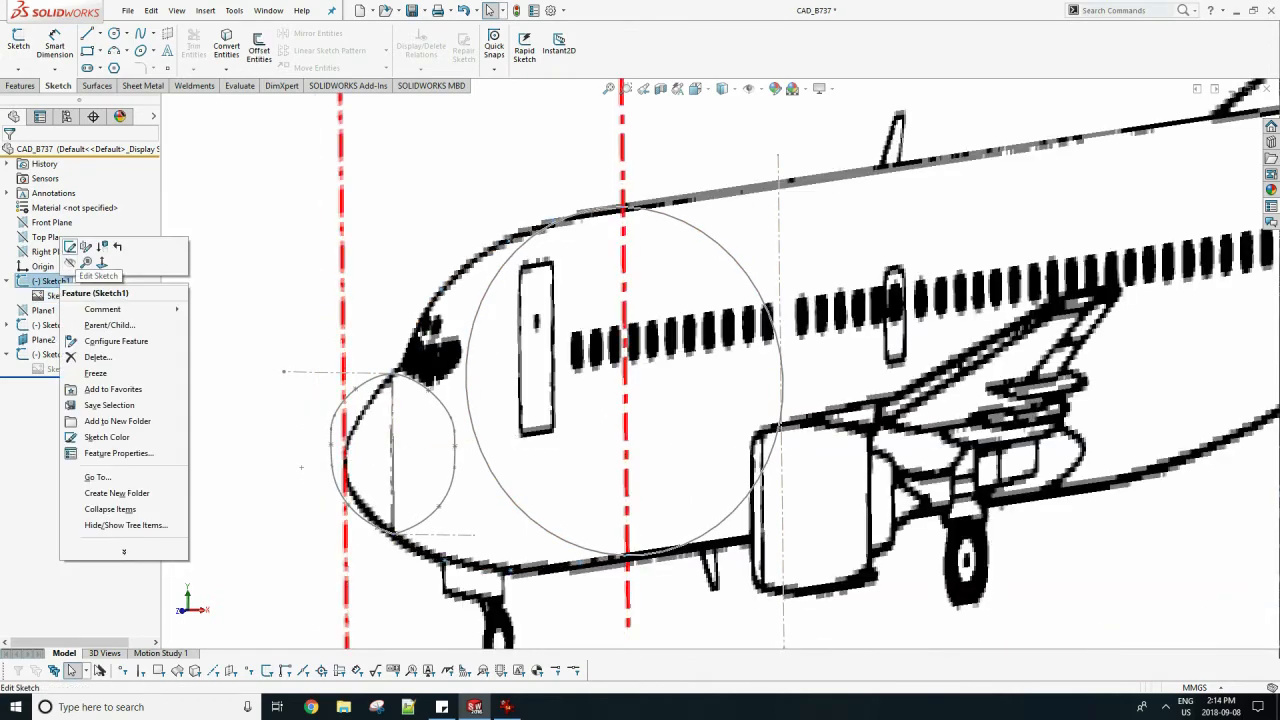
click(71, 247)
key(space)
click(281, 363)
scroll(354, 473, down, 6)
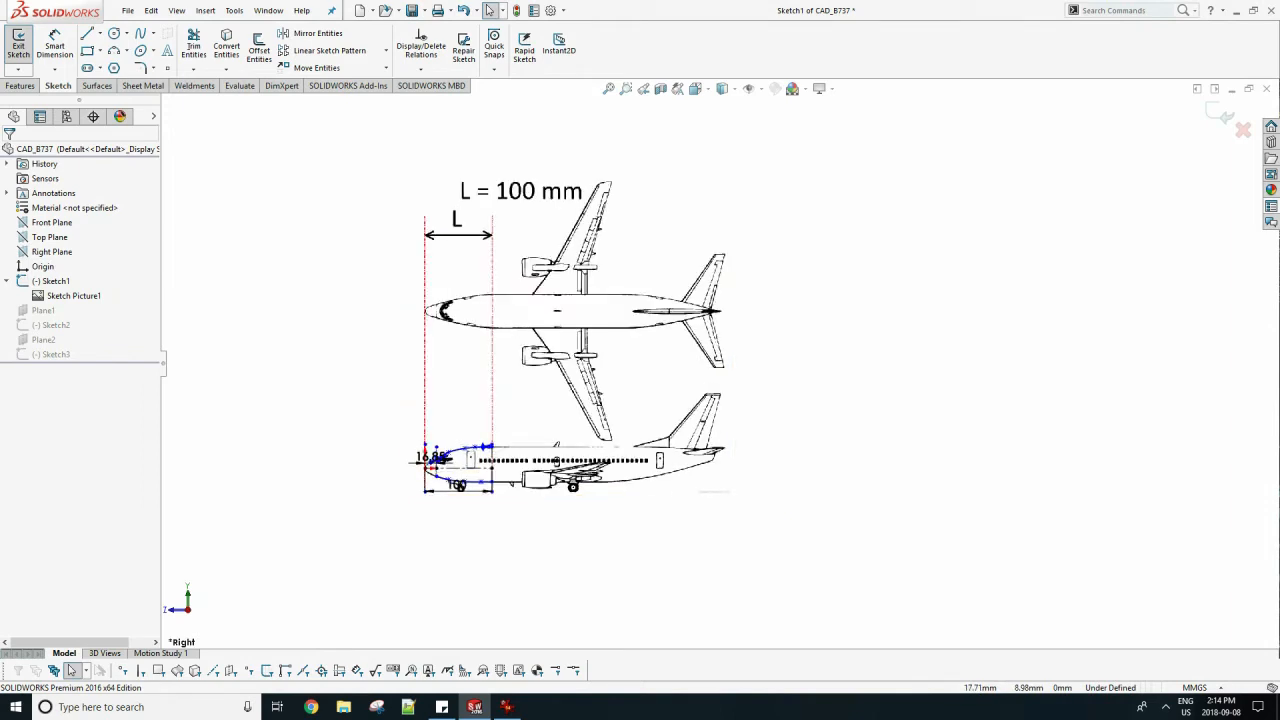
scroll(597, 438, down, 3)
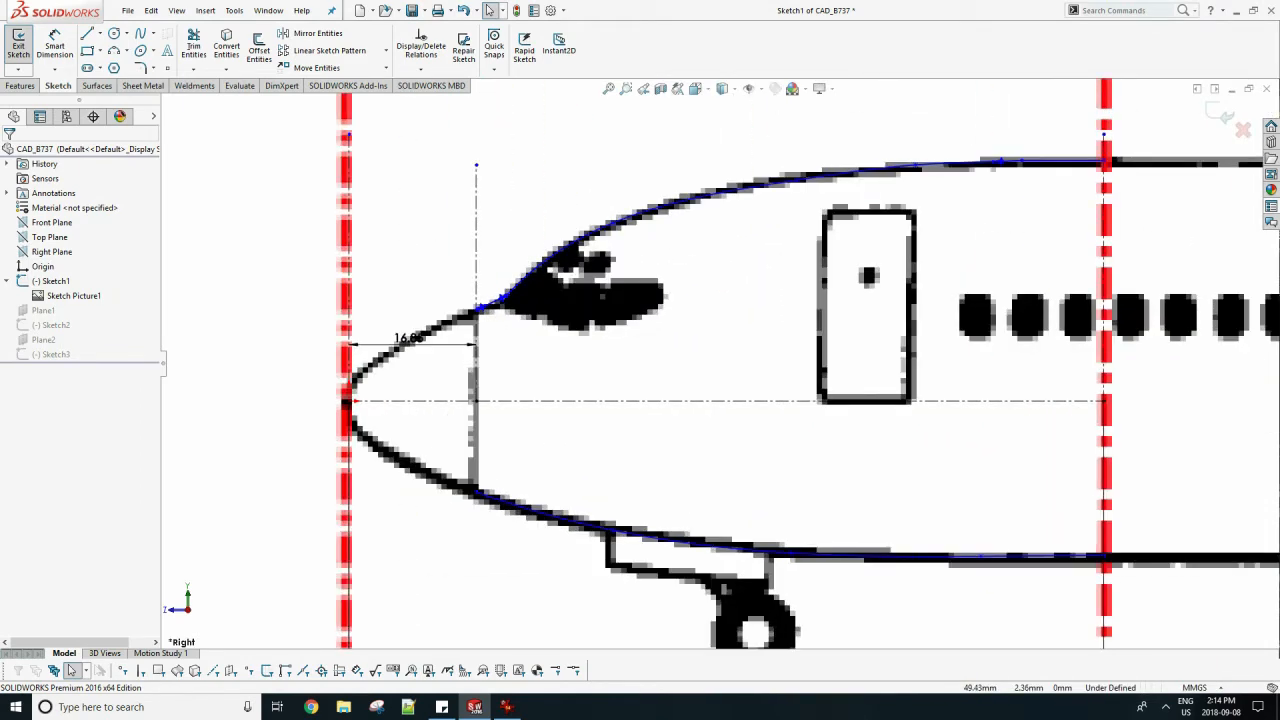
click(507, 707)
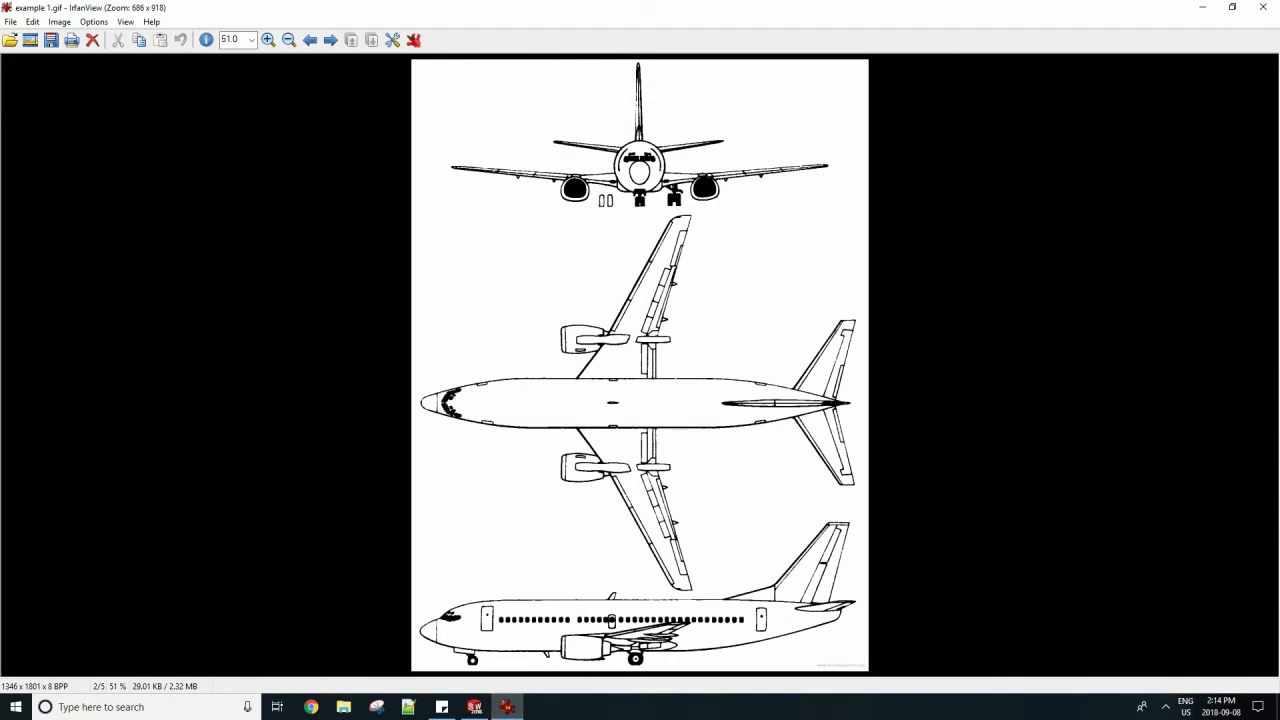
click(507, 707)
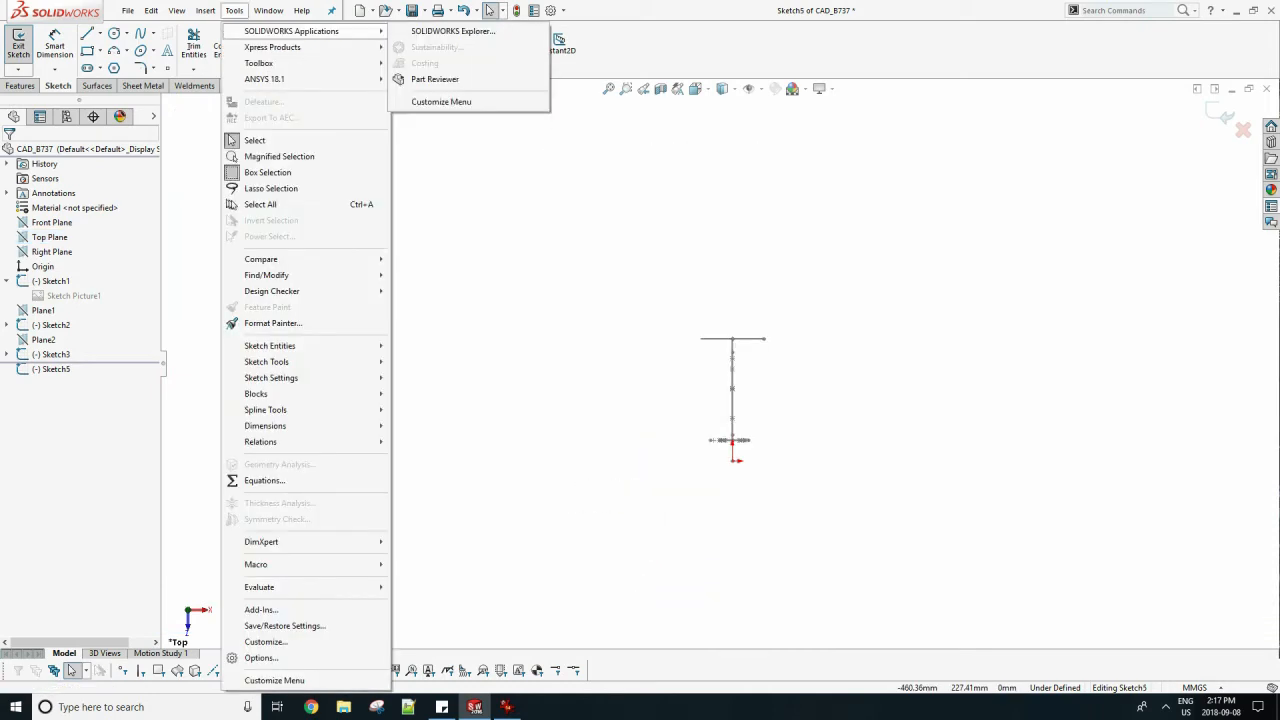
Insert the DIMENSIONED picture into the top-view sketch and rotate it to 90 degrees.
mouse_move(266, 361)
click(438, 671)
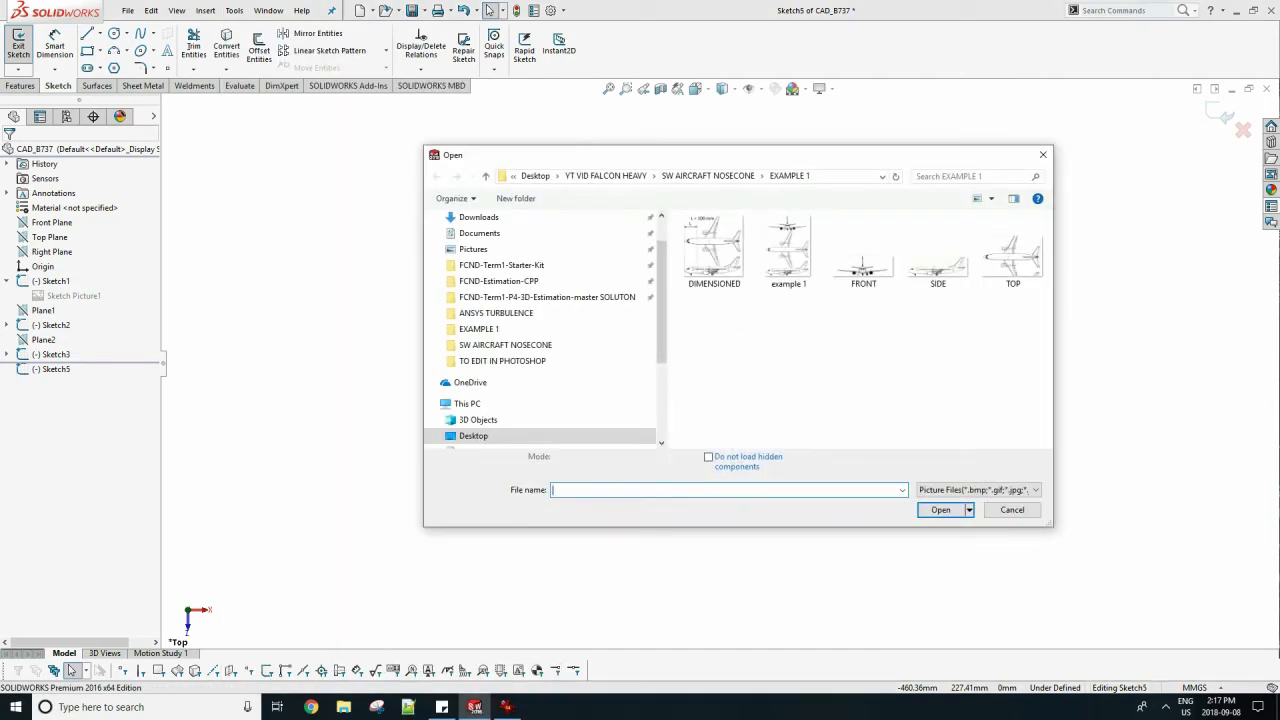
double_click(713, 250)
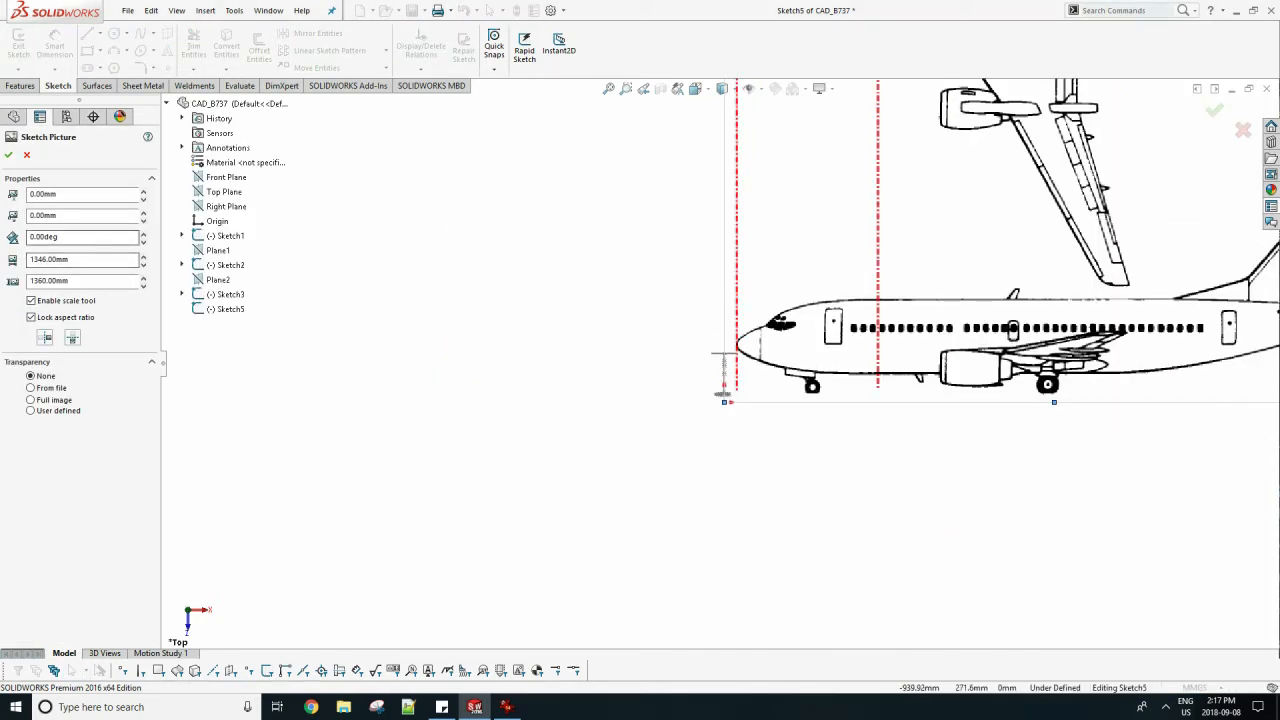
drag(62, 237, 37, 237)
text(90)
key(Return)
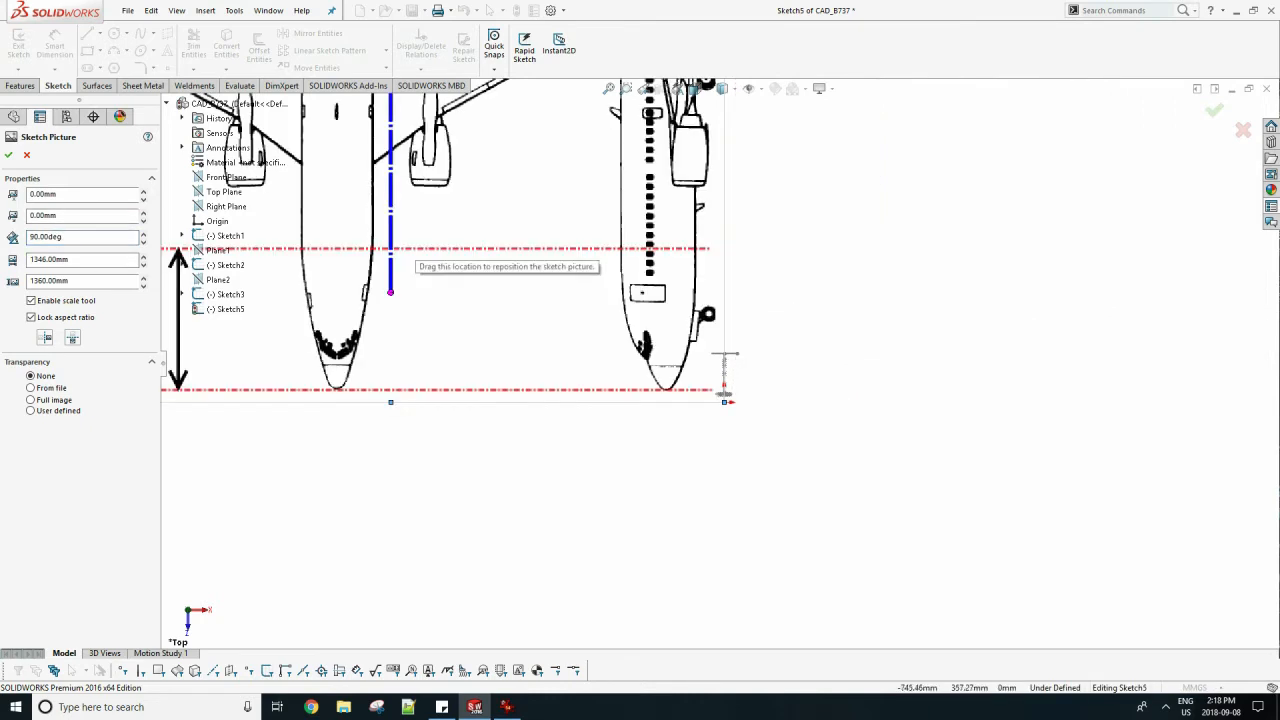
click(8, 155)
Scale and reposition the sketch picture so the top-view nose tip meets the origin and length L matches the existing fuselage sketches.
scroll(720, 364, up, 2)
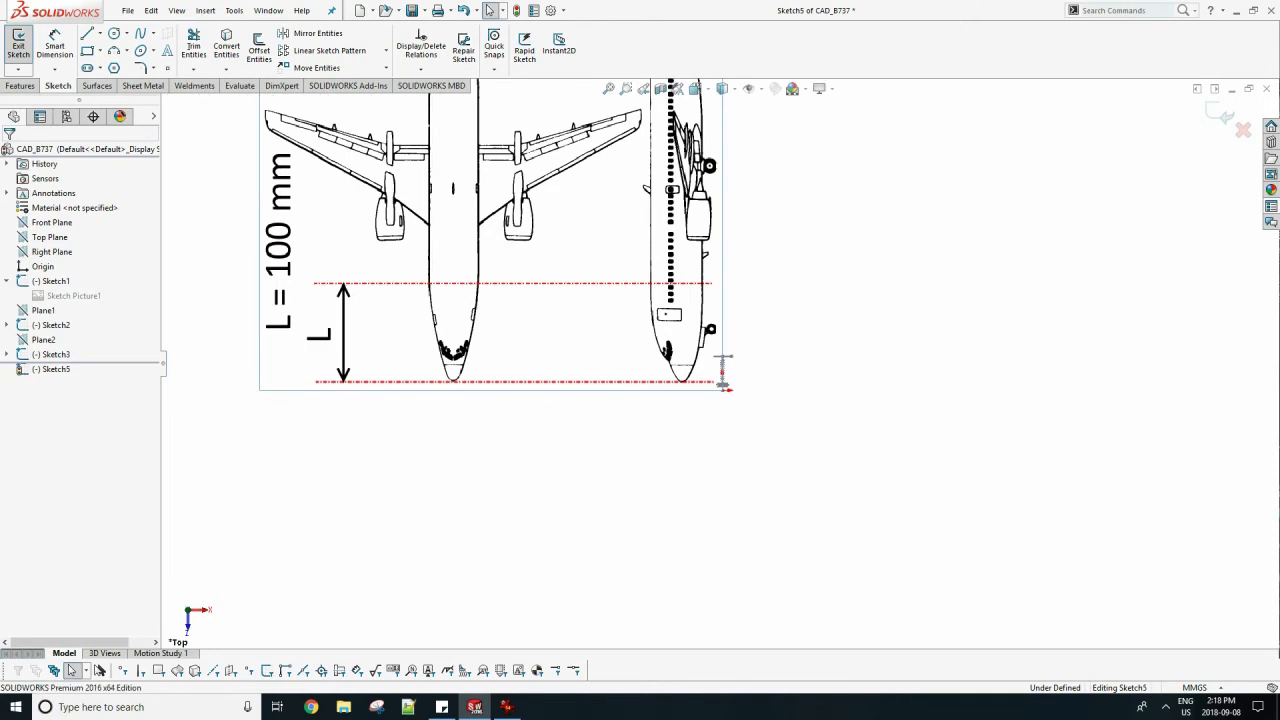
double_click(716, 234)
mouse_move(722, 161)
mouse_down()
mouse_move(422, 161)
mouse_move(477, 160)
mouse_move(700, 276)
mouse_move(878, 325)
mouse_move(940, 376)
mouse_move(934, 361)
mouse_up()
scroll(703, 287, down, 5)
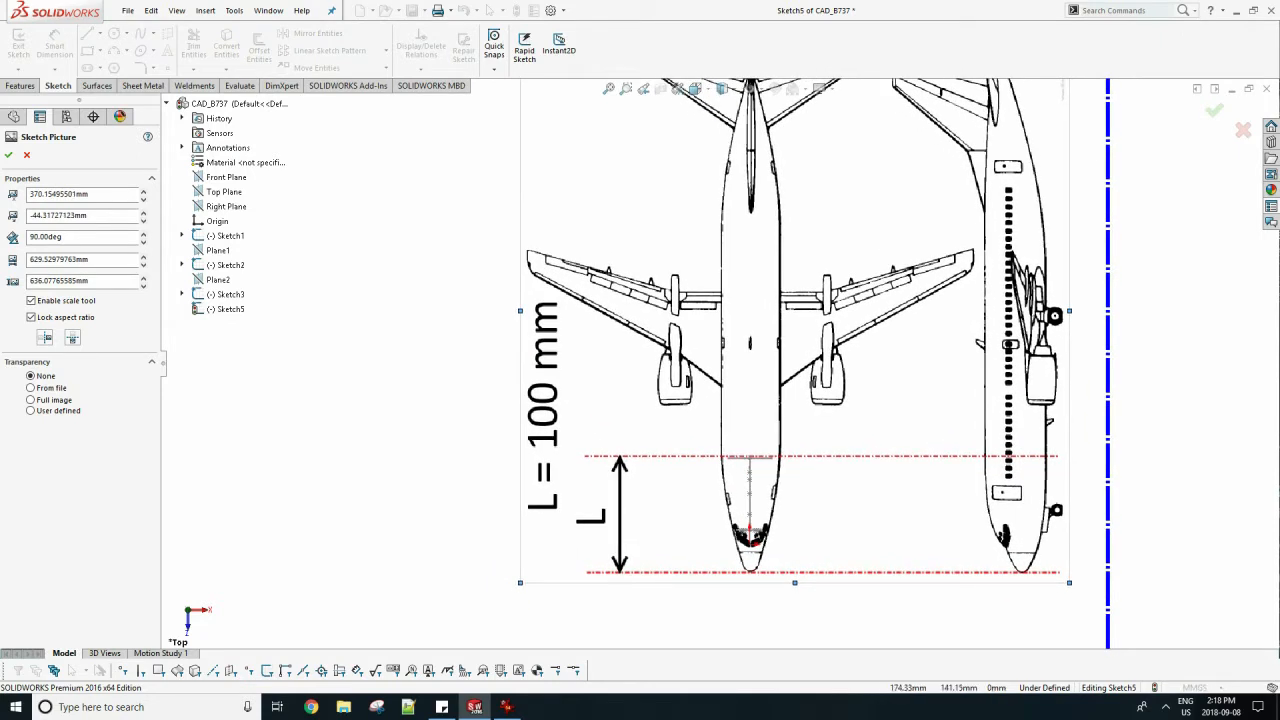
scroll(1128, 384, down, 1)
click(8, 155)
Draw a two-point spline along the left fuselage outline, from just below the rear station line to the nose section line.
scroll(668, 590, down, 5)
click(141, 34)
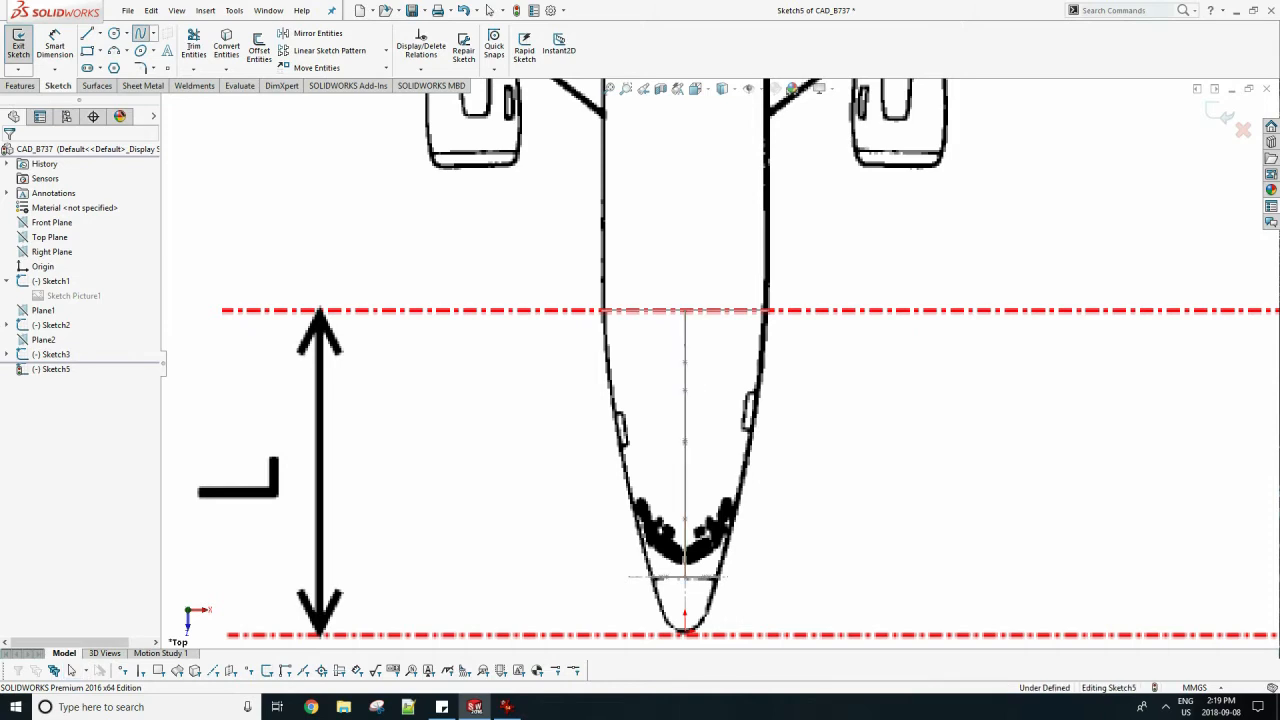
click(604, 310)
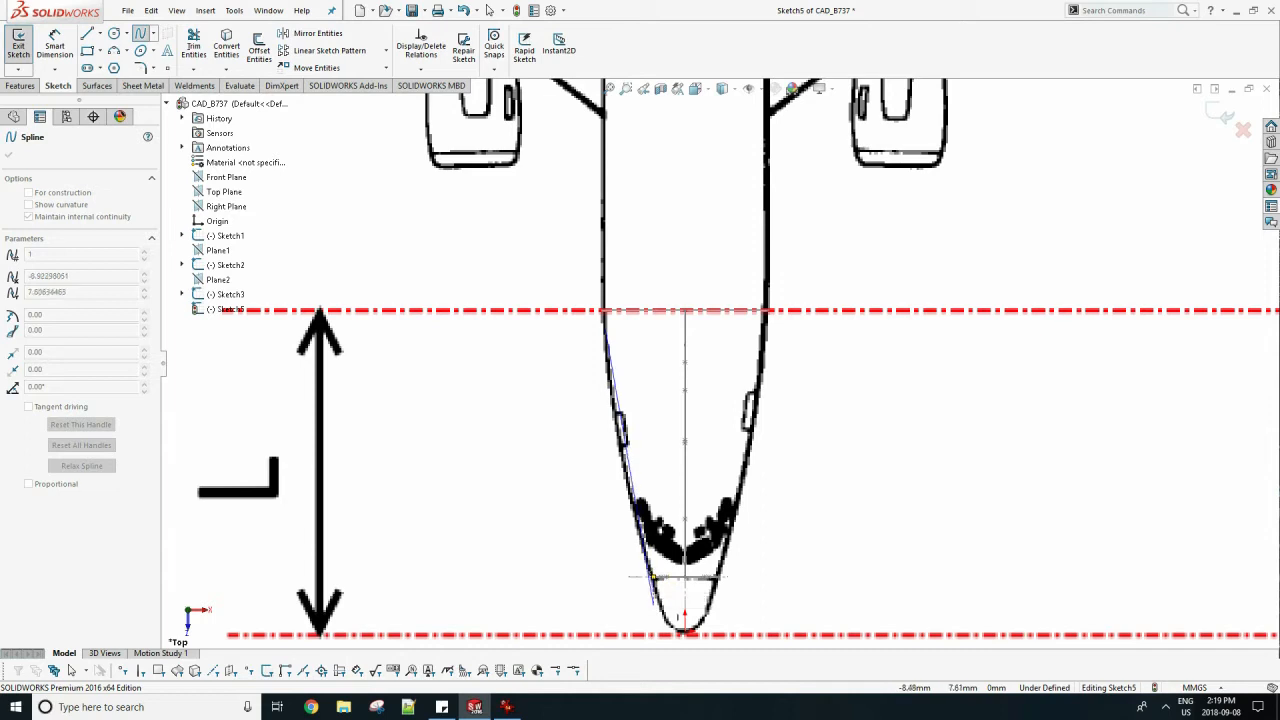
scroll(652, 578, down, 4)
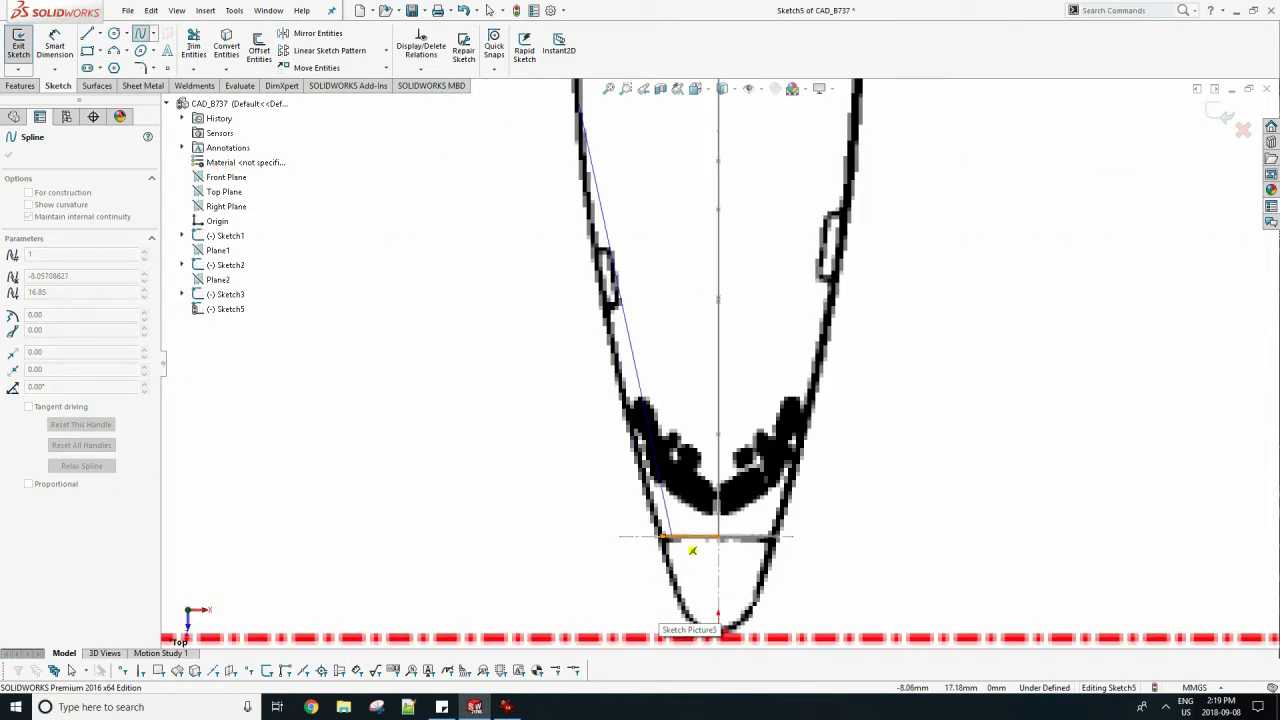
scroll(694, 545, down, 2)
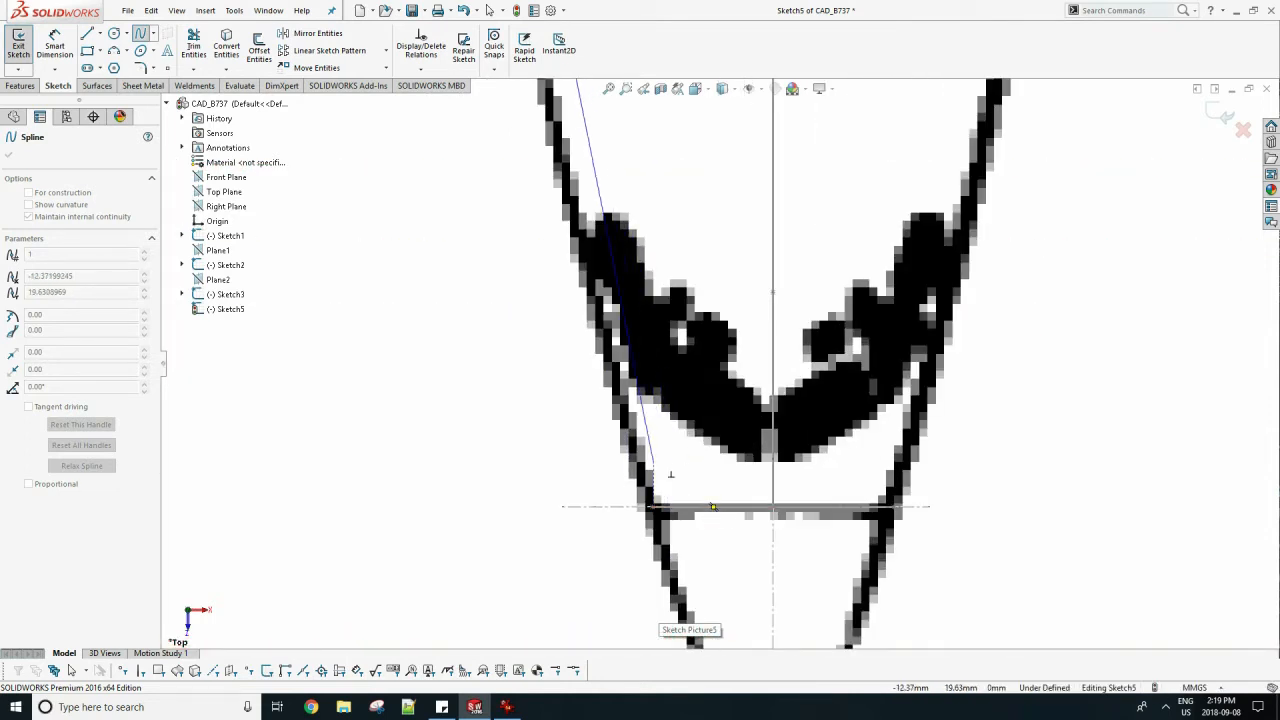
click(655, 507)
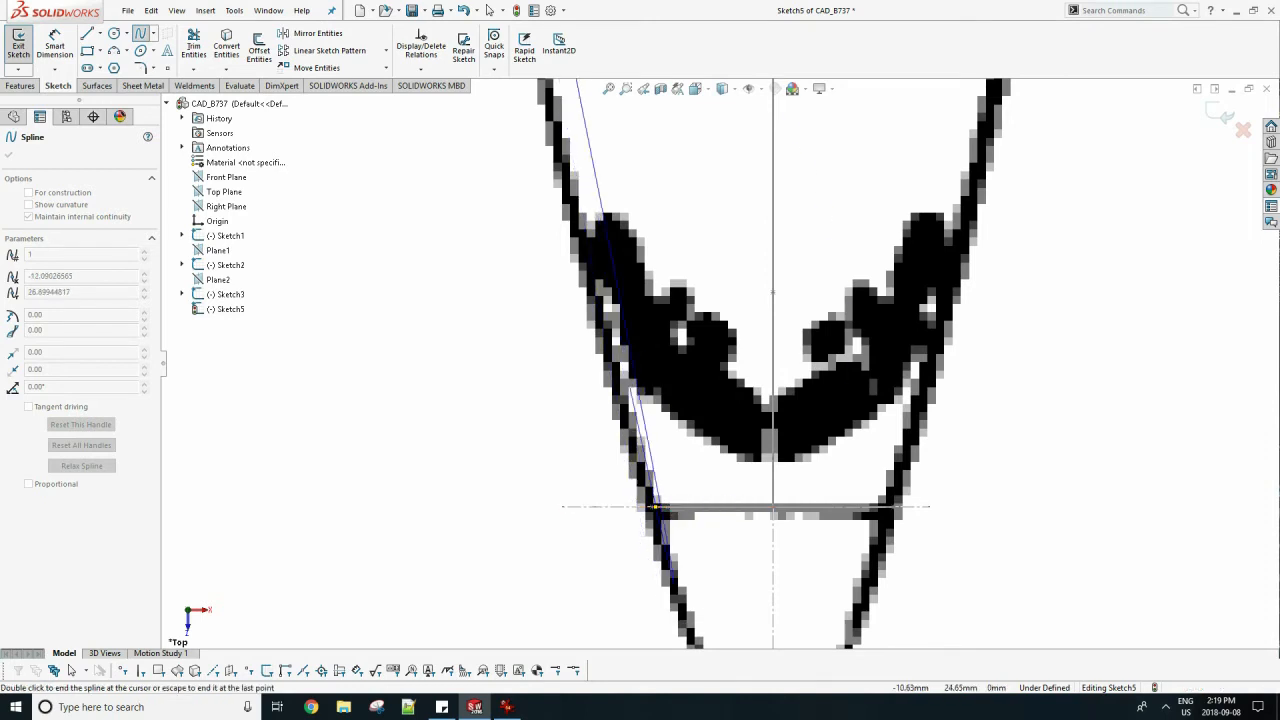
key(Escape)
Bend the left spline with its upper tangent handle to follow the traced outline, and check the fit near the rear station line.
scroll(650, 415, up, 6)
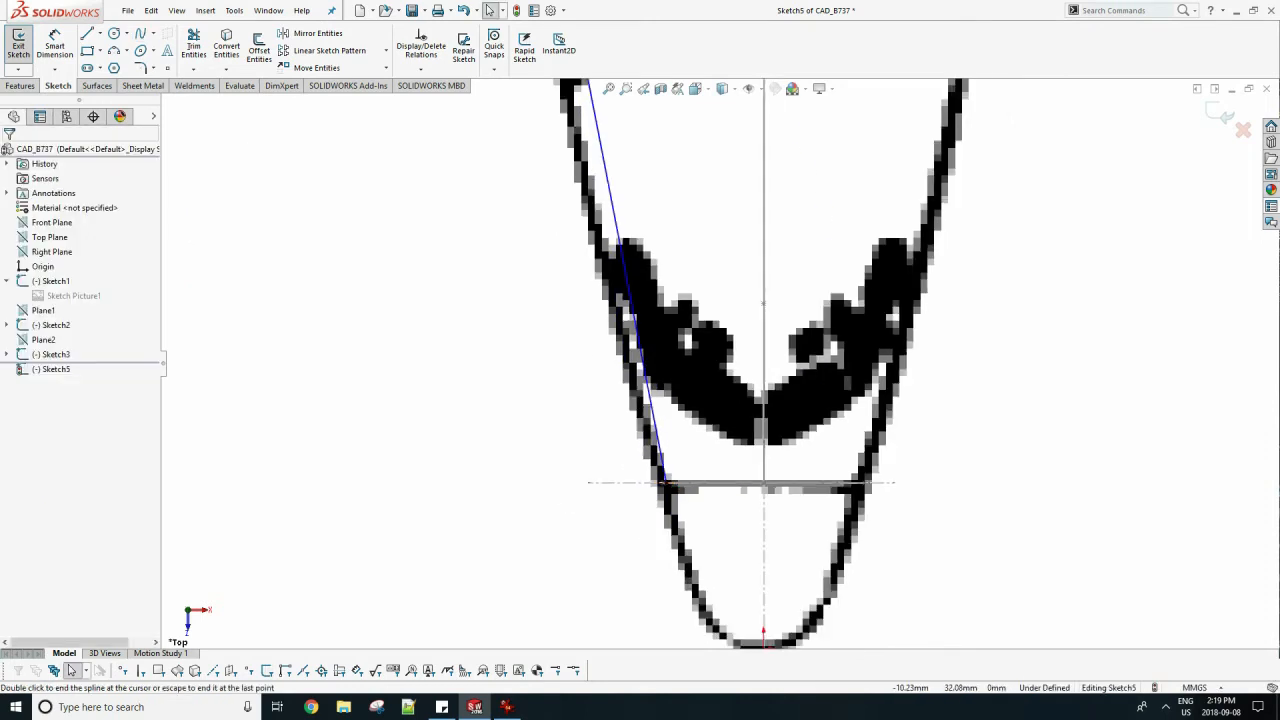
scroll(768, 260, up, 1)
scroll(820, 170, down, 2)
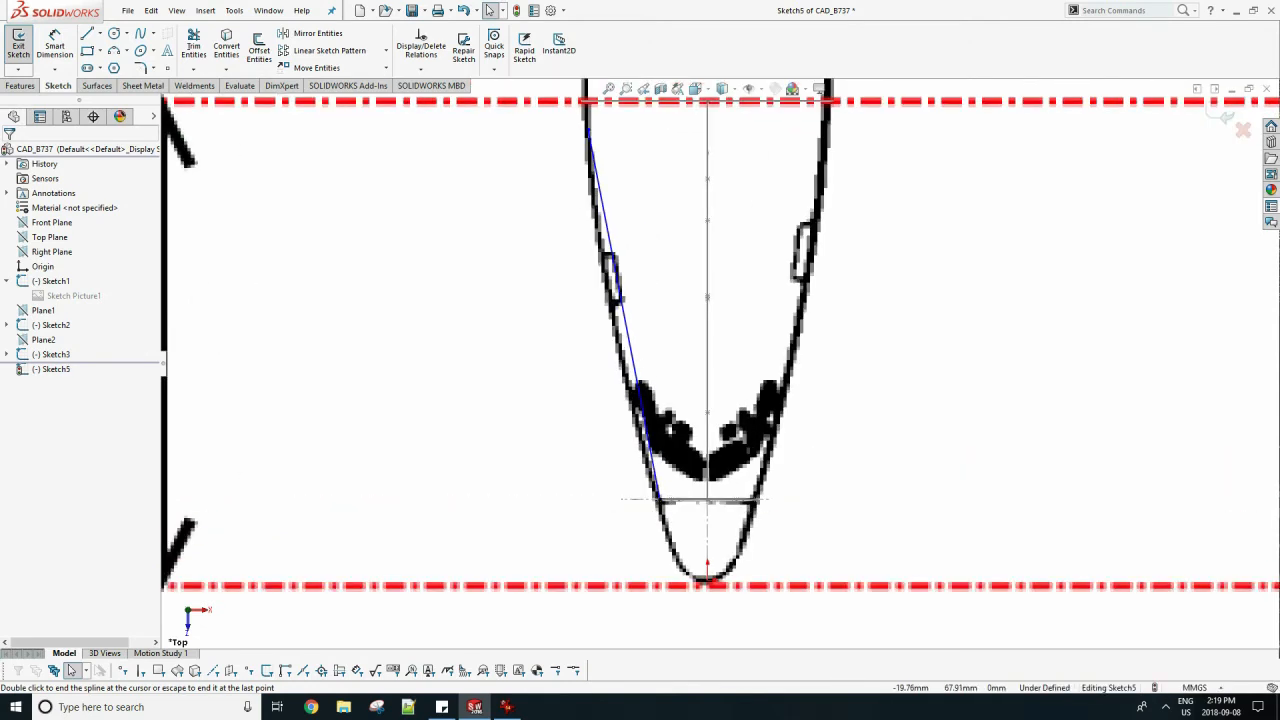
click(613, 255)
drag(608, 233, 595, 236)
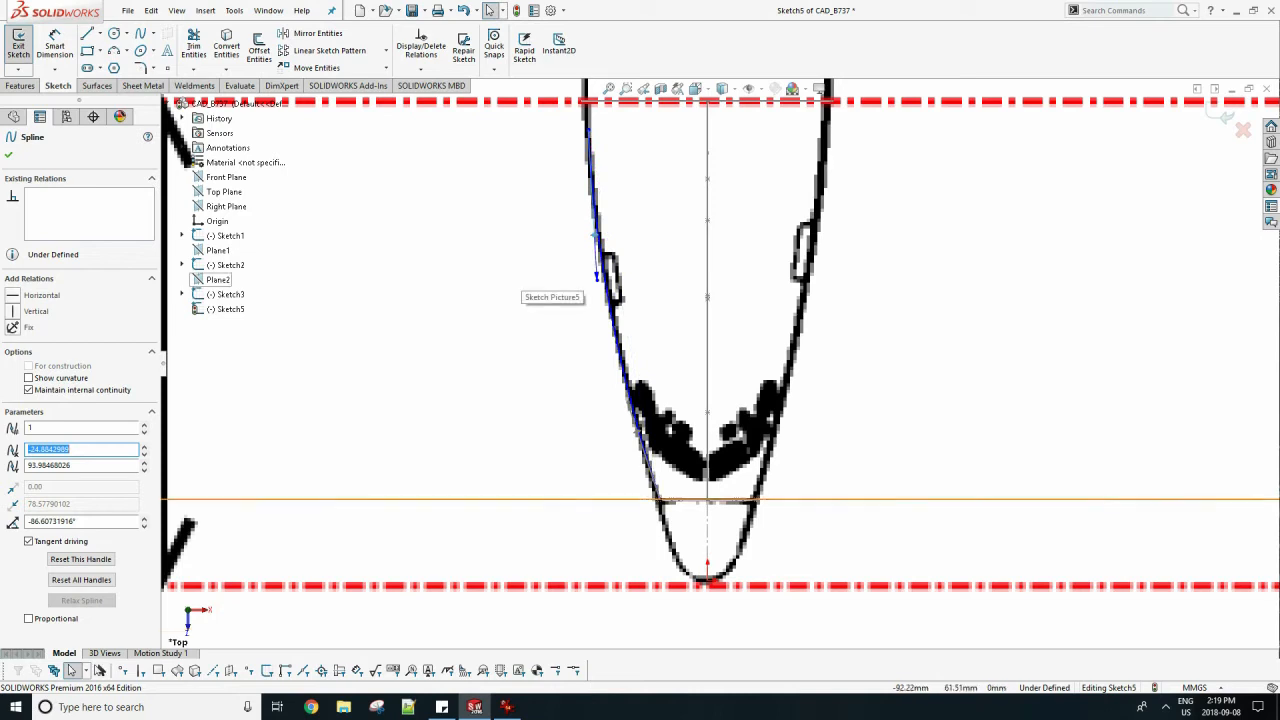
key(Escape)
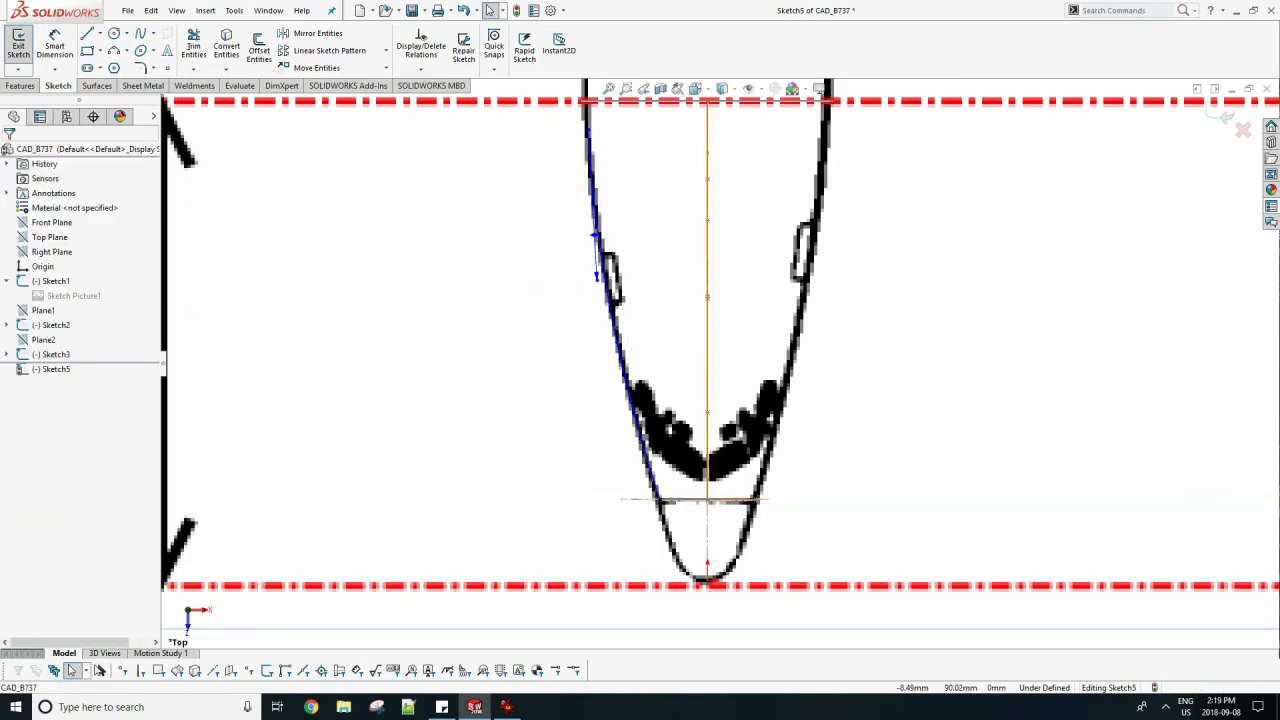
scroll(614, 185, down, 3)
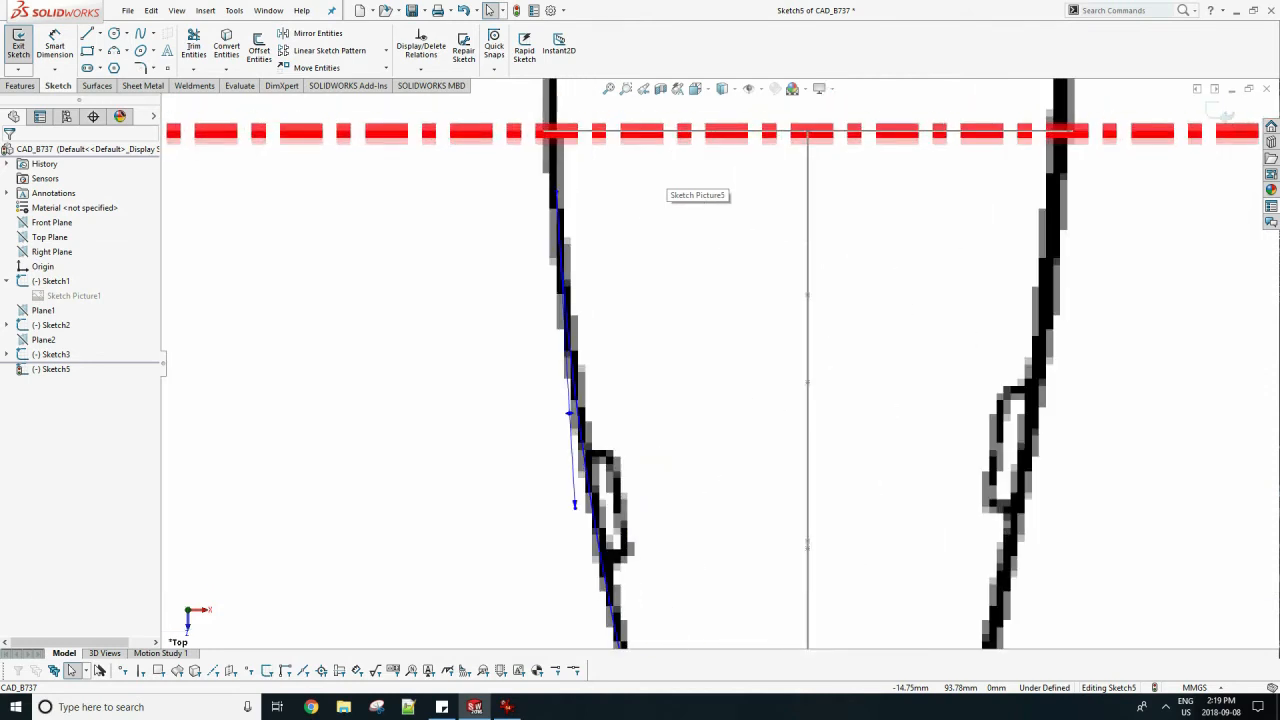
scroll(614, 150, down, 1)
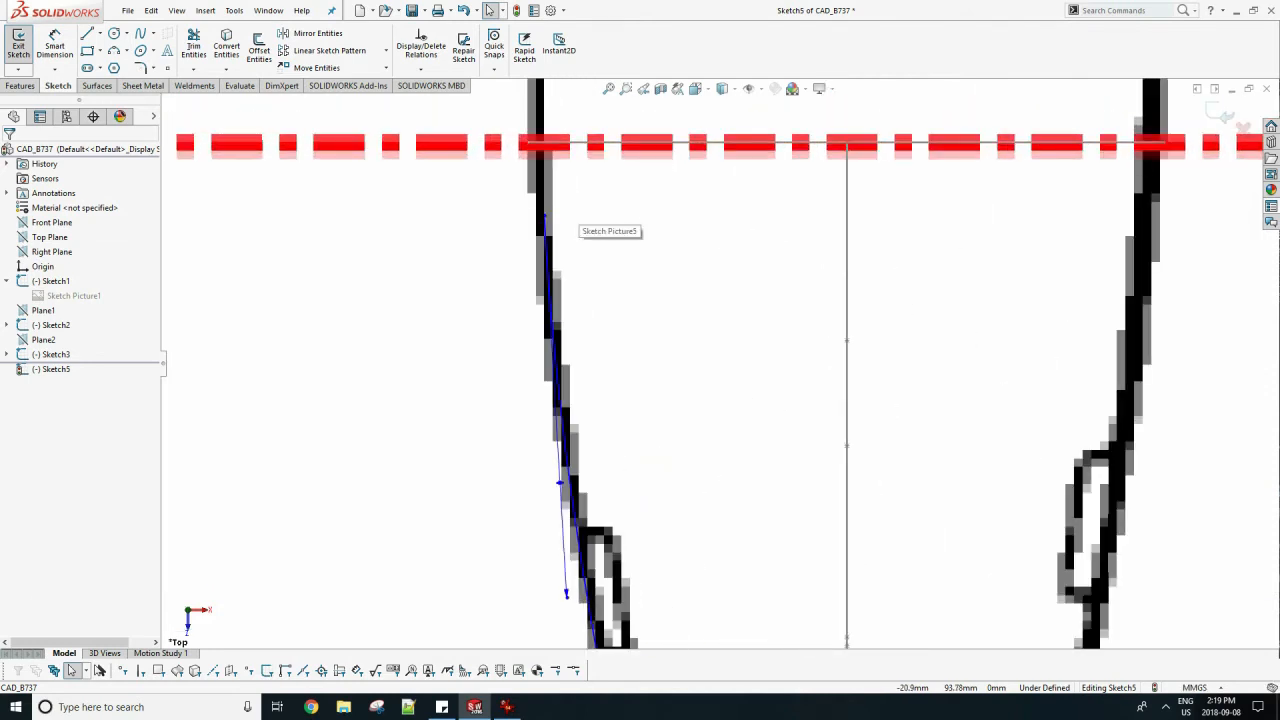
scroll(588, 218, up, 2)
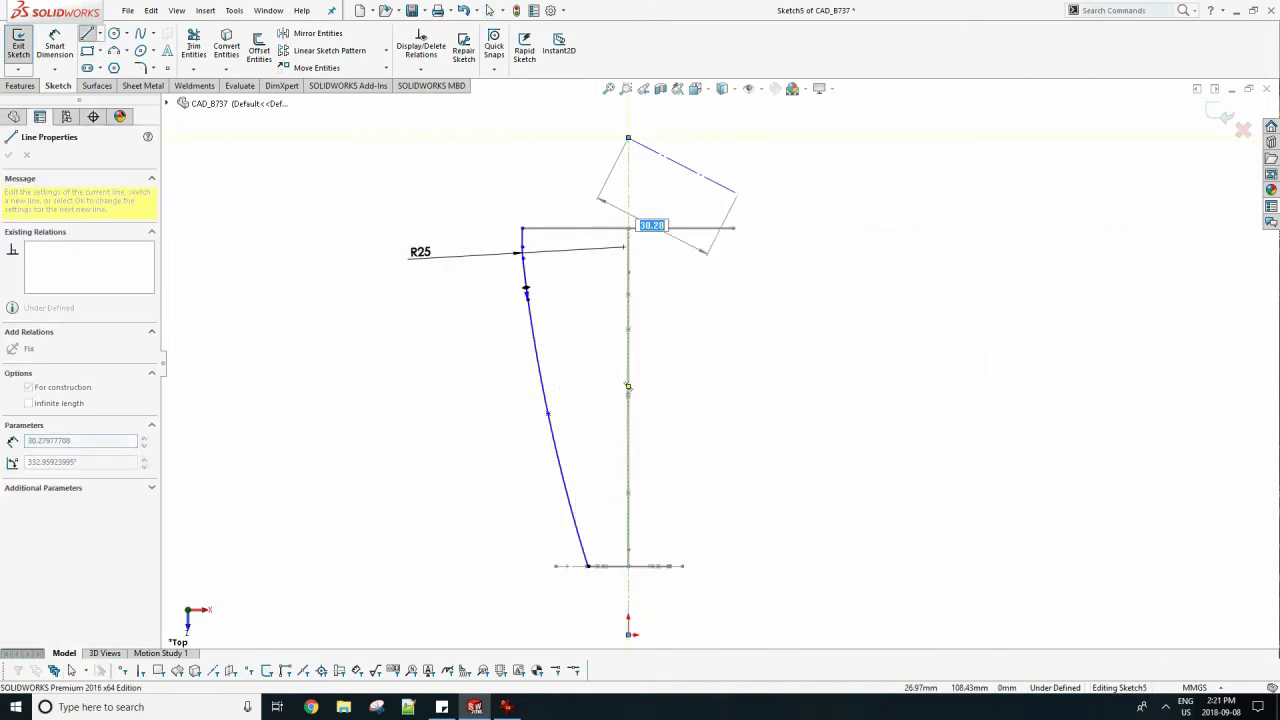
key(Escape)
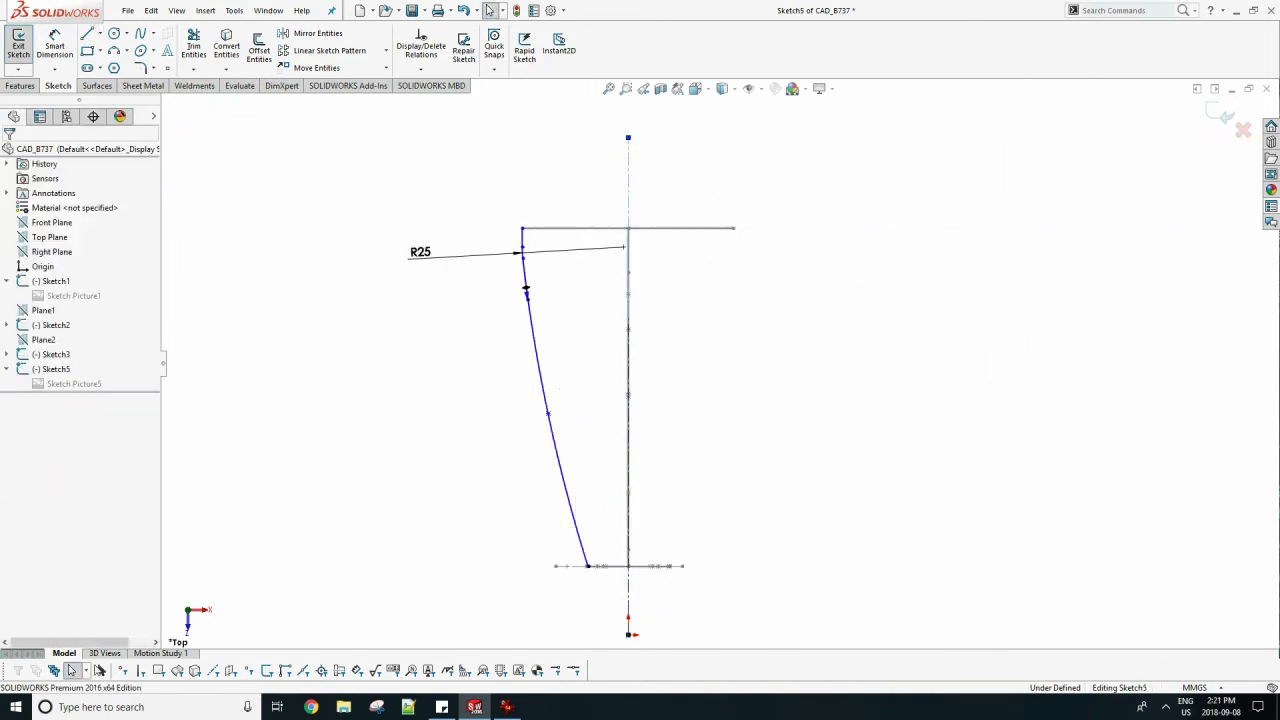
Mirror the left spline, the R25 arc and the short straight line about the vertical centerline.
click(317, 33)
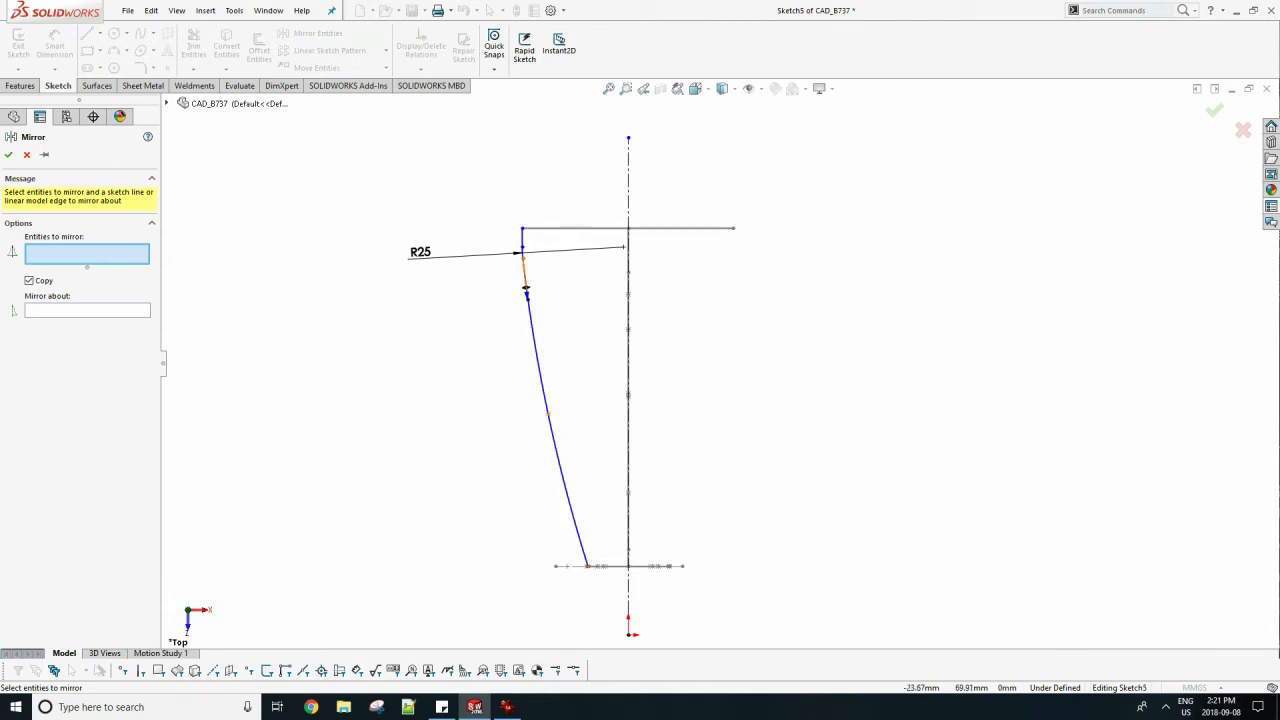
click(526, 288)
scroll(527, 290, down, 4)
click(531, 248)
click(530, 215)
click(87, 332)
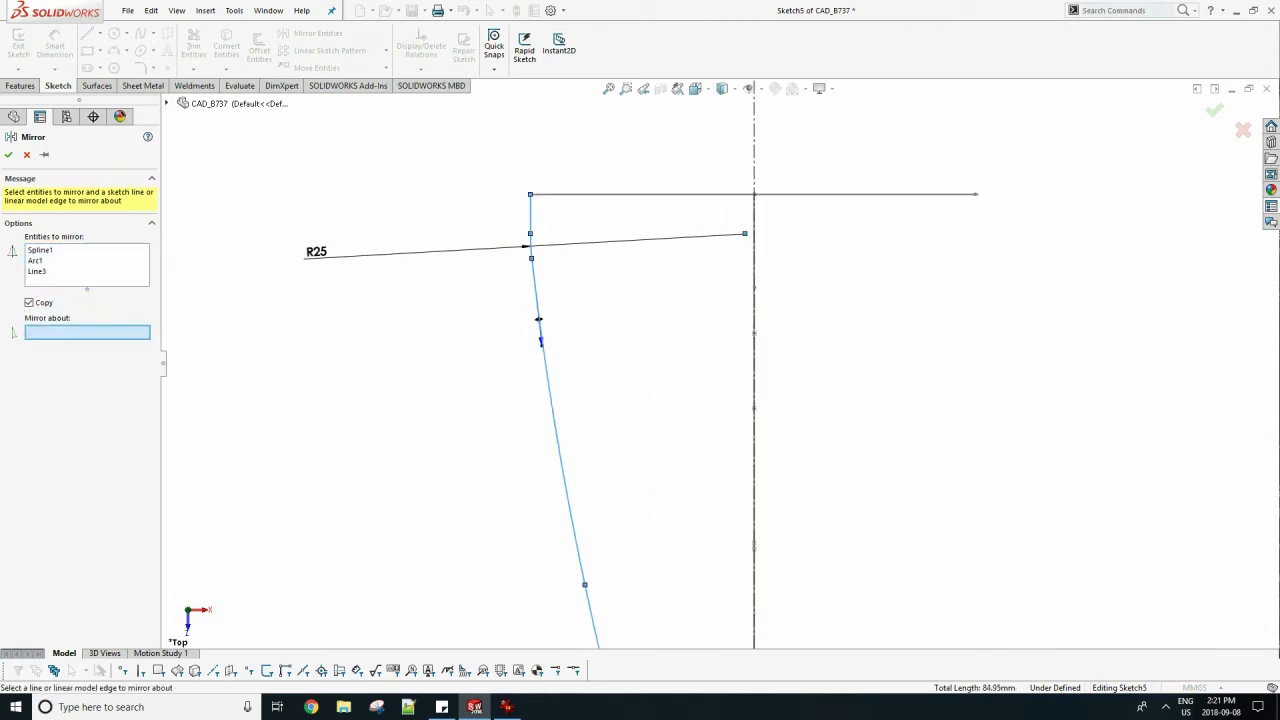
click(754, 400)
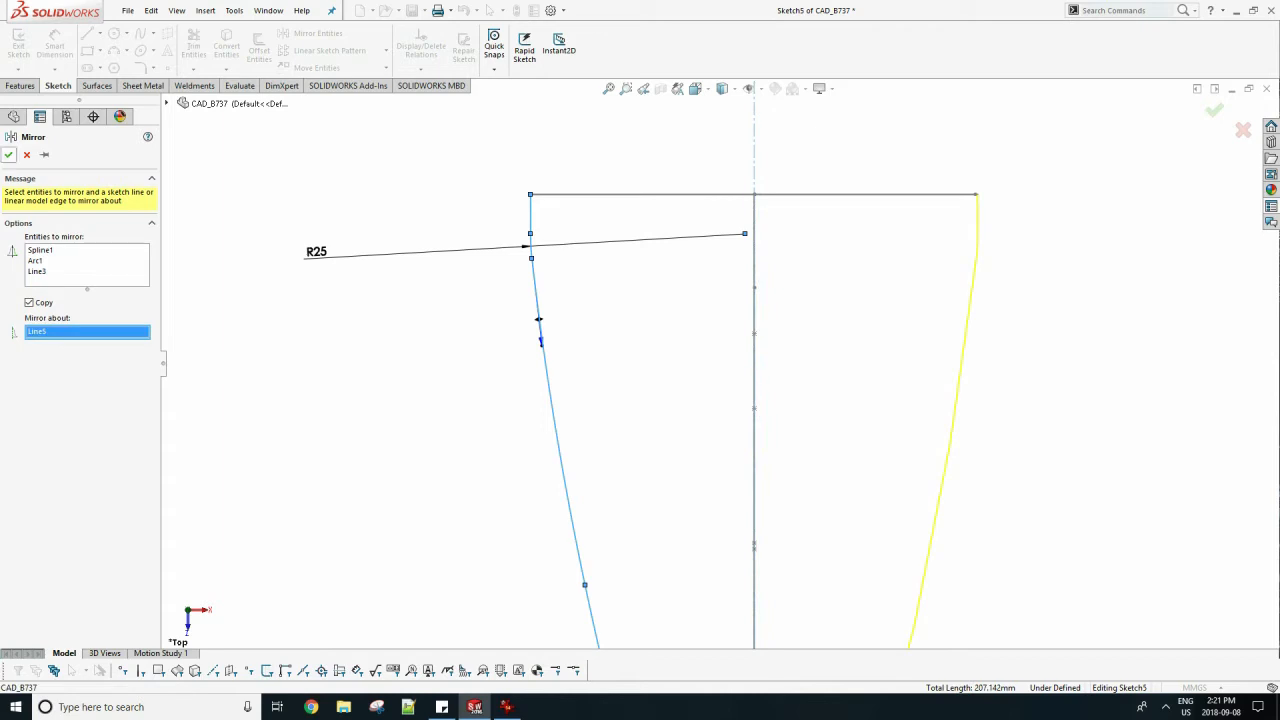
click(8, 155)
scroll(720, 364, up, 4)
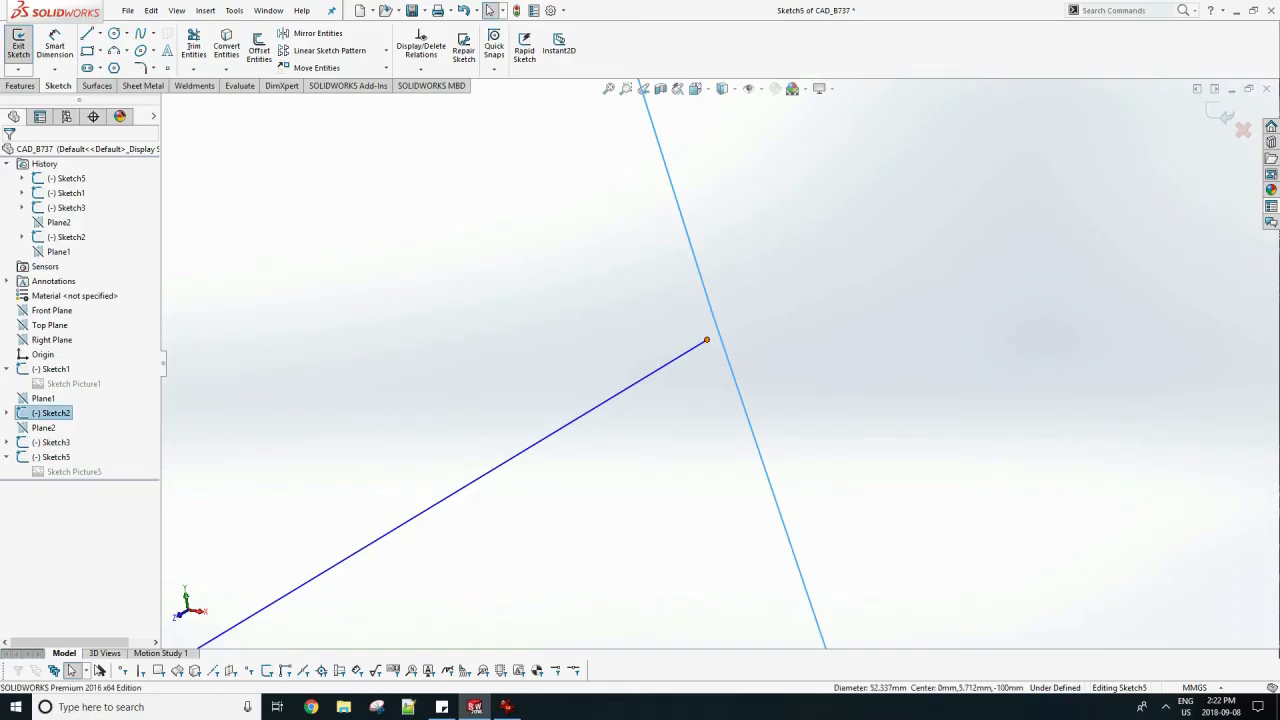
Add a Pierce relation between the rear endpoint of the left short line and the Sketch2 fuselage circle.
click(707, 340)
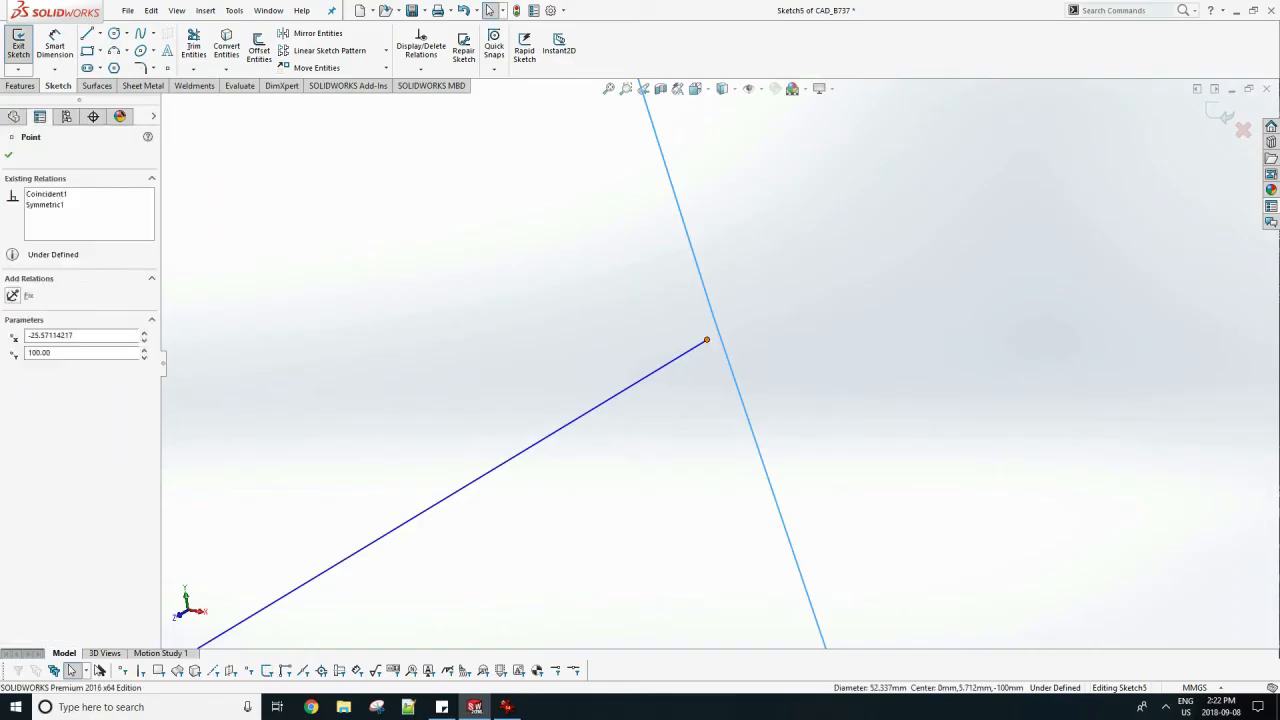
ctrl+click(716, 340)
click(13, 402)
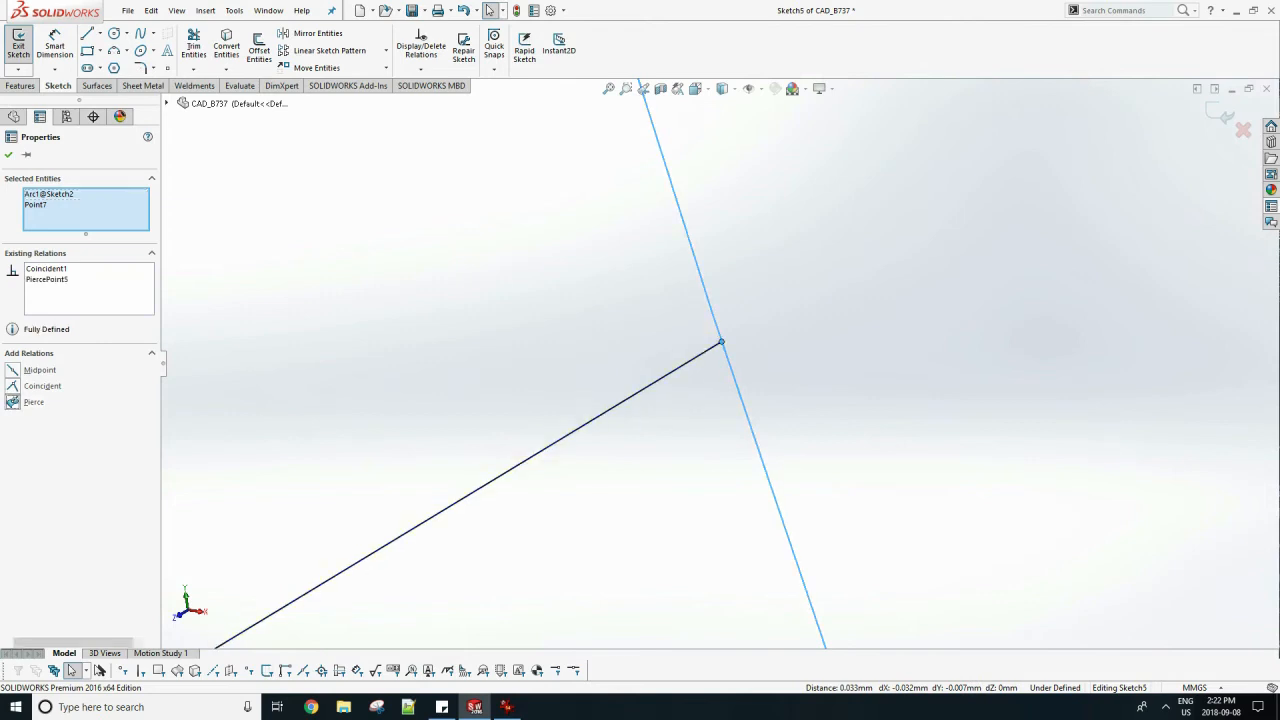
click(8, 155)
scroll(720, 364, up, 4)
scroll(719, 358, up, 6)
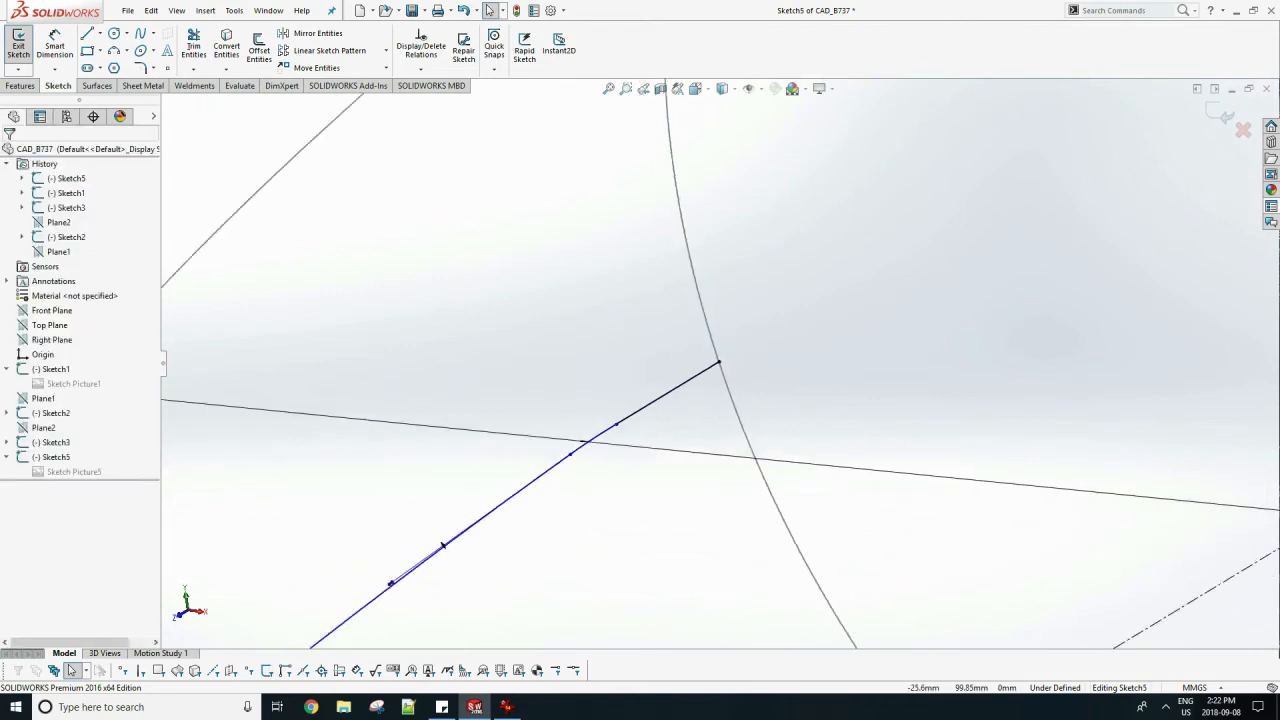
Try to add a Pierce relation between the left spline's front endpoint and the nose cross-section spline in Sketch3.
scroll(1117, 418, down, 6)
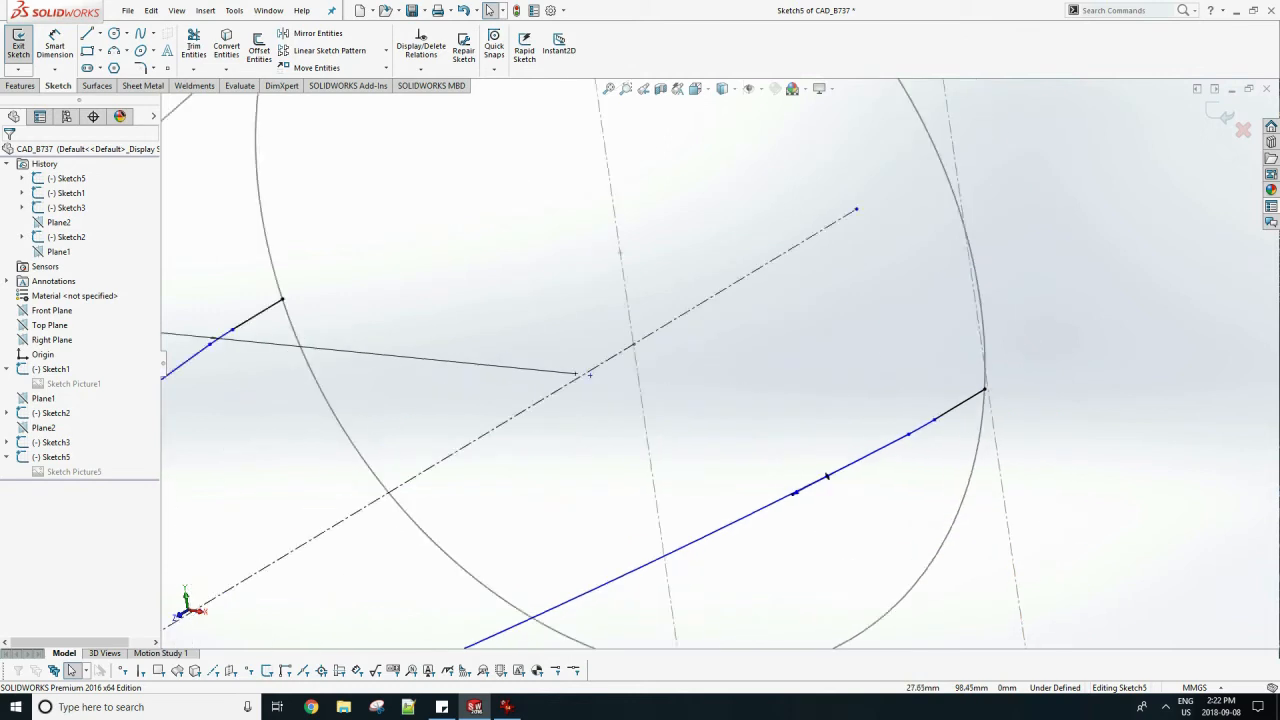
scroll(860, 376, up, 8)
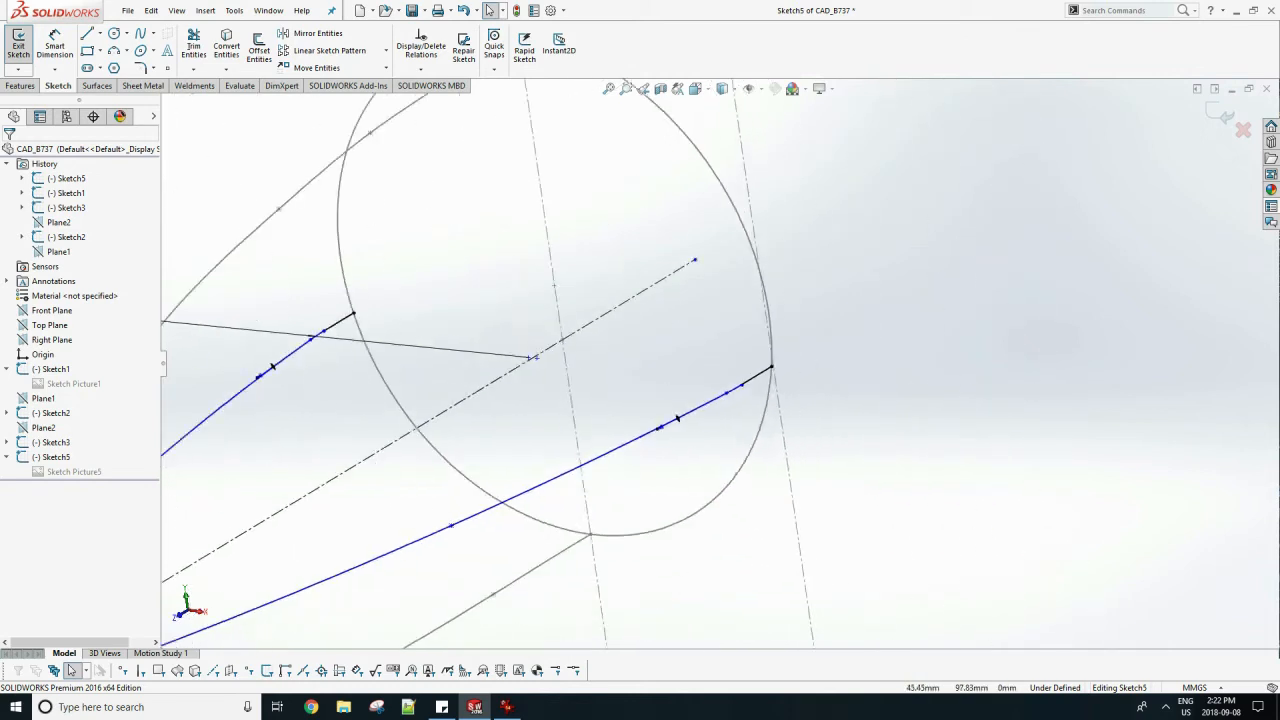
scroll(402, 495, down, 6)
scroll(485, 461, down, 6)
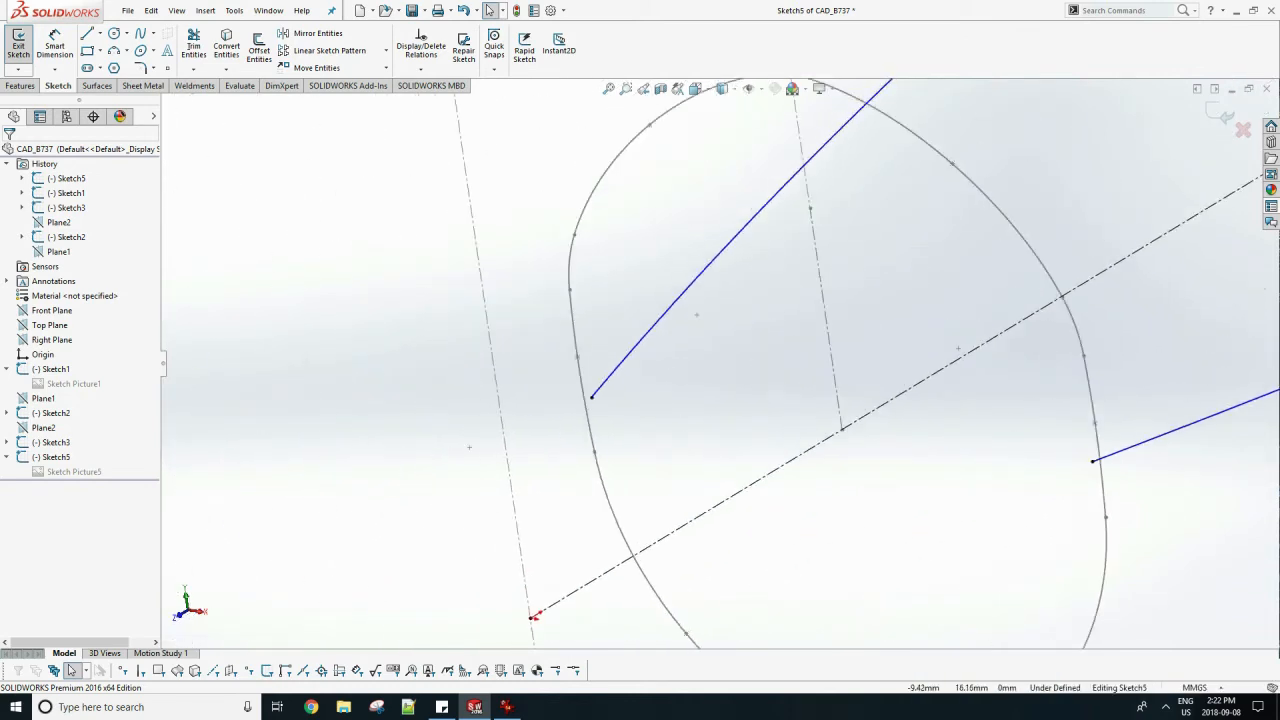
click(626, 375)
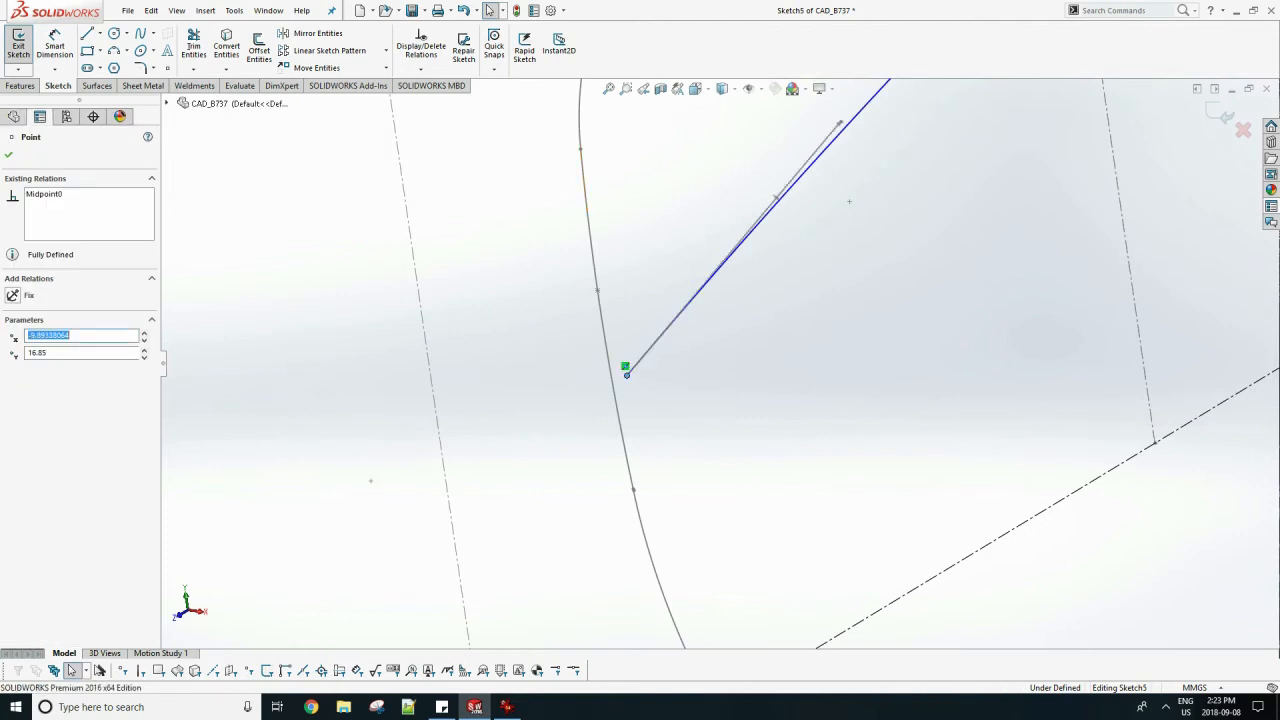
ctrl+click(621, 366)
click(13, 418)
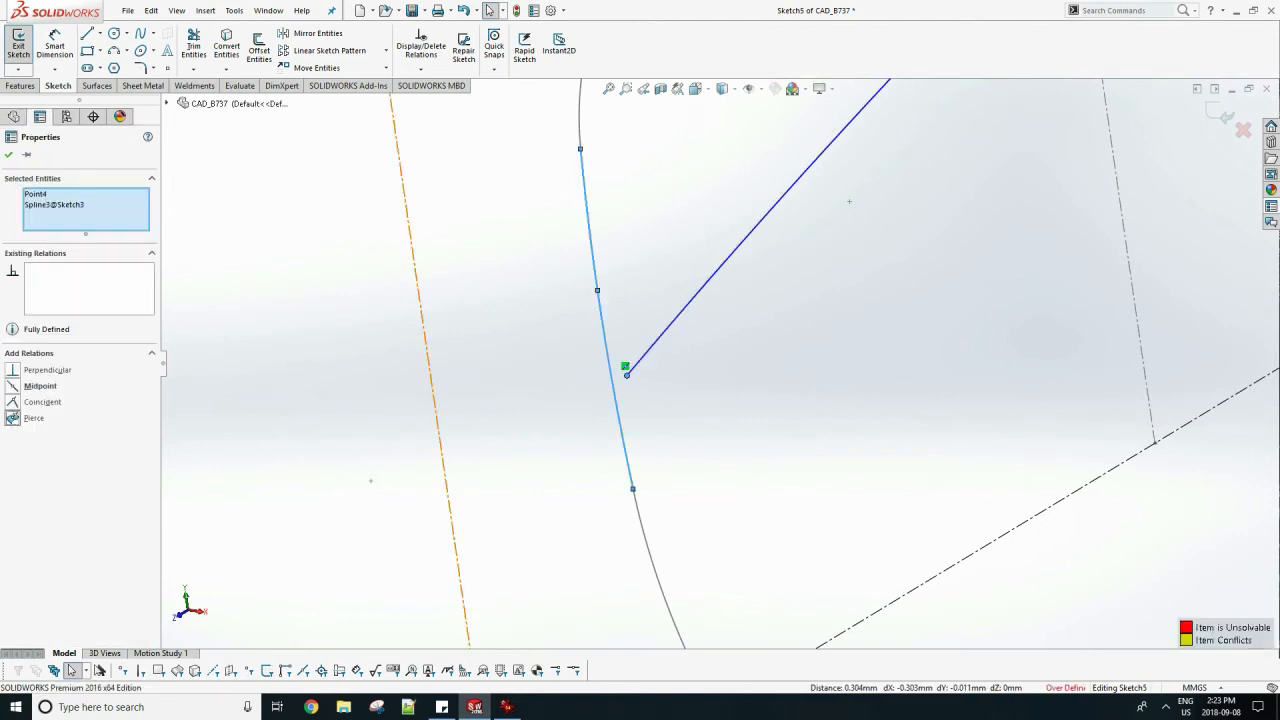
Examine the conflicting relations of the over-defined sketch in SketchXpert's manual repair list.
key(Escape)
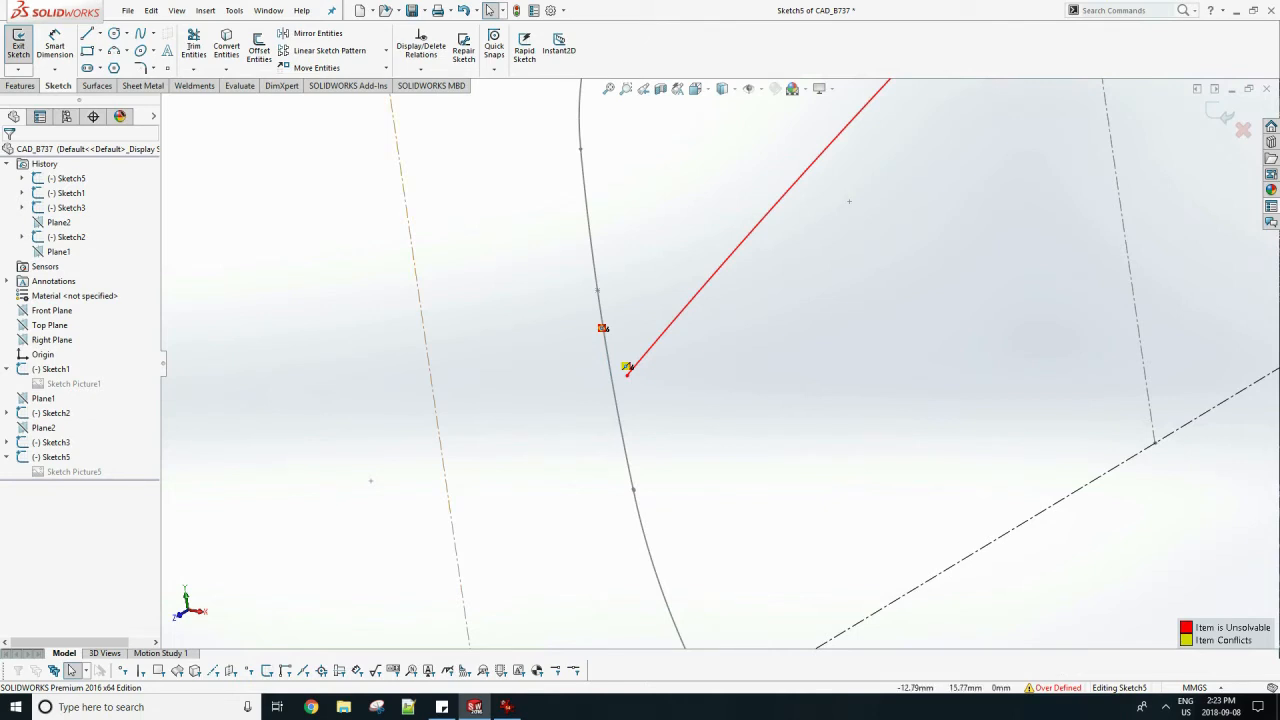
click(1058, 688)
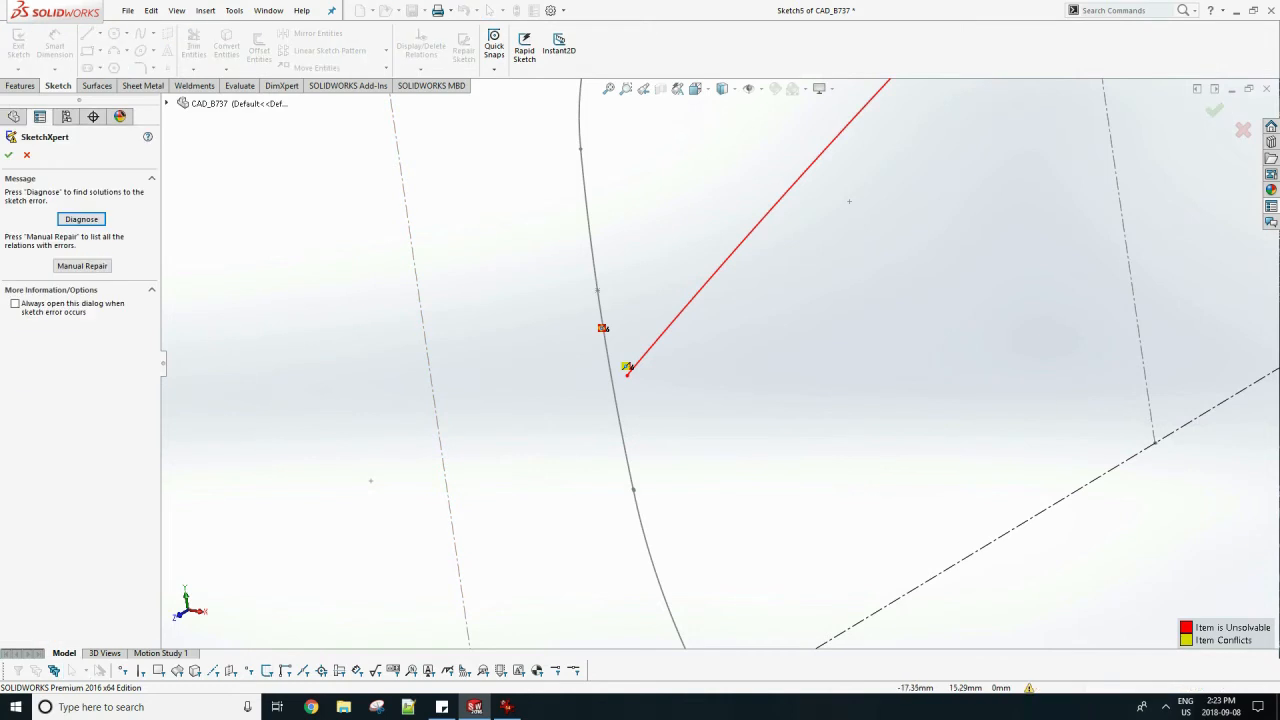
click(82, 266)
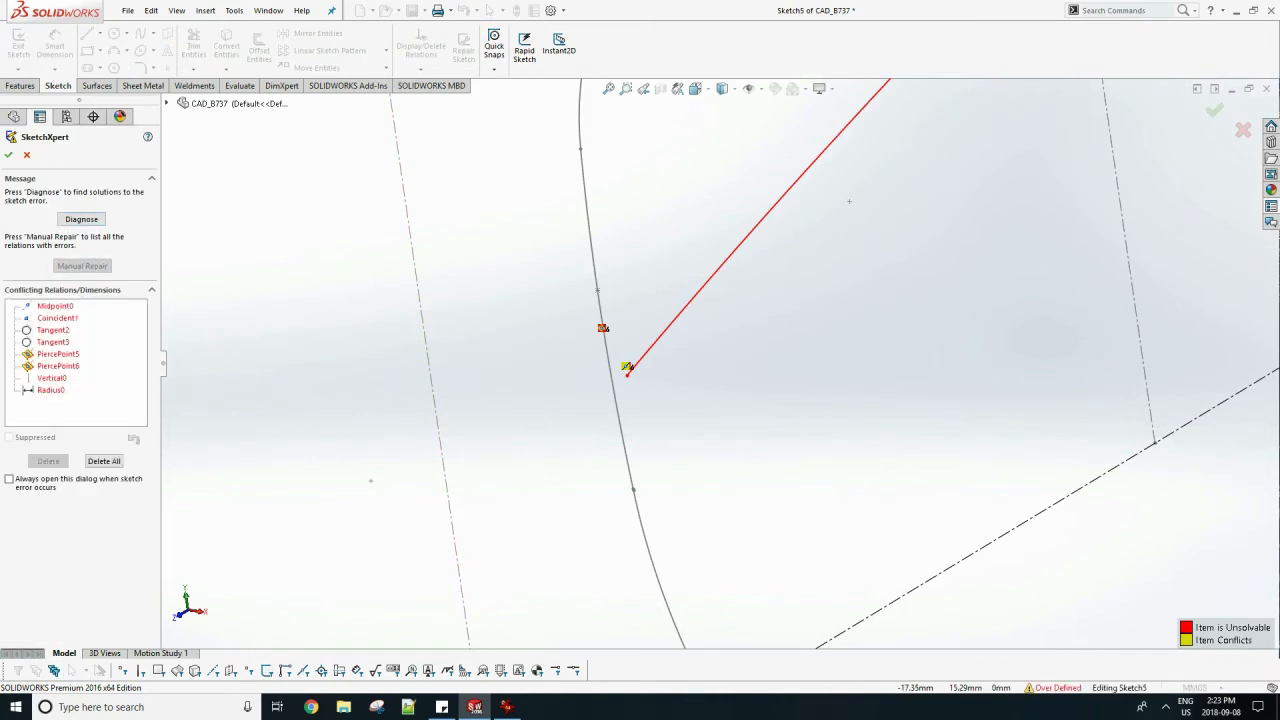
click(52, 378)
click(53, 342)
click(53, 330)
click(53, 342)
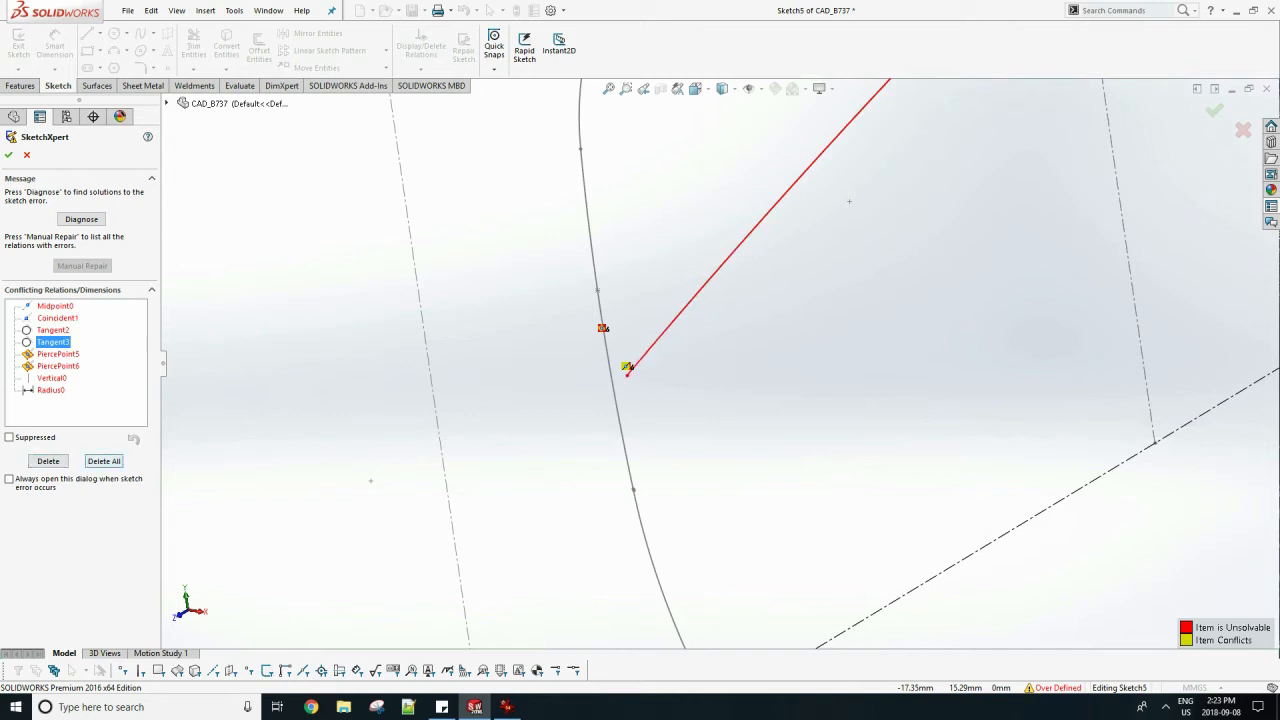
key(Escape)
key(Escape)
Diagnose the over-defined sketch with SketchXpert and accept the second solution, which deletes the Midpoint0 relation.
click(1112, 688)
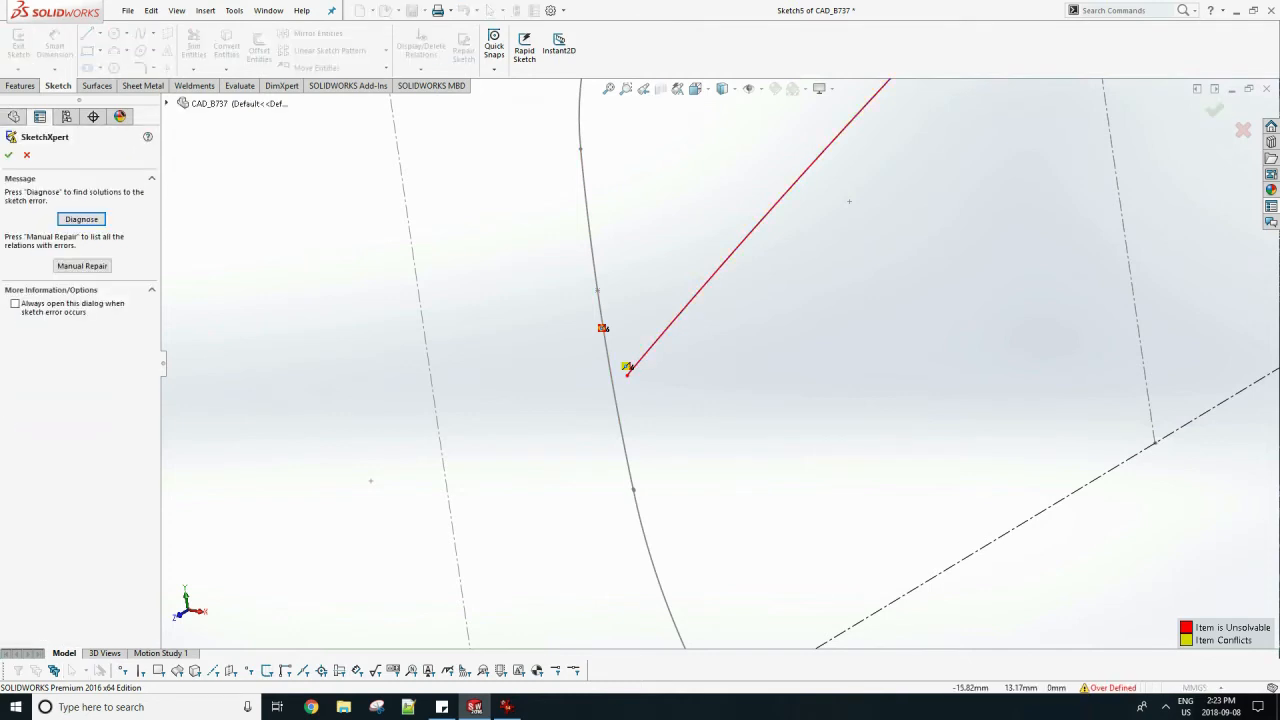
click(82, 266)
click(82, 219)
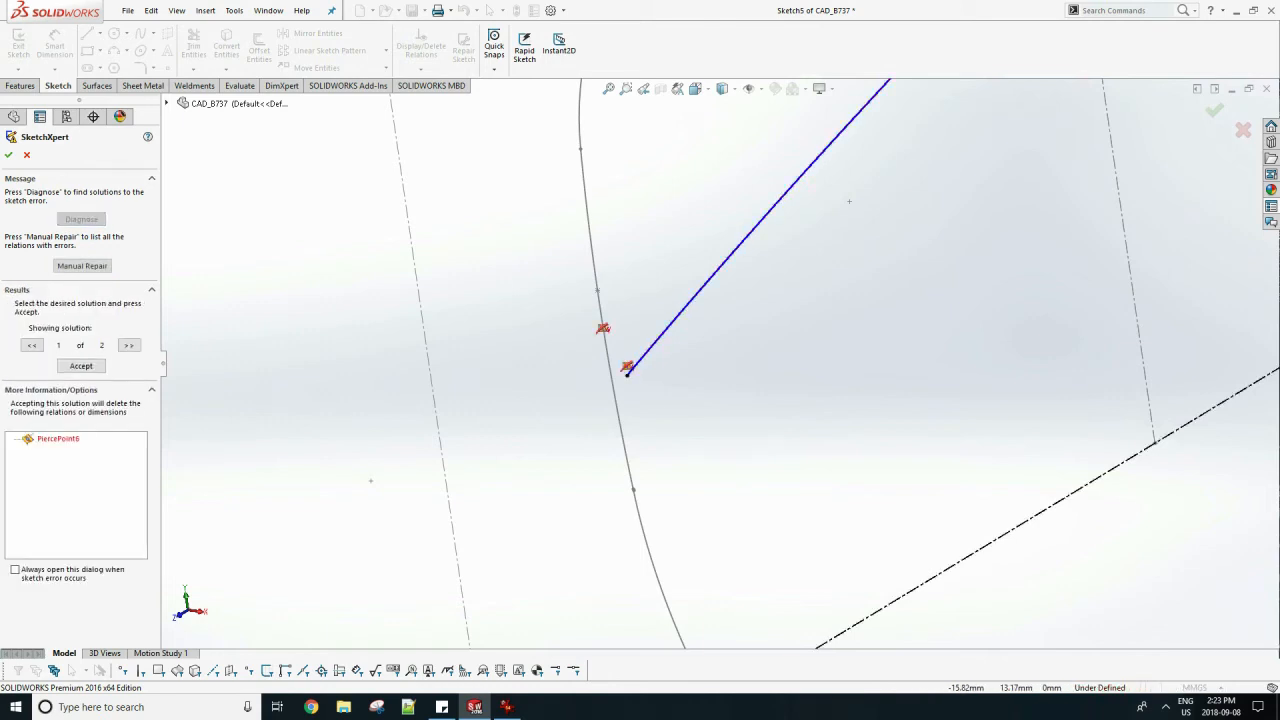
click(128, 345)
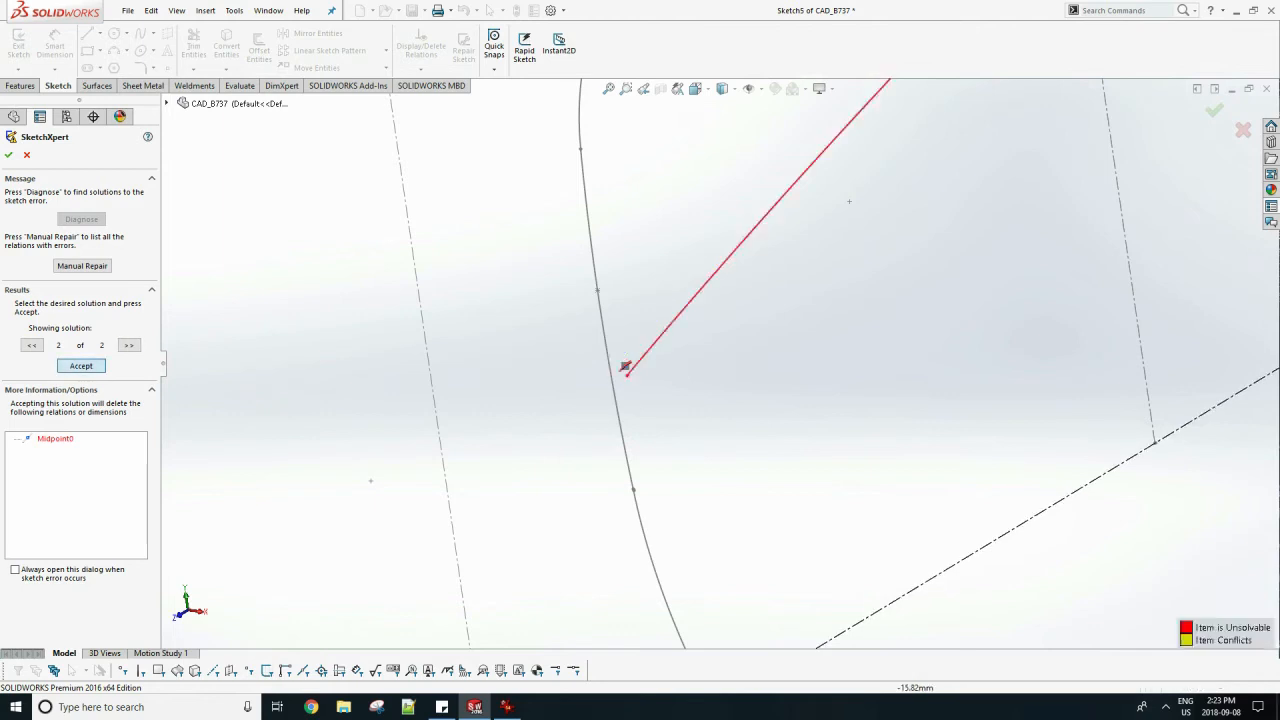
click(81, 366)
click(8, 155)
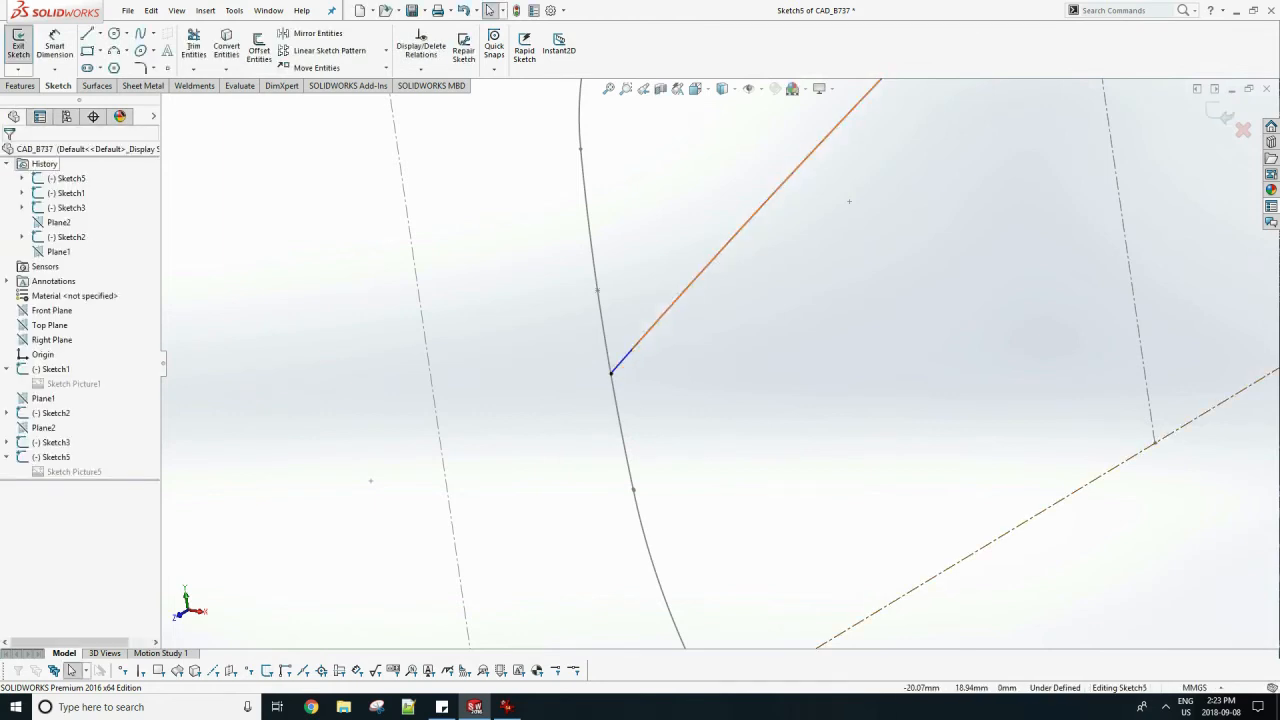
scroll(849, 201, up, 10)
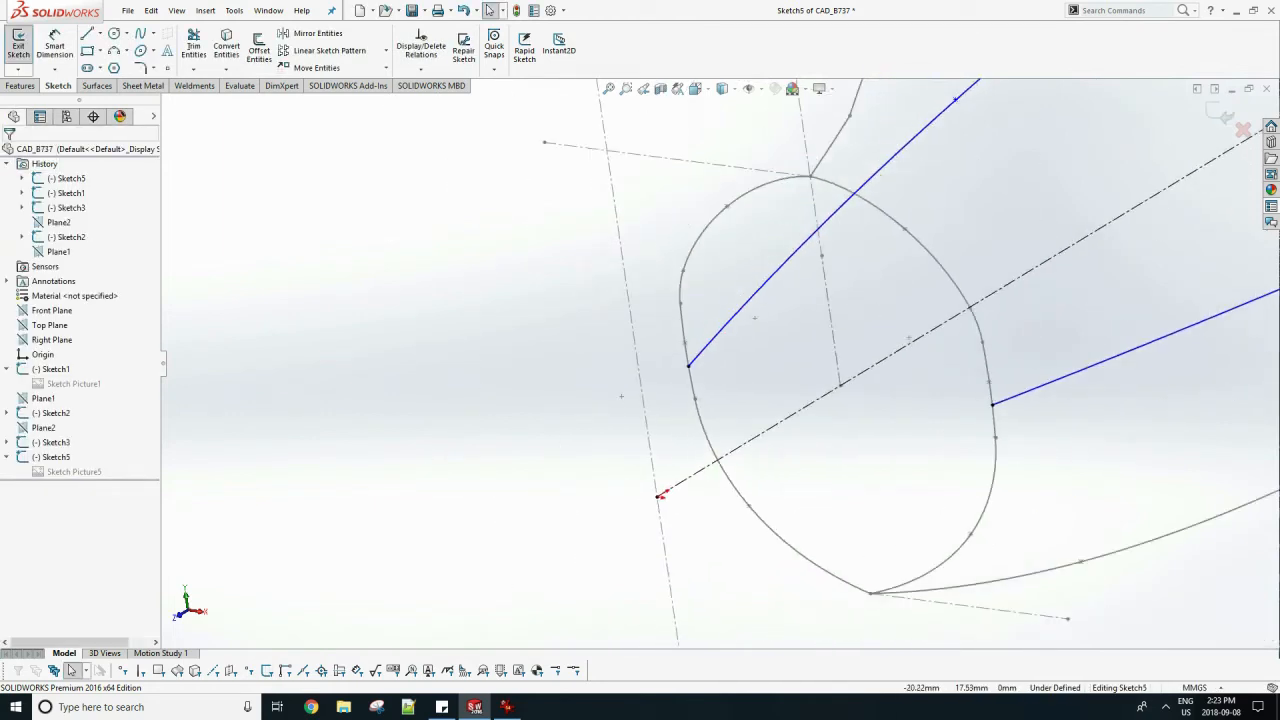
key(space)
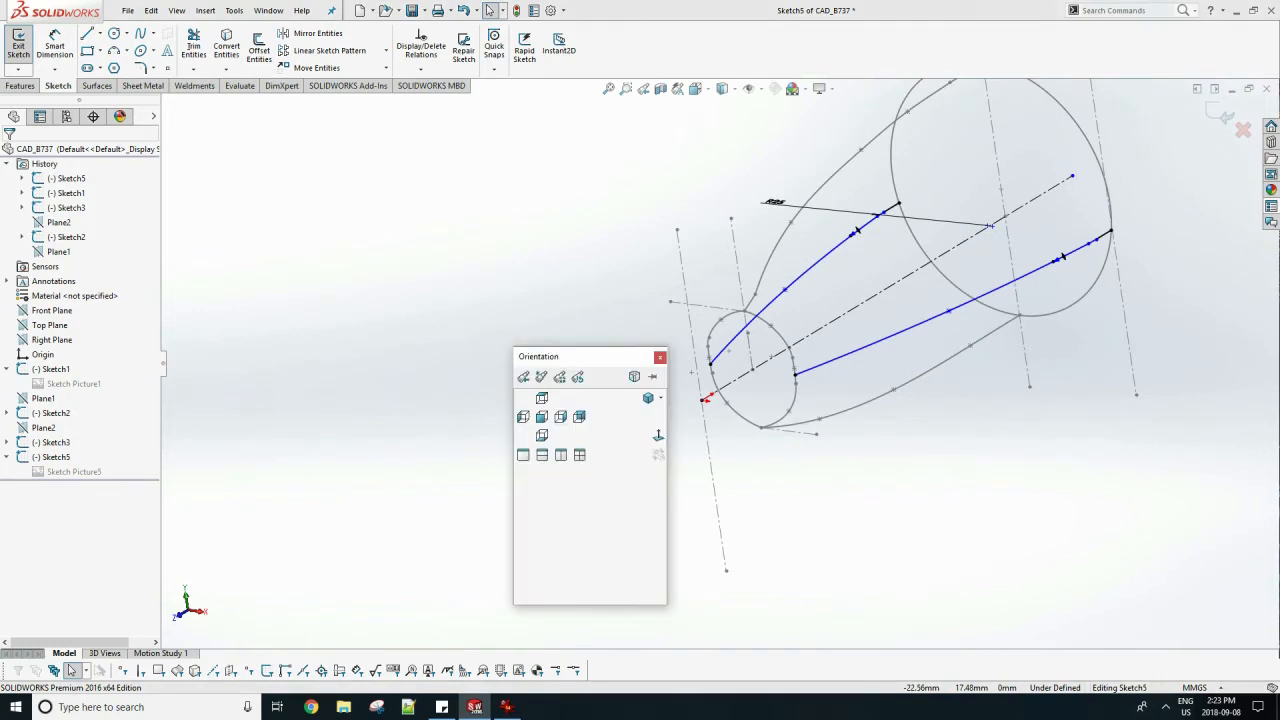
click(658, 436)
scroll(565, 478, down, 2)
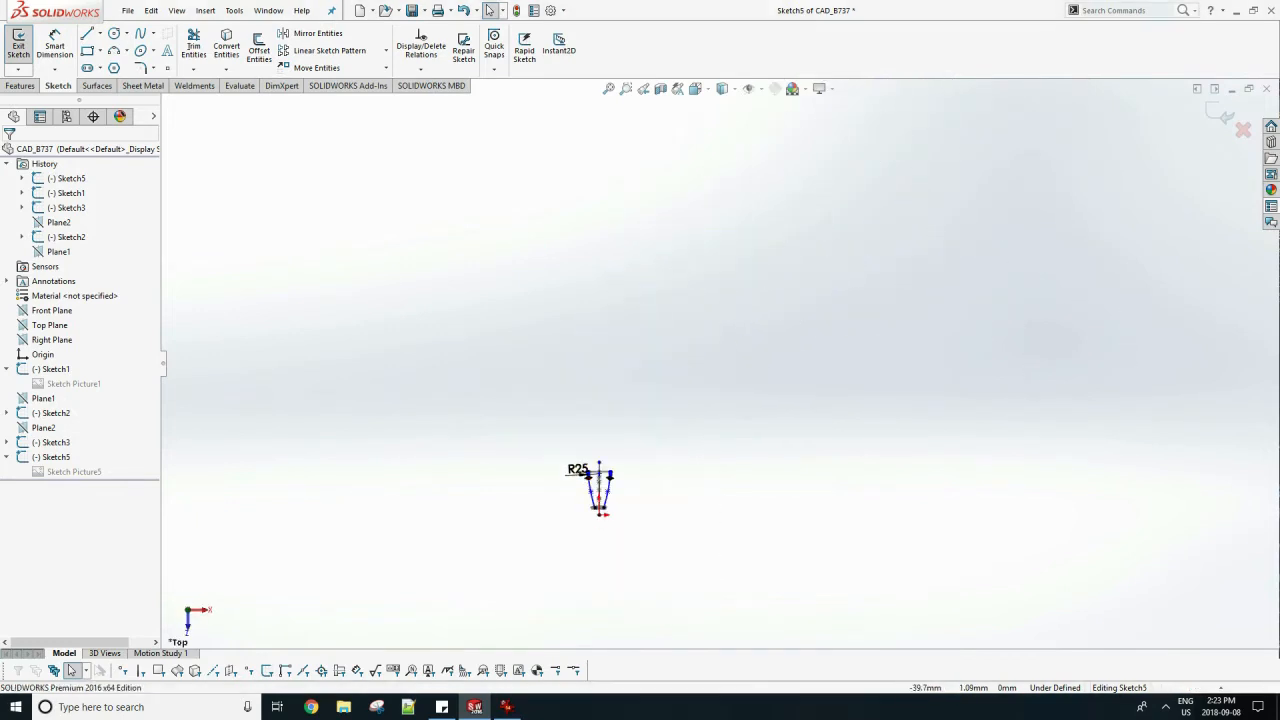
middle_drag(563, 475, 445, 350)
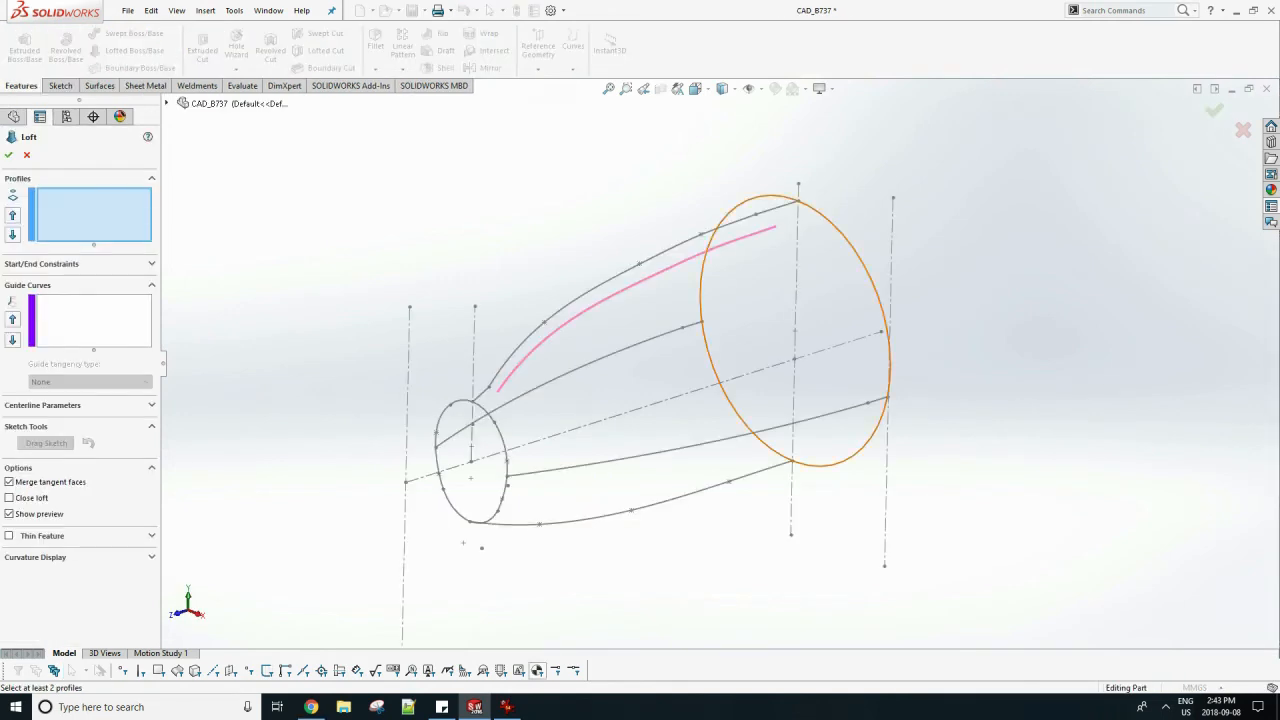
Set the Sketch2 fuselage circle and the closed nose cross-section as the two profiles of a loft.
click(701, 280)
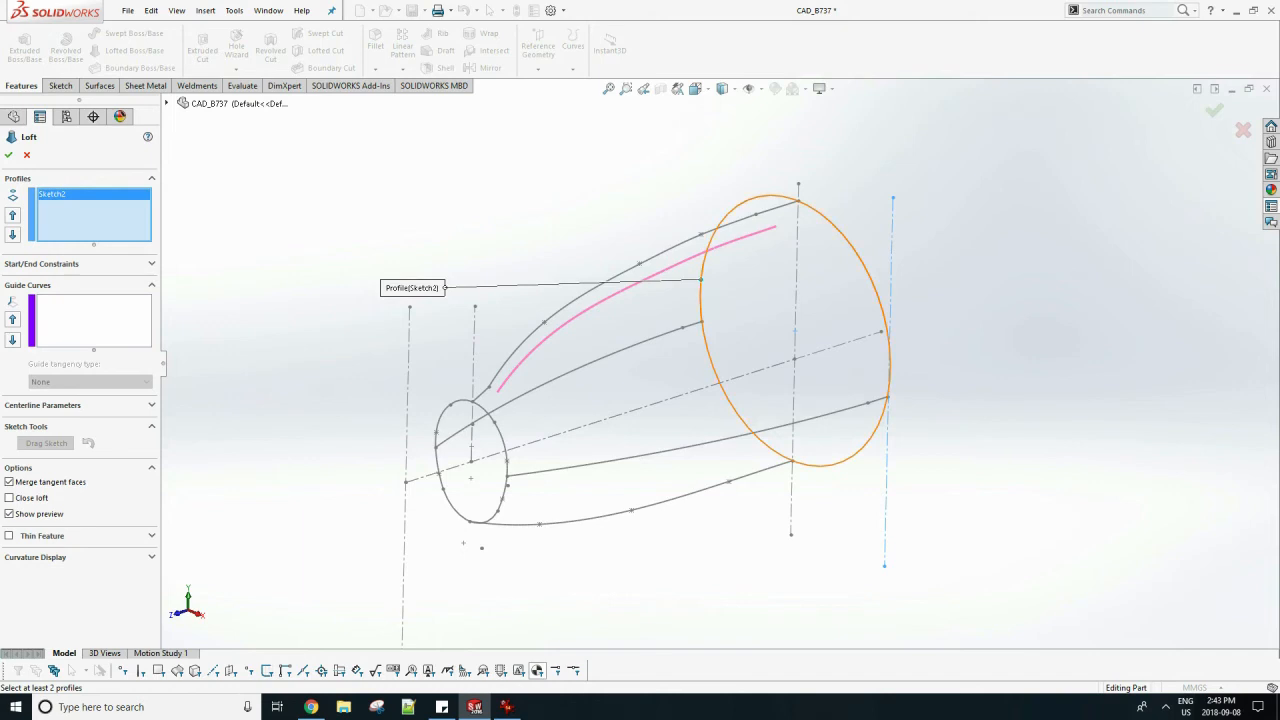
click(476, 404)
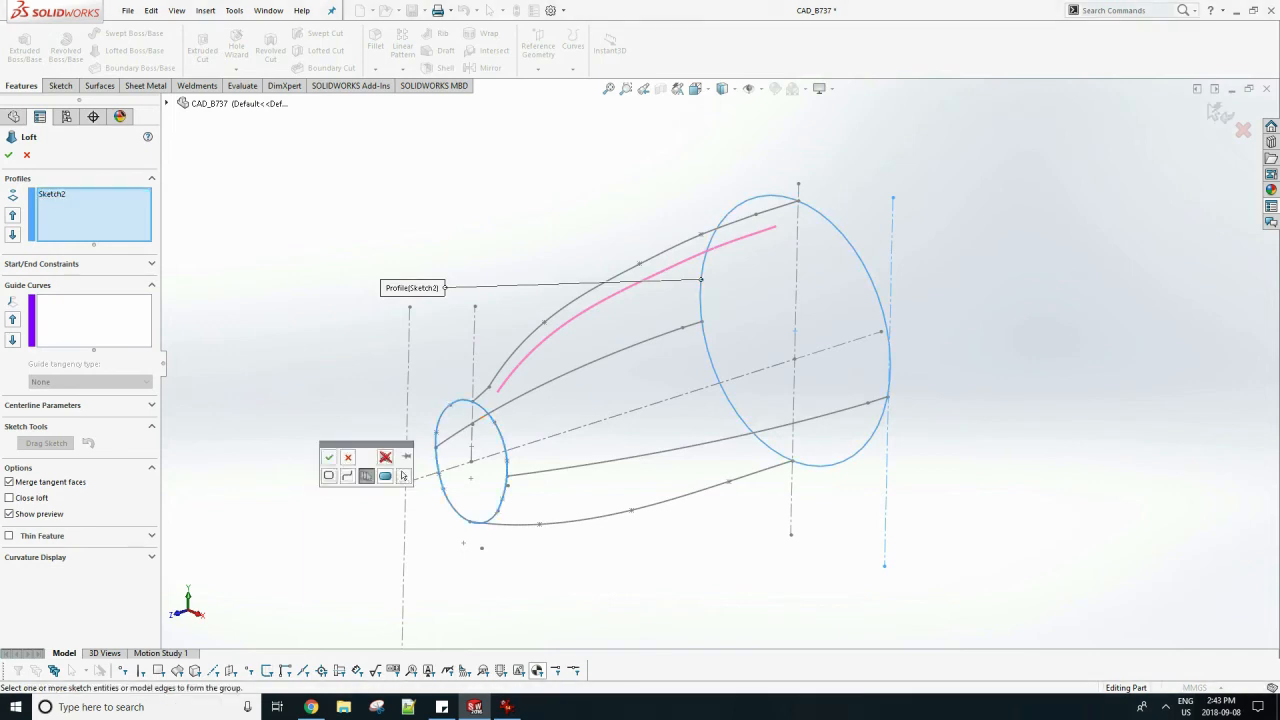
click(329, 457)
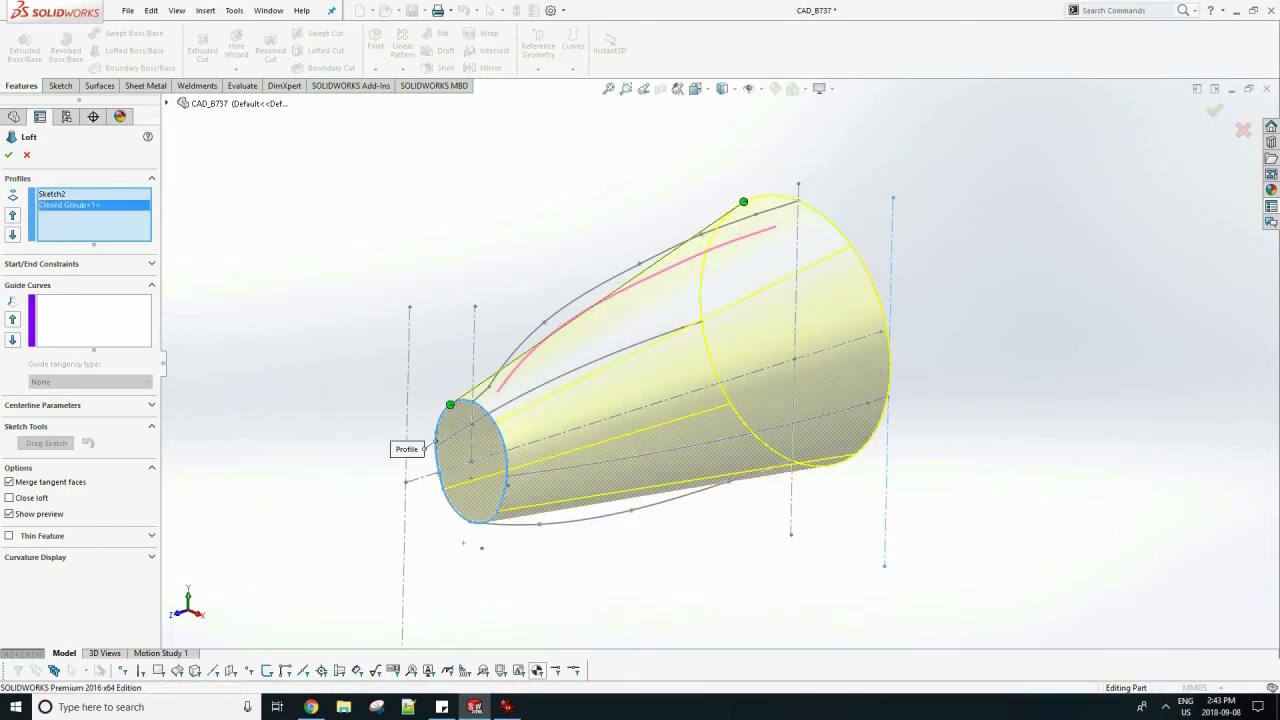
Add the upper, lower and both side profile curves as loft guide curves and create the front fuselage loft.
click(94, 321)
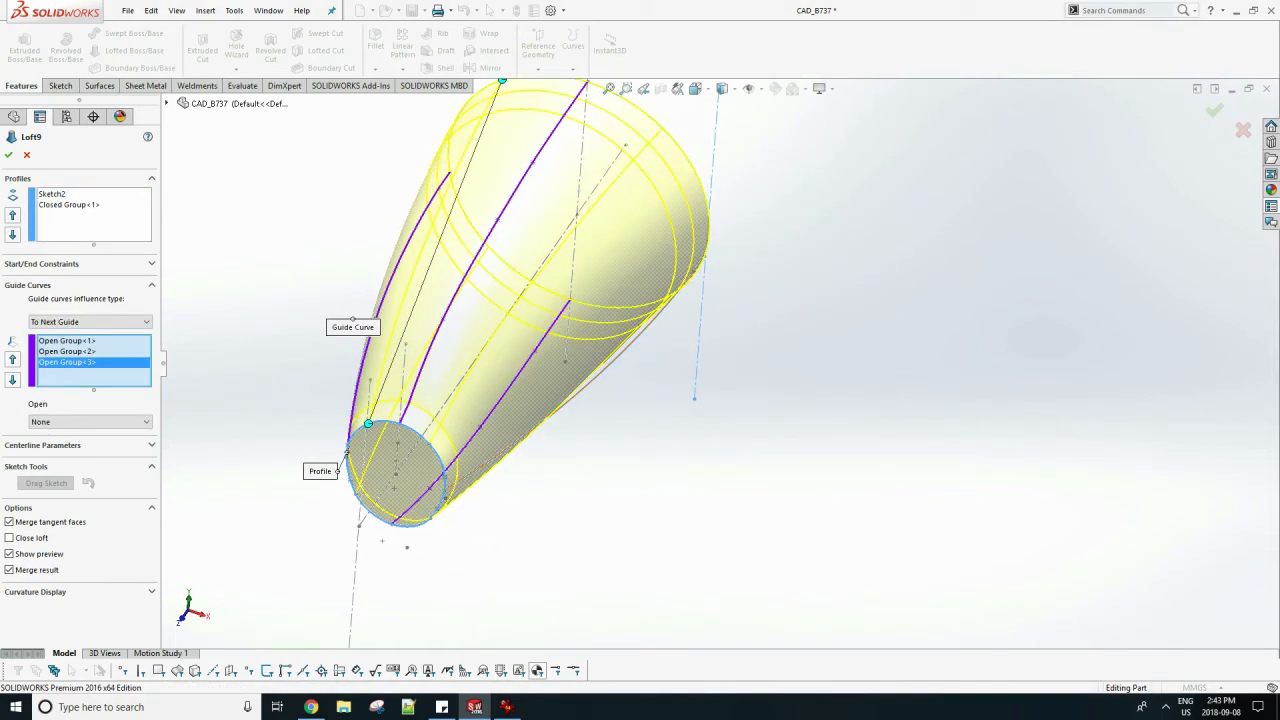
click(675, 295)
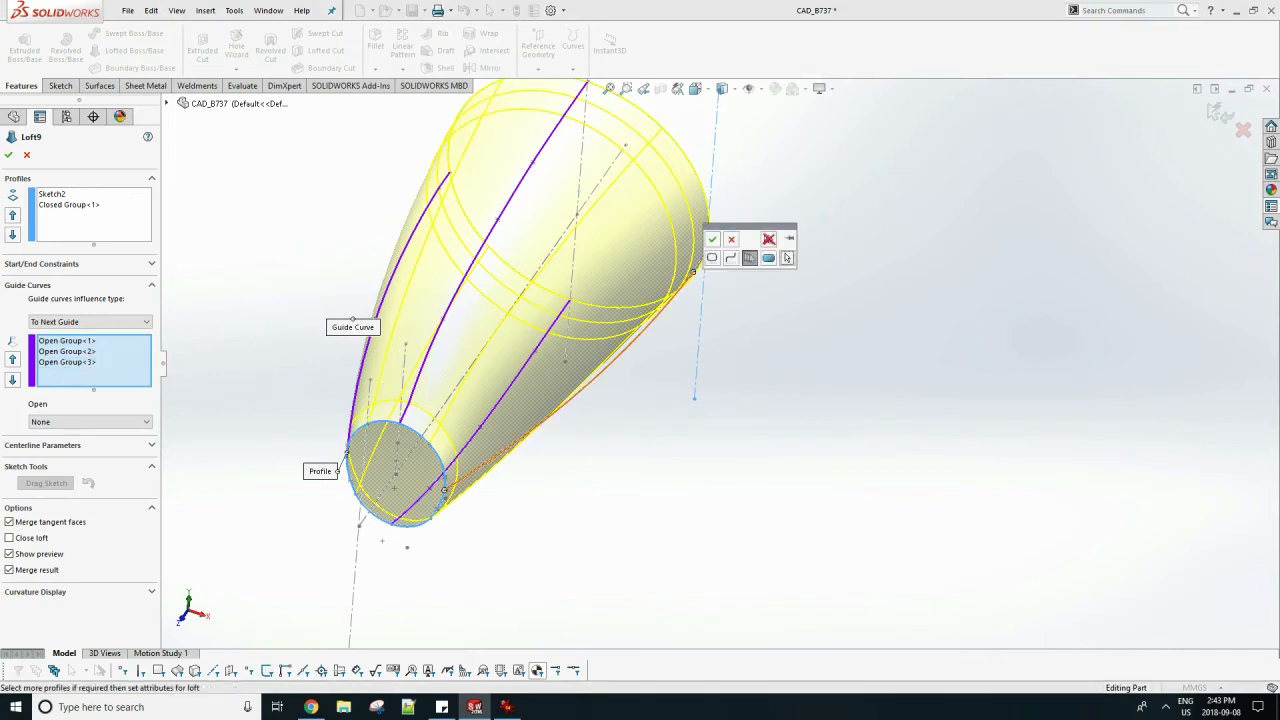
click(712, 239)
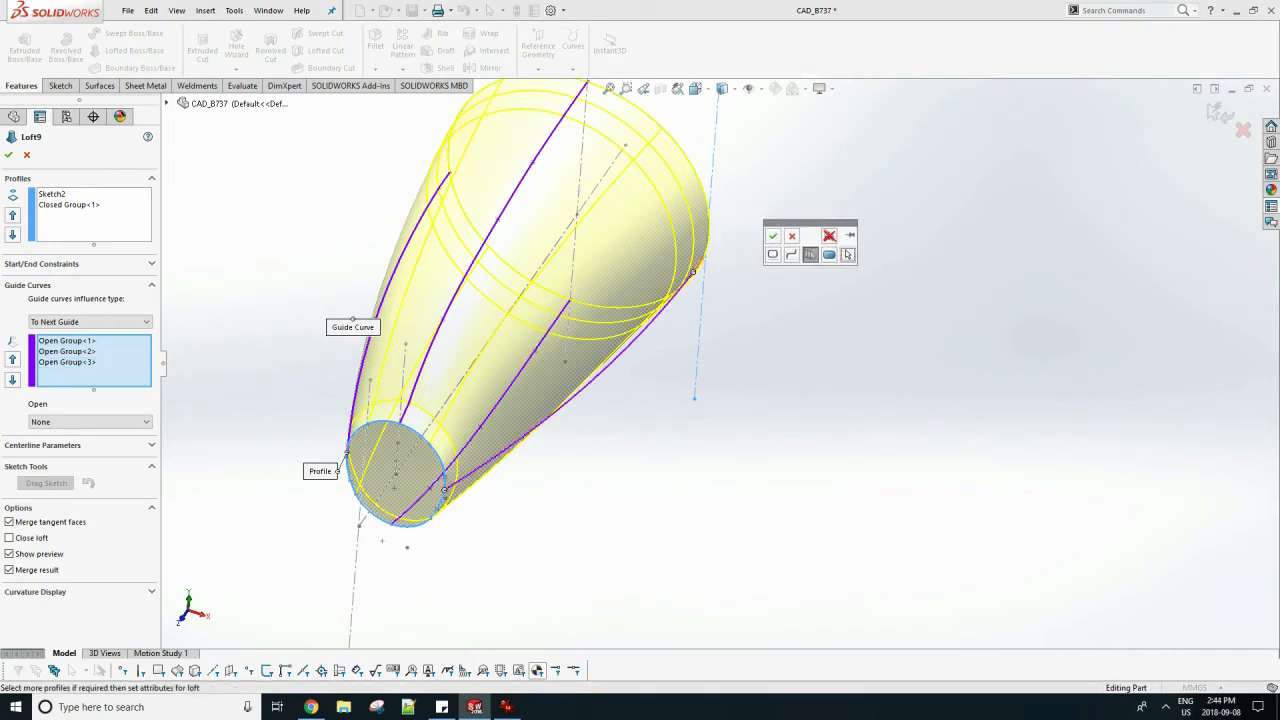
click(772, 235)
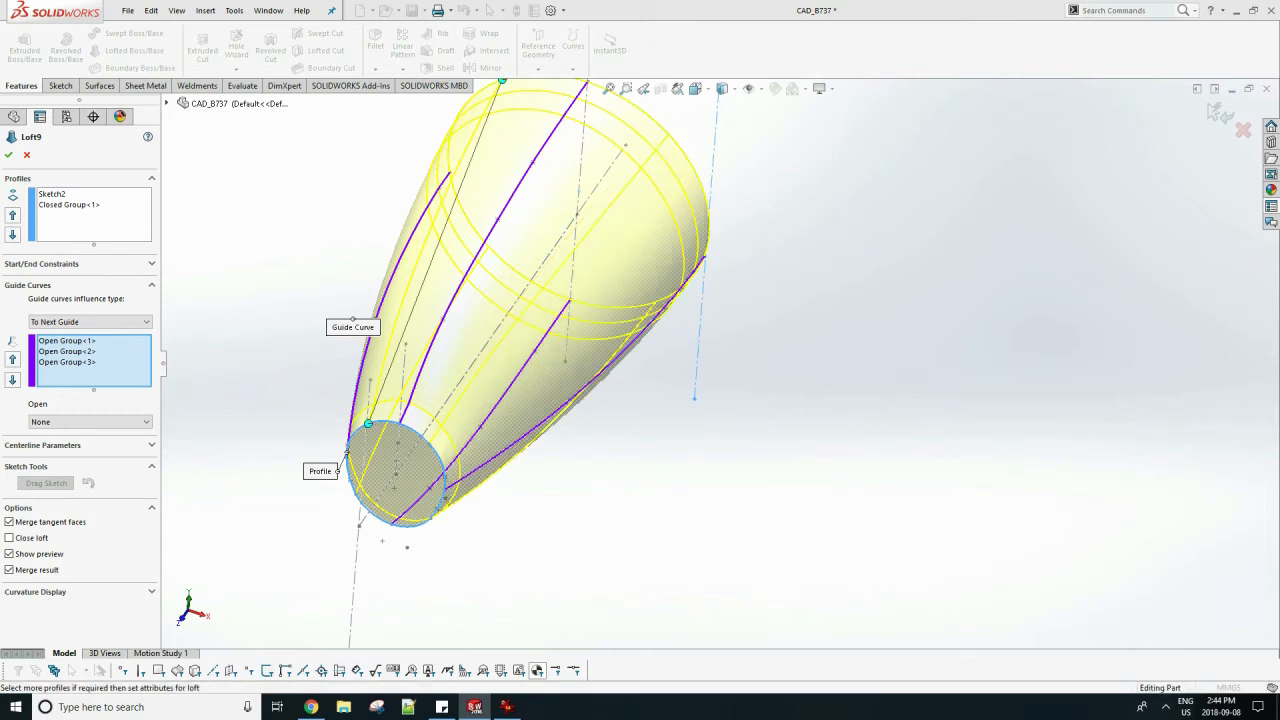
click(9, 155)
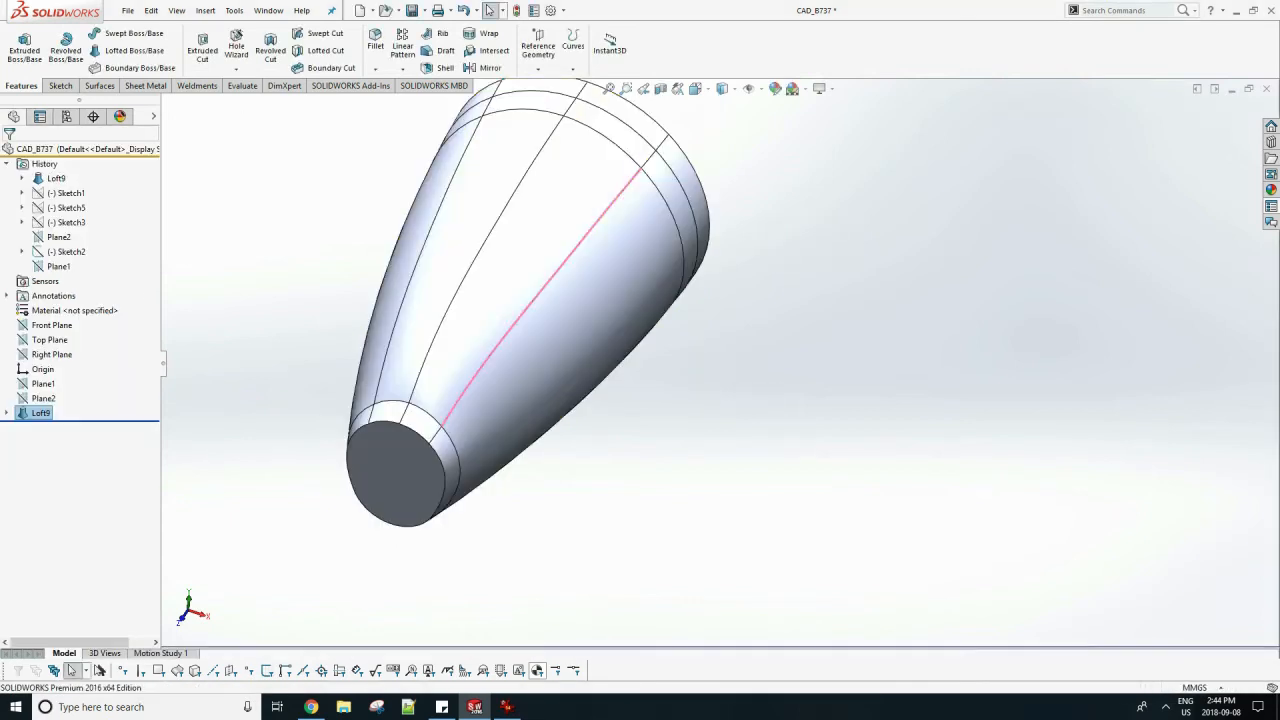
Sketch a circle of about 9 mm radius centered on the origin on Plane3, in front of the nose face.
scroll(720, 363, up, 1)
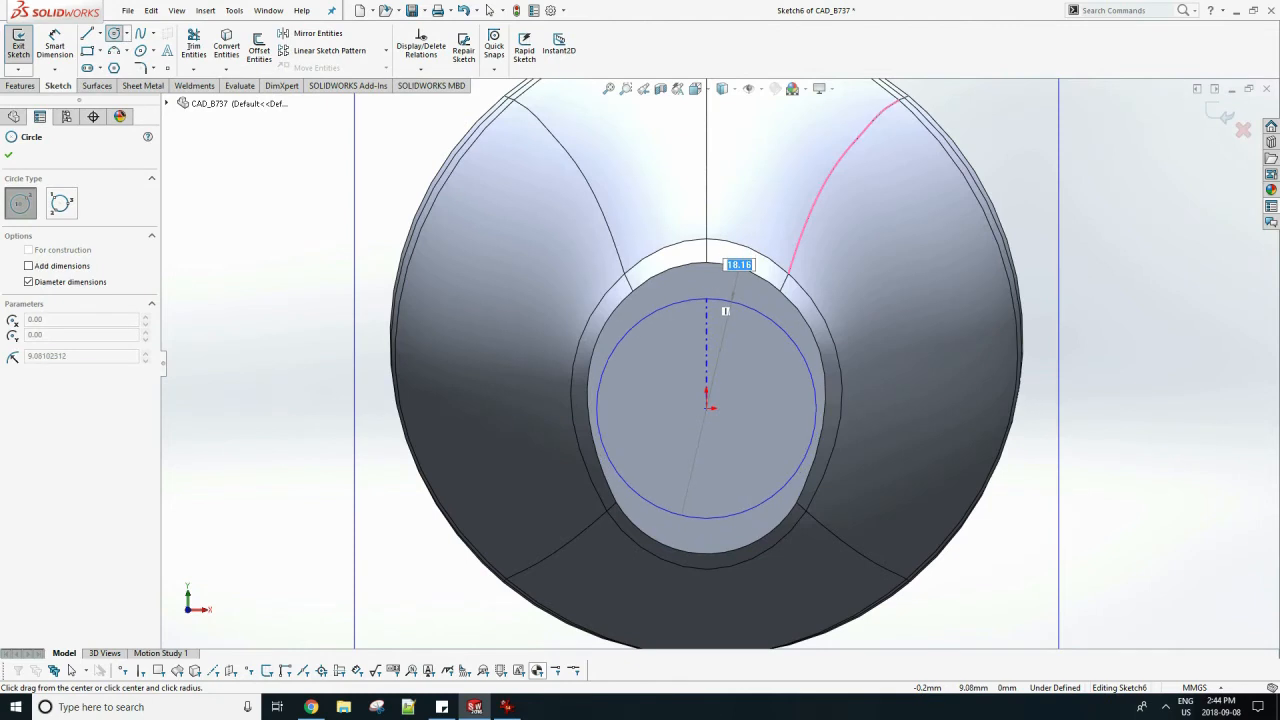
click(720, 296)
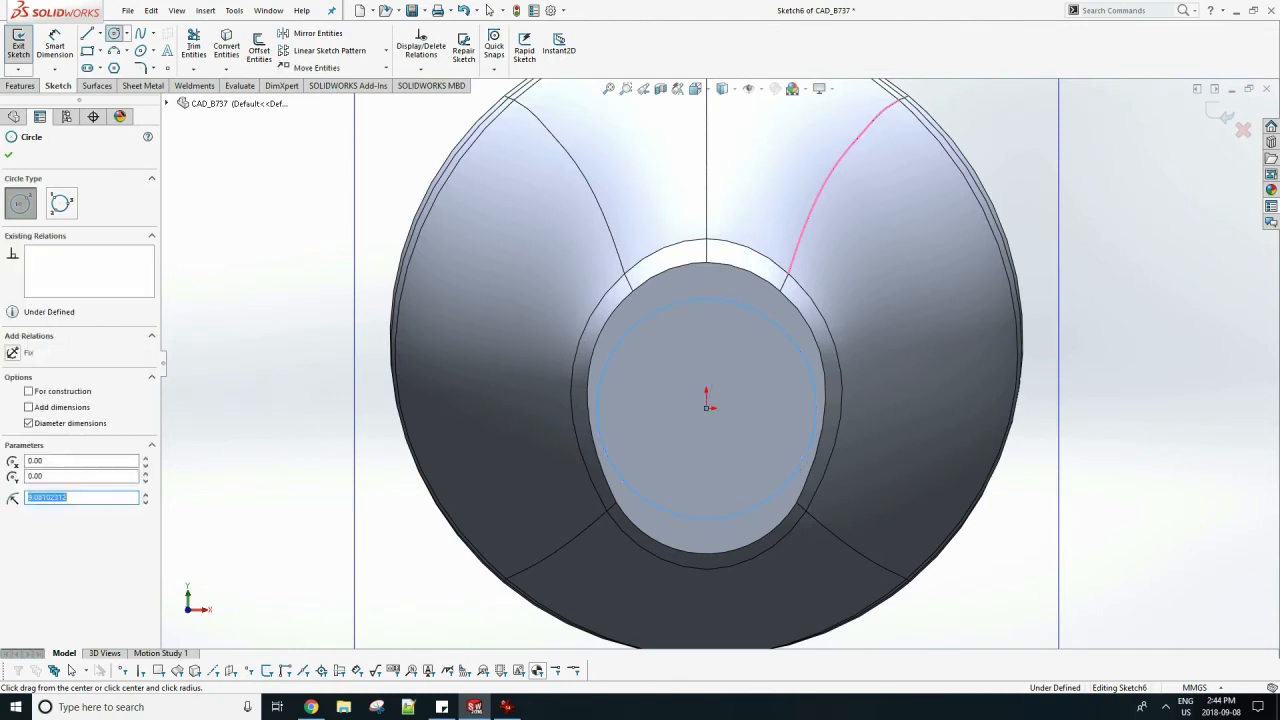
key(Escape)
scroll(890, 370, up, 2)
middle_drag(900, 370, 812, 381)
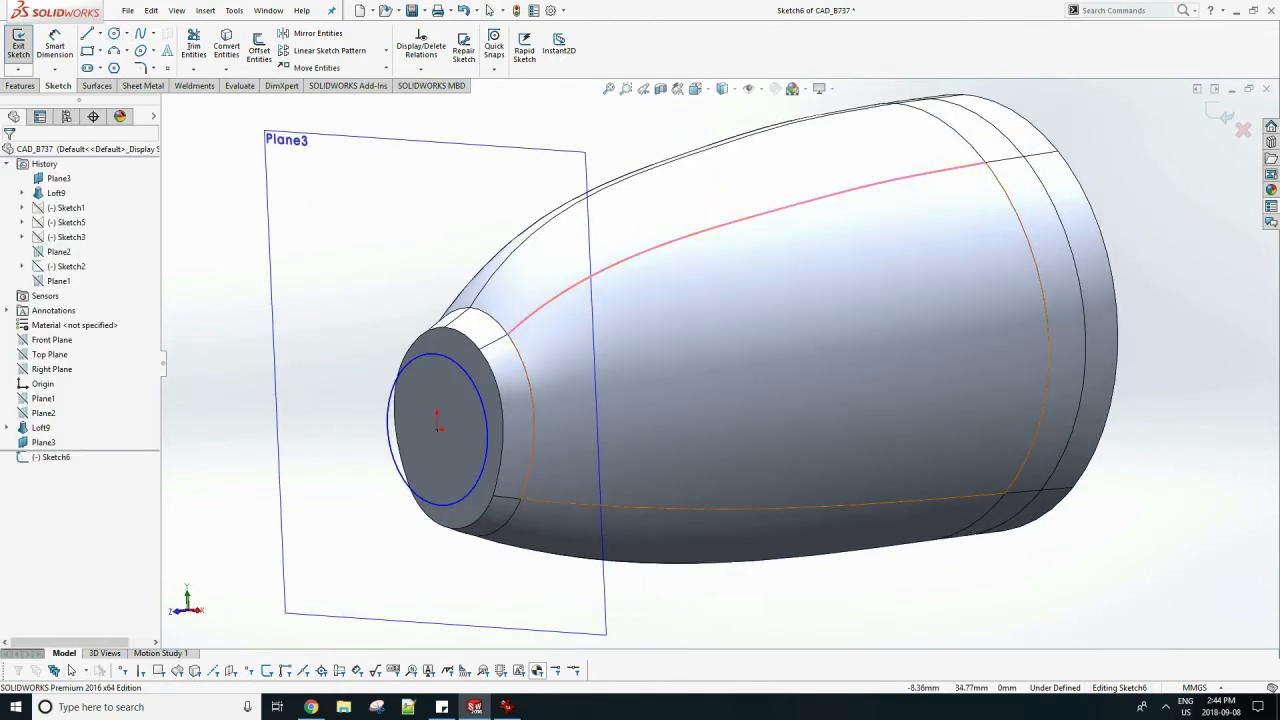
Hide Plane3 and exit the circle sketch.
right_click(374, 139)
right_click(306, 136)
click(268, 148)
right_click(277, 136)
click(242, 132)
click(20, 86)
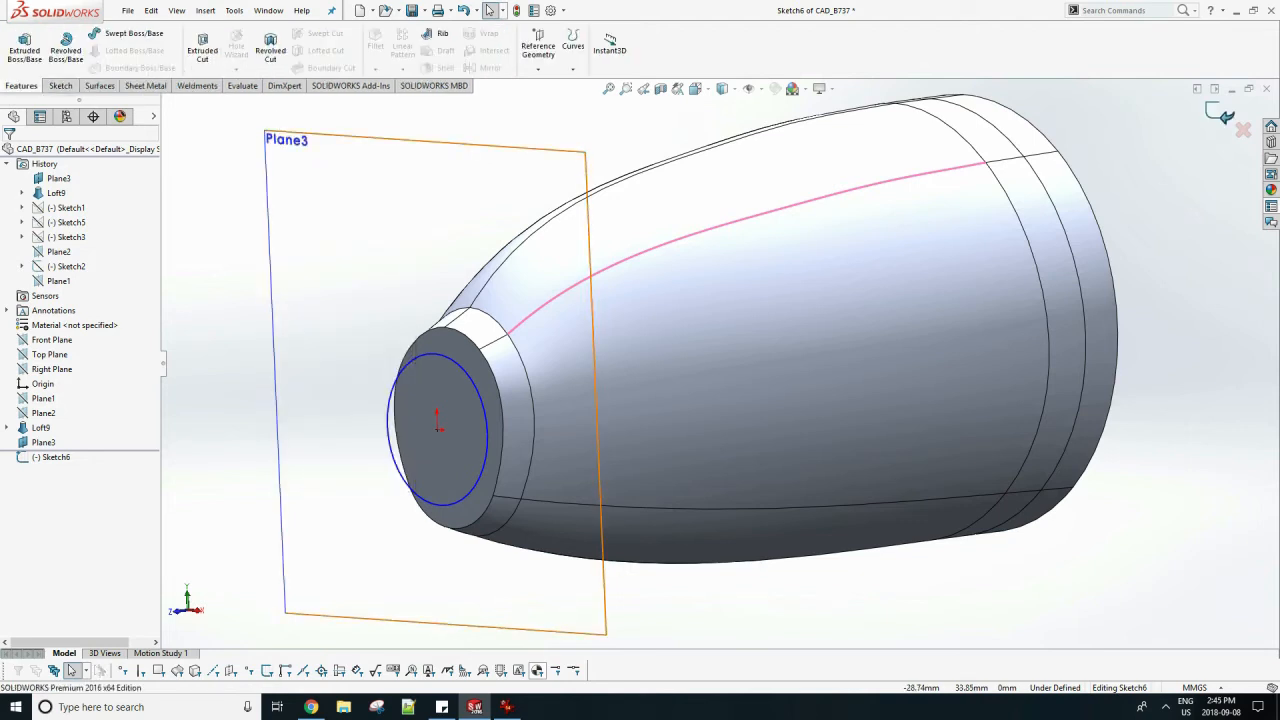
click(1220, 115)
key(Escape)
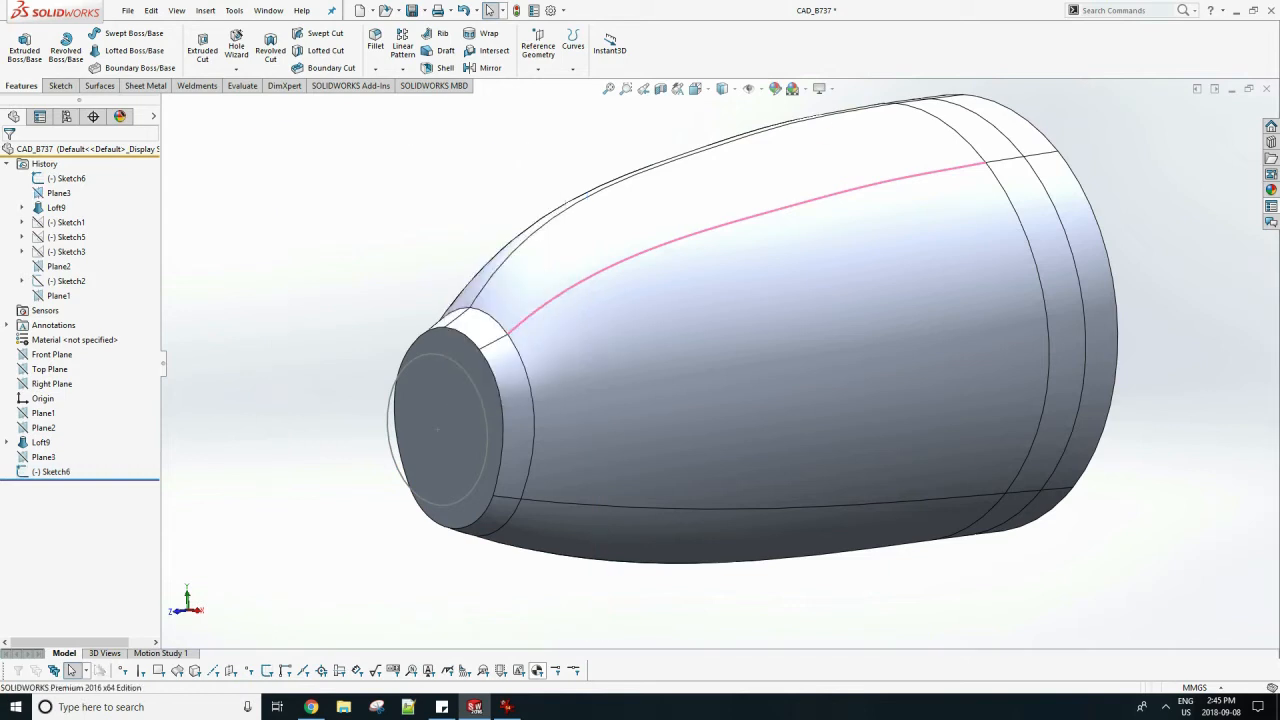
Convert the outline of the fuselage loft's flat front face into a new sketch and exit it.
click(461, 344)
click(486, 300)
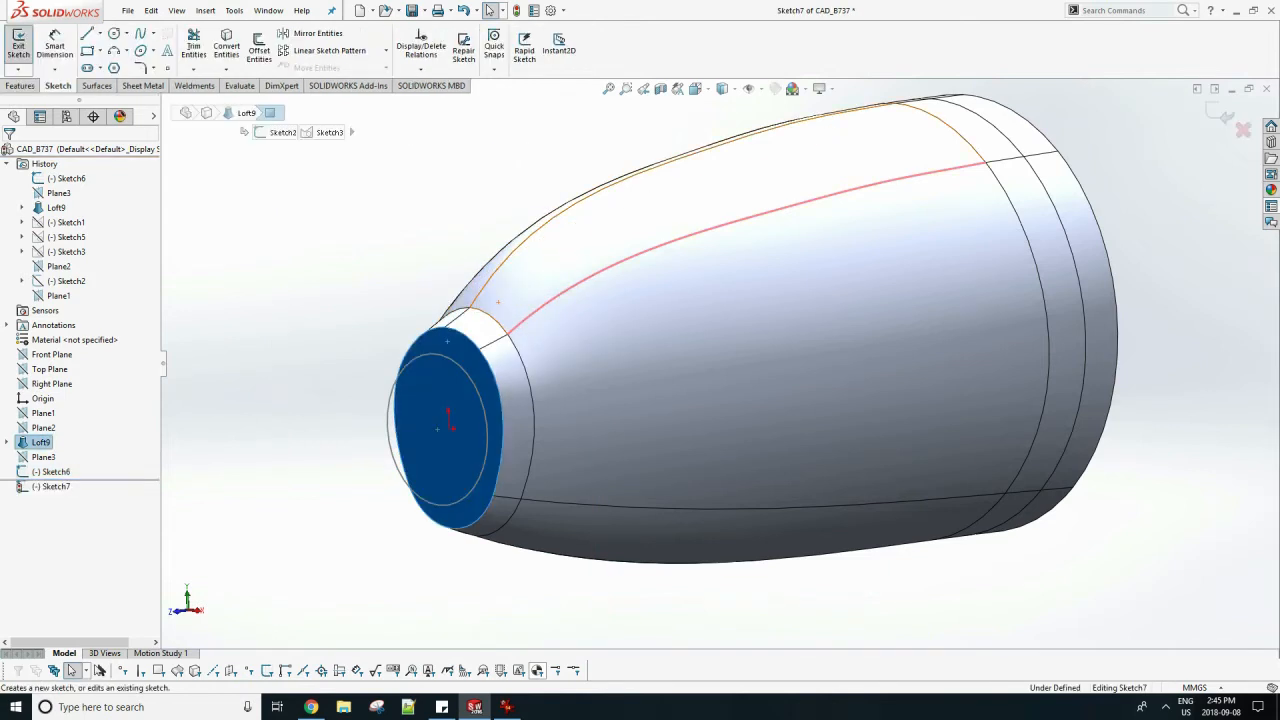
click(227, 46)
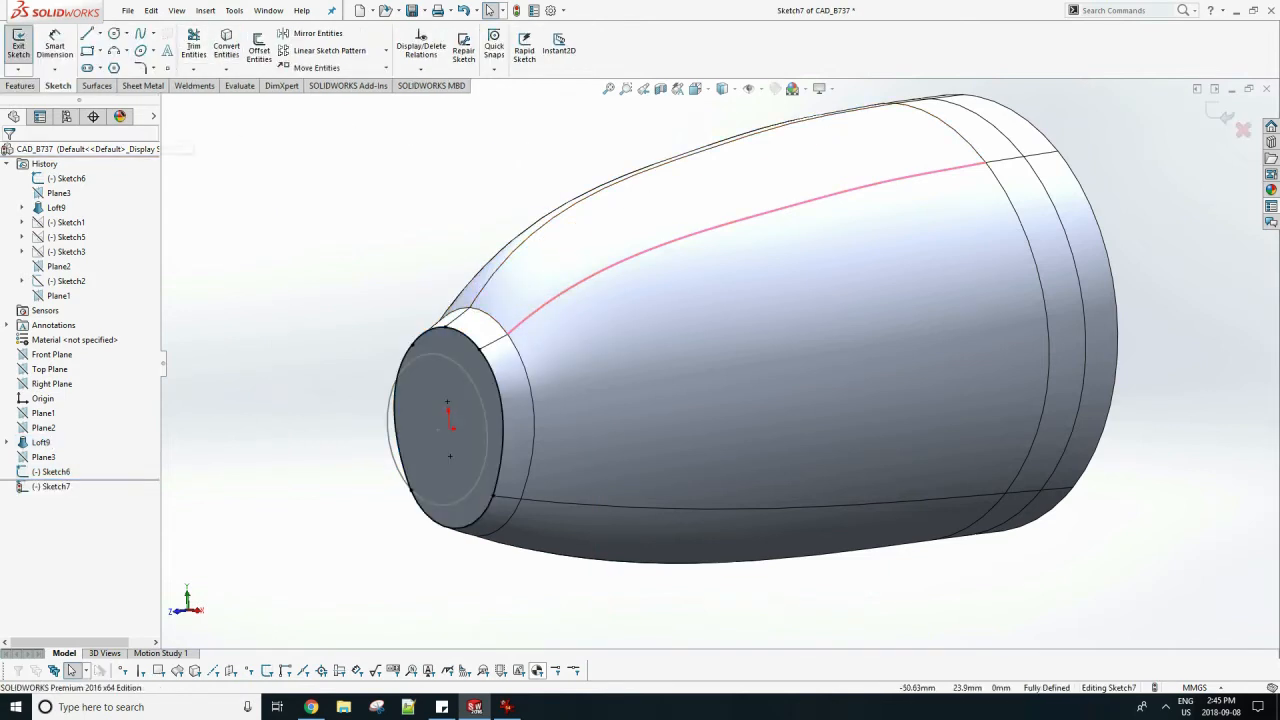
click(18, 44)
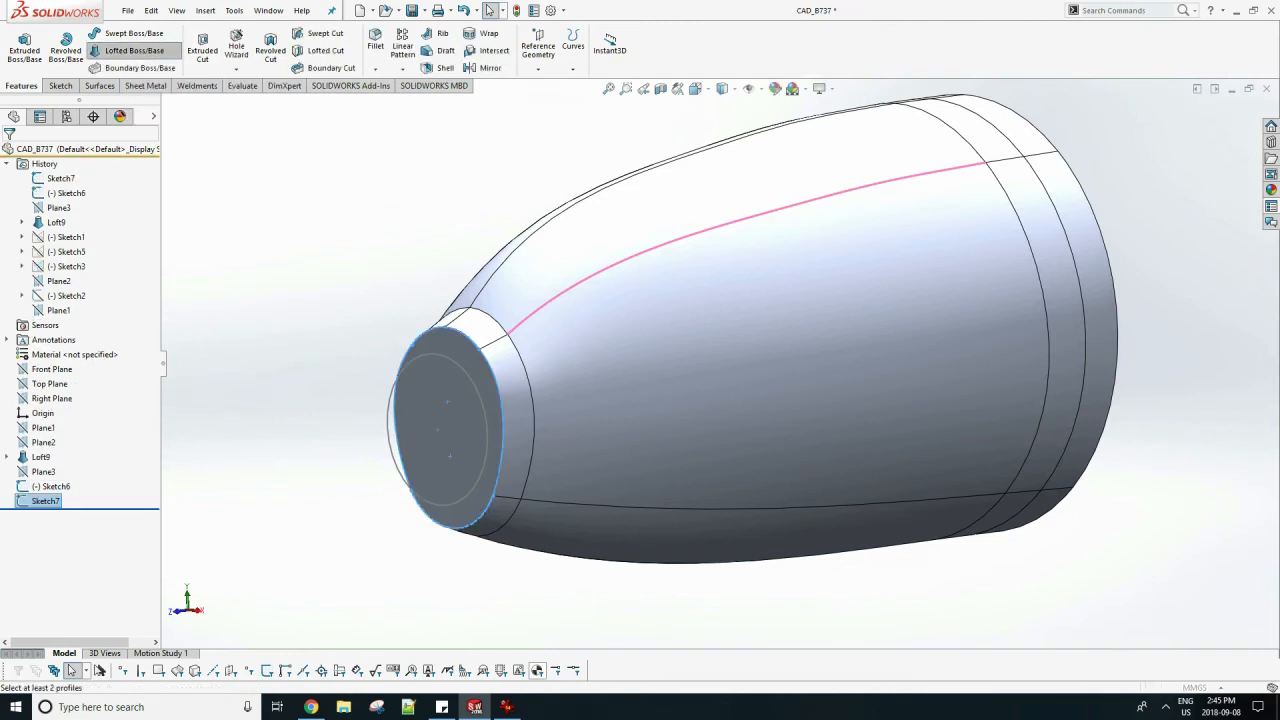
Loft from the converted front-face outline in Sketch7 to the Sketch6 circle on Plane3.
click(134, 51)
click(404, 365)
click(9, 155)
mouse_move(420, 300)
middle_down()
mouse_move(330, 304)
mouse_move(363, 306)
middle_up()
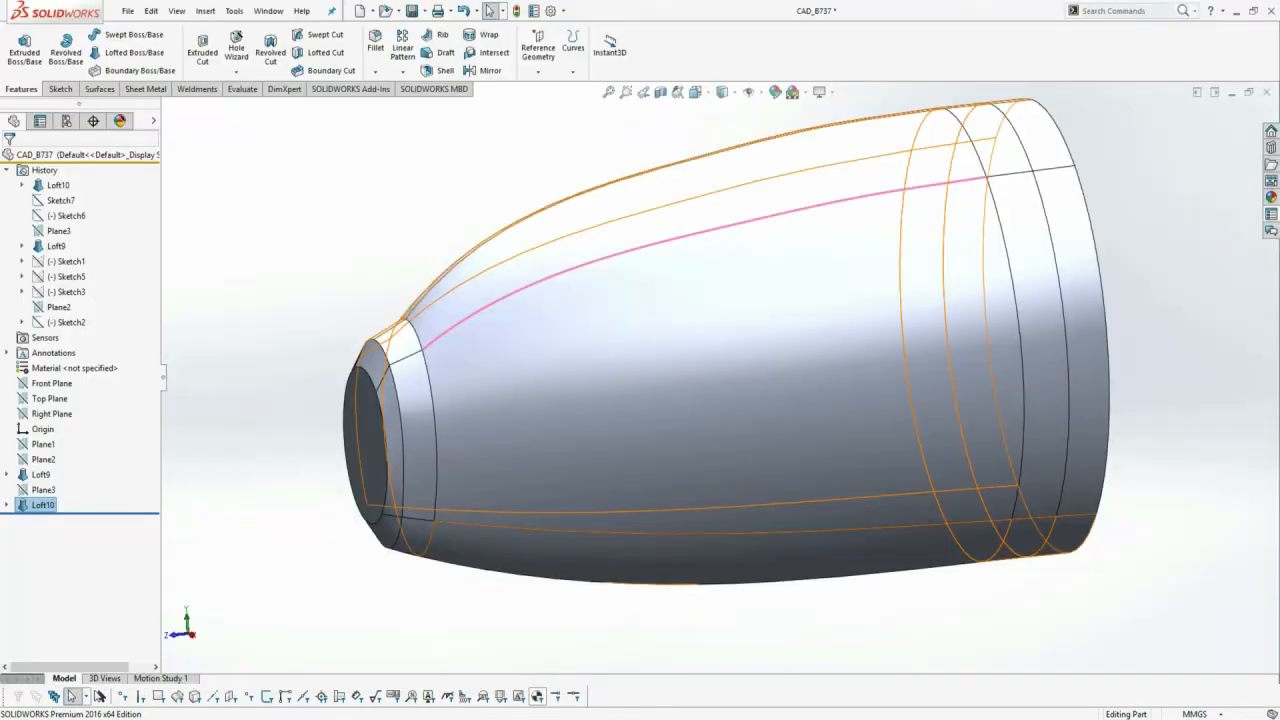
Edit Sketch6 to make its circle slightly larger, and exit the sketch to rebuild the nose loft.
right_click(70, 516)
click(79, 470)
key(space)
click(357, 457)
scroll(757, 402, down, 1)
mouse_move(688, 317)
mouse_down()
mouse_move(693, 282)
mouse_move(698, 302)
mouse_up()
key(Escape)
click(1219, 115)
key(ctrl+4)
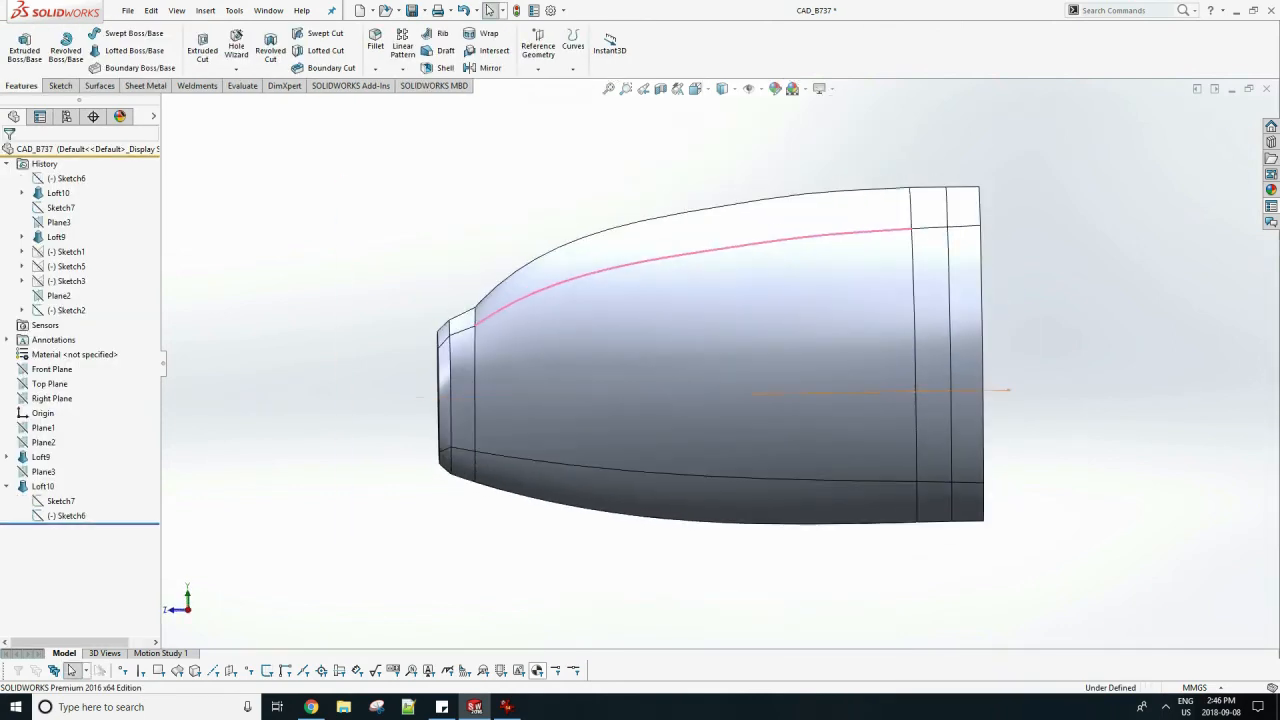
Start a new sketch on the Right Plane, viewed straight from the right at the nose.
right_click(59, 397)
click(71, 377)
key(space)
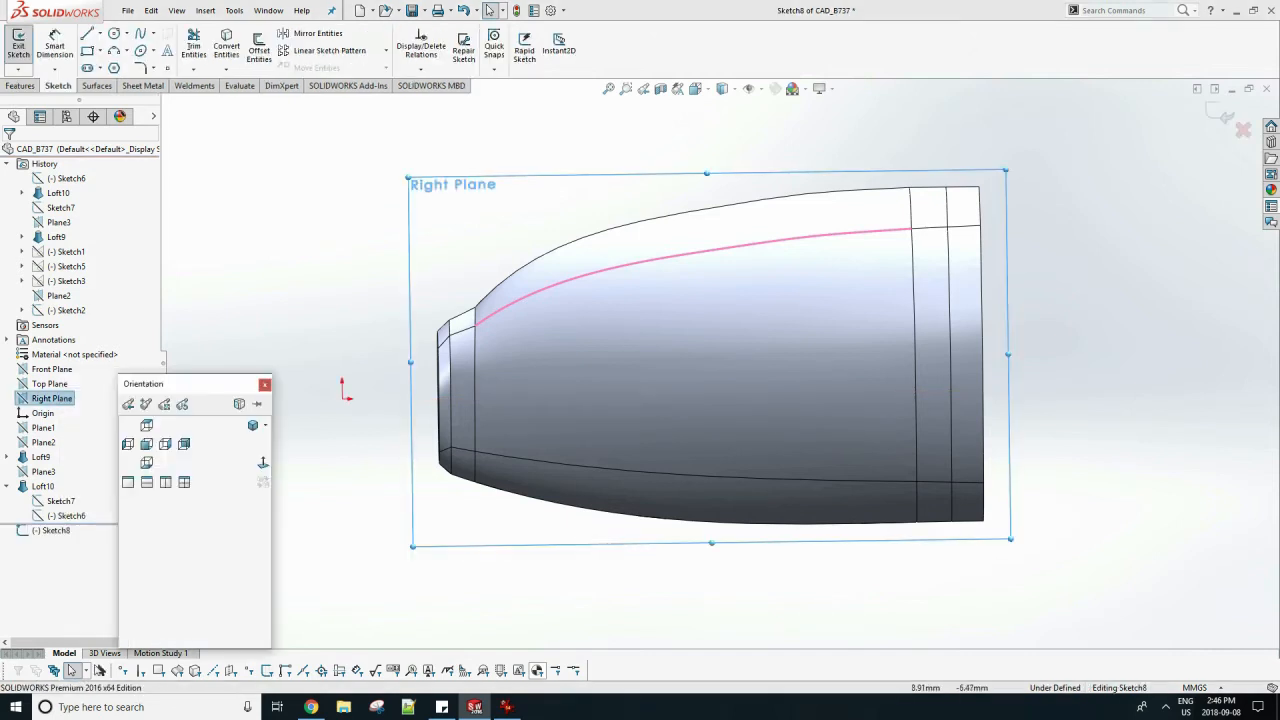
click(166, 443)
scroll(268, 372, down, 5)
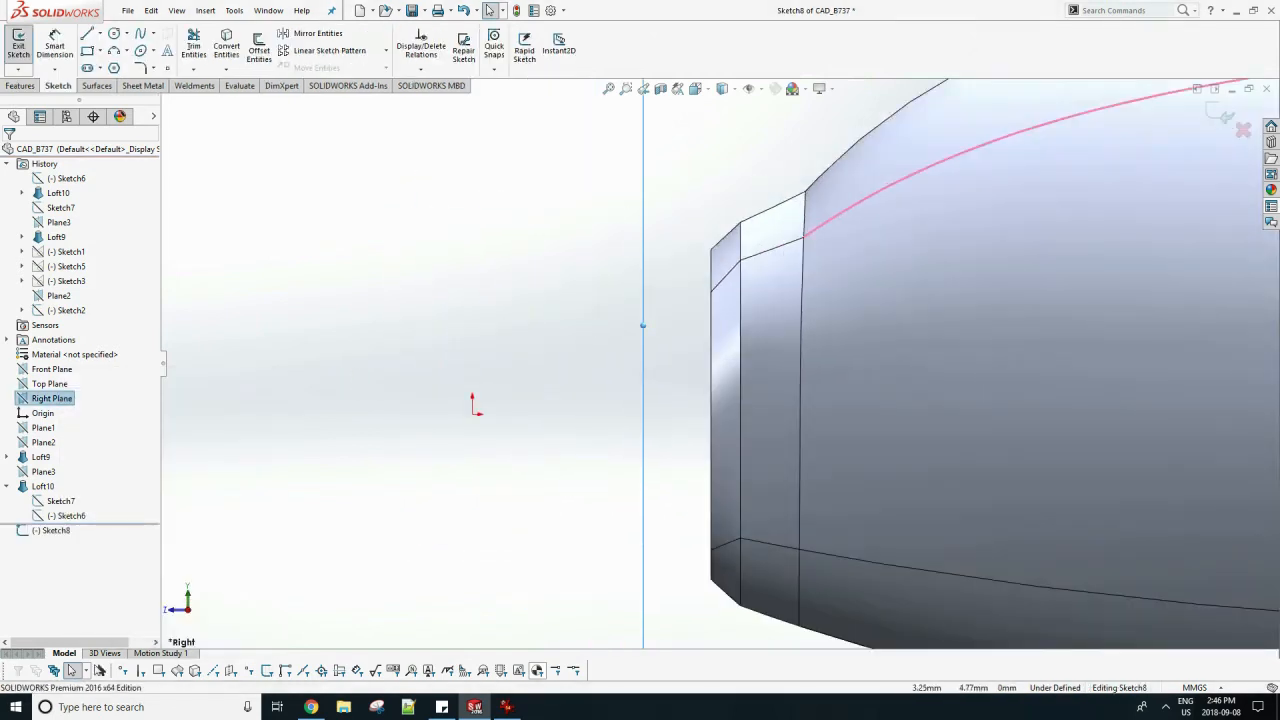
Draw a horizontal centerline from the origin to a point inside the nose, just behind its front faces.
click(114, 51)
click(88, 34)
click(101, 34)
click(118, 66)
click(472, 414)
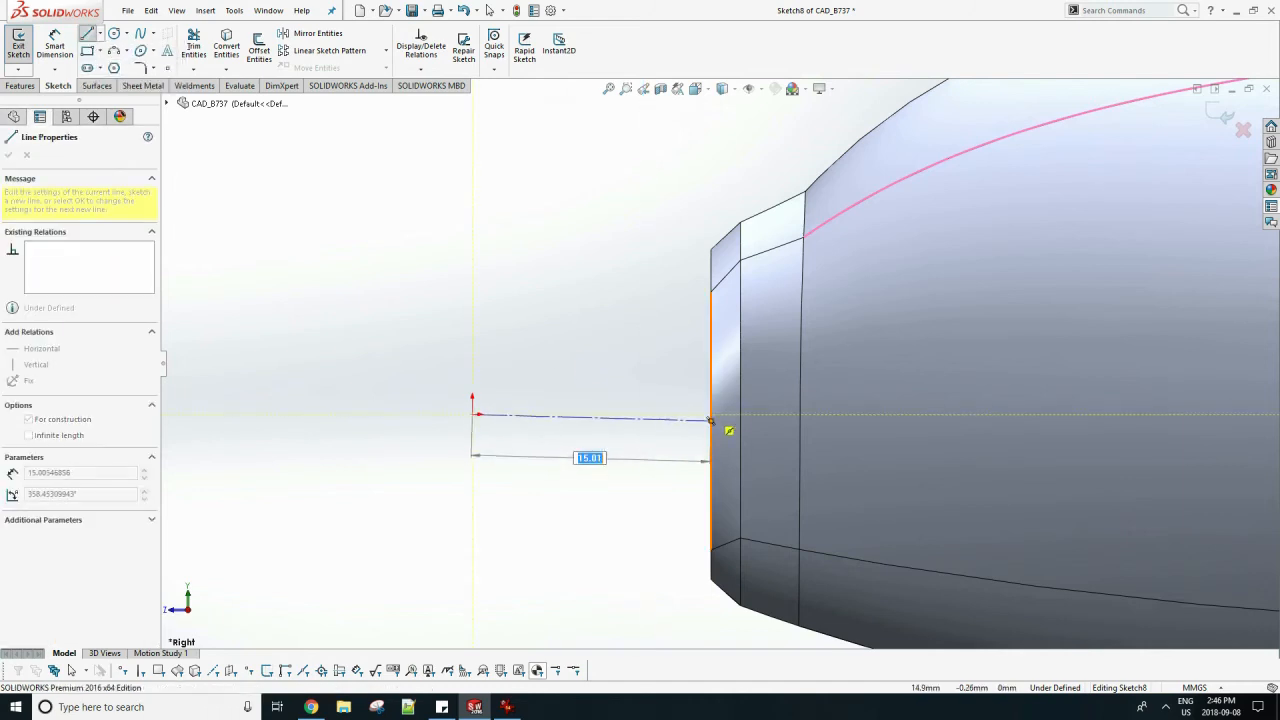
click(780, 414)
key(Escape)
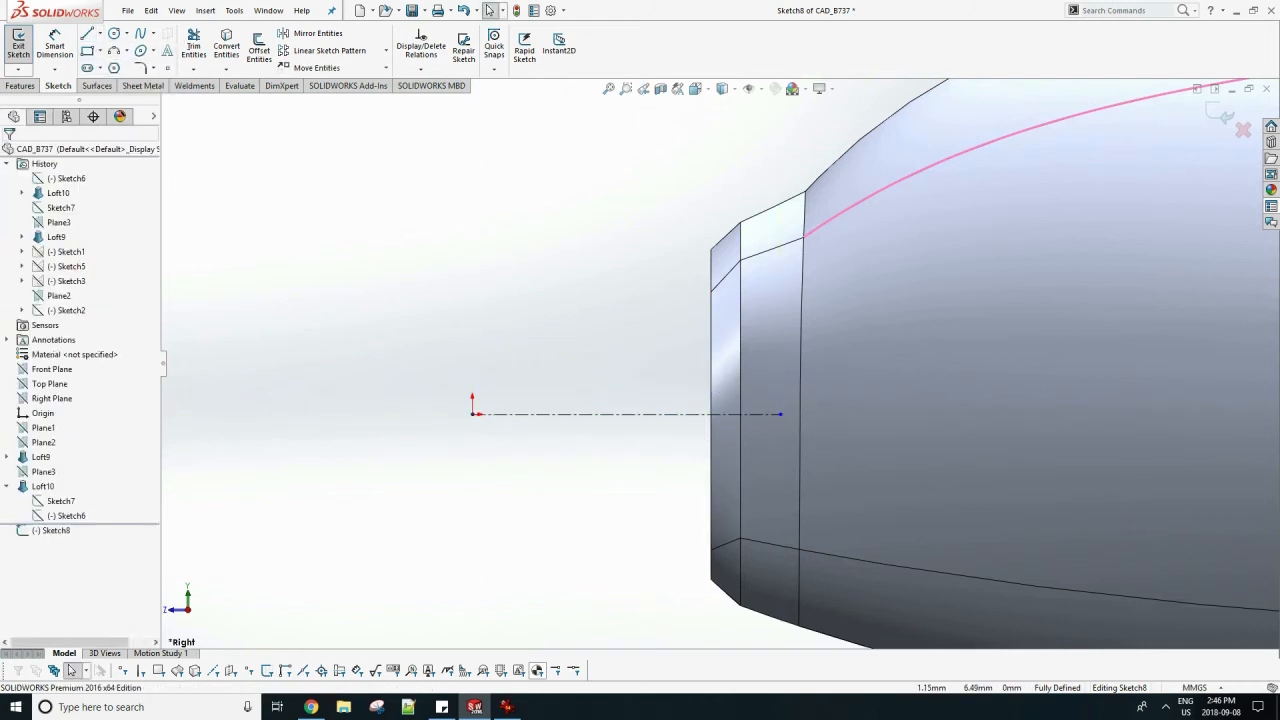
Draw a vertical line about 10.4 mm long from the upper corner of the nose's front face down to the centerline.
click(88, 34)
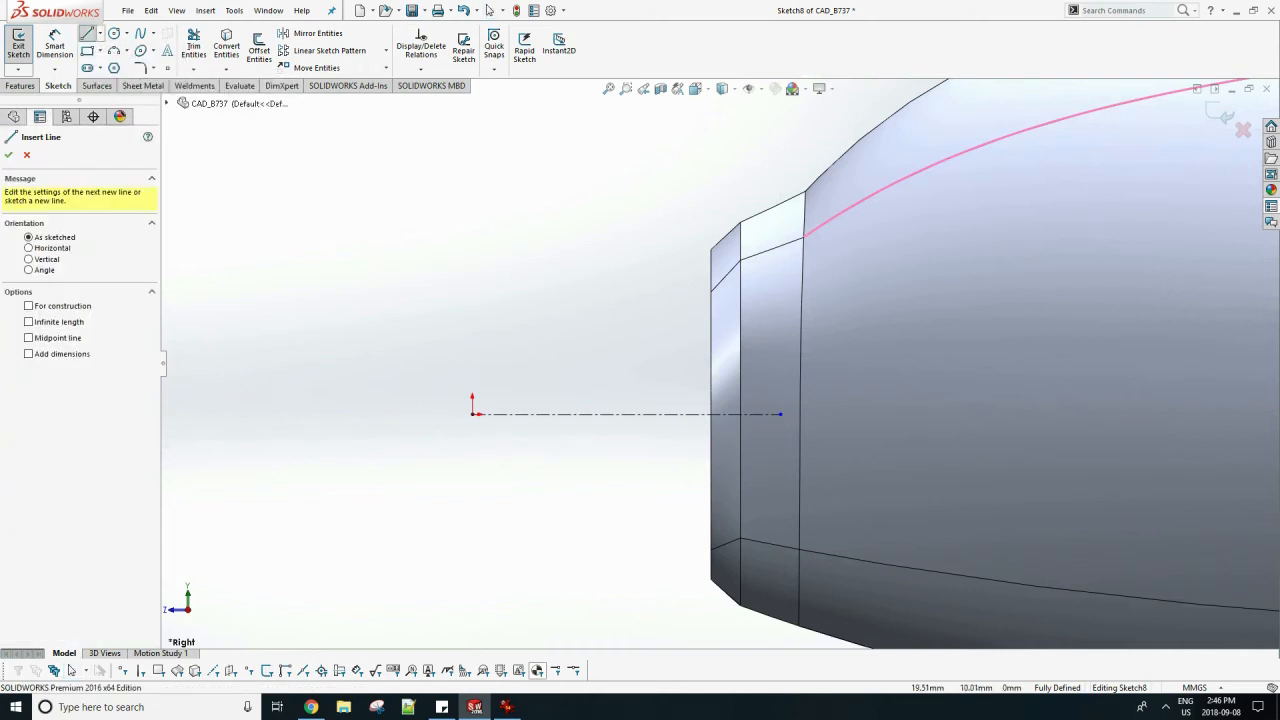
click(711, 249)
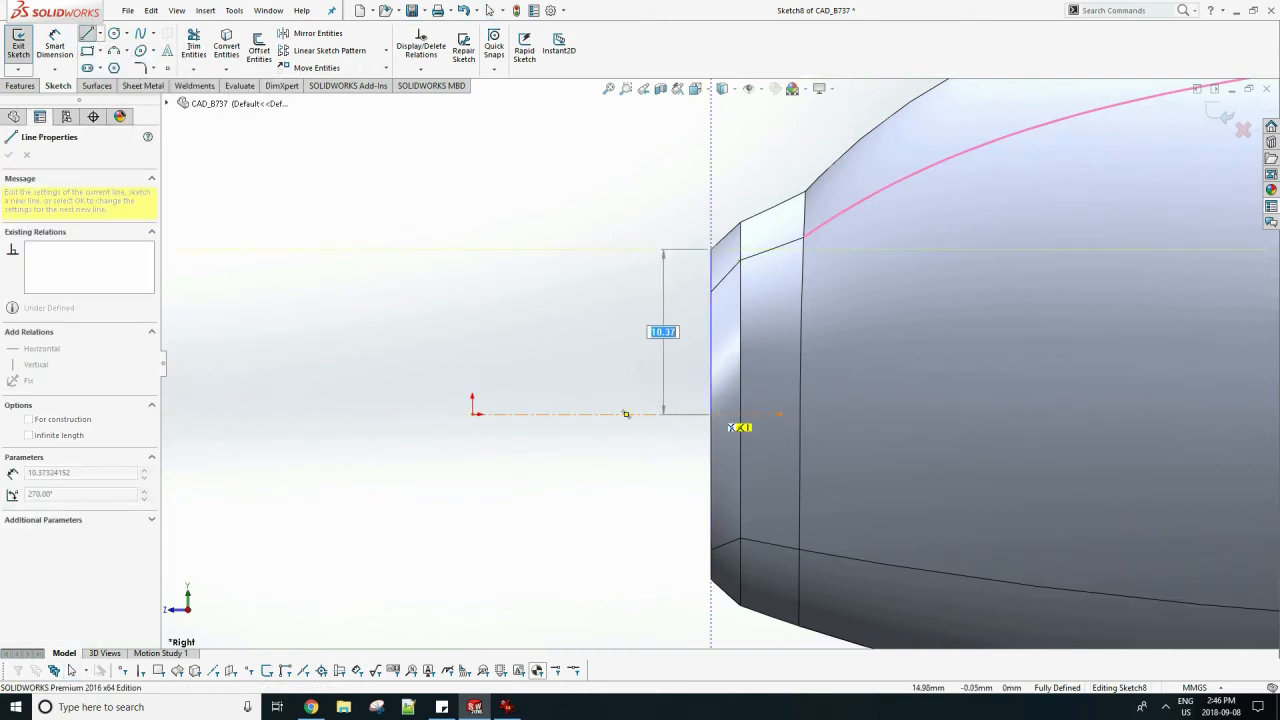
click(711, 414)
key(Escape)
Draw an arc of about 37.6 mm radius from the origin to the vertical line's upper end, and close the profile with a line along the centerline.
click(114, 50)
click(473, 413)
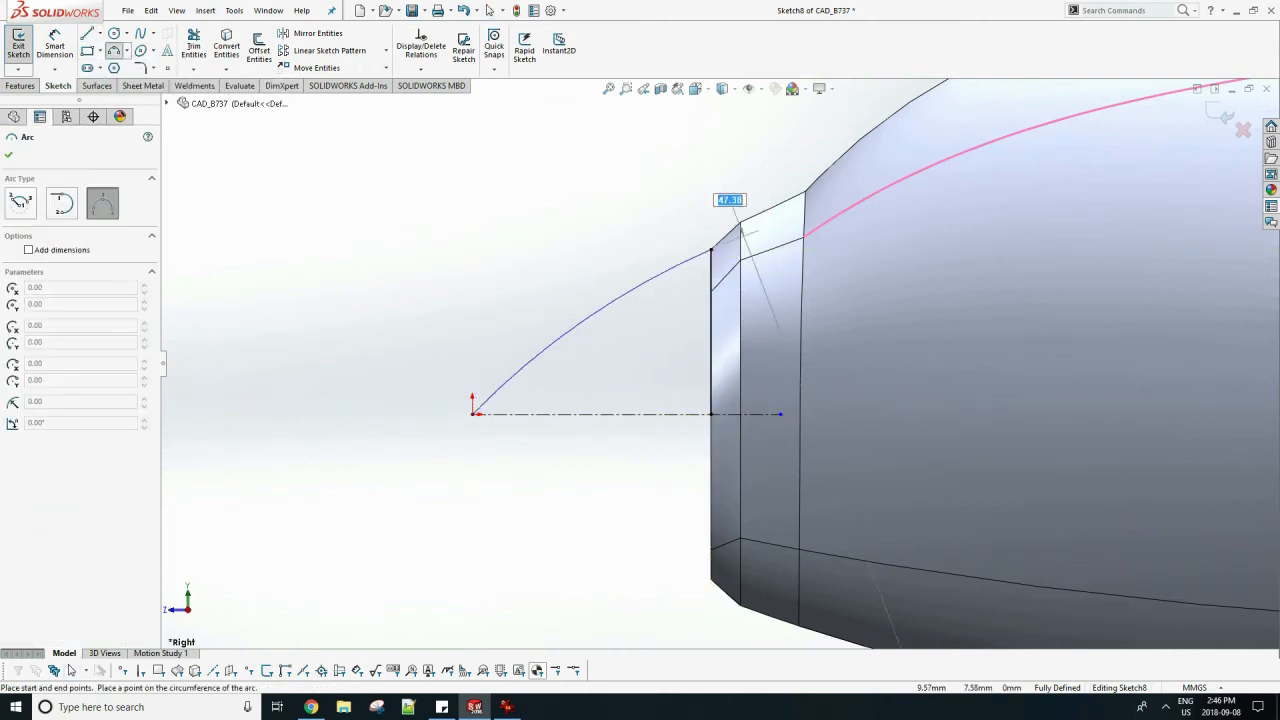
click(697, 254)
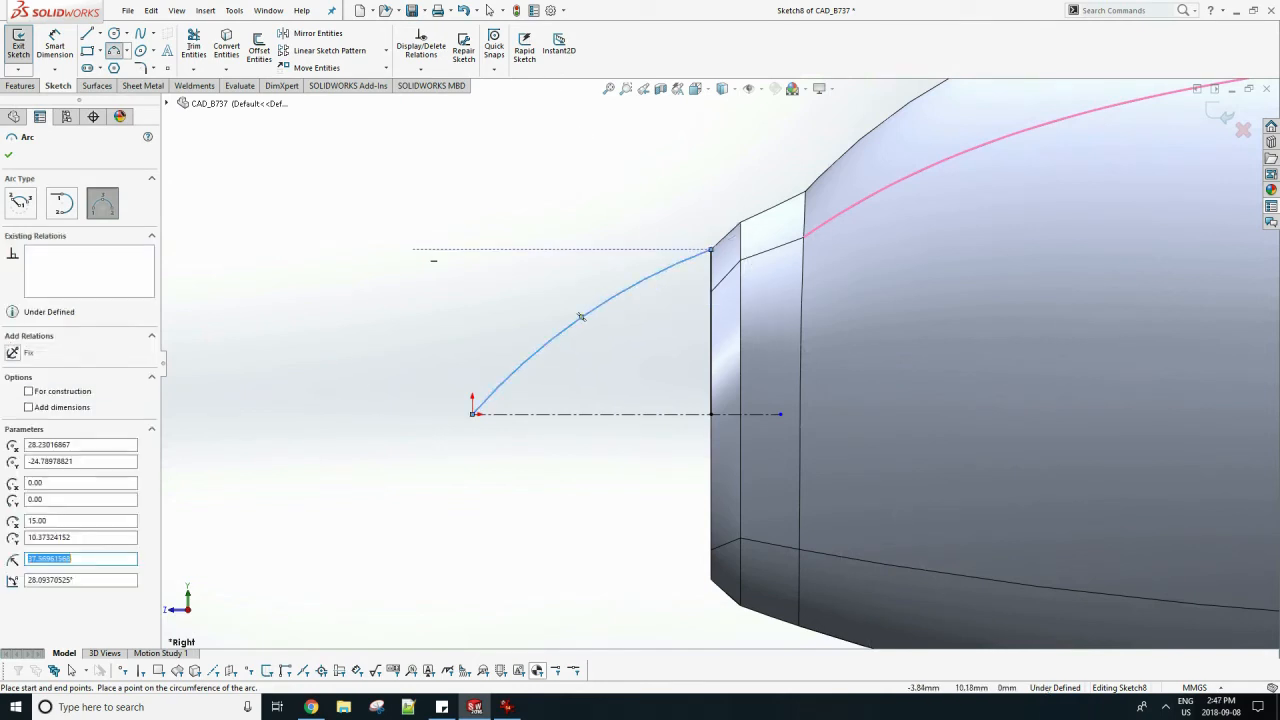
key(Escape)
click(88, 34)
click(473, 413)
click(711, 414)
key(Escape)
Draw a horizontal construction line about 8 mm long crossing the arc just above the nose tip.
scroll(596, 307, down, 1)
click(98, 34)
click(122, 67)
click(431, 383)
click(585, 383)
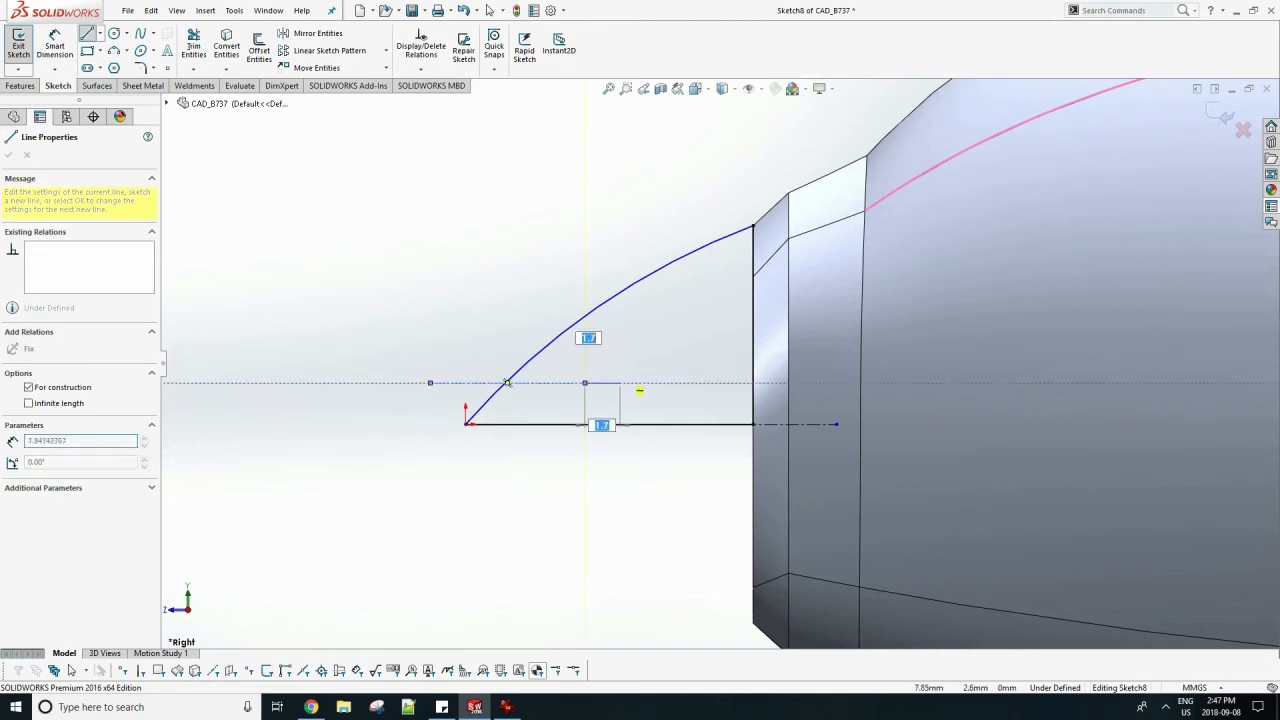
key(Escape)
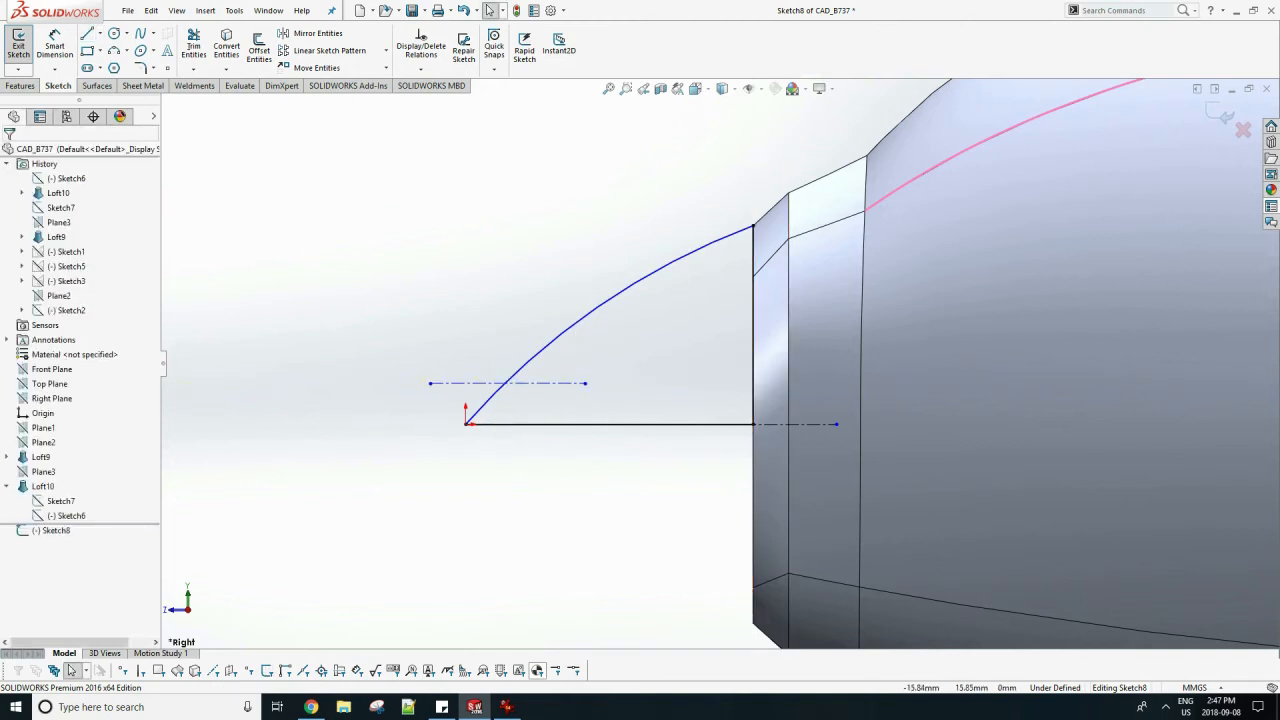
Trim the arc below the construction line and replace it with a more rounded three-point arc from the origin to the crossing point.
click(194, 46)
click(484, 404)
click(114, 50)
click(466, 424)
click(506, 383)
click(557, 471)
key(Escape)
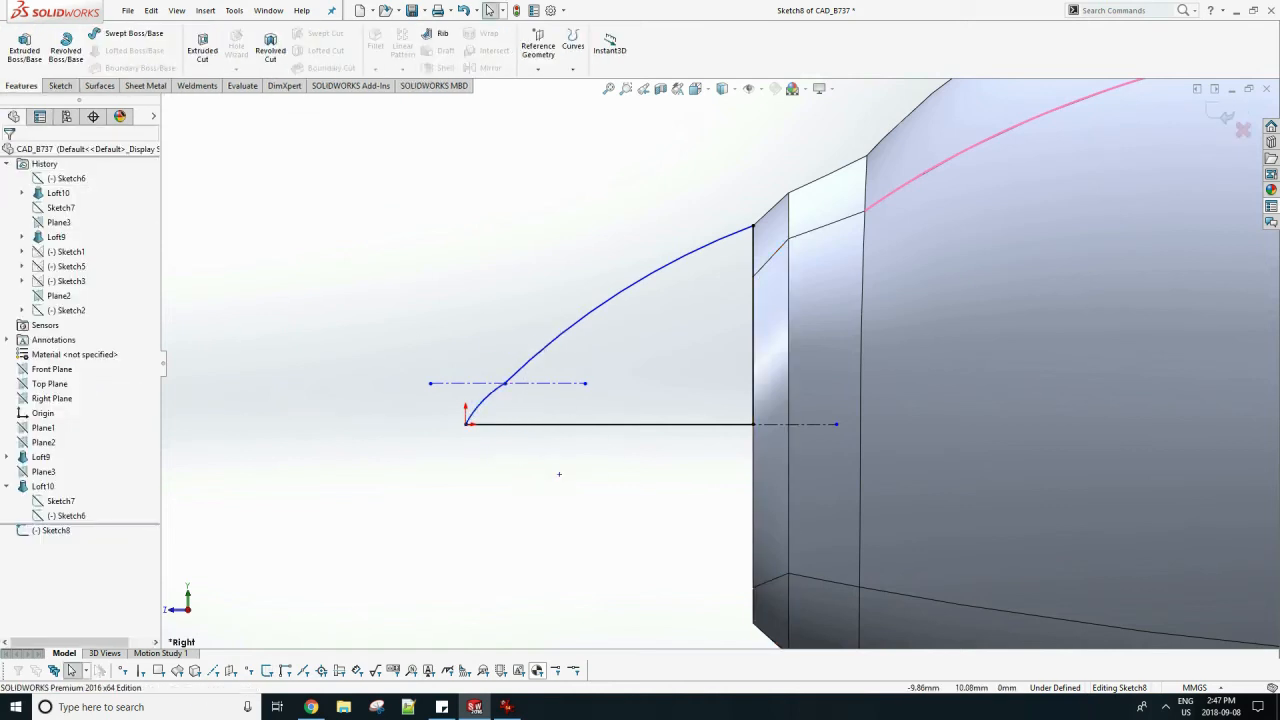
Revolve the closed tip profile 360 degrees about its horizontal base line, merging the result with the fuselage.
click(66, 46)
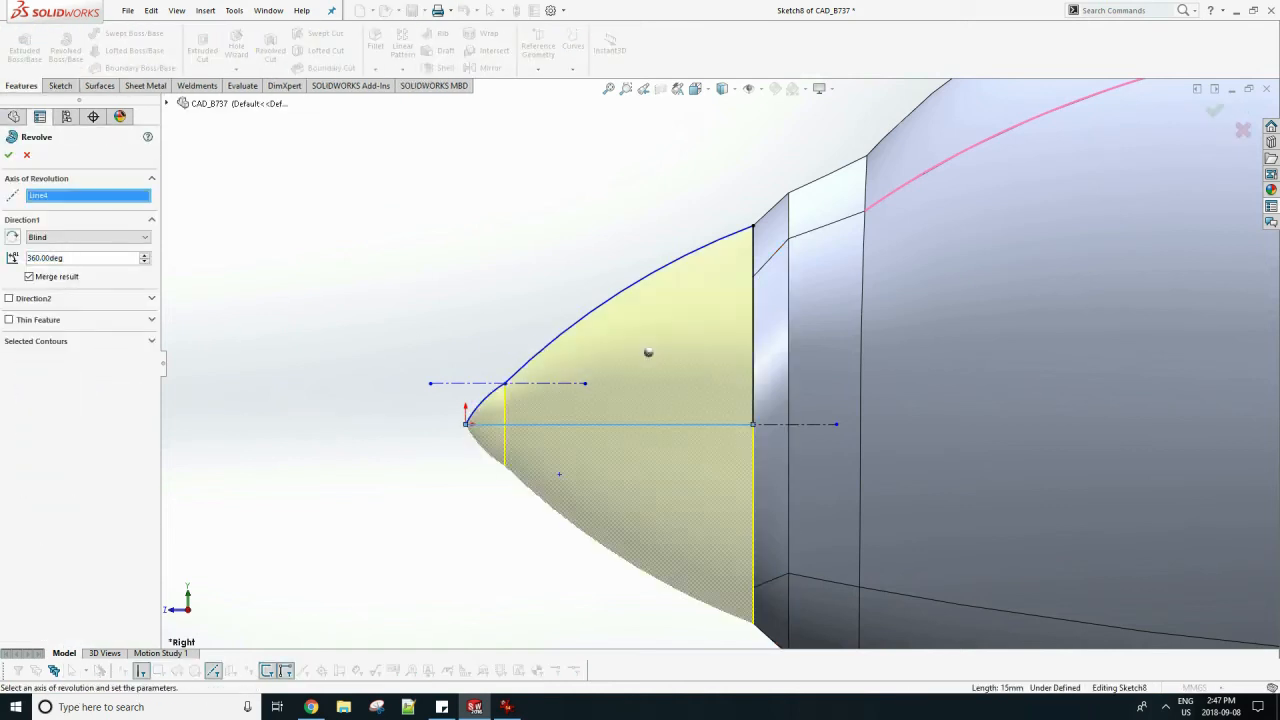
click(9, 155)
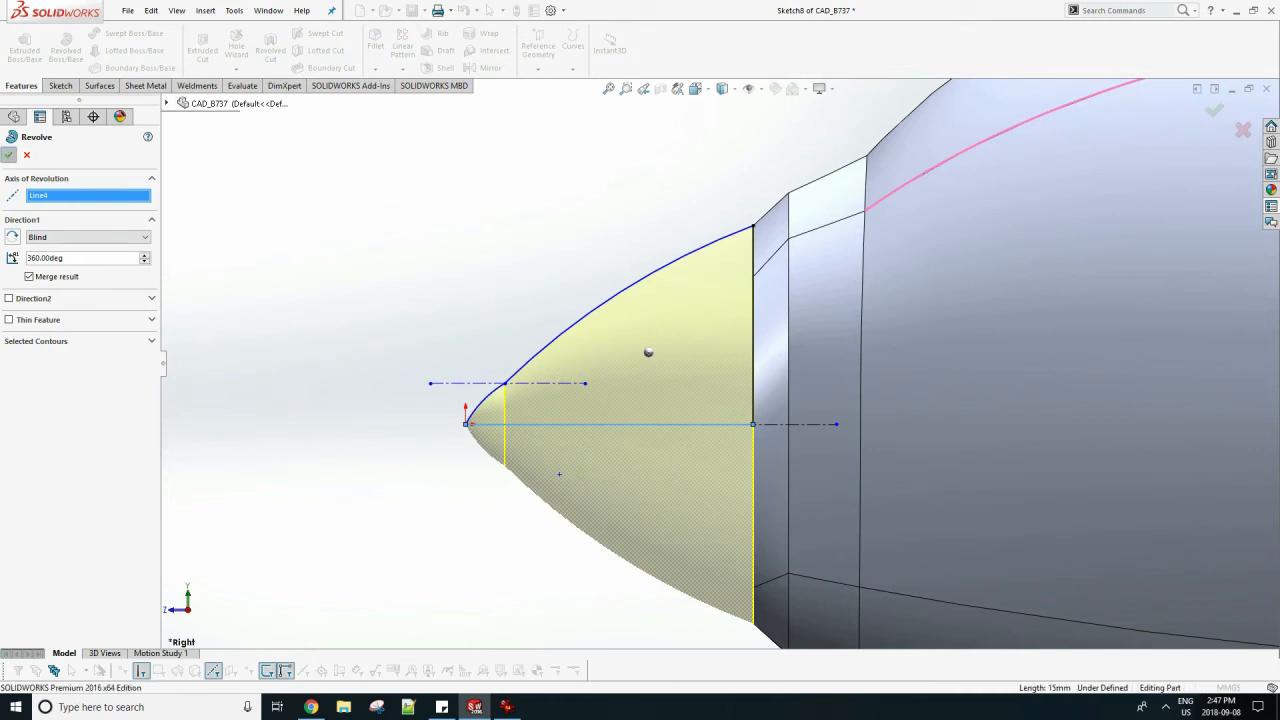
scroll(720, 364, up, 4)
scroll(720, 364, up, 4)
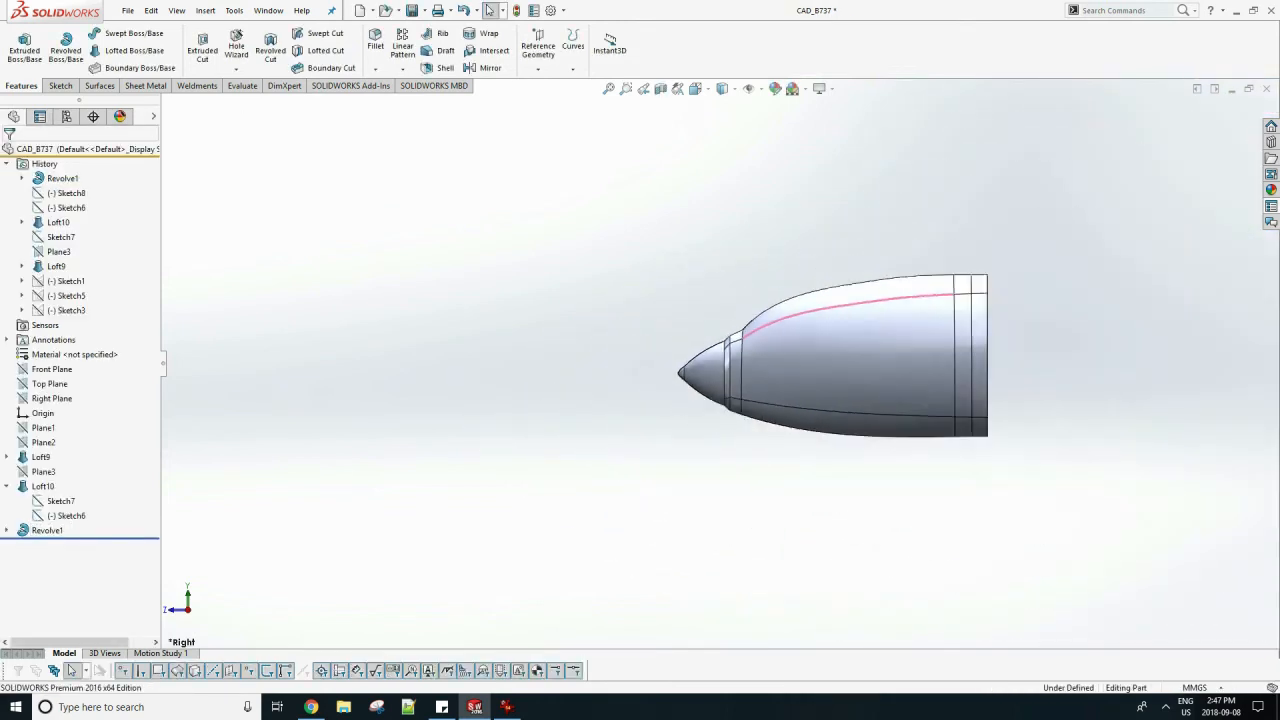
scroll(1042, 367, down, 3)
Switch to IrfanView to consult the three-view reference drawing, and return to SOLIDWORKS to examine the revolved nose from an angle.
key(alt+Tab)
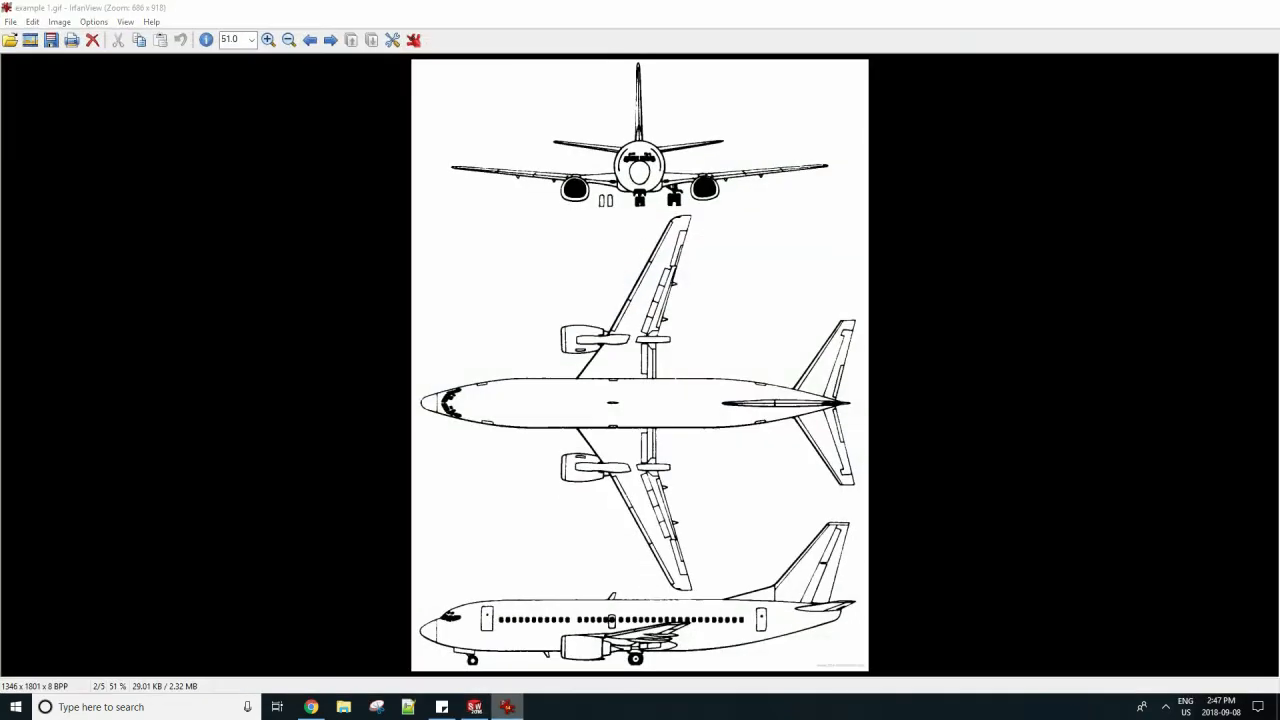
key(alt+Tab)
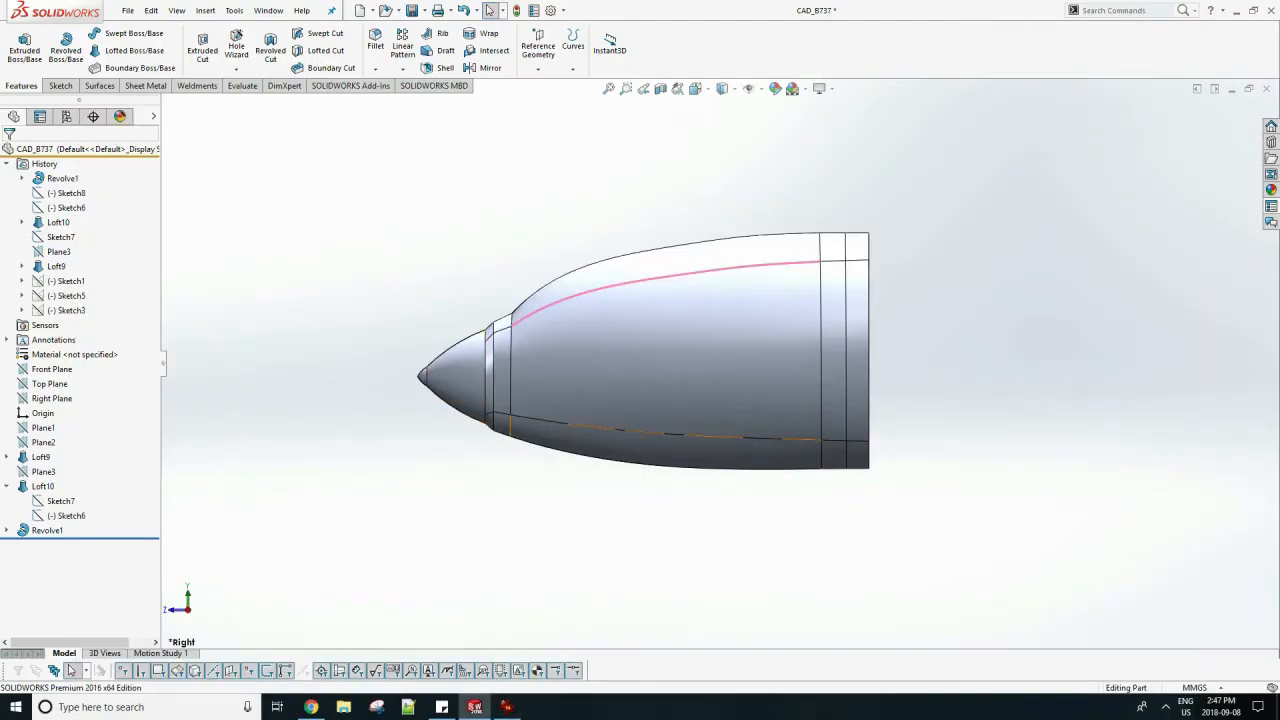
middle_drag(620, 445, 700, 425)
scroll(787, 376, down, 2)
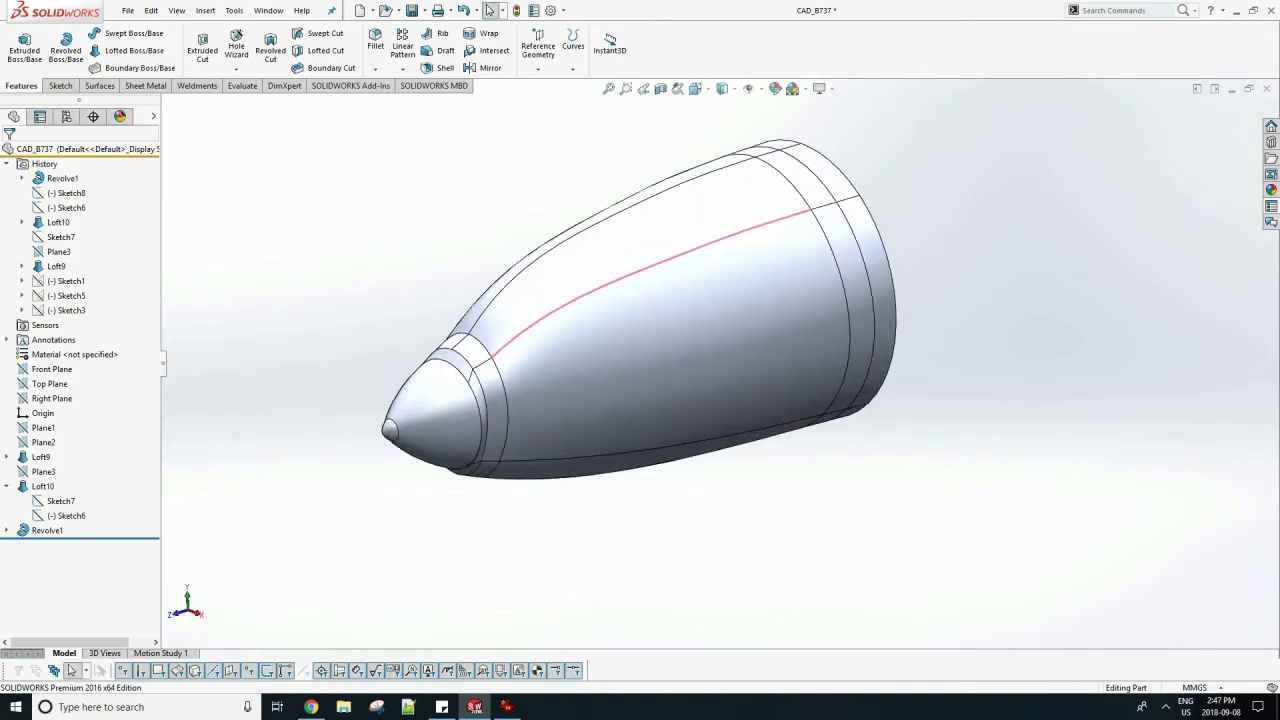
scroll(706, 330, down, 1)
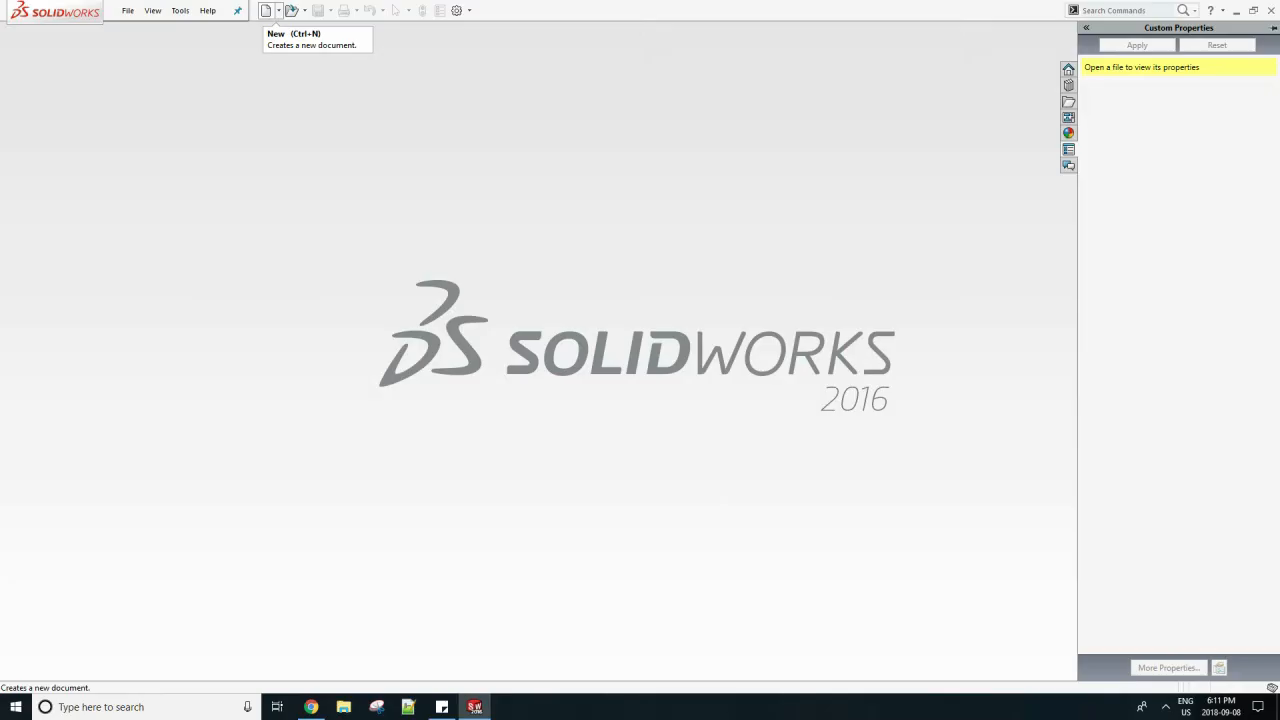
Create a new part document and start a sketch on the Front Plane.
click(266, 11)
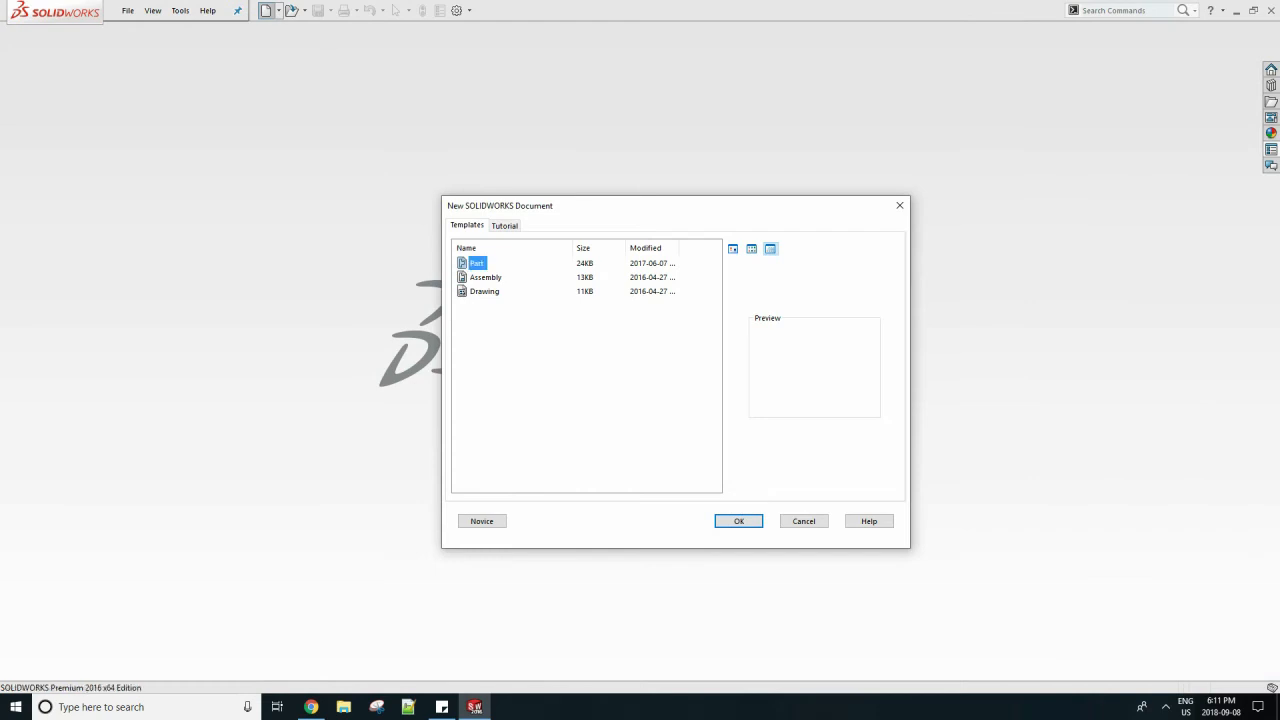
key(Return)
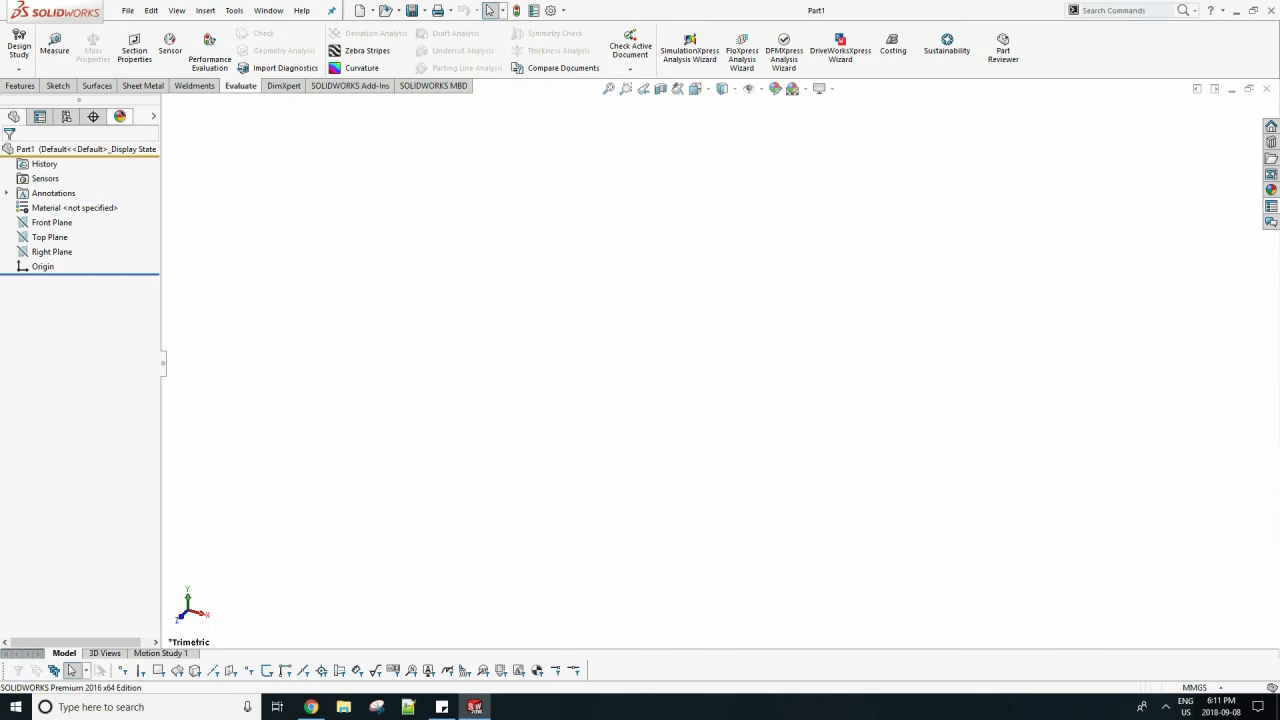
click(58, 86)
click(18, 45)
click(540, 203)
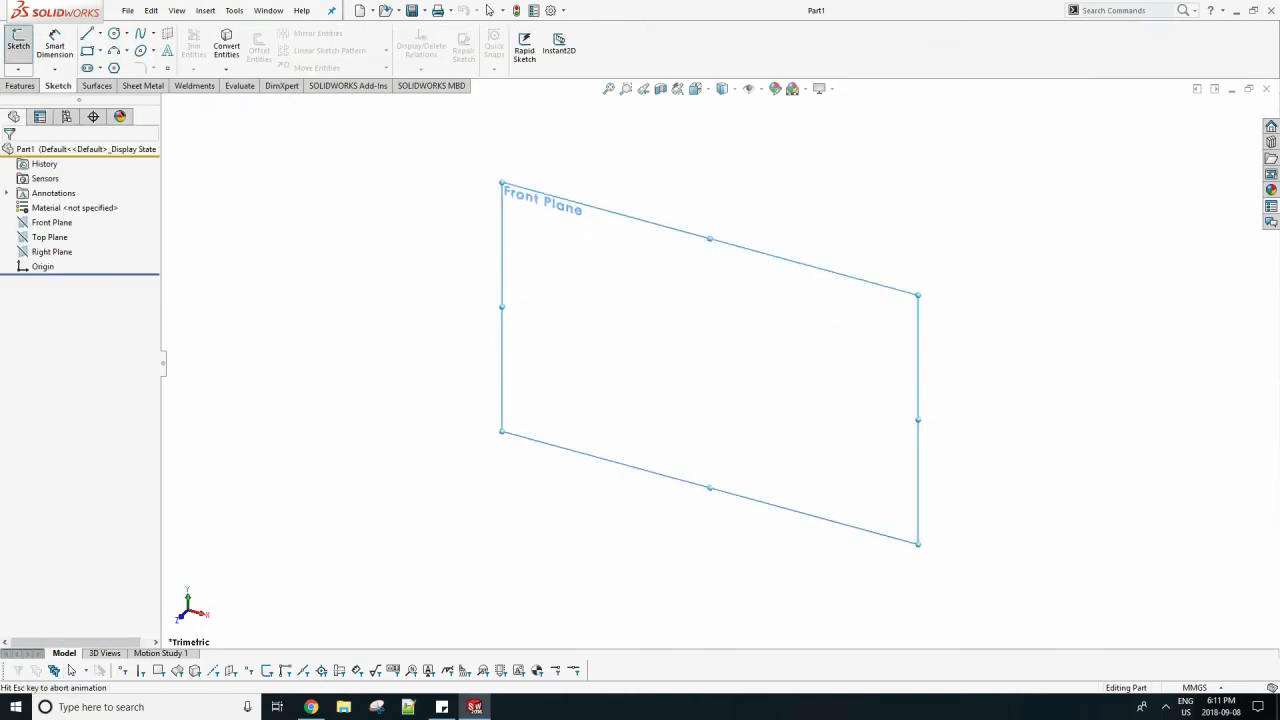
Draw a vertical centerline about 80 mm long passing through the origin.
click(100, 33)
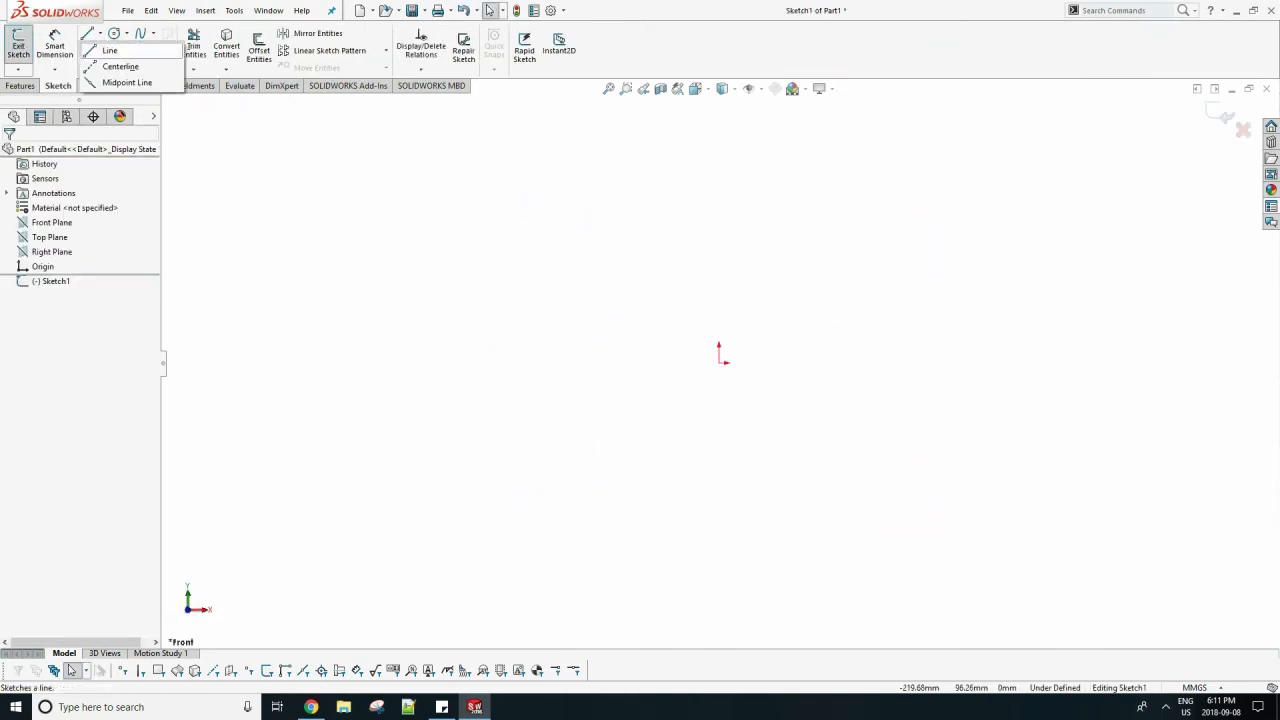
click(122, 66)
click(719, 261)
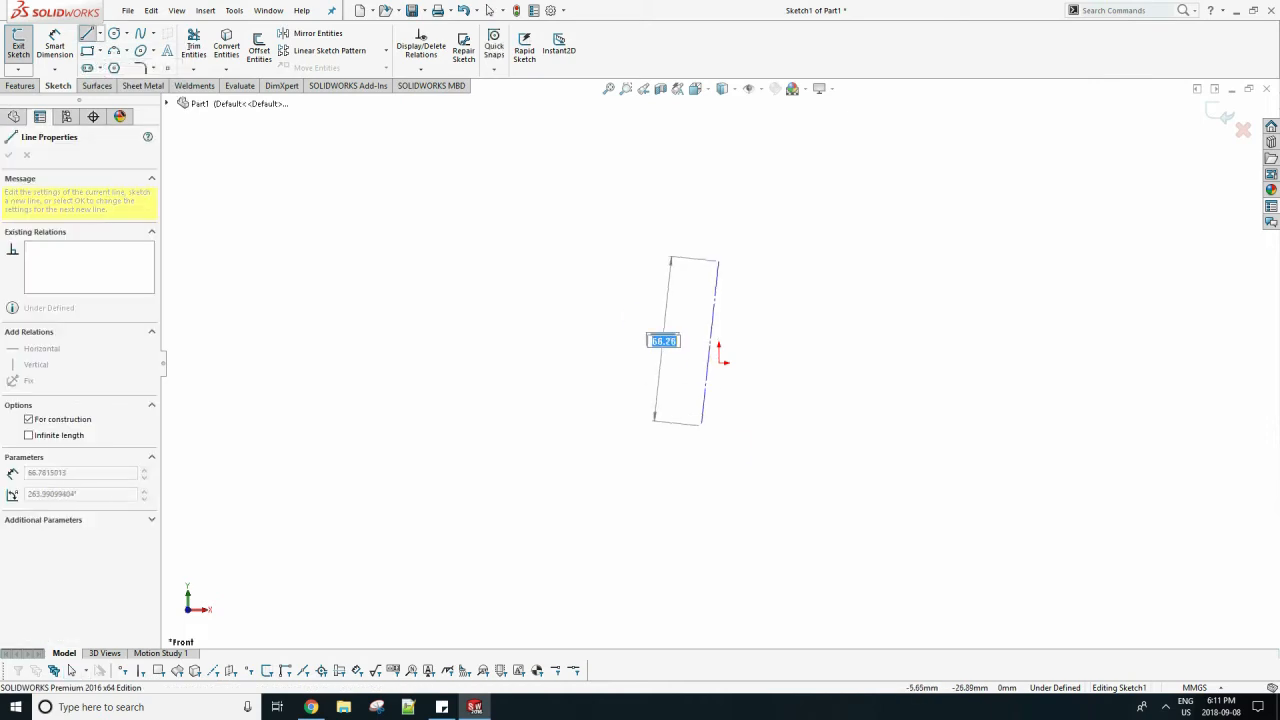
click(719, 459)
key(Escape)
Draw a second vertical centerline of matching height to the right of the first, and apply a relation between the two lines.
key(Escape)
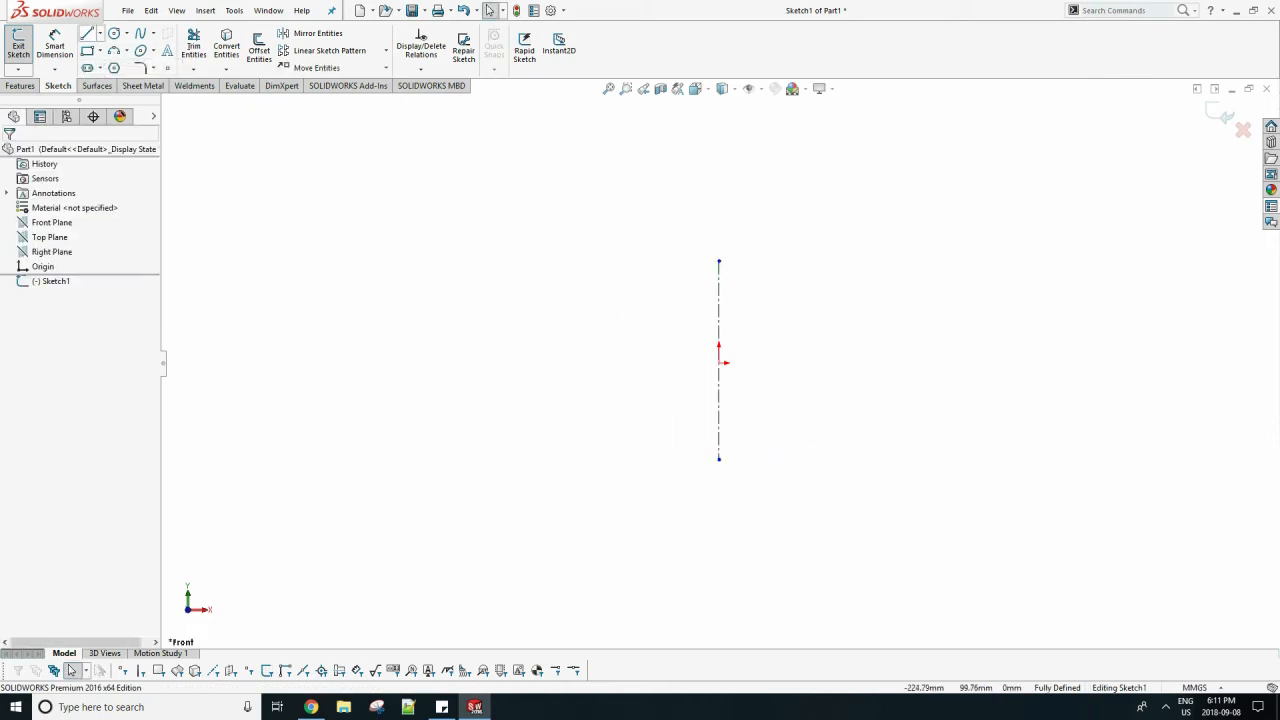
click(100, 33)
click(122, 66)
click(883, 261)
click(883, 459)
key(Escape)
key(Escape)
click(718, 360)
ctrl+click(883, 320)
click(14, 449)
click(8, 155)
Dimension the distance between the two vertical centerlines as 100 mm.
click(54, 45)
click(719, 300)
click(883, 290)
click(811, 286)
text(100)
click(751, 283)
click(8, 155)
Draw a horizontal centerline from the origin to the second vertical centerline.
scroll(874, 310, down, 2)
click(122, 66)
click(649, 386)
click(887, 386)
Insert the Lockheed Martin F-22 Raptor multi-view drawing as a sketch picture.
click(234, 10)
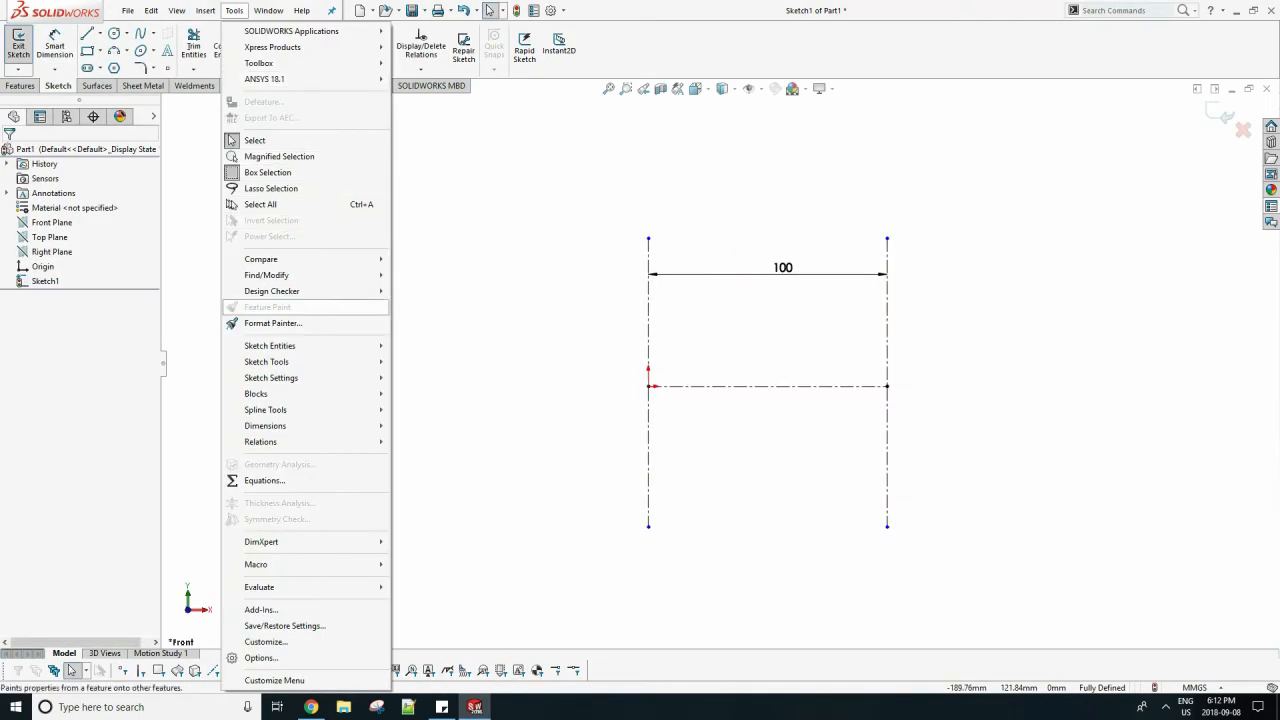
mouse_move(290, 361)
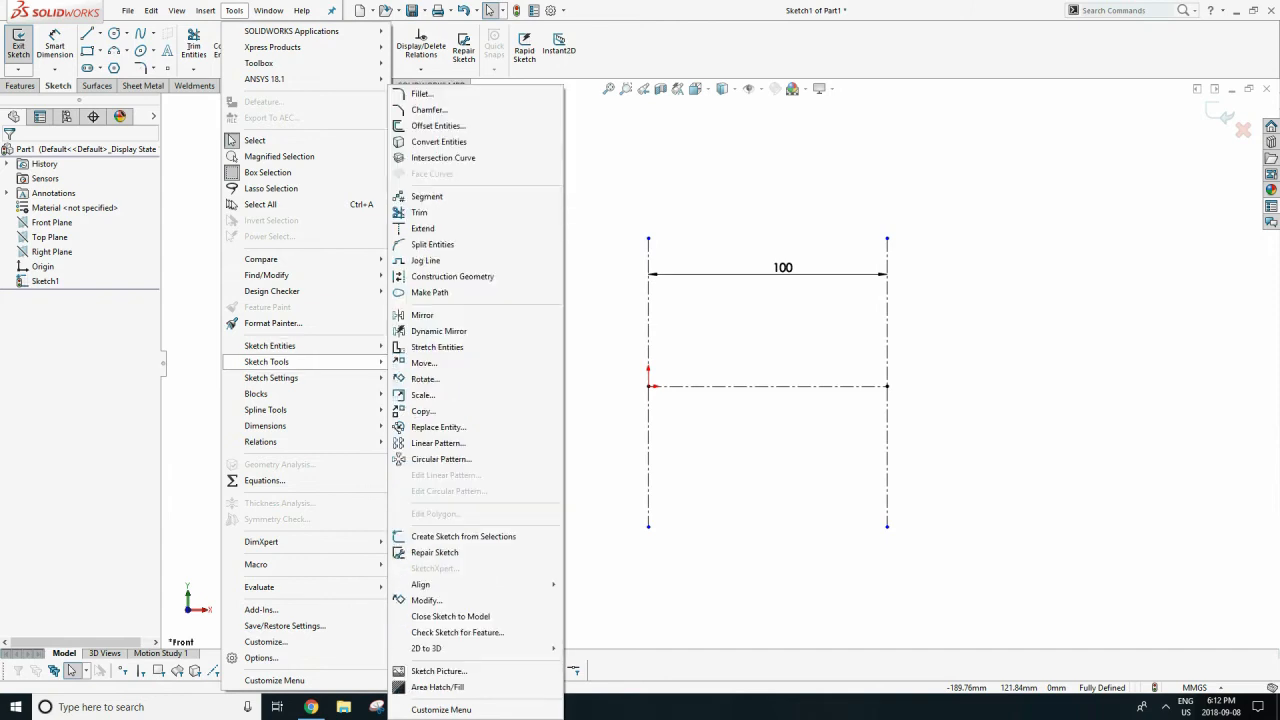
click(438, 671)
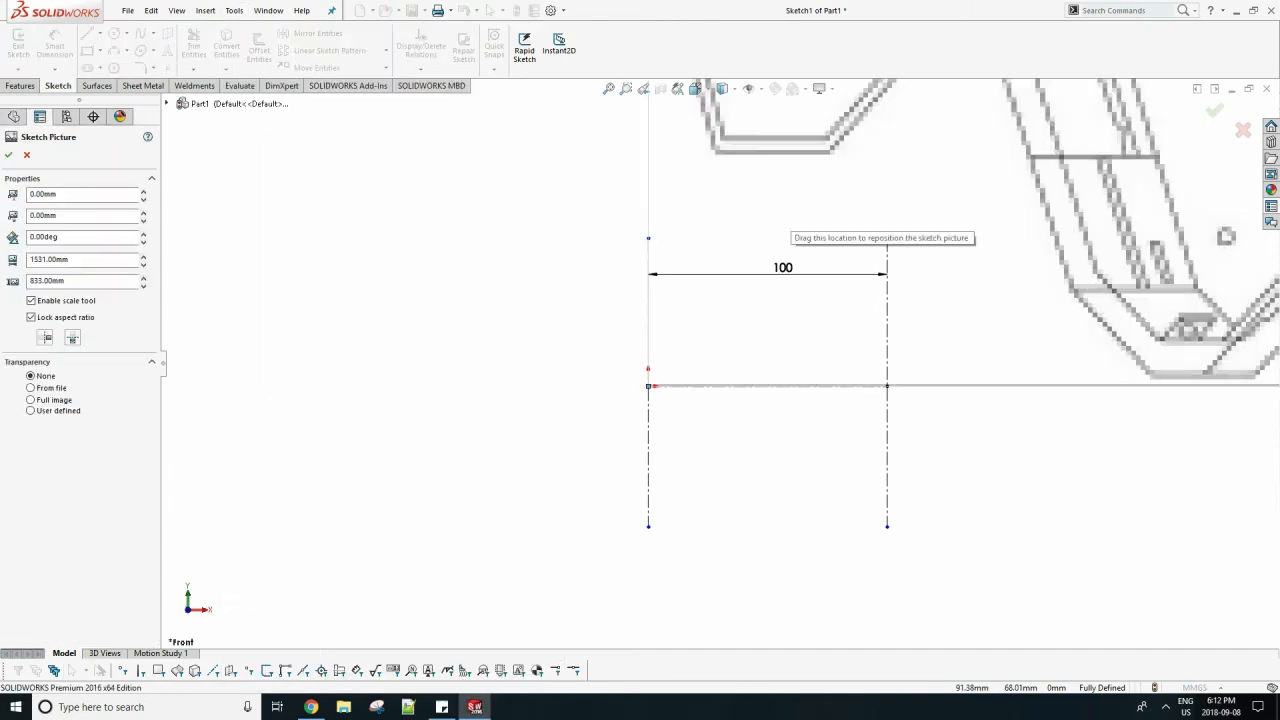
scroll(719, 362, down, 10)
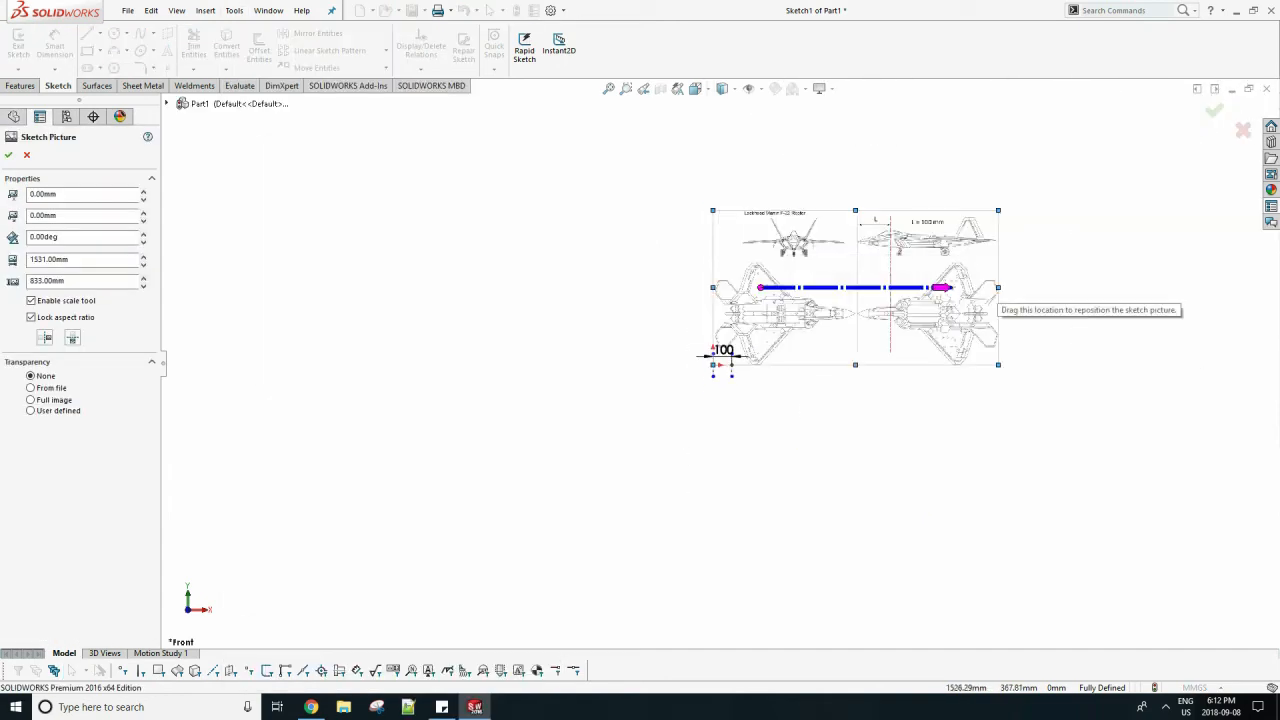
Resize the picture to about 852 × 464 mm and move it so the side view's L = 100 mm markers match the two vertical centerlines.
drag(867, 287, 830, 287)
drag(800, 295, 735, 356)
scroll(734, 366, down, 10)
drag(541, 338, 570, 358)
mouse_move(1025, 272)
mouse_down()
mouse_move(1265, 272)
mouse_move(1062, 249)
mouse_up()
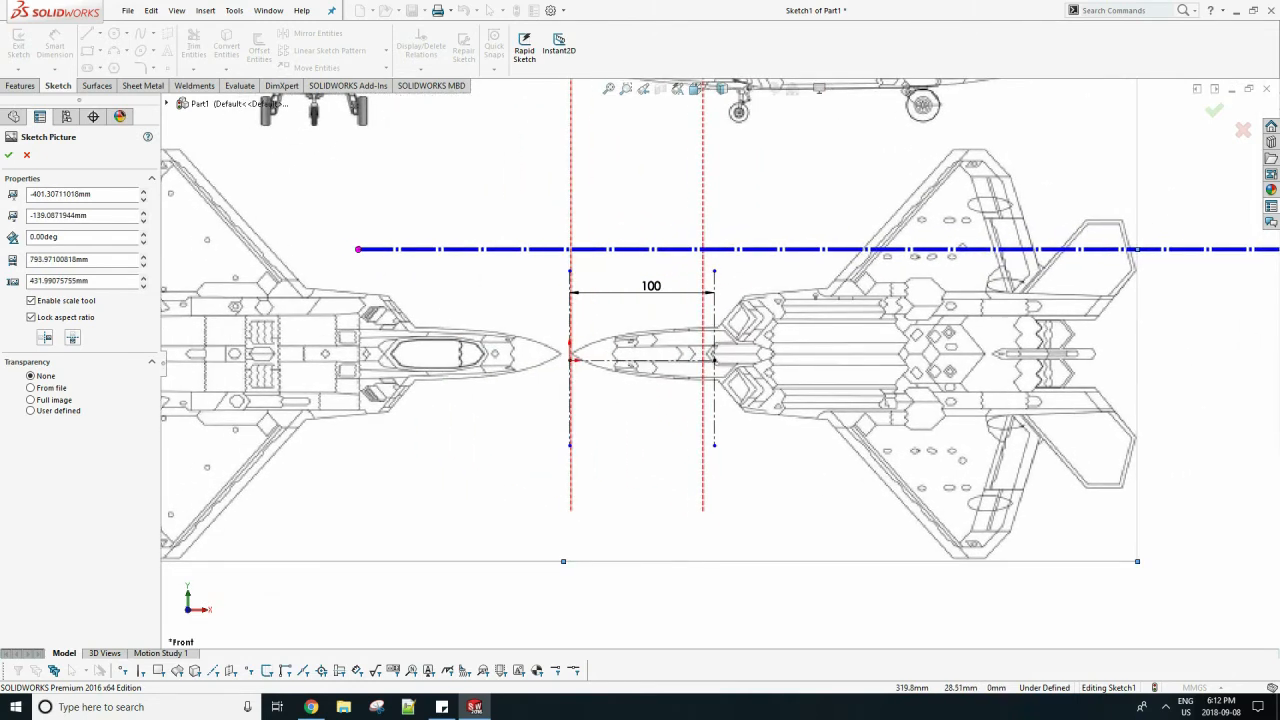
scroll(1062, 249, up, 3)
drag(961, 297, 999, 297)
scroll(836, 323, down, 4)
drag(789, 340, 744, 341)
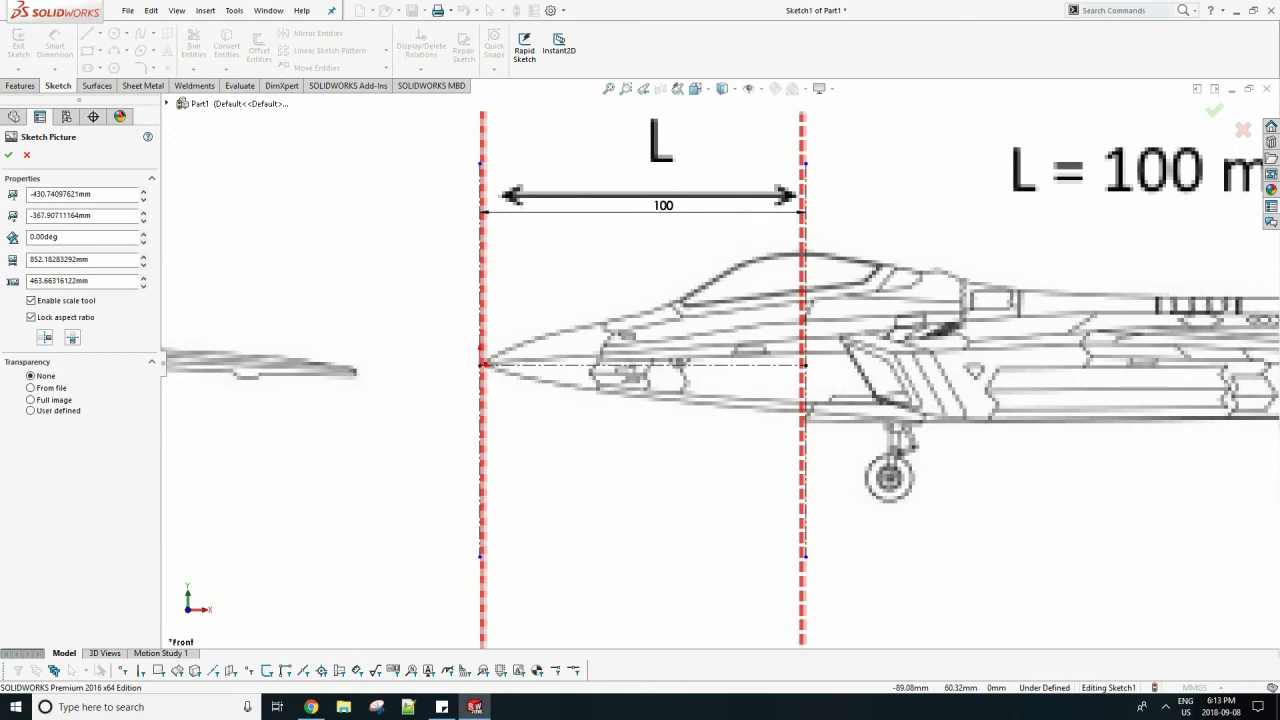
click(9, 155)
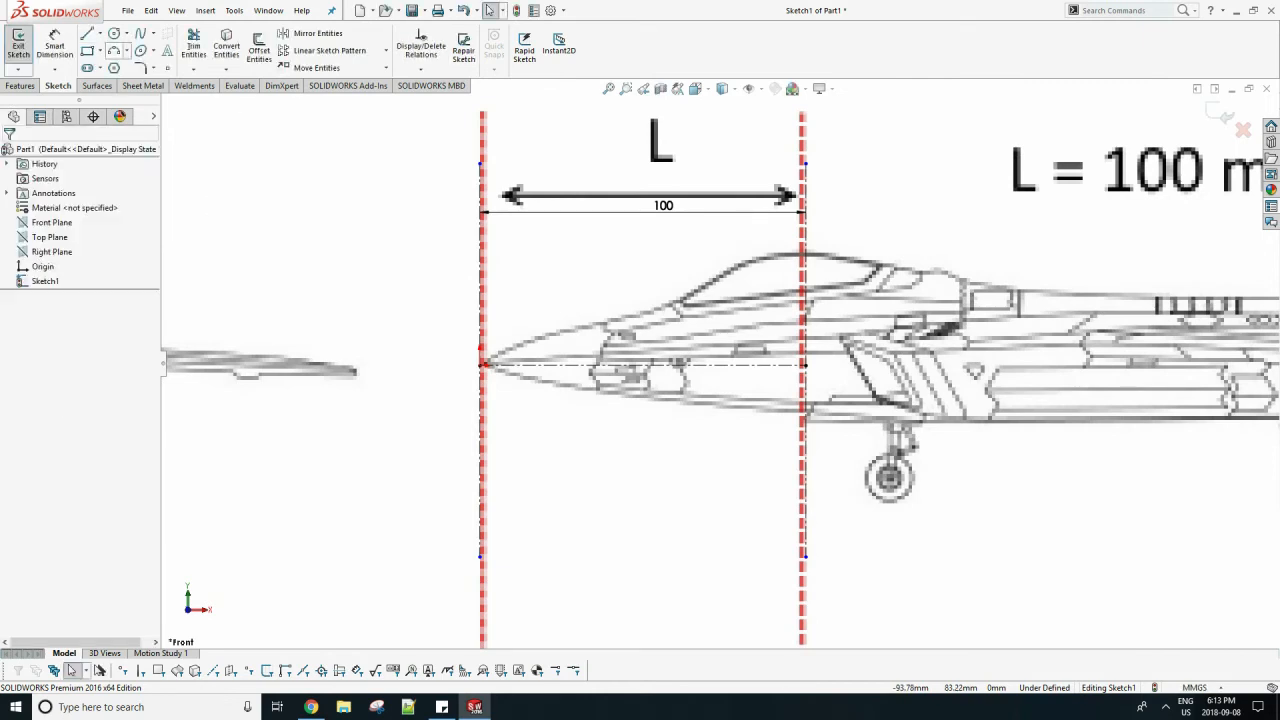
Draw a vertical centerline about 21 mm long across the side view's nose, from the lower to the upper fuselage outline.
click(99, 33)
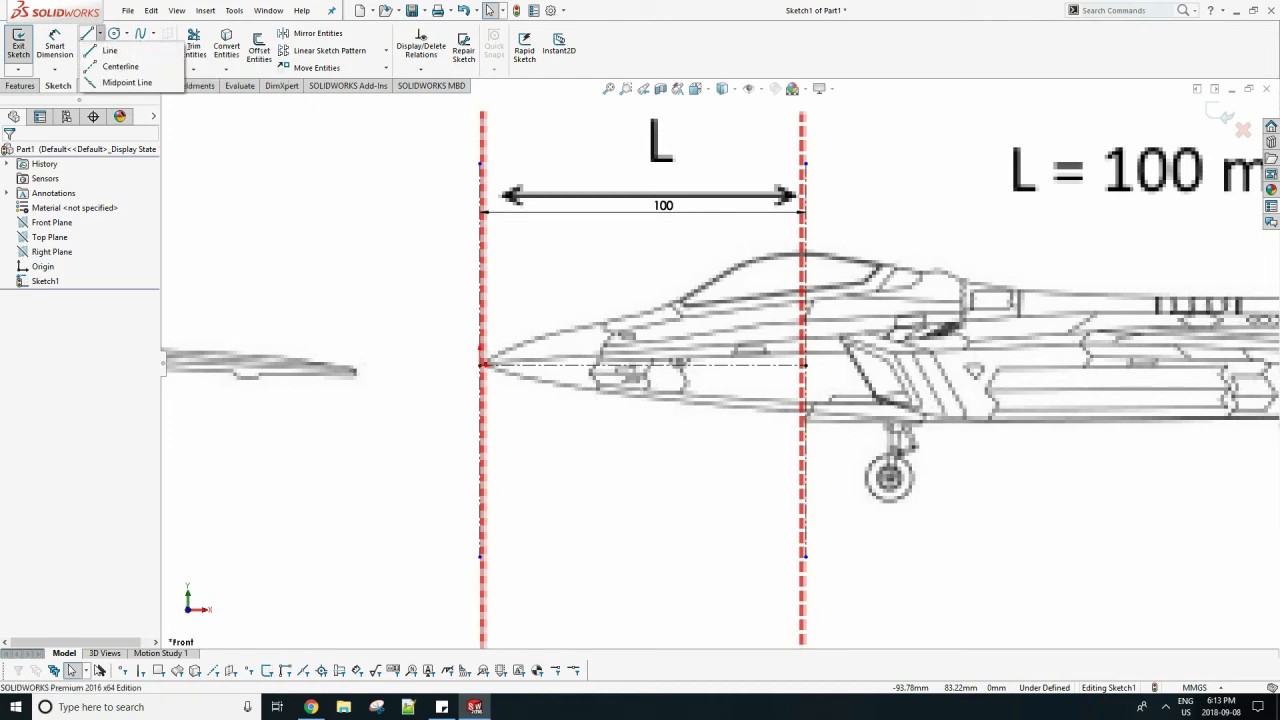
click(110, 63)
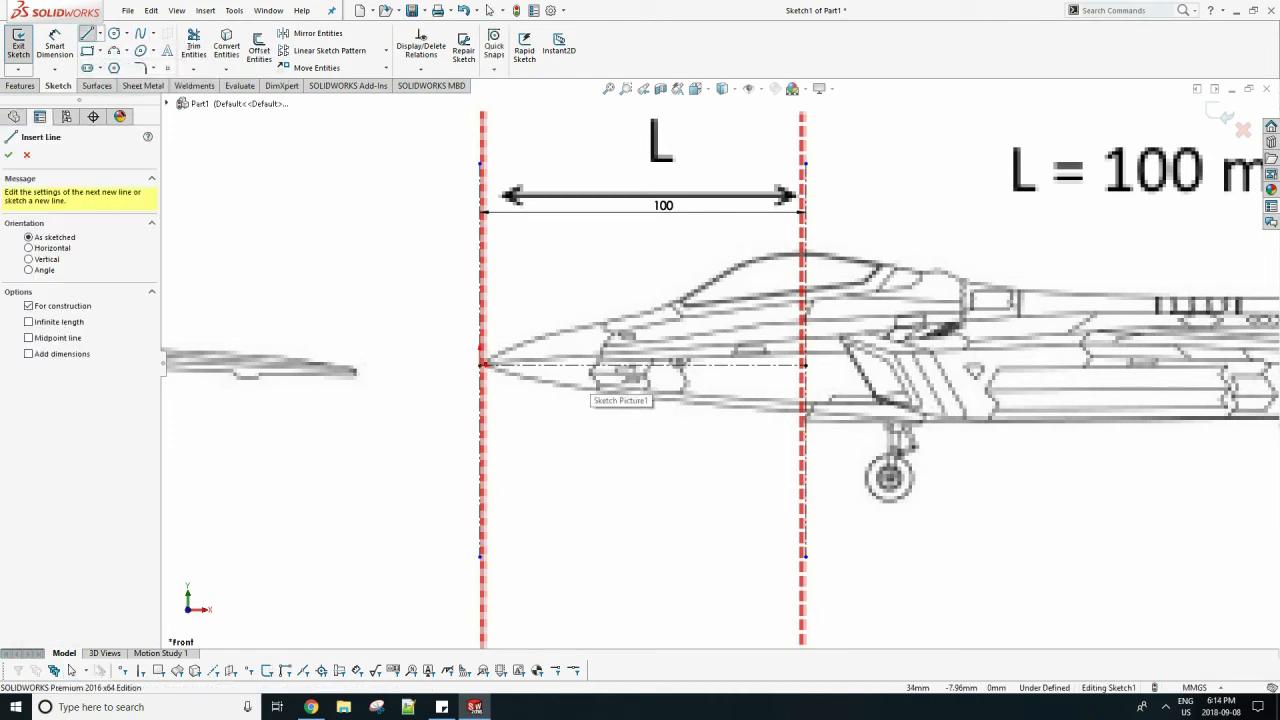
click(590, 389)
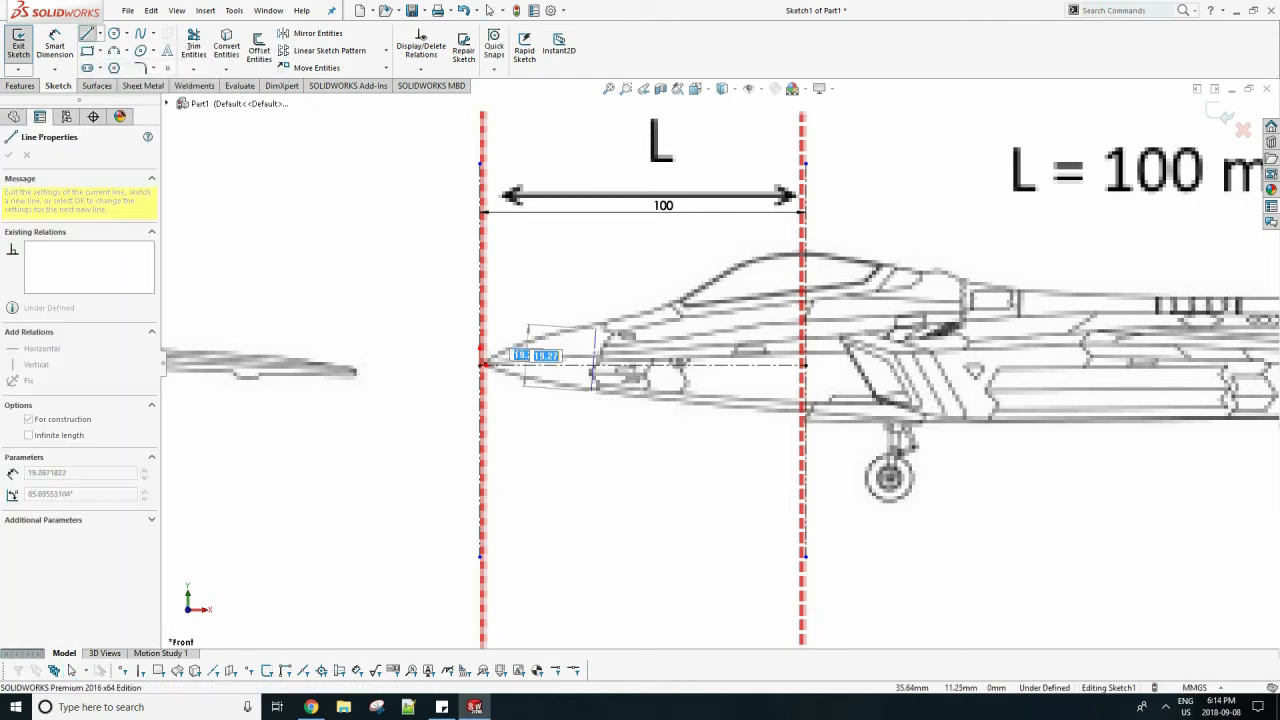
click(591, 322)
key(Escape)
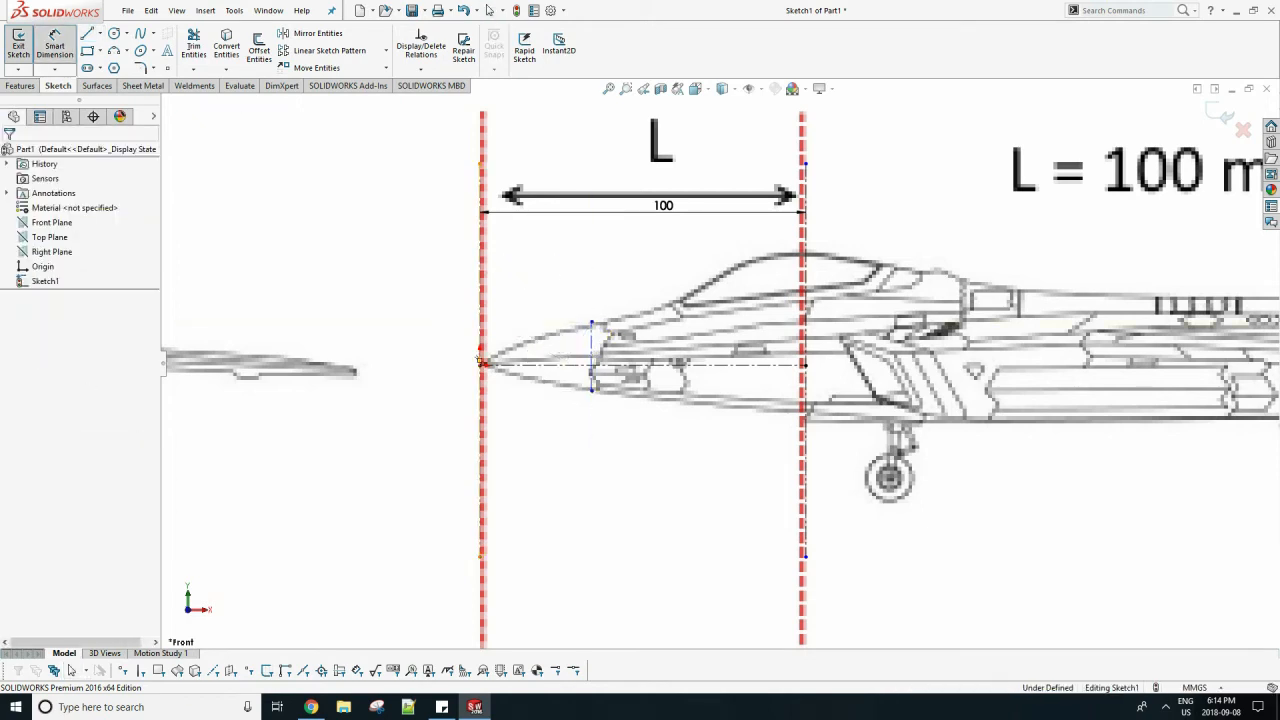
Dimension the short nose centerline at 34 mm from the vertical centerline through the origin.
click(480, 360)
click(592, 346)
click(538, 338)
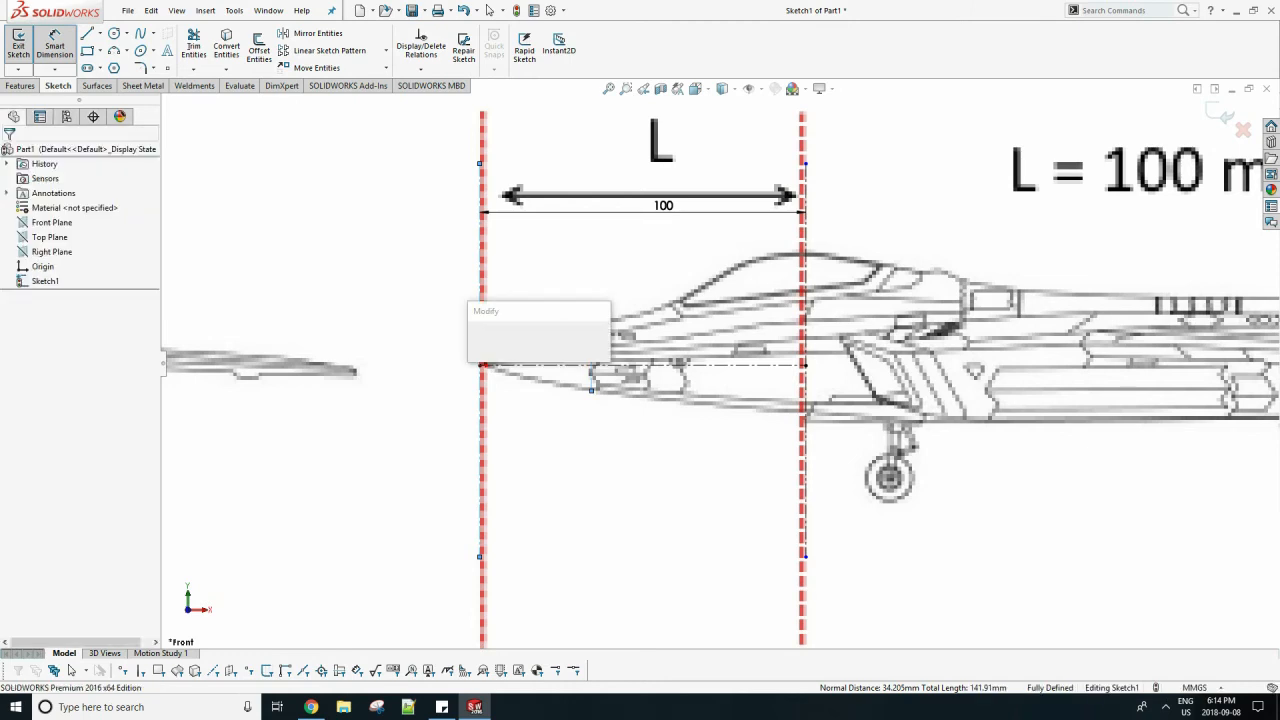
text(34)
key(Return)
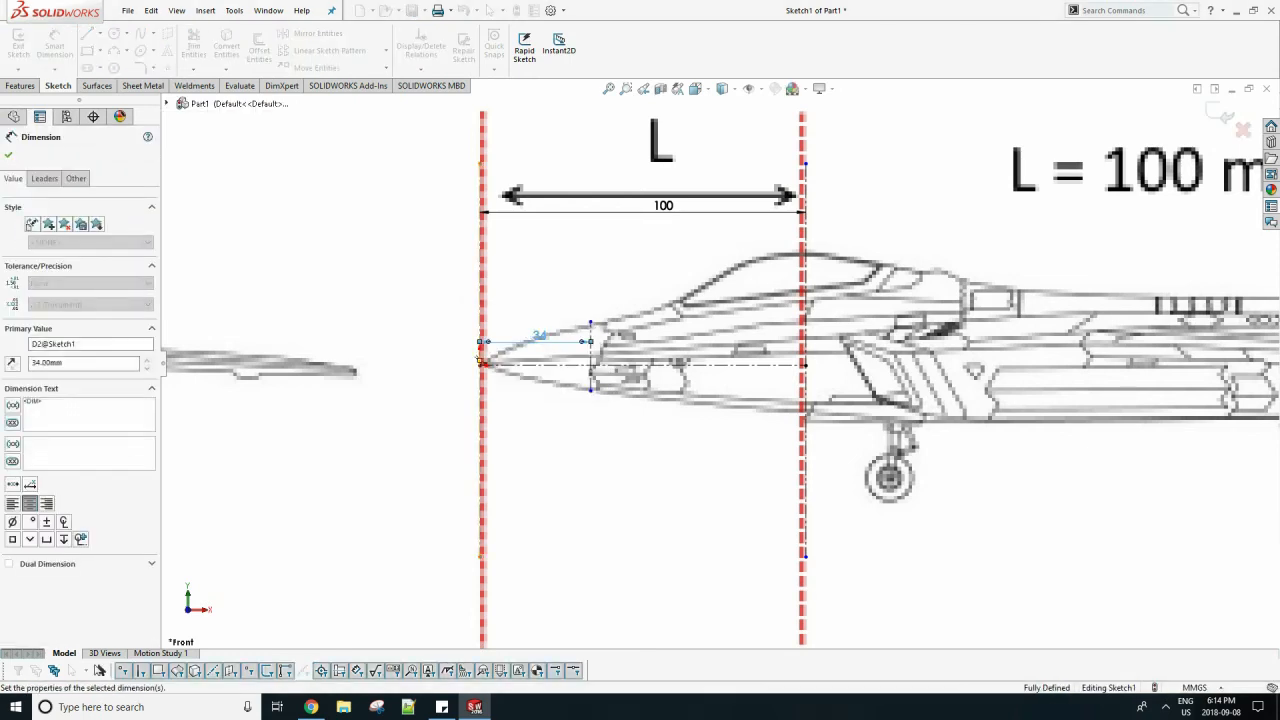
key(Escape)
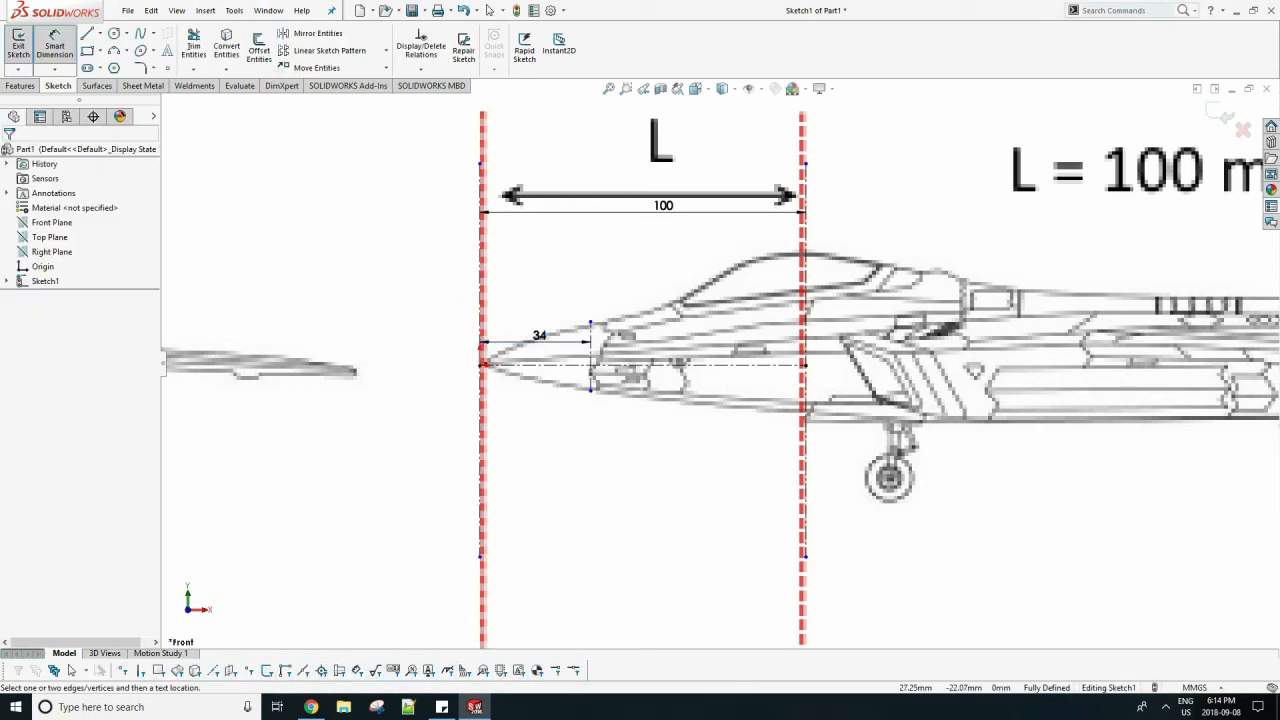
key(Escape)
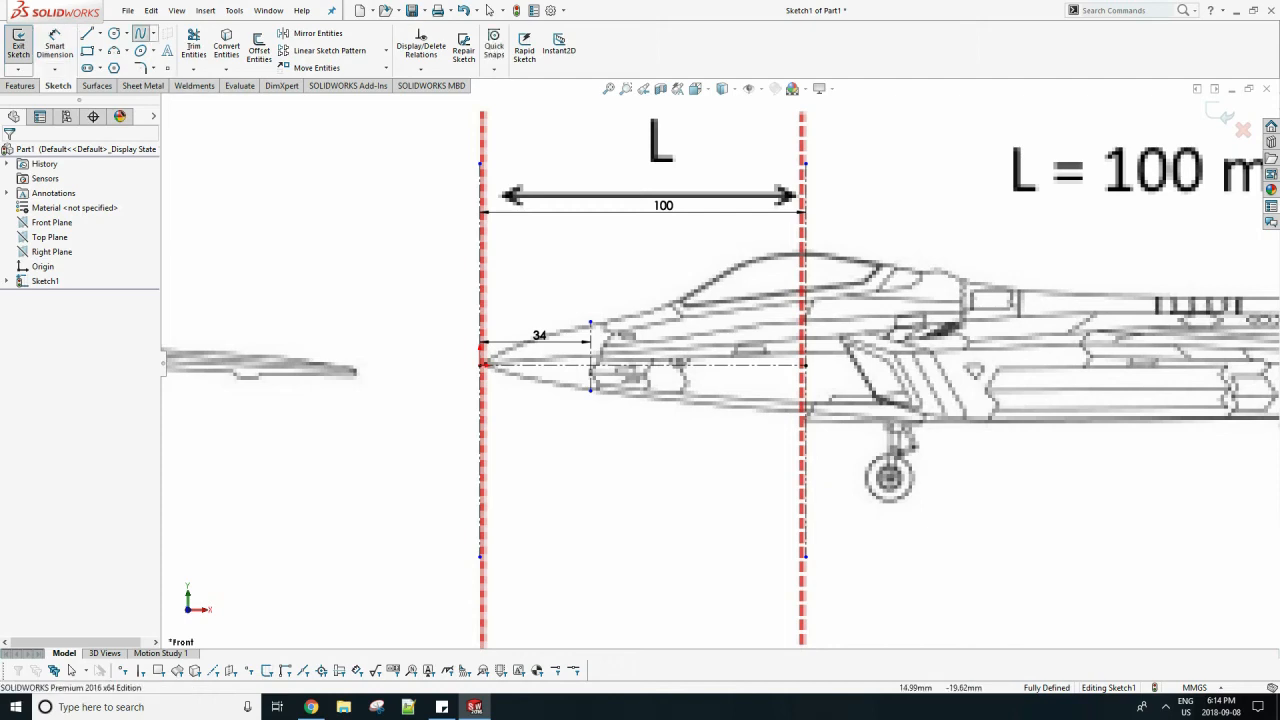
Trace the side view's lower fuselage outline with a spline from the short nose centerline and trim it at the rear vertical centerline.
click(591, 391)
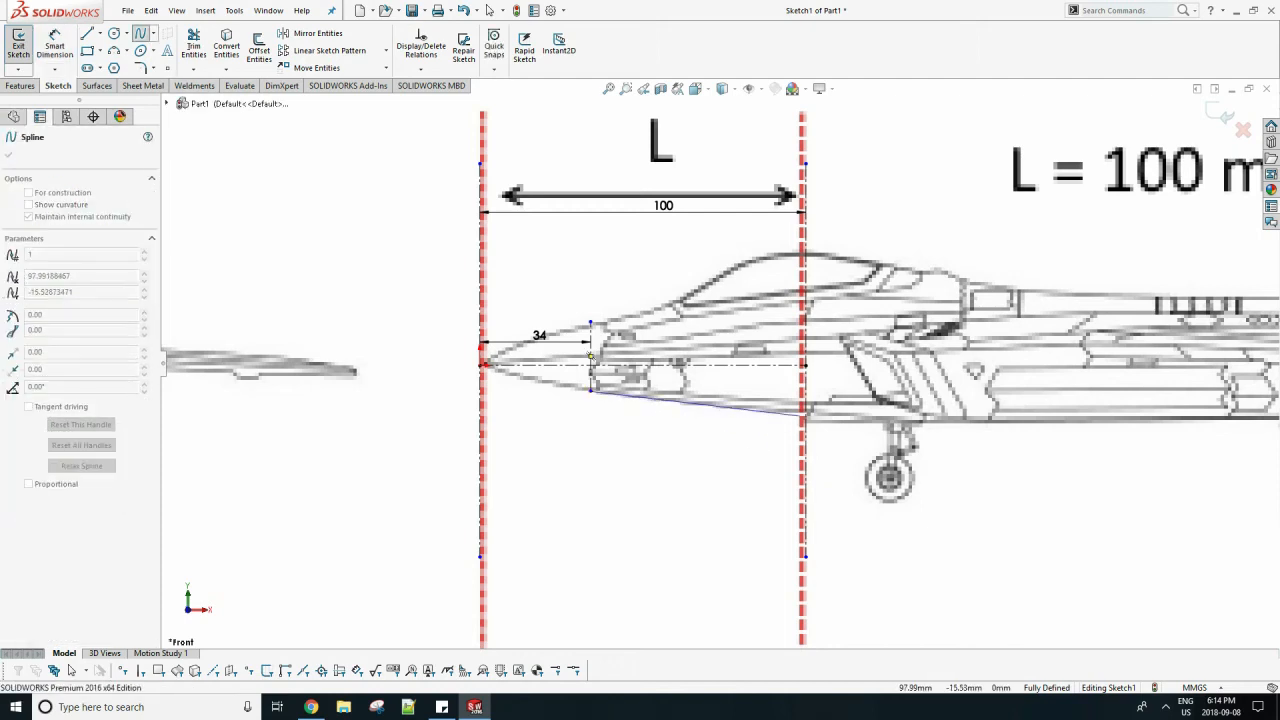
click(804, 412)
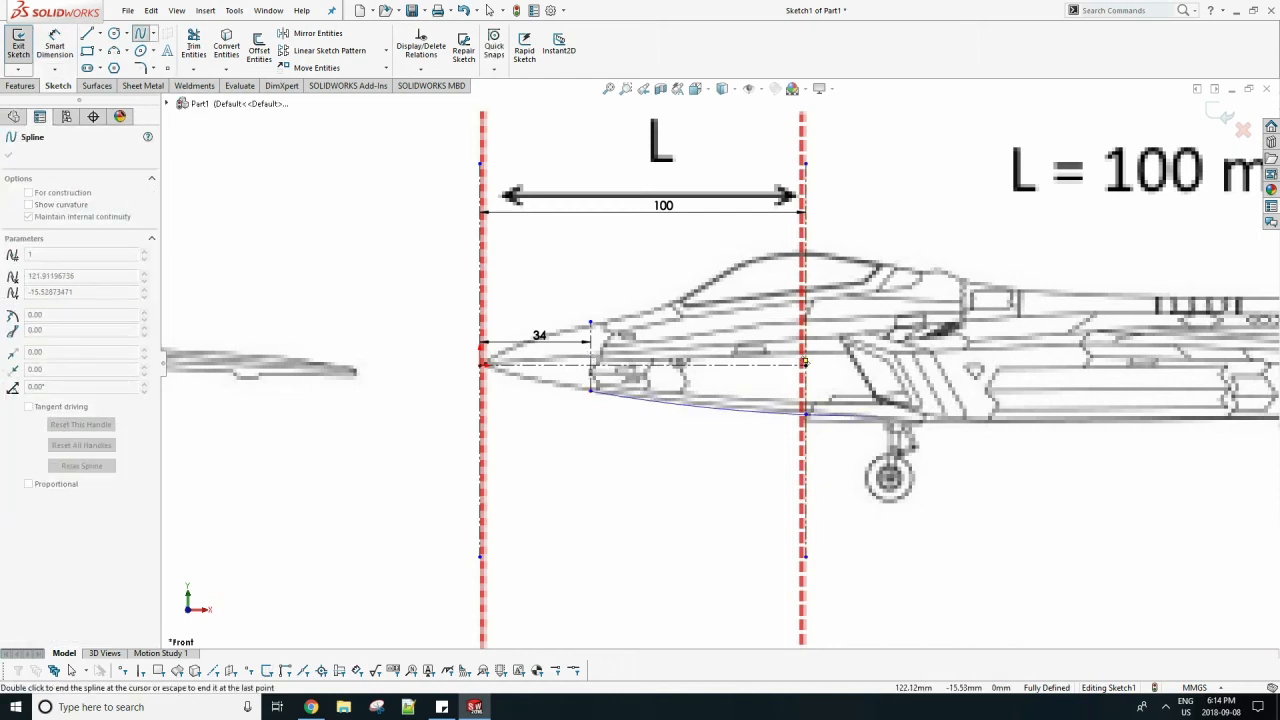
key(Escape)
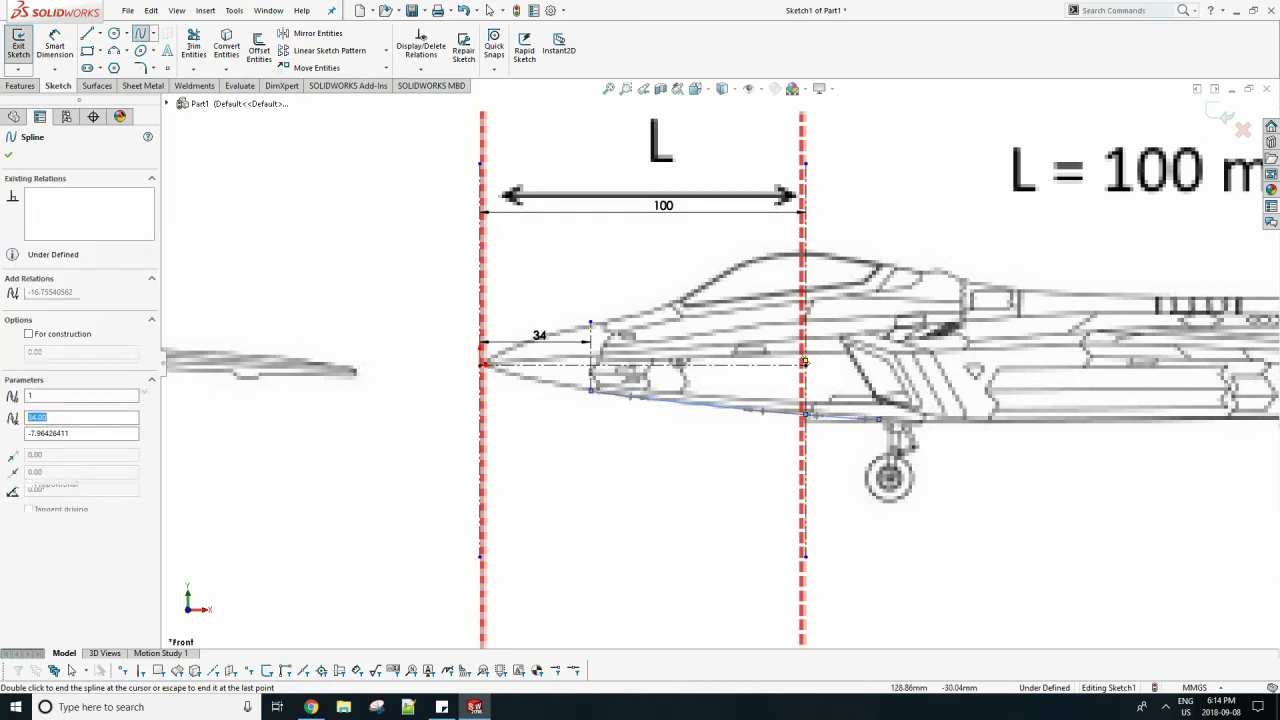
key(Escape)
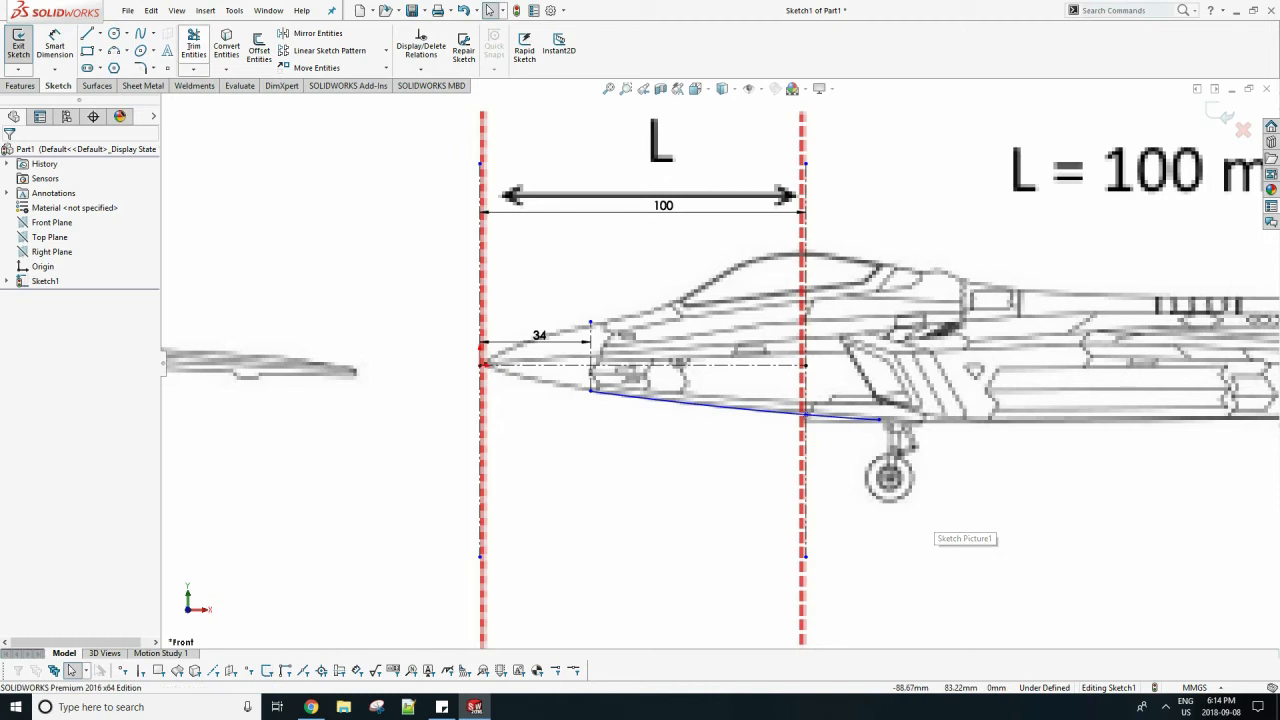
click(194, 46)
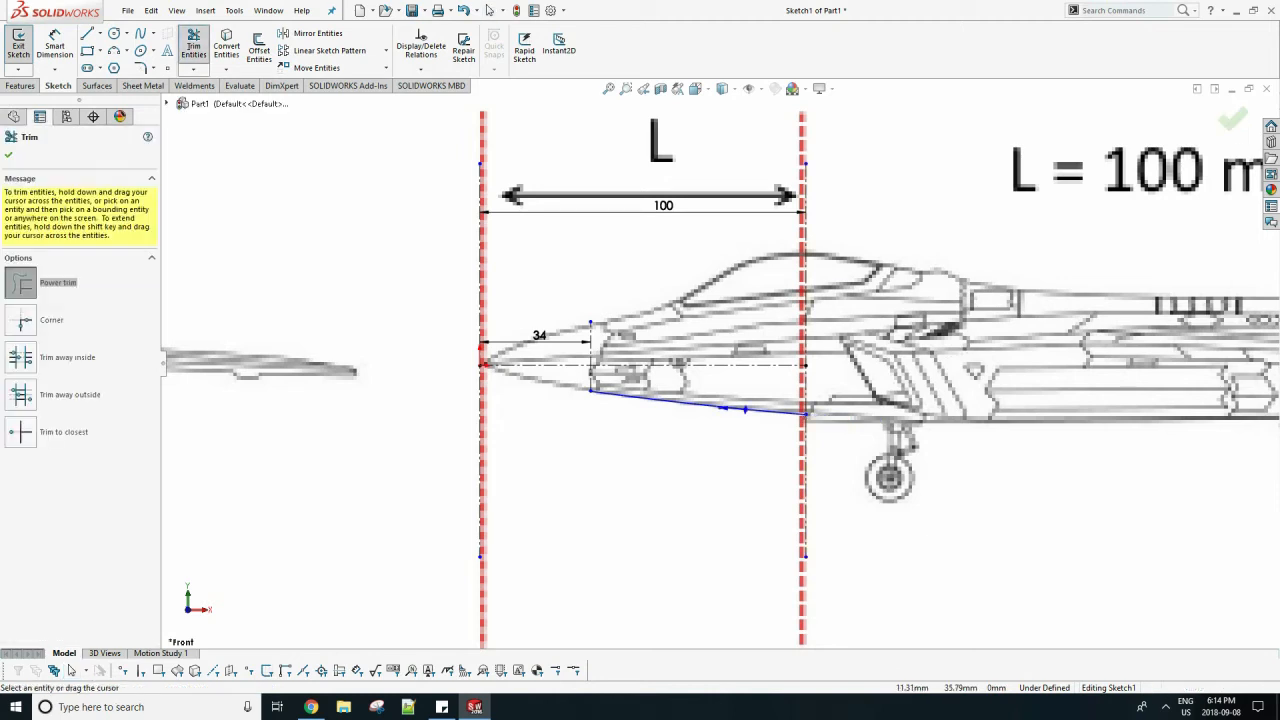
scroll(865, 243, down, 2)
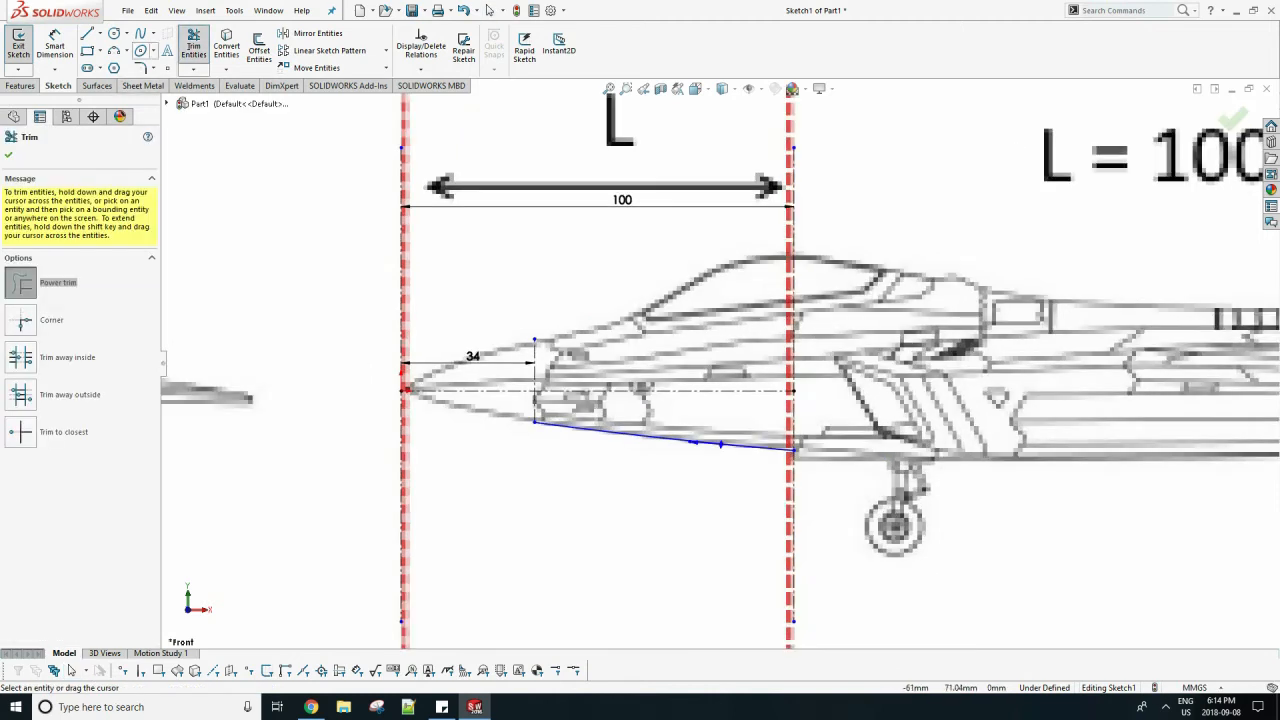
key(Escape)
Trace the upper fuselage and canopy outline with a four-point spline from the nose centerline's upper end to the rear vertical centerline.
click(534, 340)
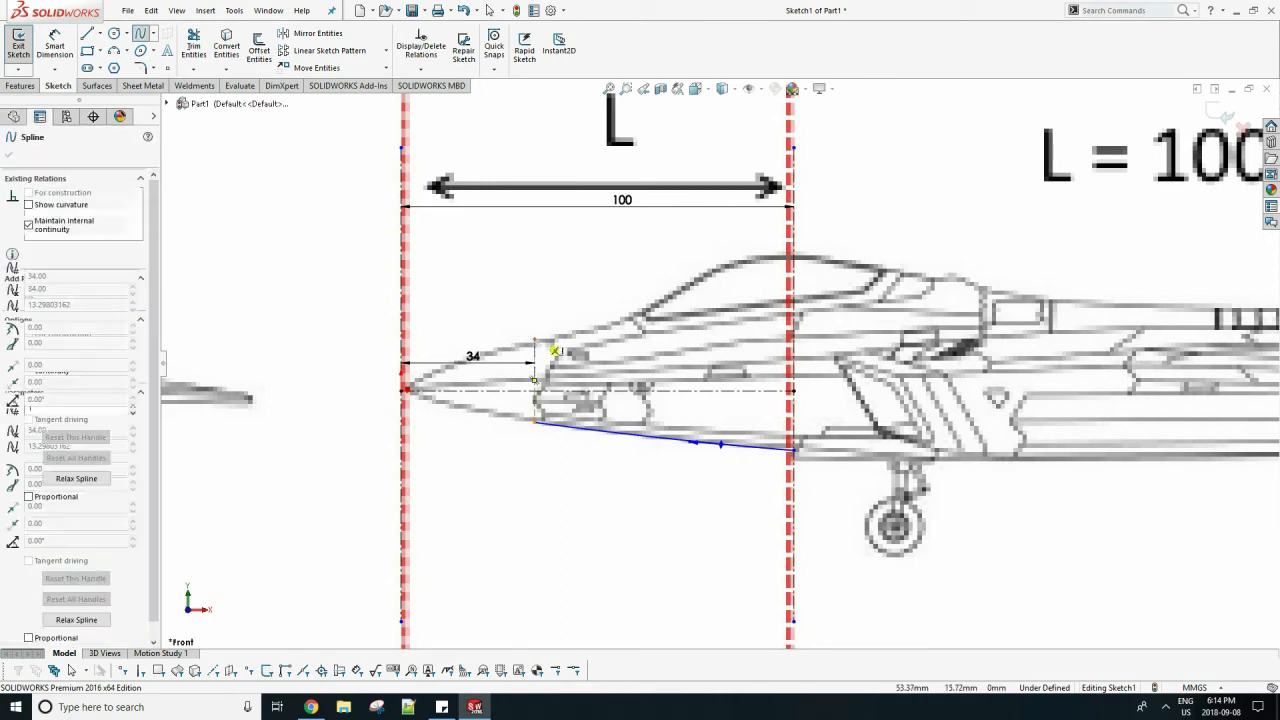
click(643, 313)
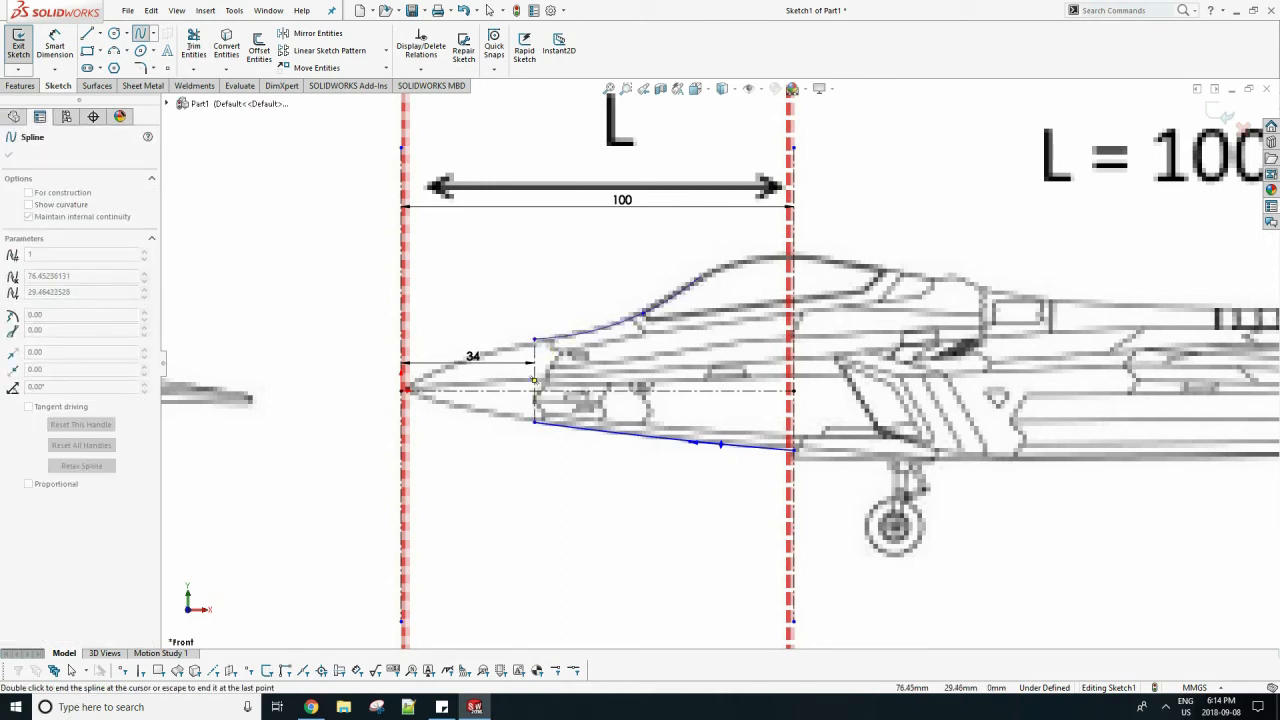
click(702, 275)
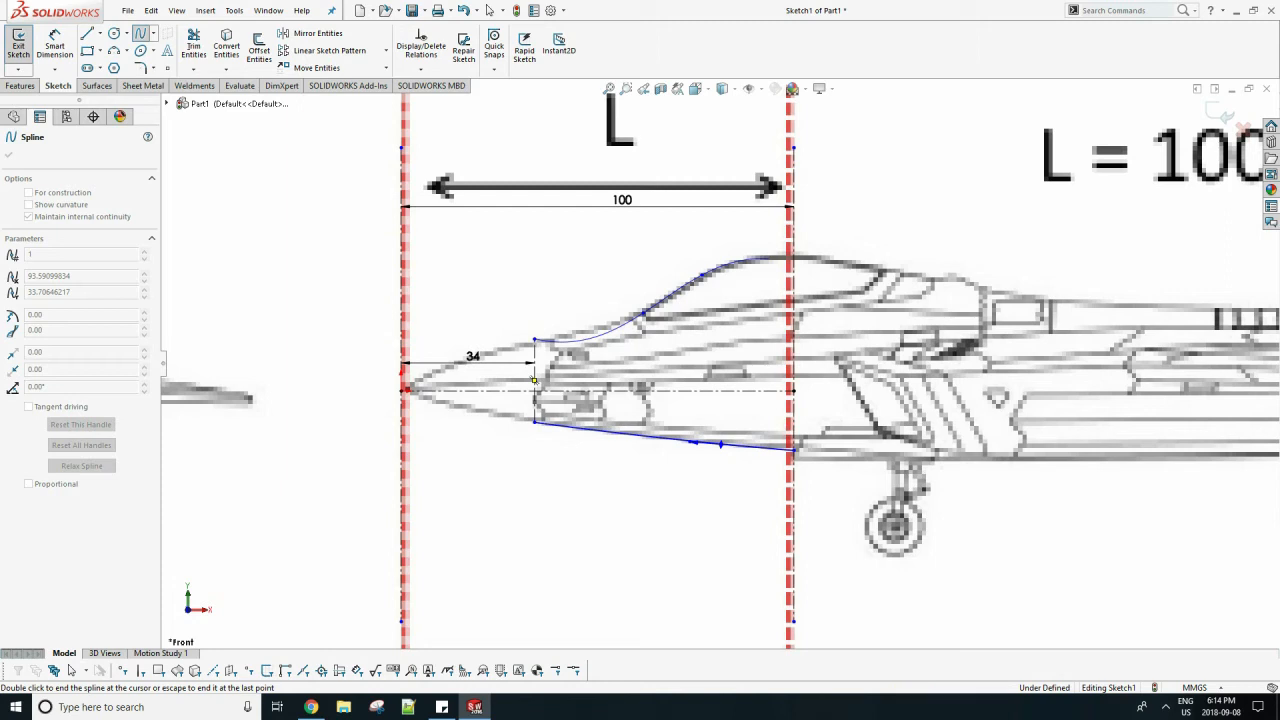
double_click(769, 258)
drag(769, 258, 786, 256)
scroll(615, 294, down, 1)
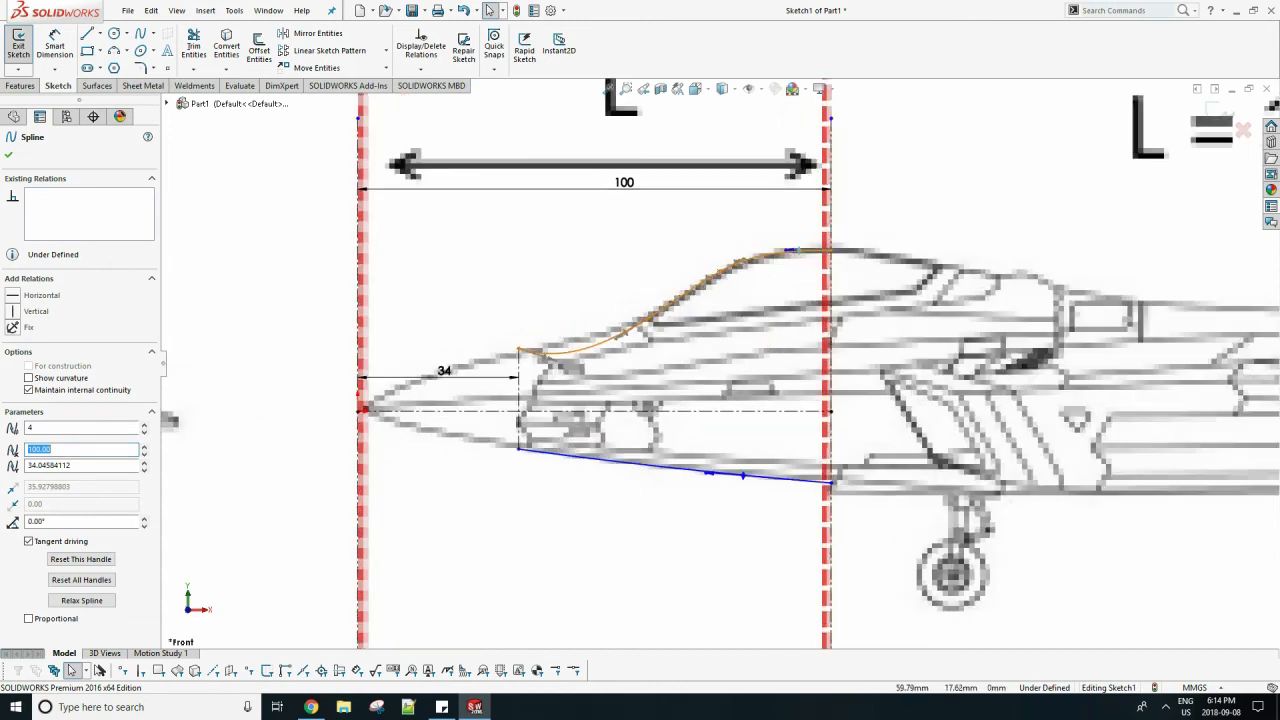
Adjust the upper spline's points and tangent handles so the curve follows the outline ahead of the canopy.
drag(641, 325, 617, 334)
drag(540, 351, 545, 348)
scroll(517, 348, down, 3)
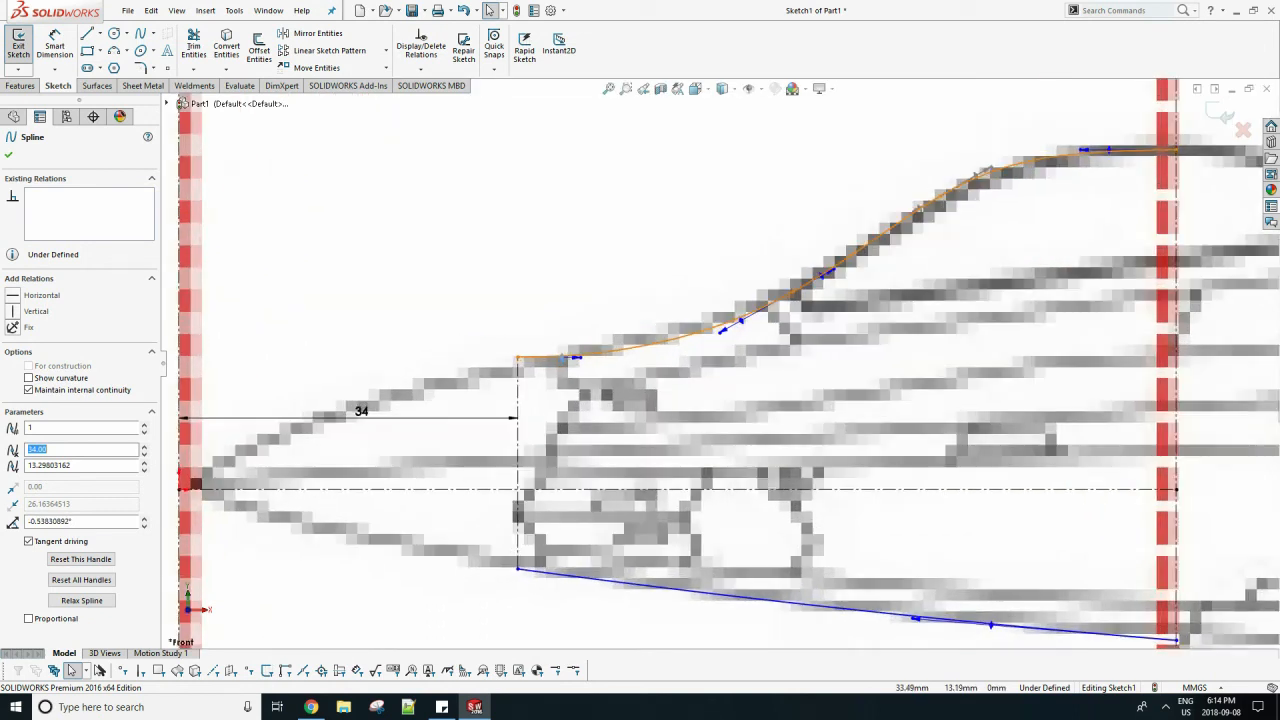
click(620, 320)
drag(741, 321, 739, 314)
drag(740, 314, 739, 316)
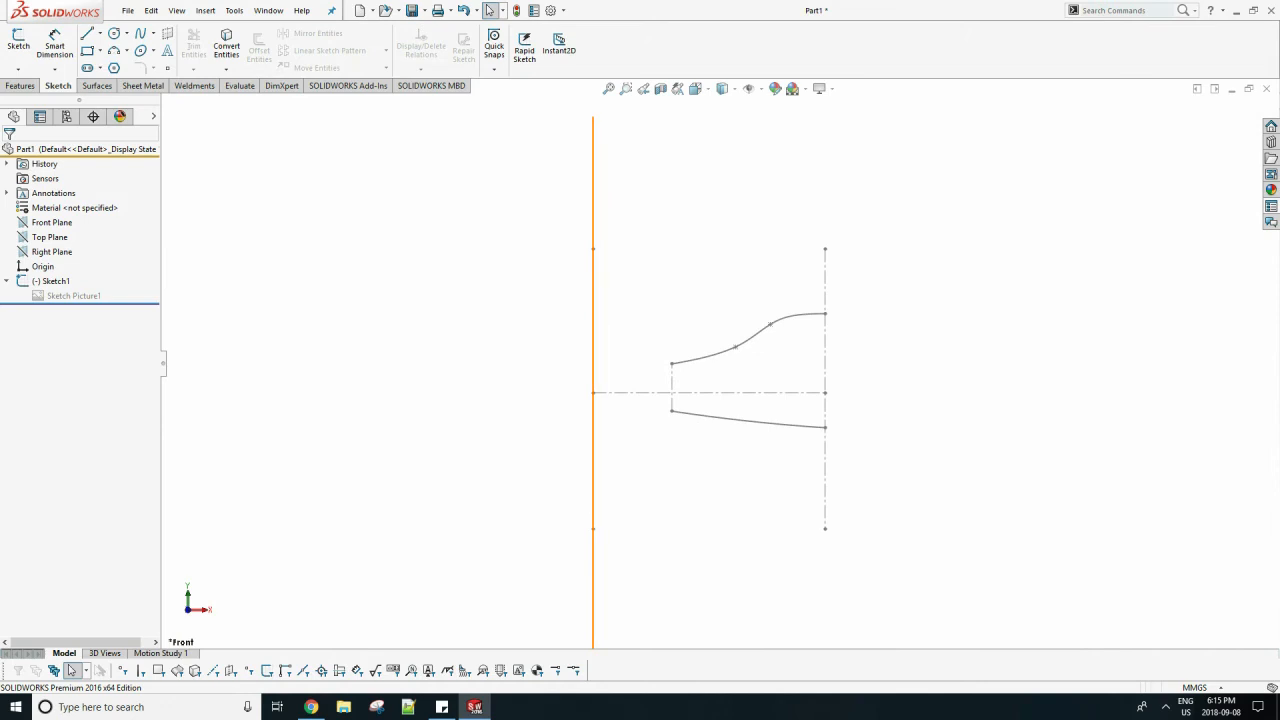
Create a reference plane parallel to the Right Plane, offset 100 mm to the rear vertical centerline of the side profile.
click(51, 251)
click(20, 85)
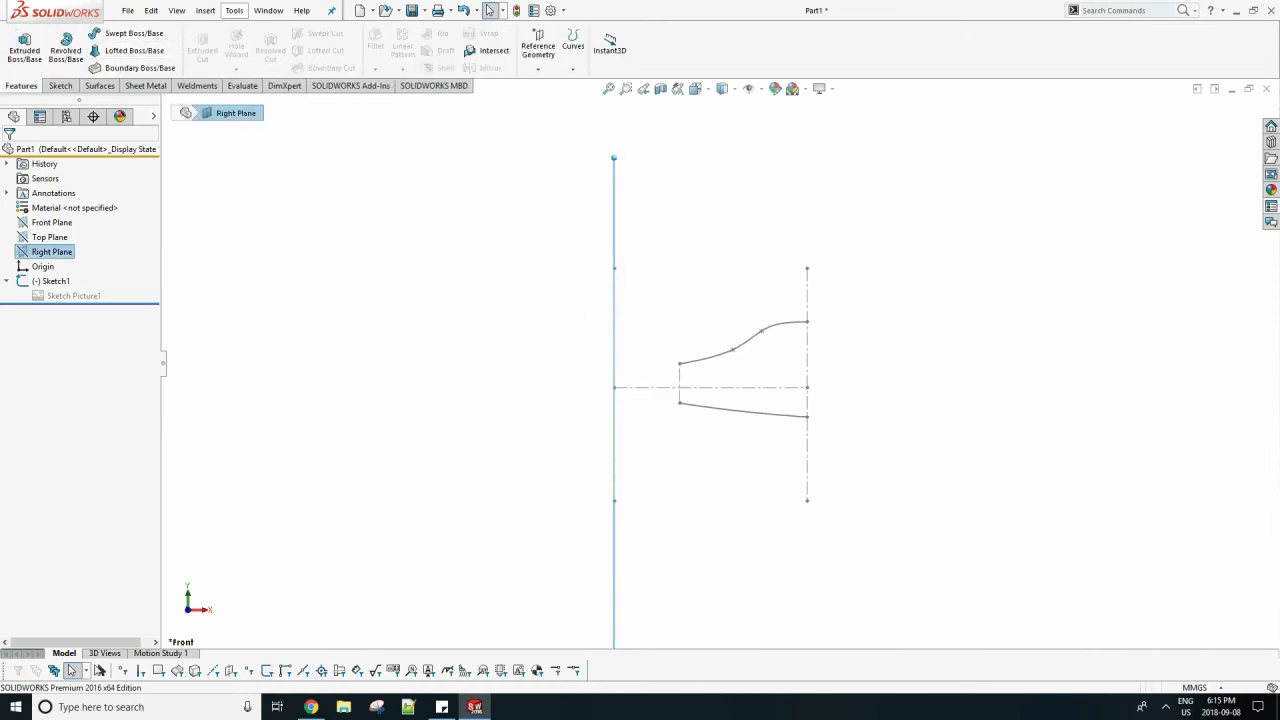
click(205, 10)
mouse_move(257, 177)
click(362, 182)
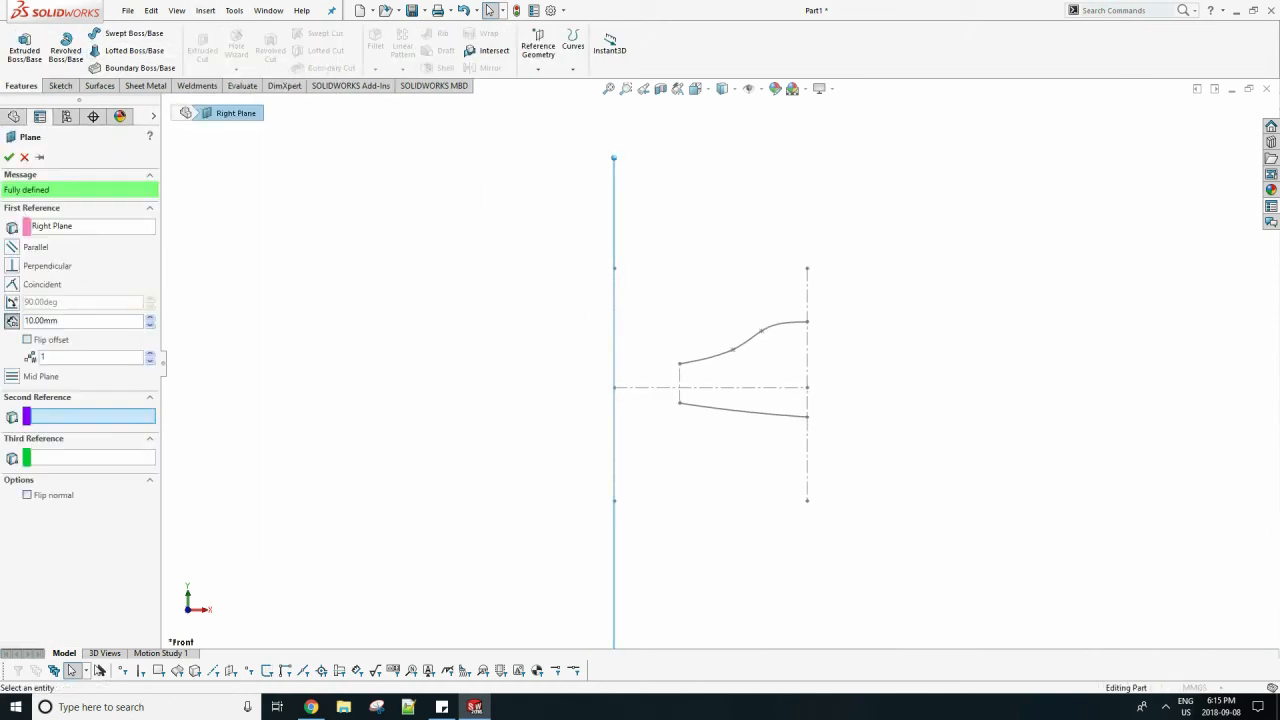
key(Return)
key(Return)
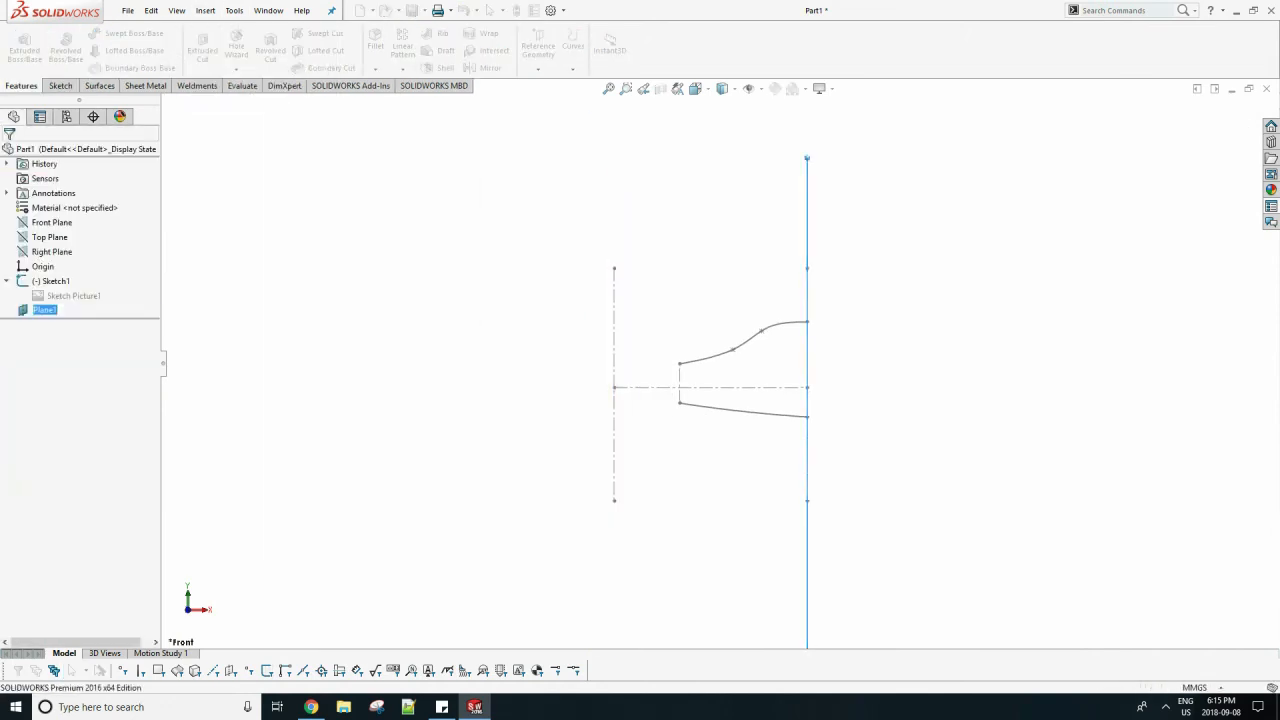
Save the part as F22.
key(ctrl+s)
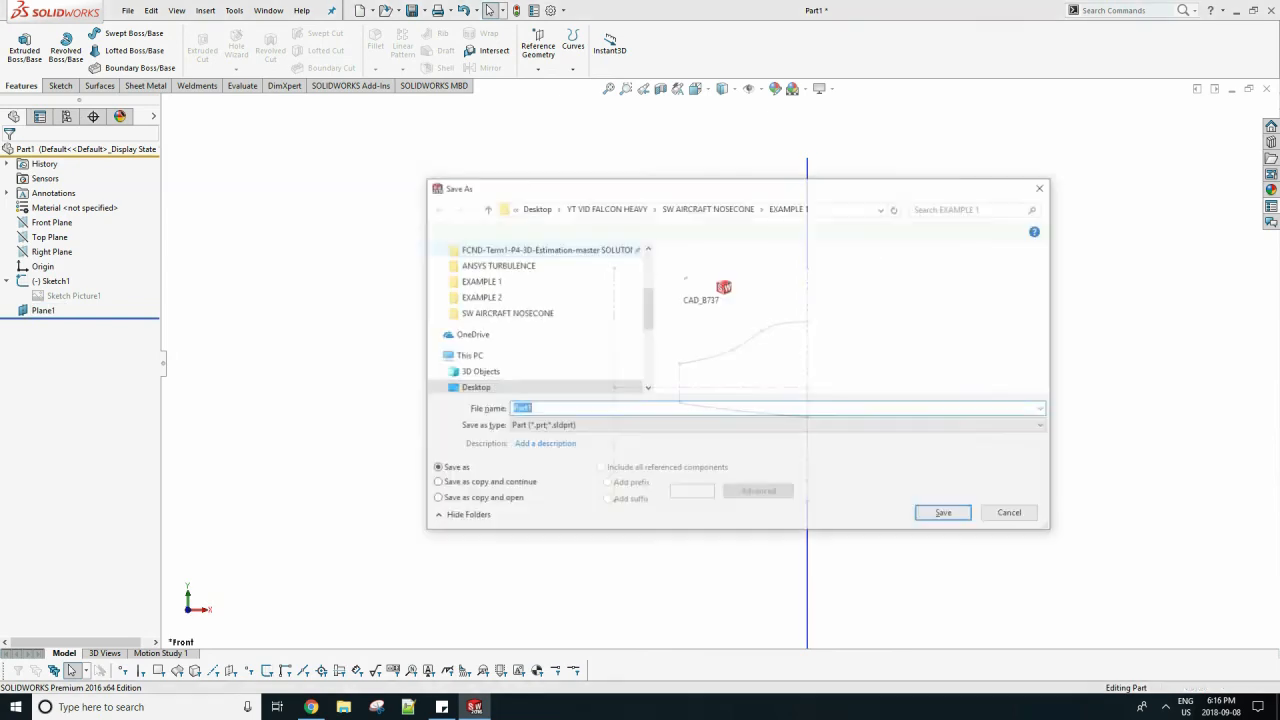
text(F22)
key(Return)
Start a sketch on the new offset plane and set the view to Right.
click(18, 45)
click(686, 420)
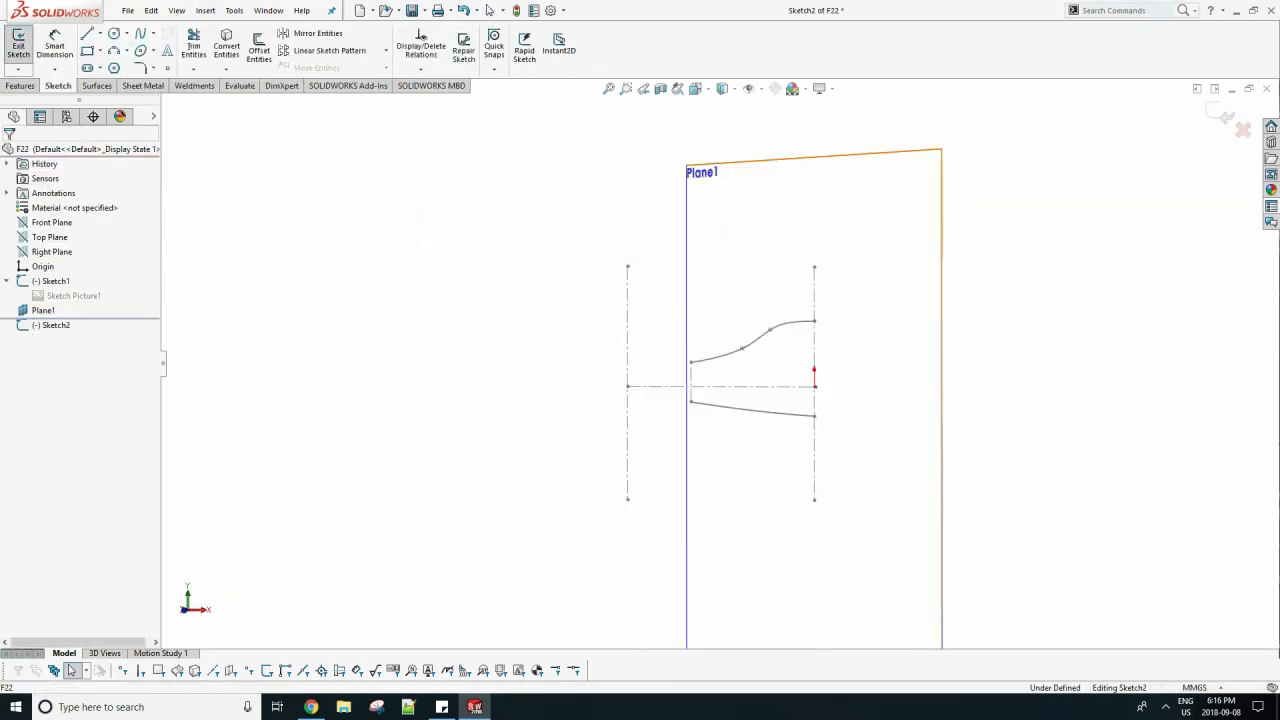
key(space)
click(638, 386)
key(space)
click(563, 331)
key(space)
click(519, 329)
scroll(743, 212, down, 8)
click(20, 86)
Draw two horizontal centerlines in opposite directions, one from the upper spline's rear endpoint and one from the lower spline's rear endpoint.
click(58, 86)
click(100, 33)
click(112, 65)
click(639, 185)
click(531, 185)
key(Escape)
click(90, 33)
scroll(648, 401, down, 5)
mouse_move(646, 376)
mouse_down()
mouse_move(911, 377)
mouse_move(647, 334)
mouse_move(690, 374)
mouse_move(690, 491)
mouse_up()
key(Escape)
scroll(658, 333, down, 6)
key(Escape)
scroll(710, 370, up, 8)
scroll(710, 205, down, 7)
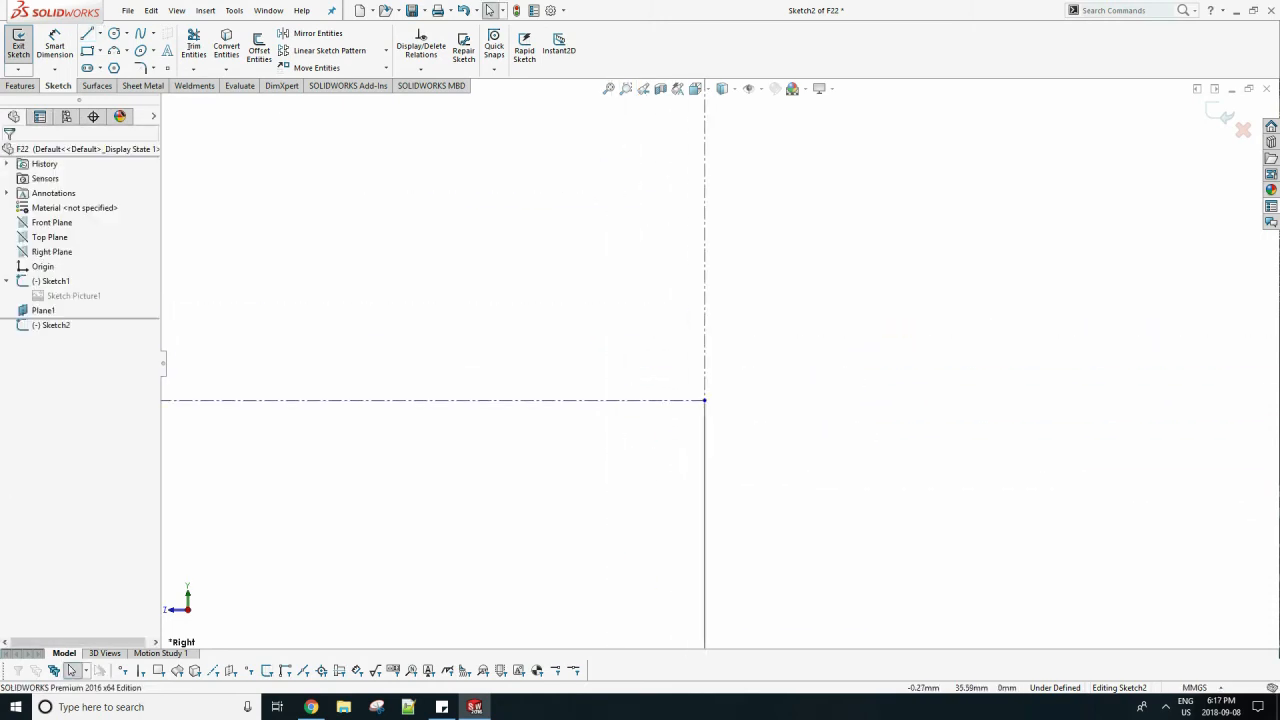
scroll(668, 230, up, 8)
Insert the FRONT image from the EXAMPLE 2 folder as a sketch picture.
click(205, 10)
mouse_move(240, 63)
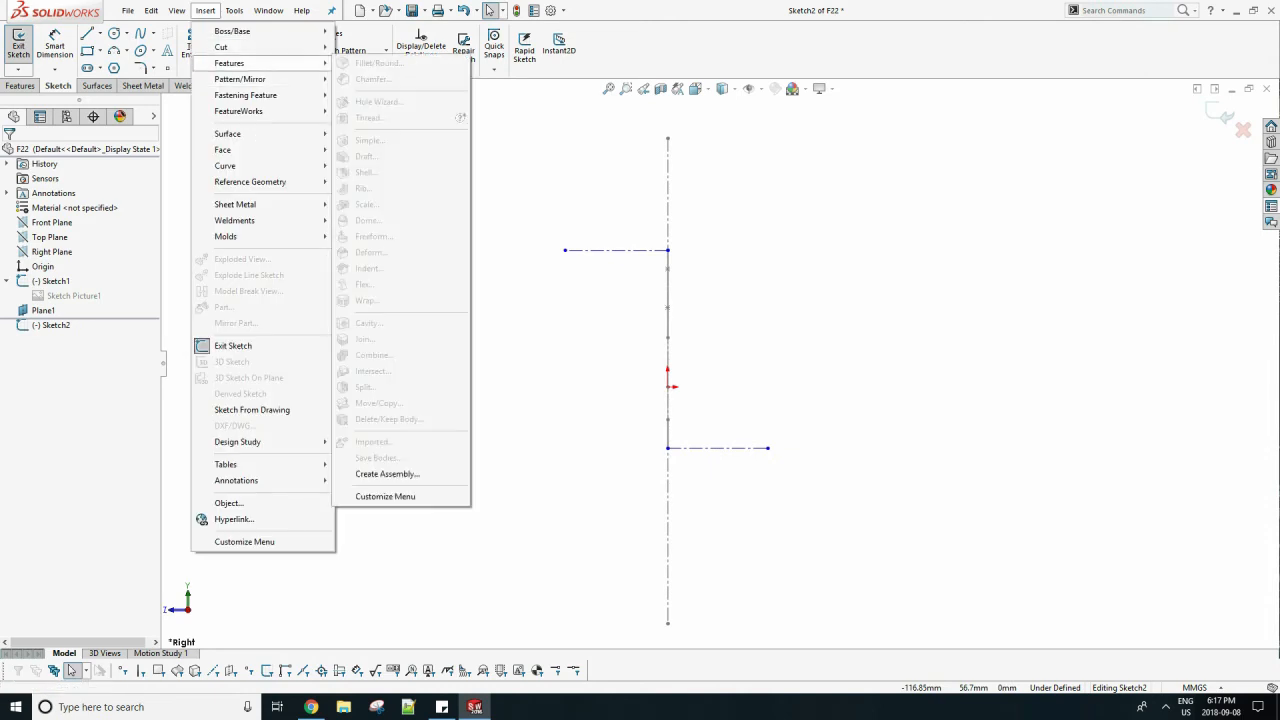
mouse_move(234, 10)
mouse_move(300, 361)
click(440, 671)
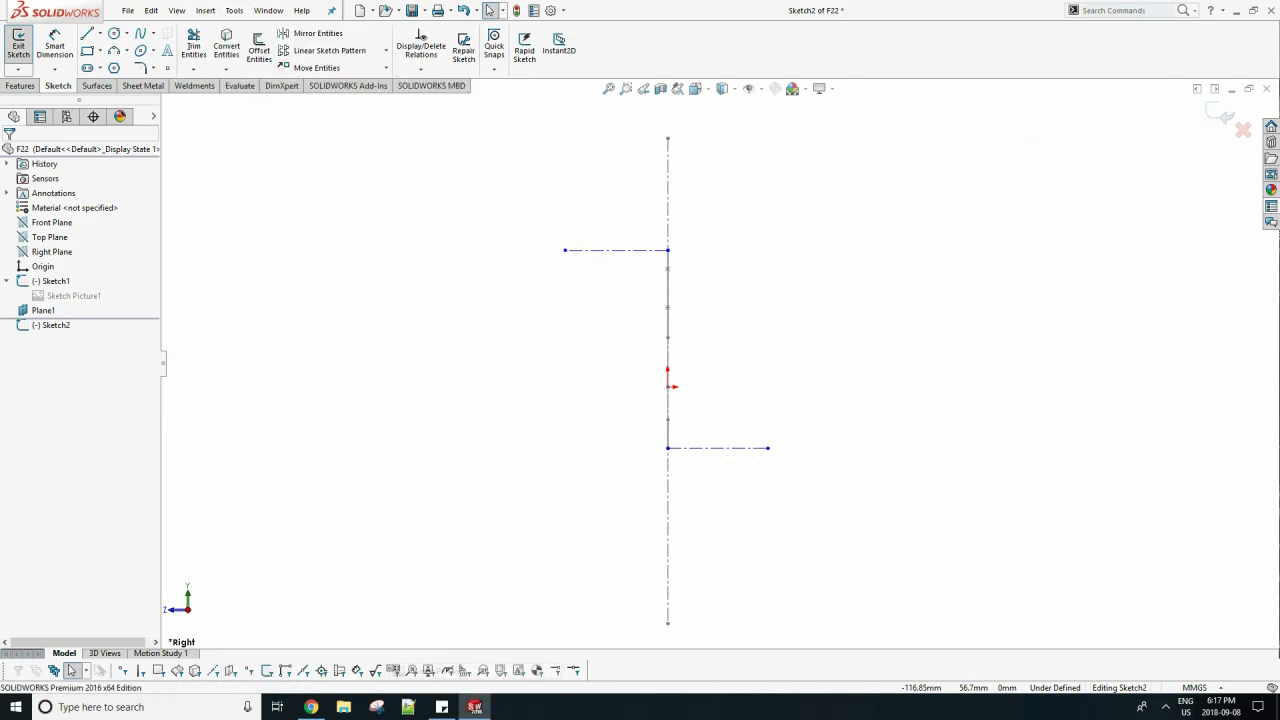
double_click(863, 237)
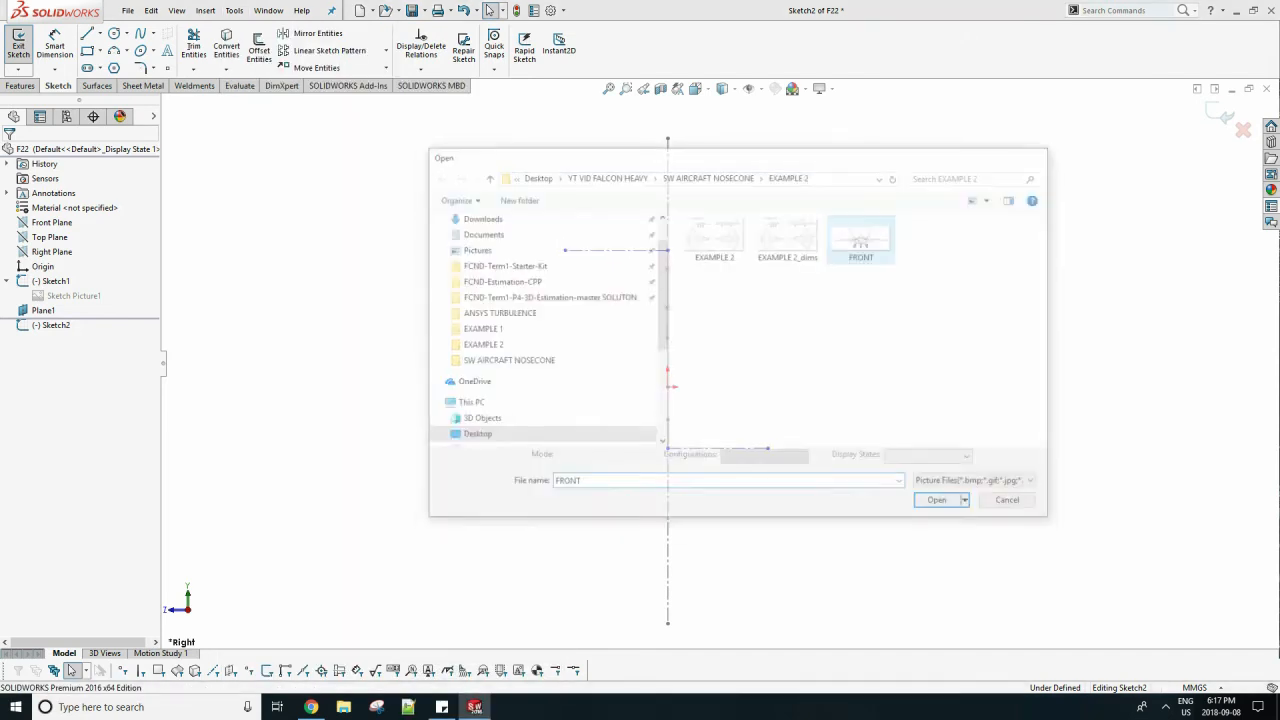
scroll(804, 284, up, 3)
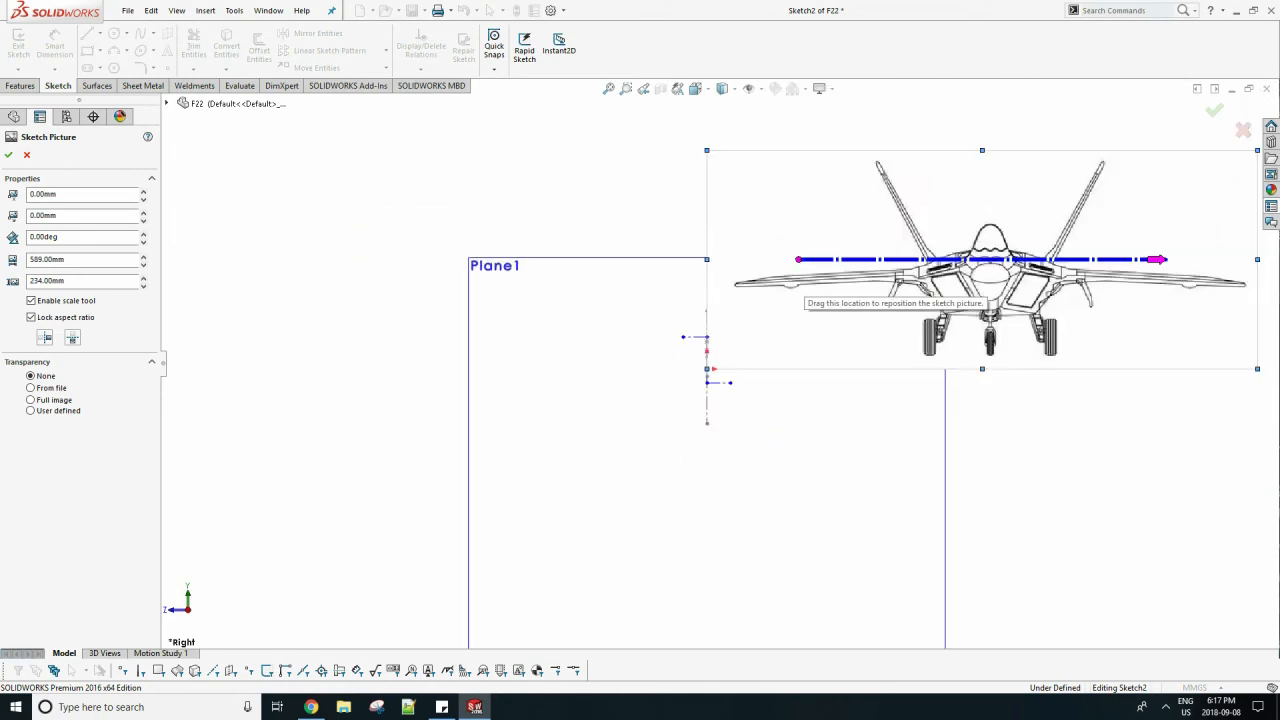
Scale and move the front-view picture so its fuselage is centered on the vertical centerline and fits between the two horizontal centerlines.
drag(1257, 259, 945, 259)
mouse_move(860, 268)
mouse_down()
mouse_move(744, 338)
mouse_move(758, 297)
mouse_move(718, 333)
mouse_move(723, 369)
mouse_up()
scroll(744, 338, down, 5)
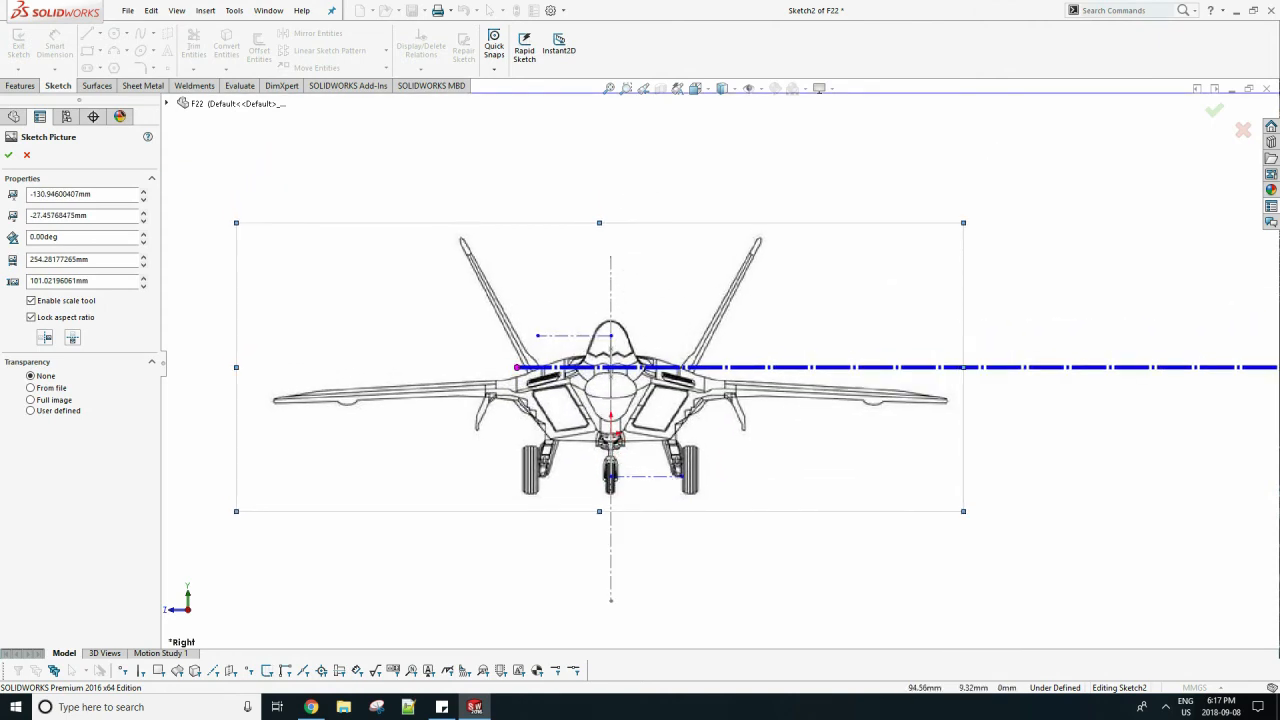
drag(962, 511, 1195, 604)
drag(1073, 531, 944, 484)
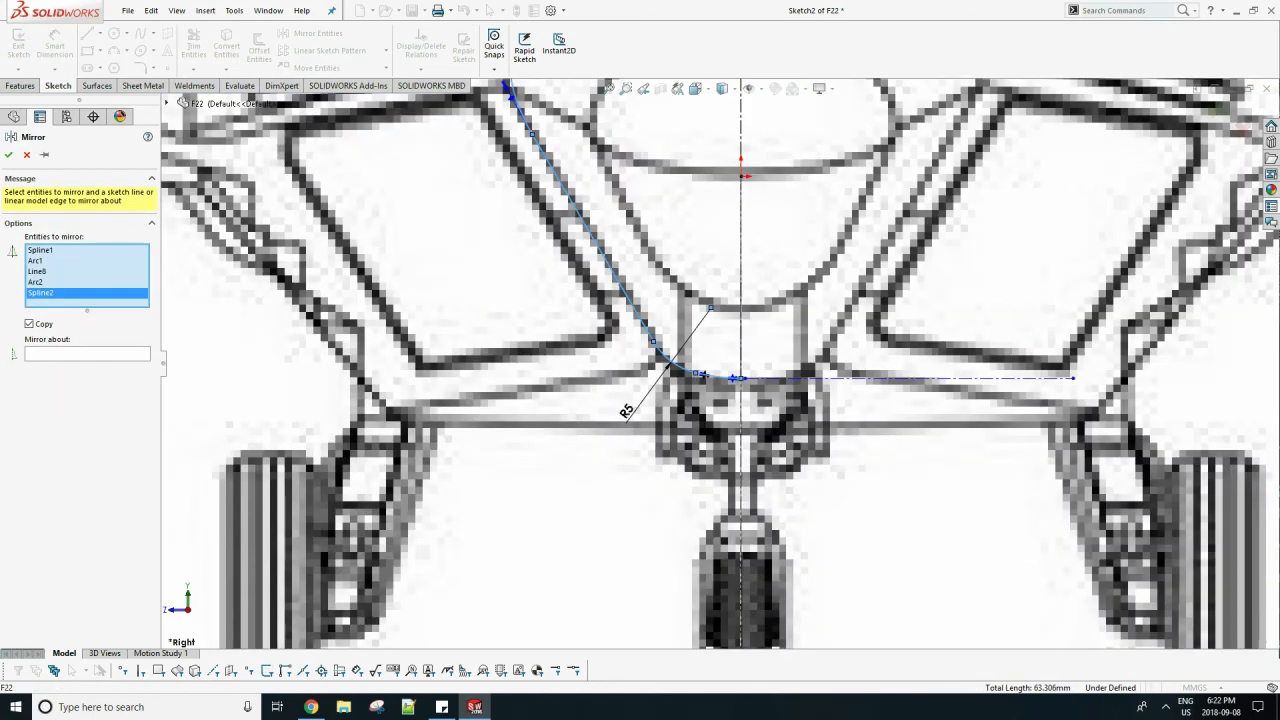
Mirror the half fuselage cross-section, made of two splines, two arcs and a line, about the vertical centerline.
click(87, 354)
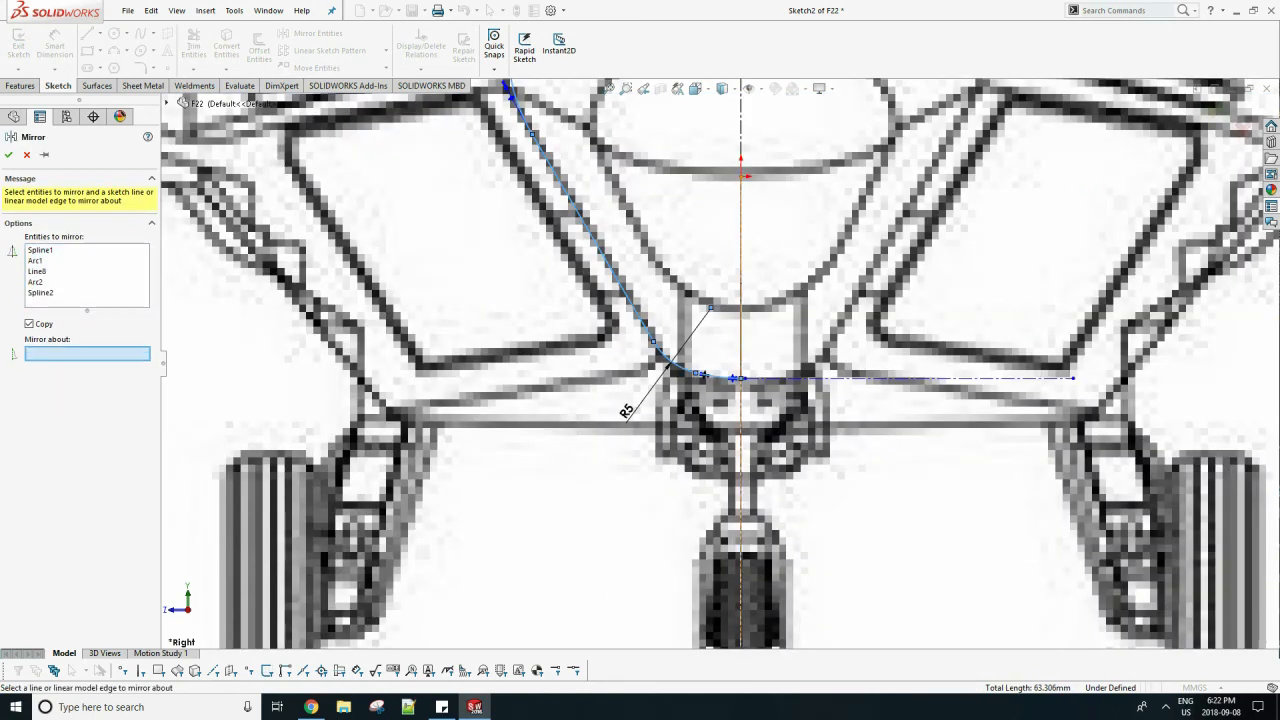
click(740, 260)
click(8, 154)
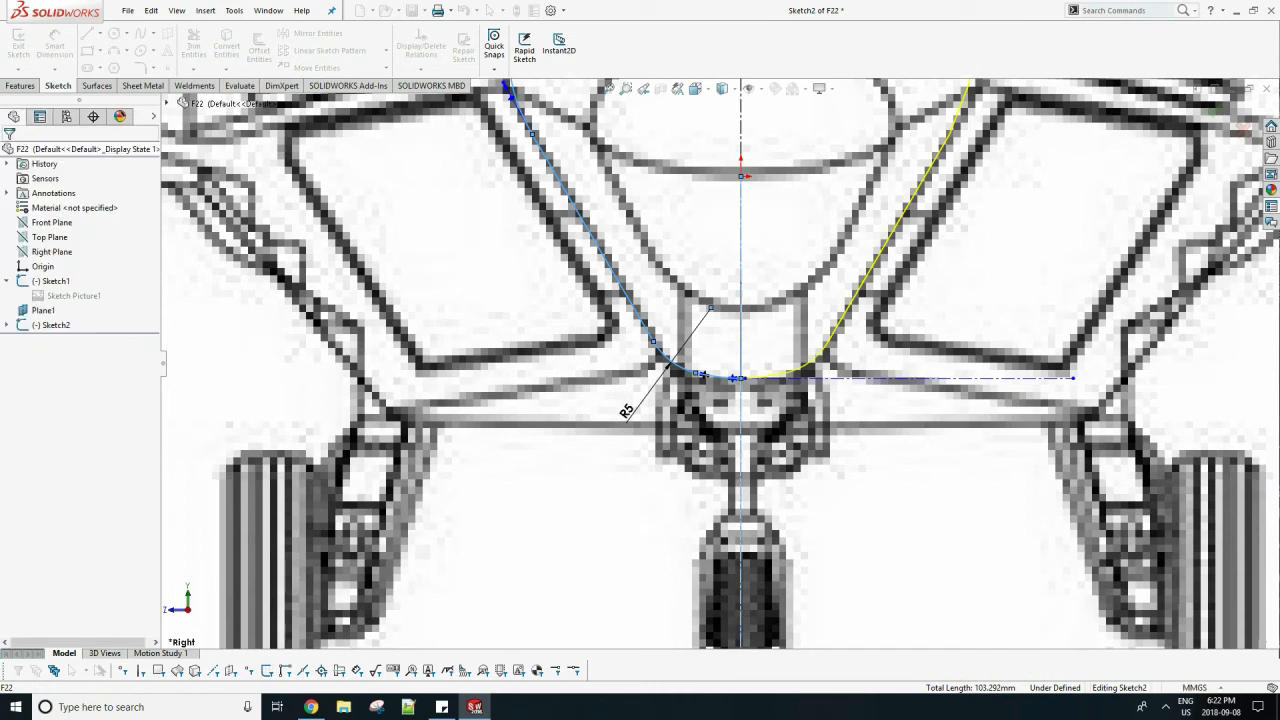
Finish the cross-section sketch and suppress its front-view sketch picture.
scroll(483, 237, up, 5)
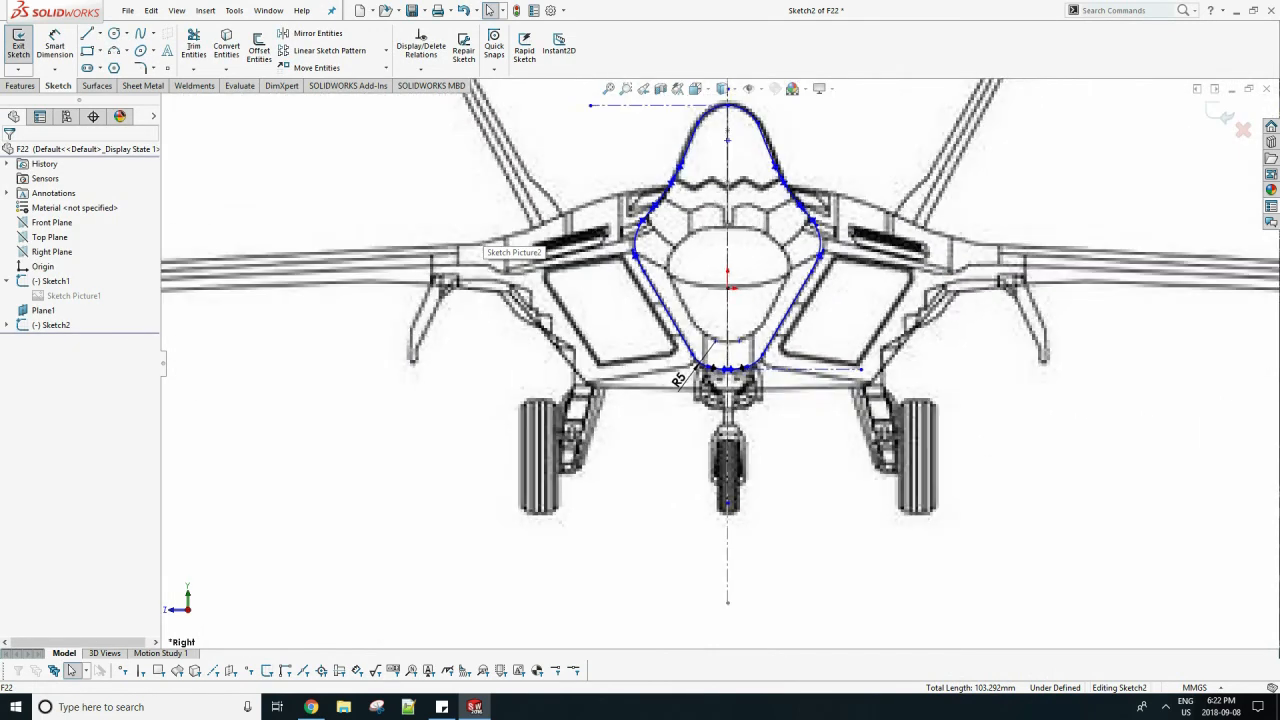
click(18, 44)
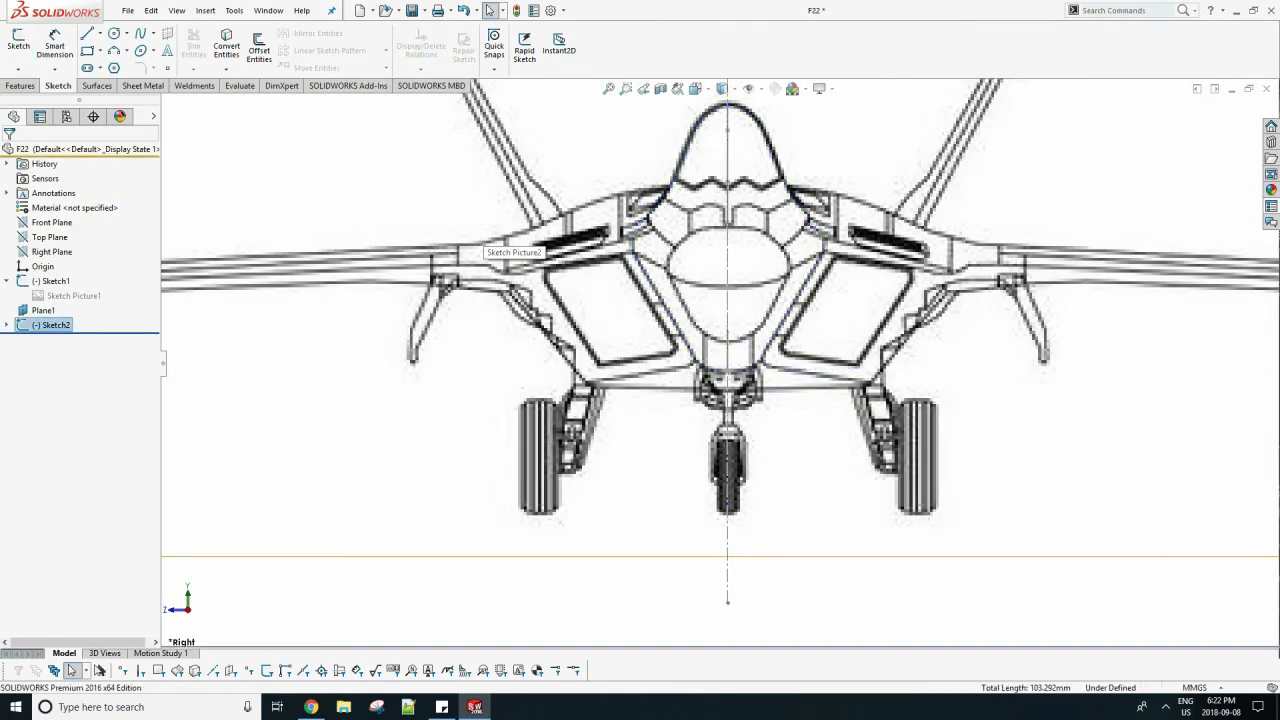
scroll(483, 237, up, 2)
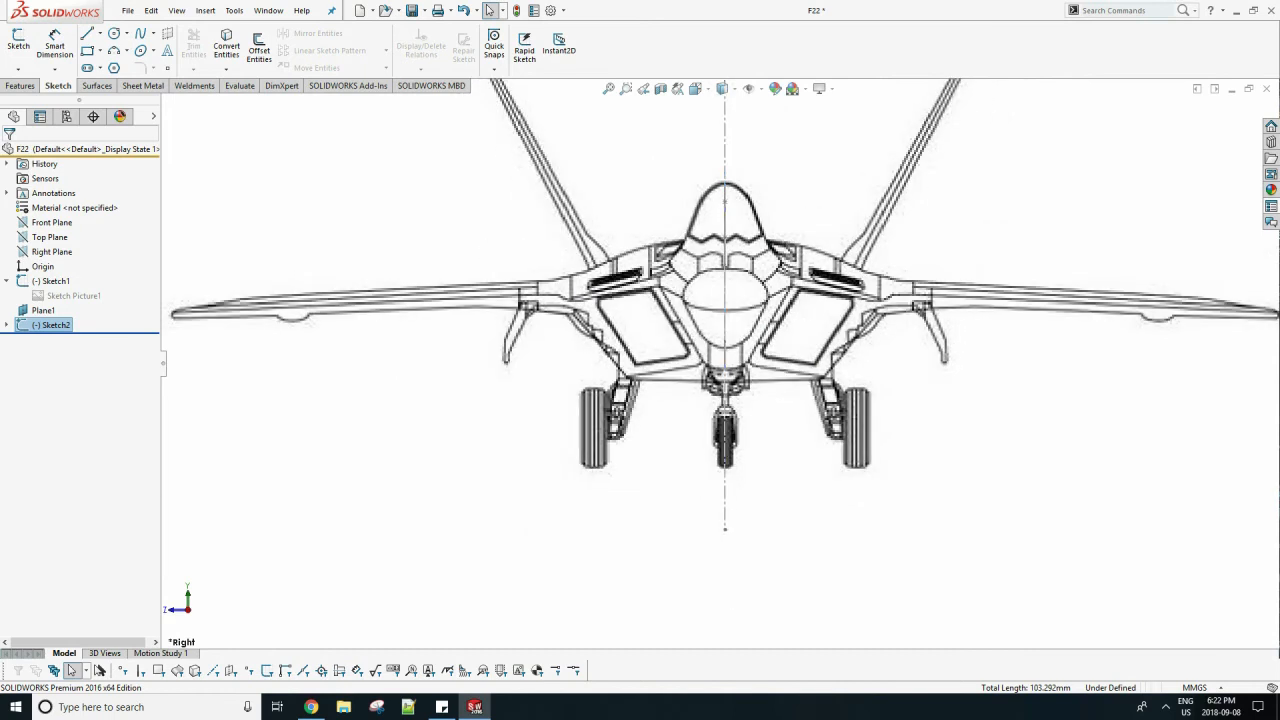
click(7, 325)
right_click(40, 340)
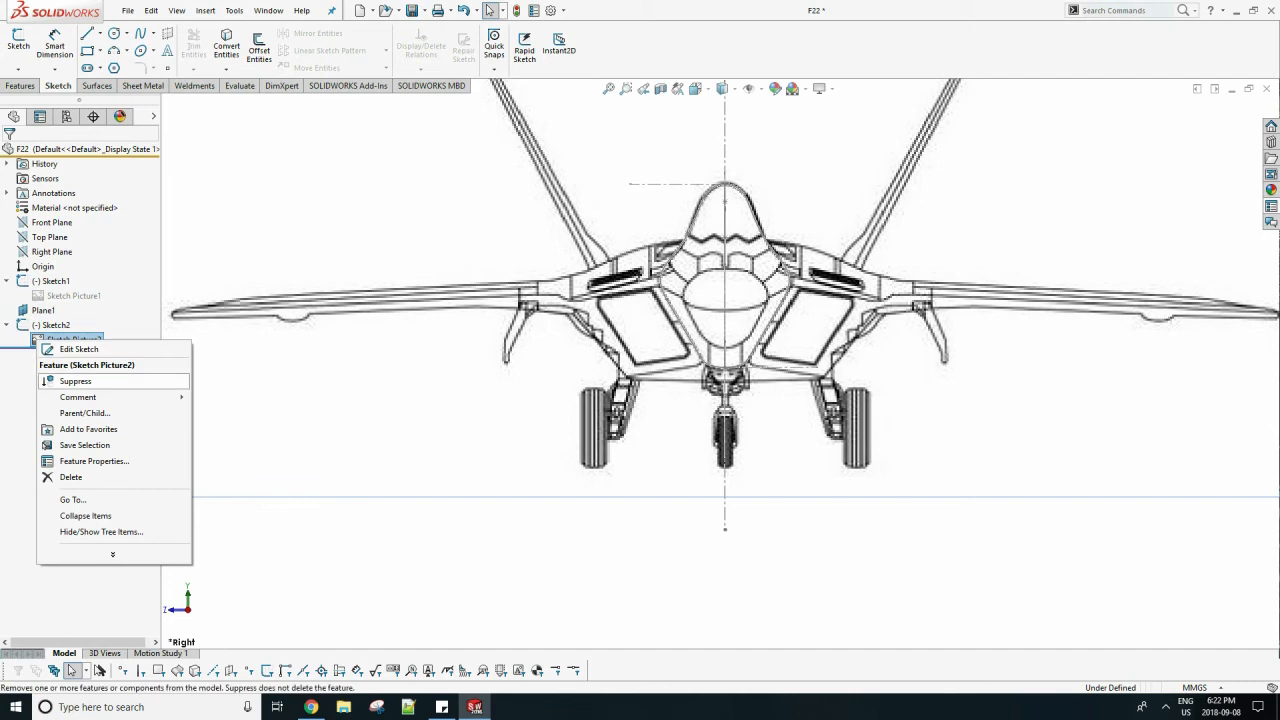
click(75, 381)
Save the F22 part with the side profile and cross-section sketches.
middle_drag(601, 326, 522, 330)
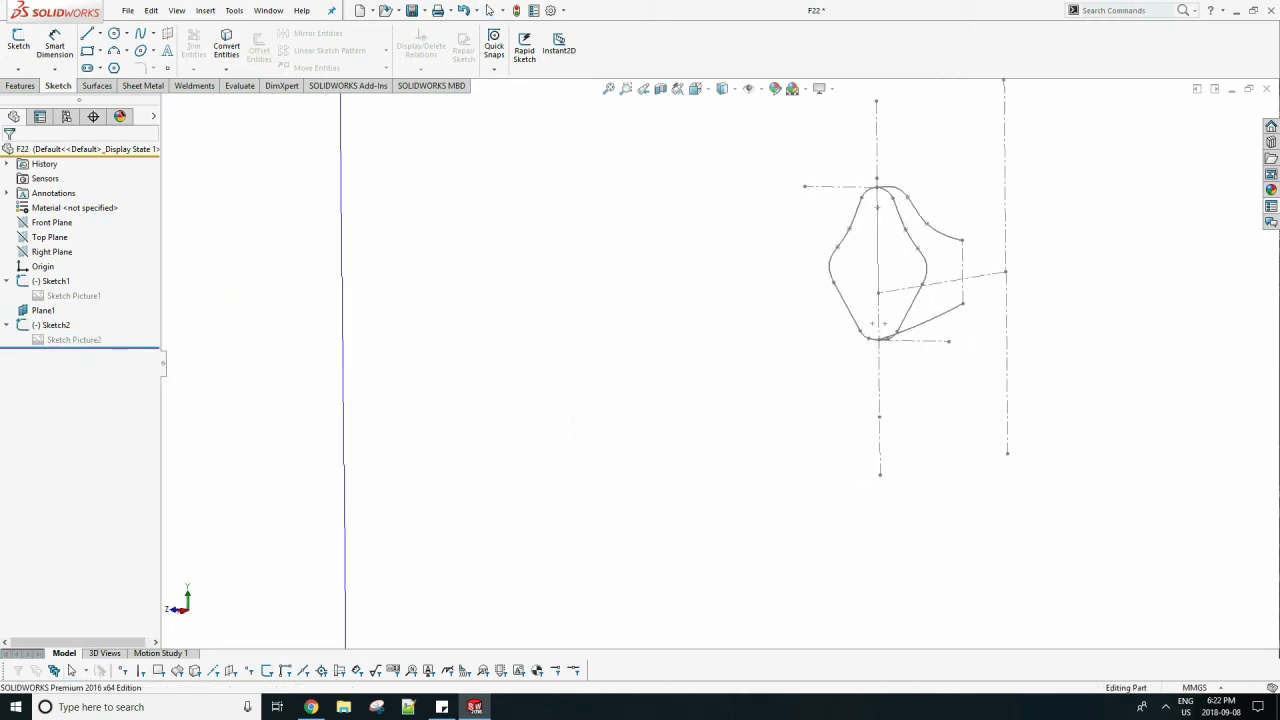
middle_drag(780, 332, 500, 336)
scroll(620, 350, up, 4)
mouse_move(620, 350)
middle_down()
mouse_move(490, 355)
mouse_move(612, 350)
mouse_move(496, 356)
mouse_move(575, 350)
mouse_move(535, 352)
middle_up()
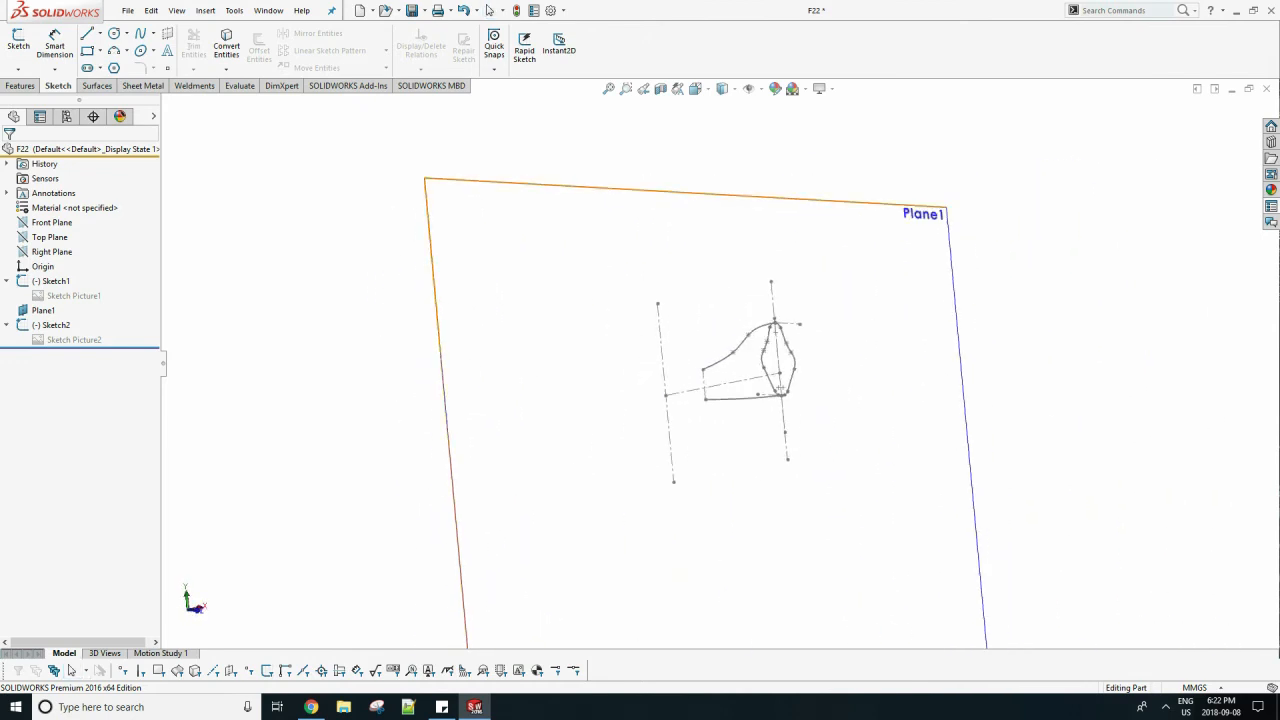
scroll(825, 476, down, 4)
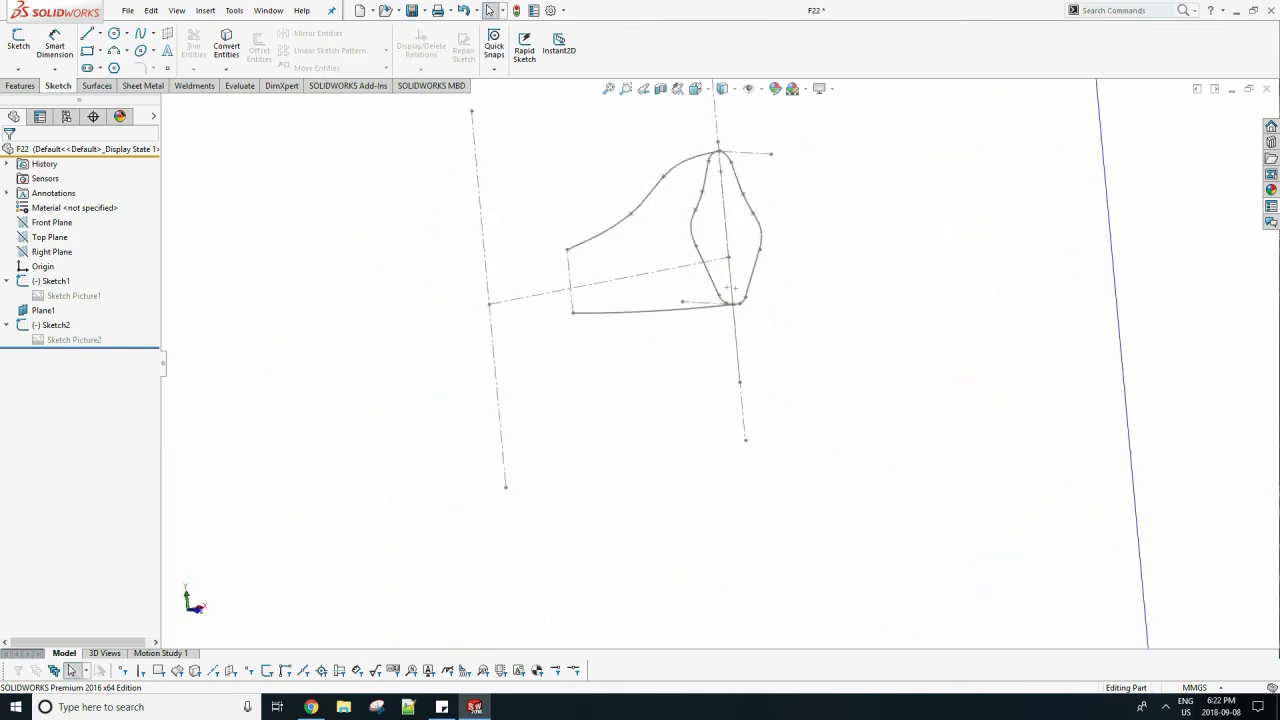
key(ctrl+s)
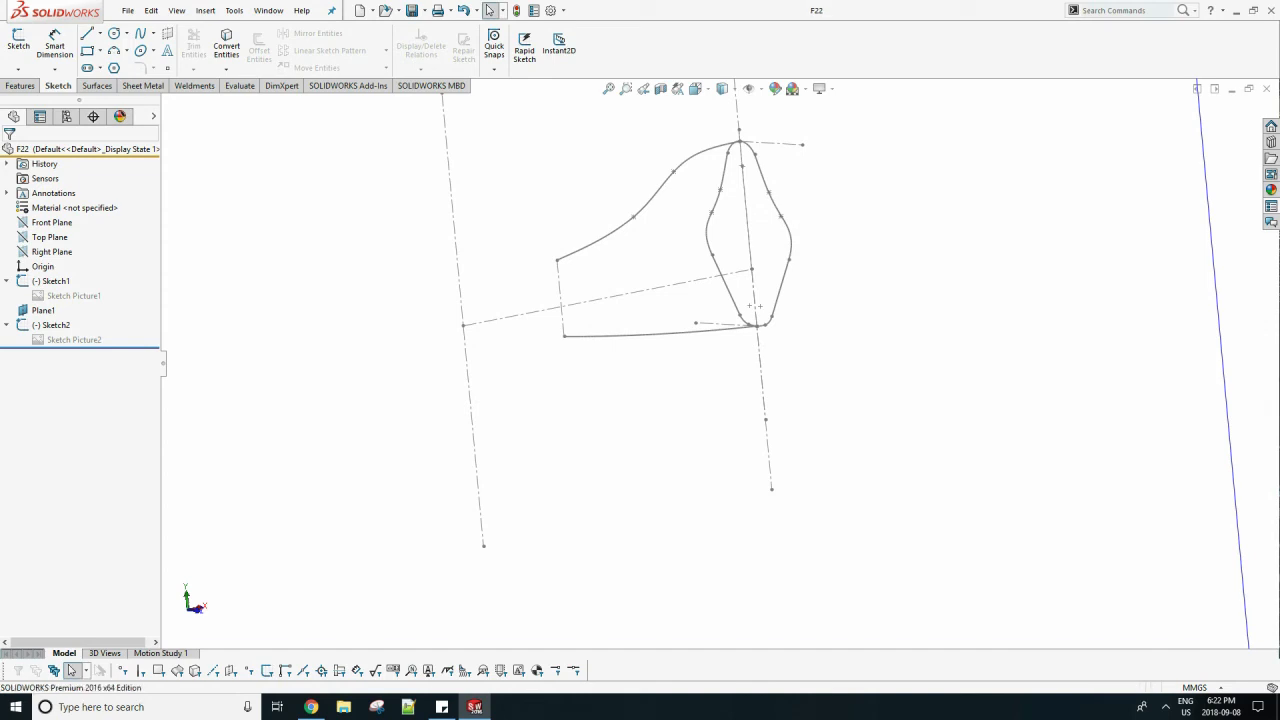
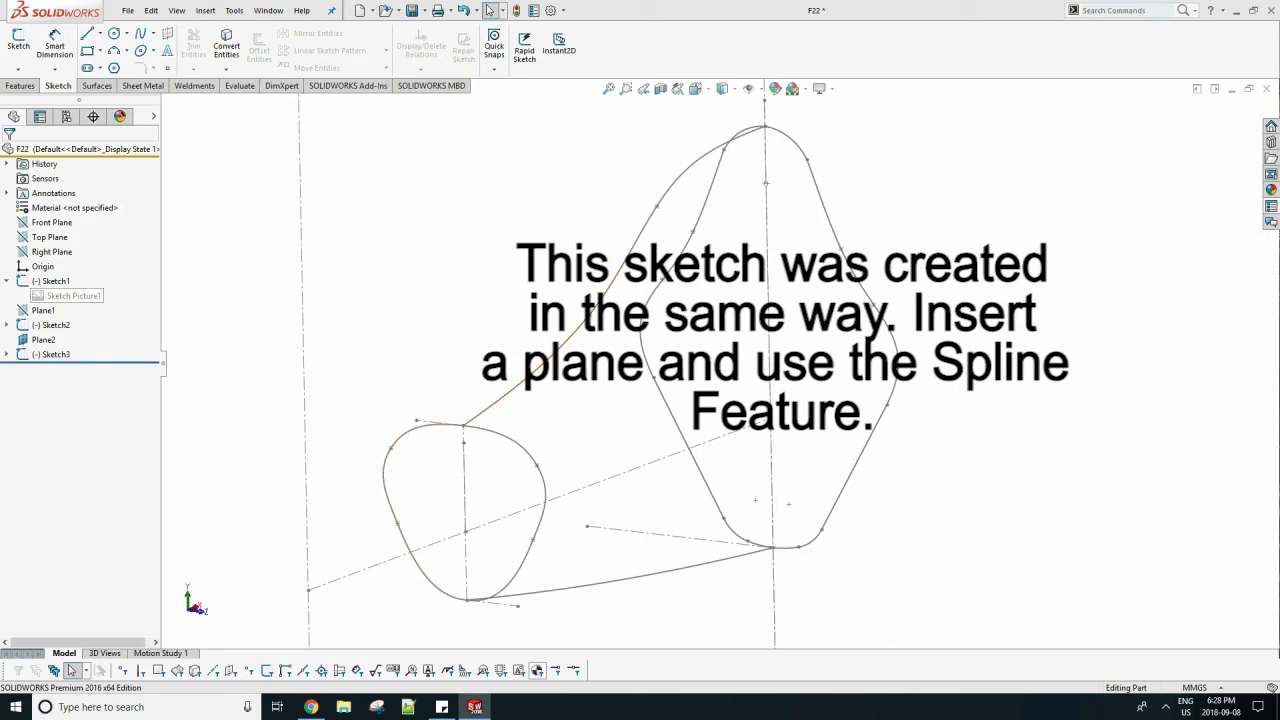
Unsuppress the side-view reference picture to compare it with the traced sketches.
right_click(61, 294)
click(102, 335)
scroll(722, 350, up, 3)
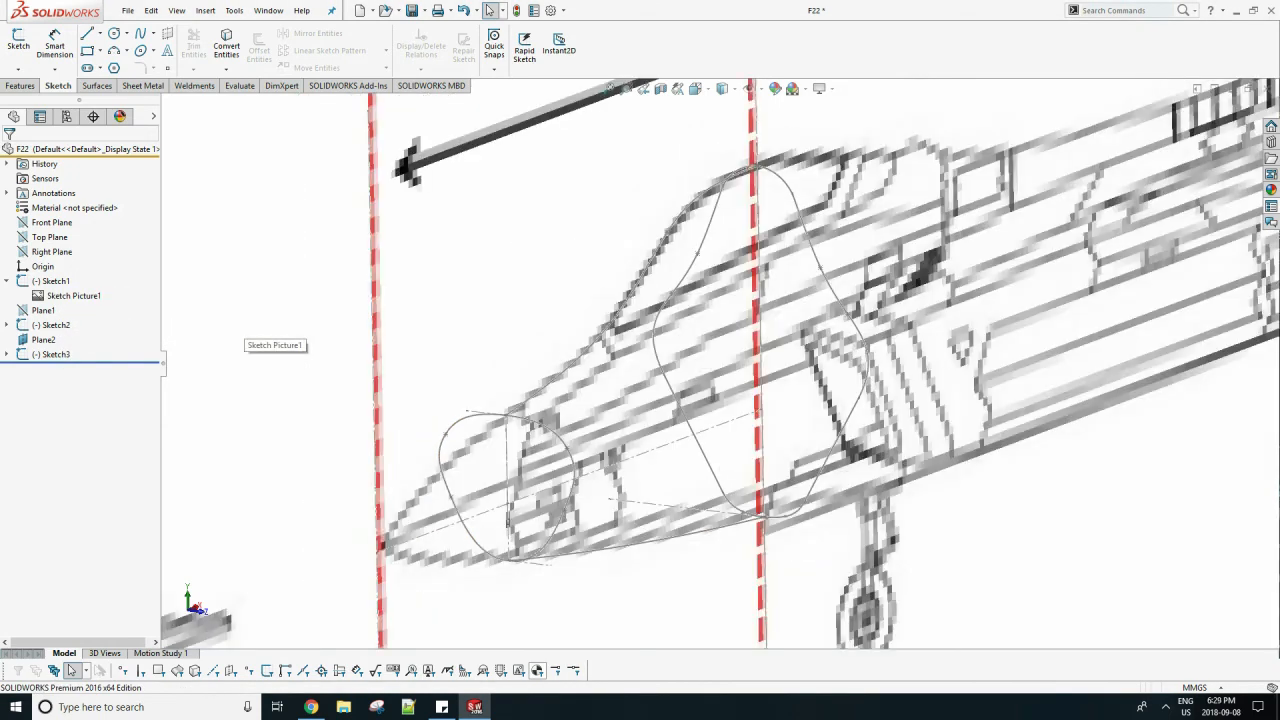
mouse_move(722, 350)
middle_down()
mouse_move(625, 347)
mouse_move(717, 360)
middle_up()
scroll(717, 362, up, 5)
right_click(449, 156)
click(487, 134)
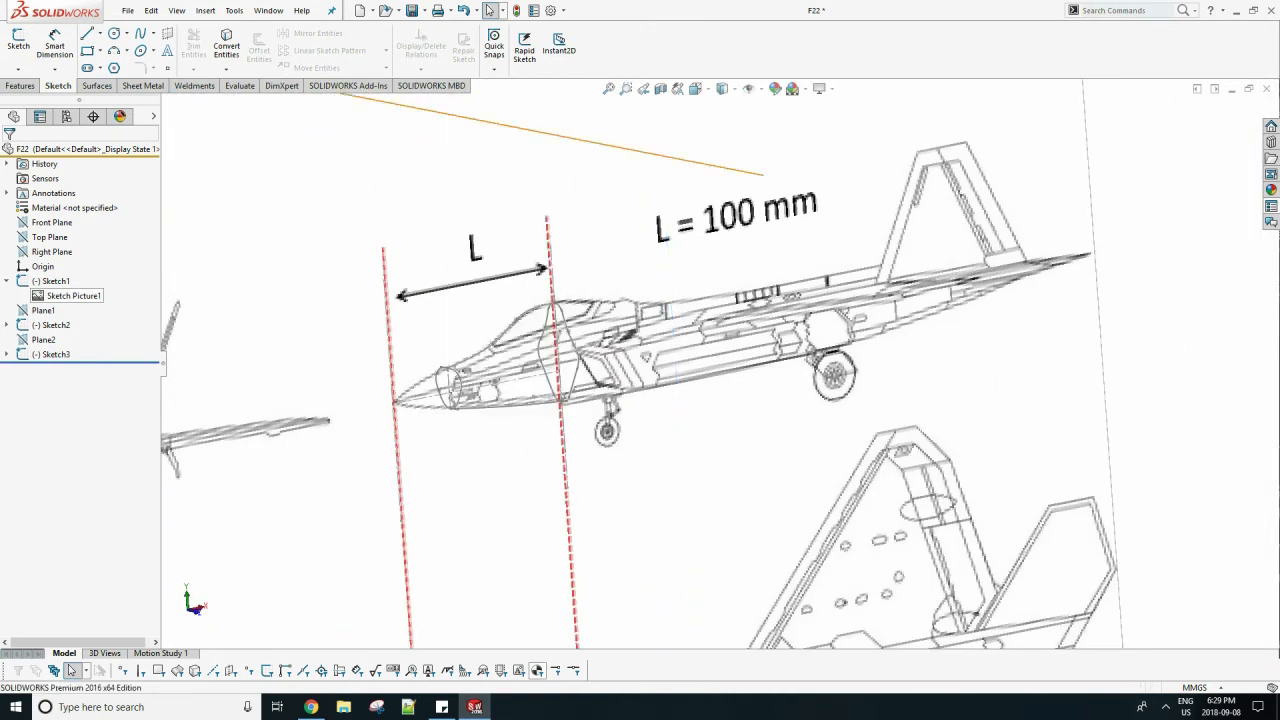
Open the side-profile sketch in a face-on view, inspect its splines against the reference picture, and exit the sketch.
right_click(52, 281)
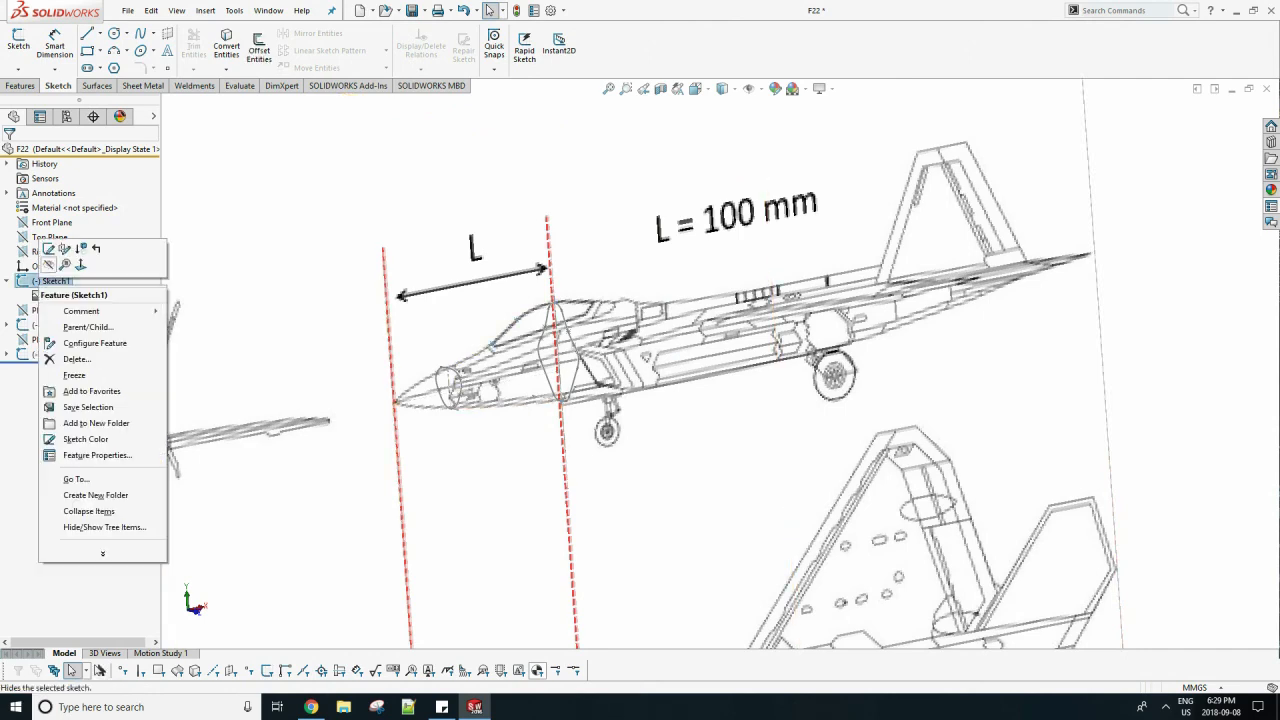
click(48, 253)
key(space)
click(426, 372)
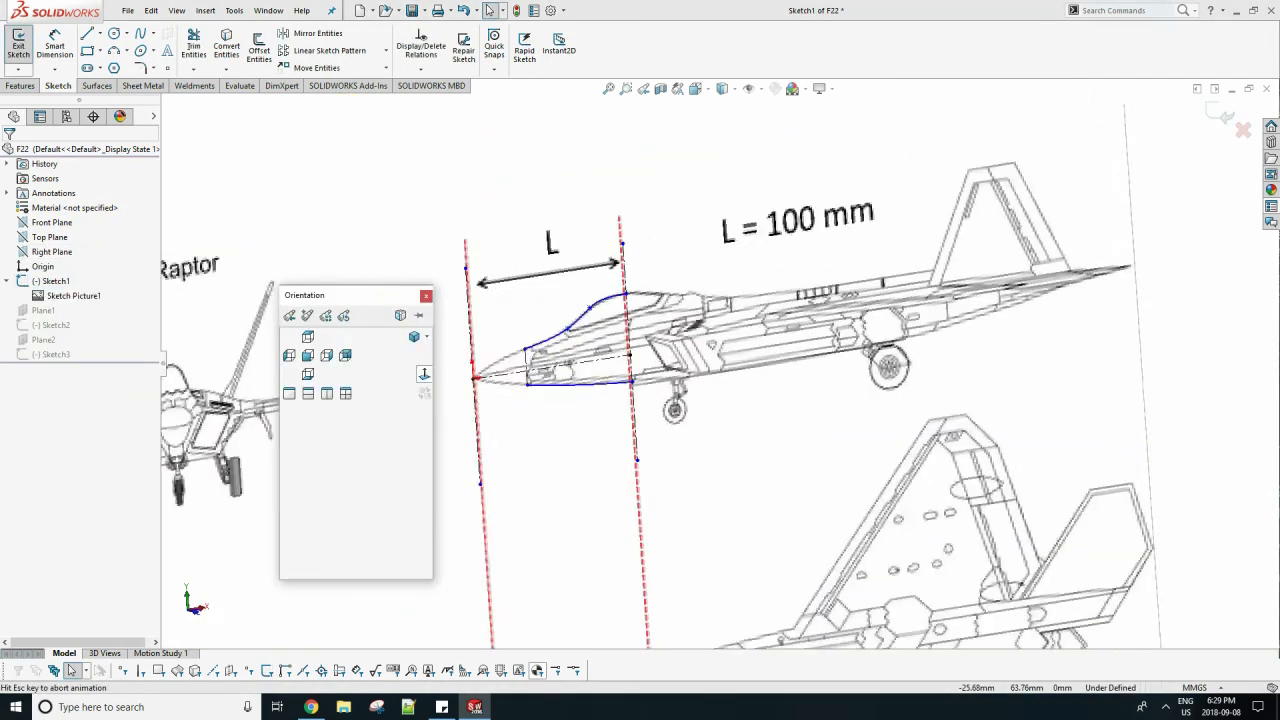
scroll(639, 282, down, 10)
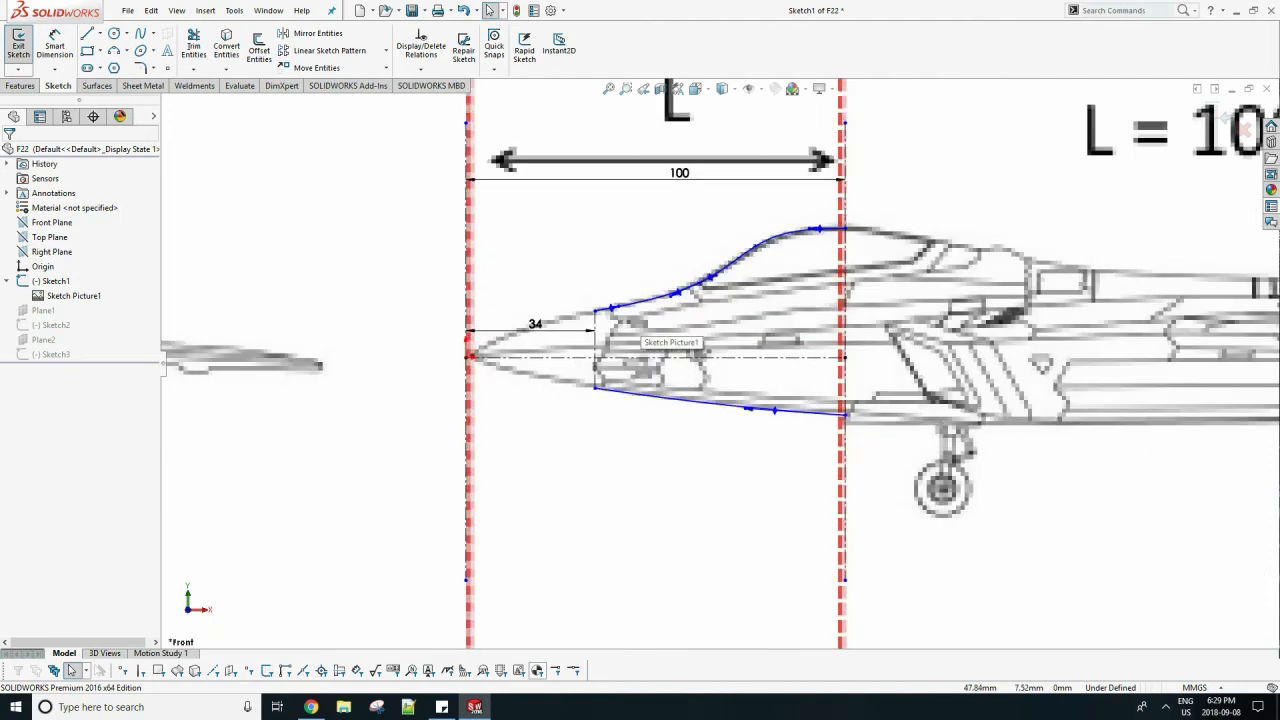
scroll(630, 320, down, 3)
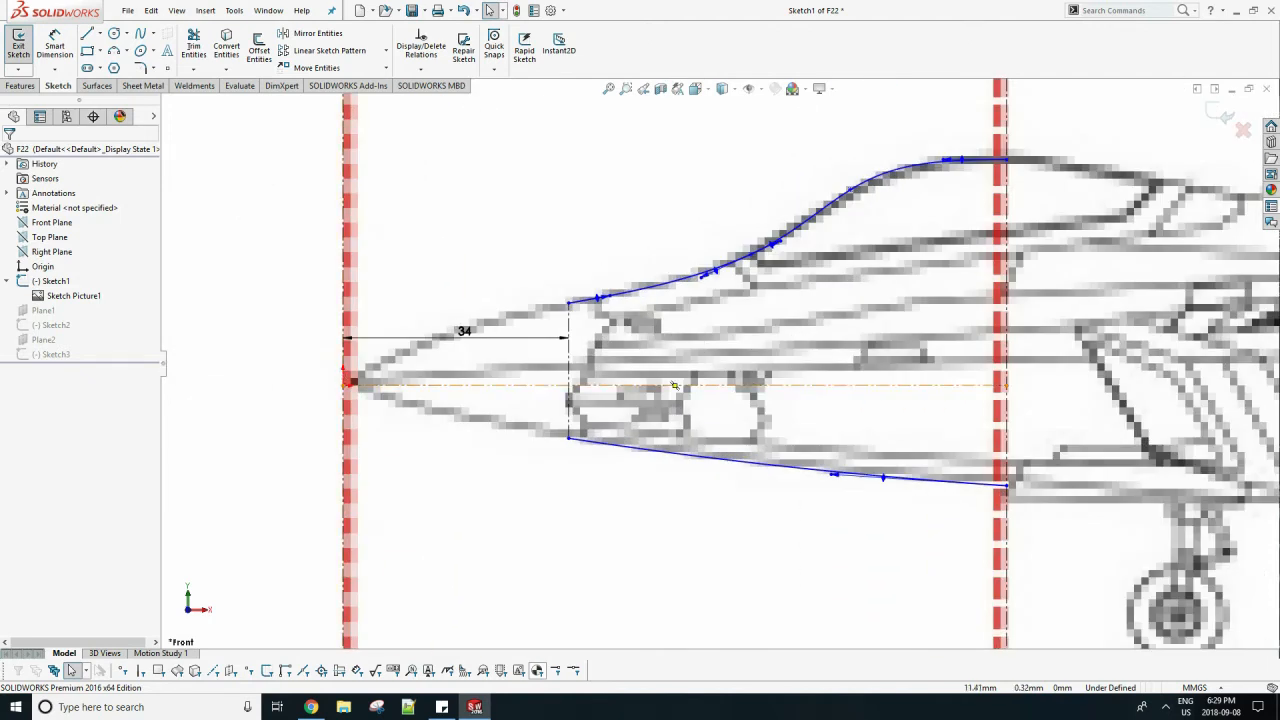
click(1219, 117)
scroll(1219, 119, up, 4)
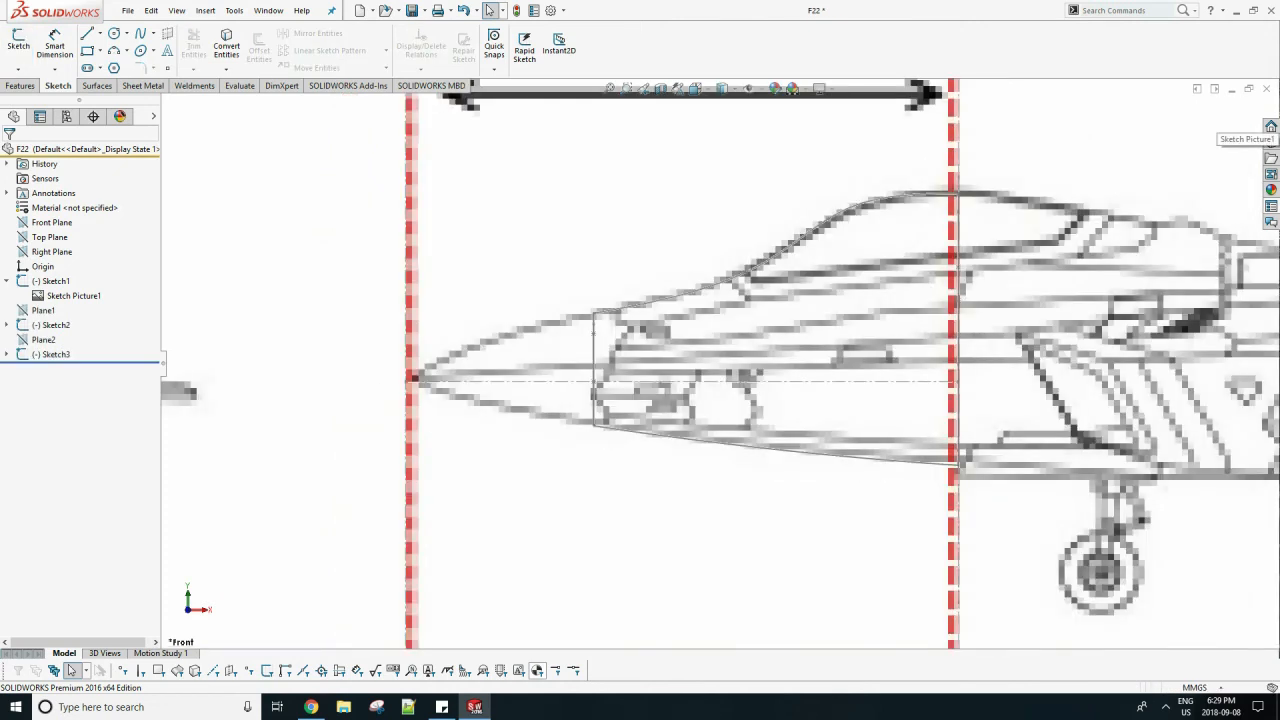
scroll(718, 364, up, 3)
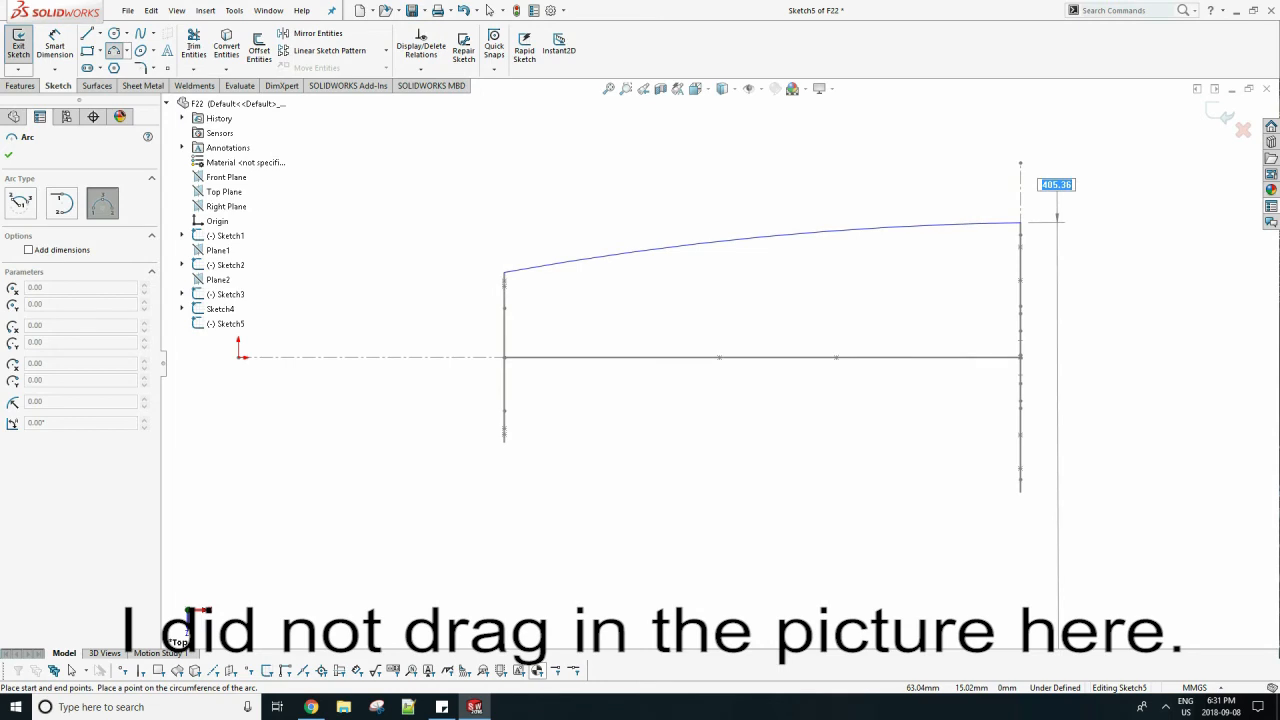
Complete a three-point arc of about 308 mm radius between the two cross-sections and draw a horizontal centerline from the origin.
click(745, 235)
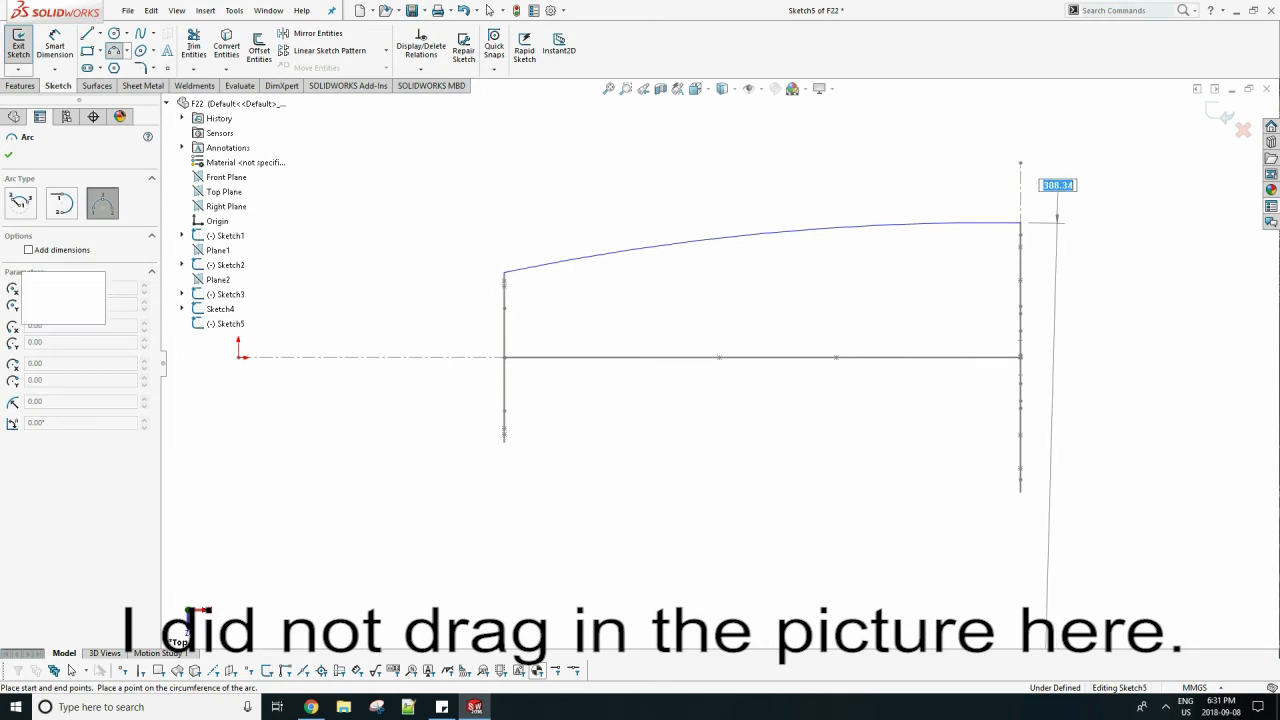
key(Escape)
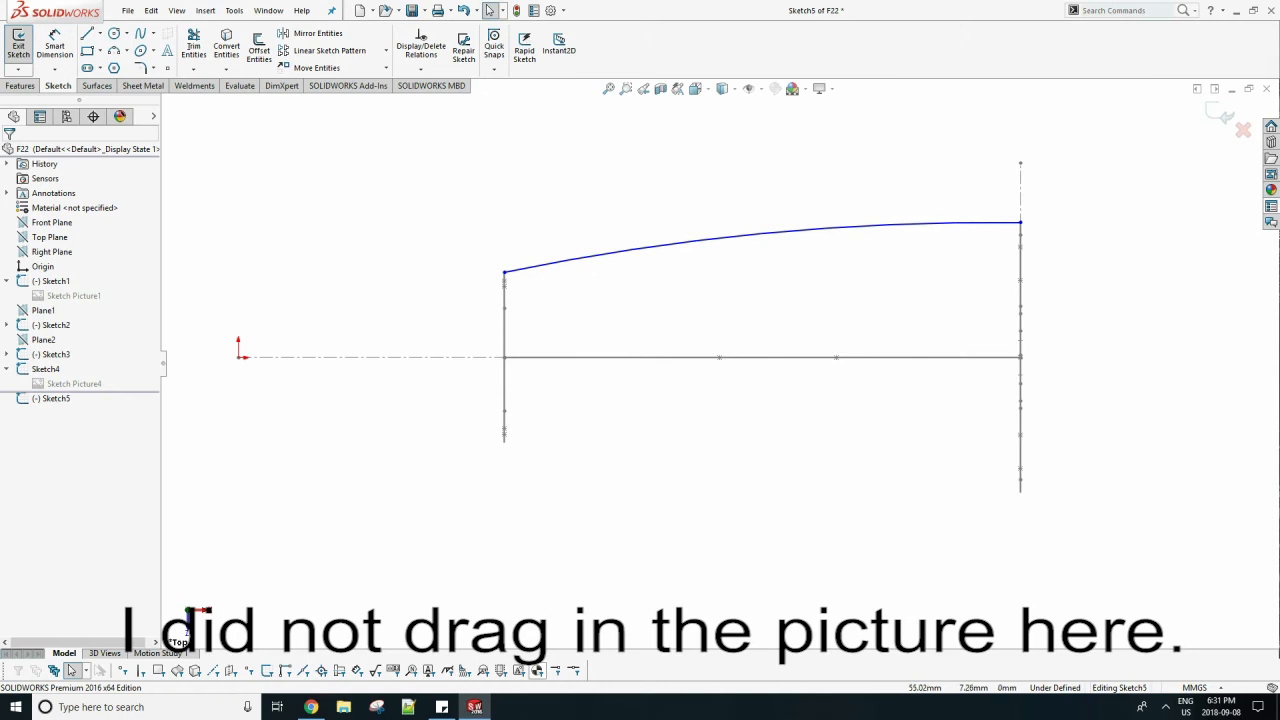
click(101, 34)
click(130, 82)
click(101, 34)
click(120, 67)
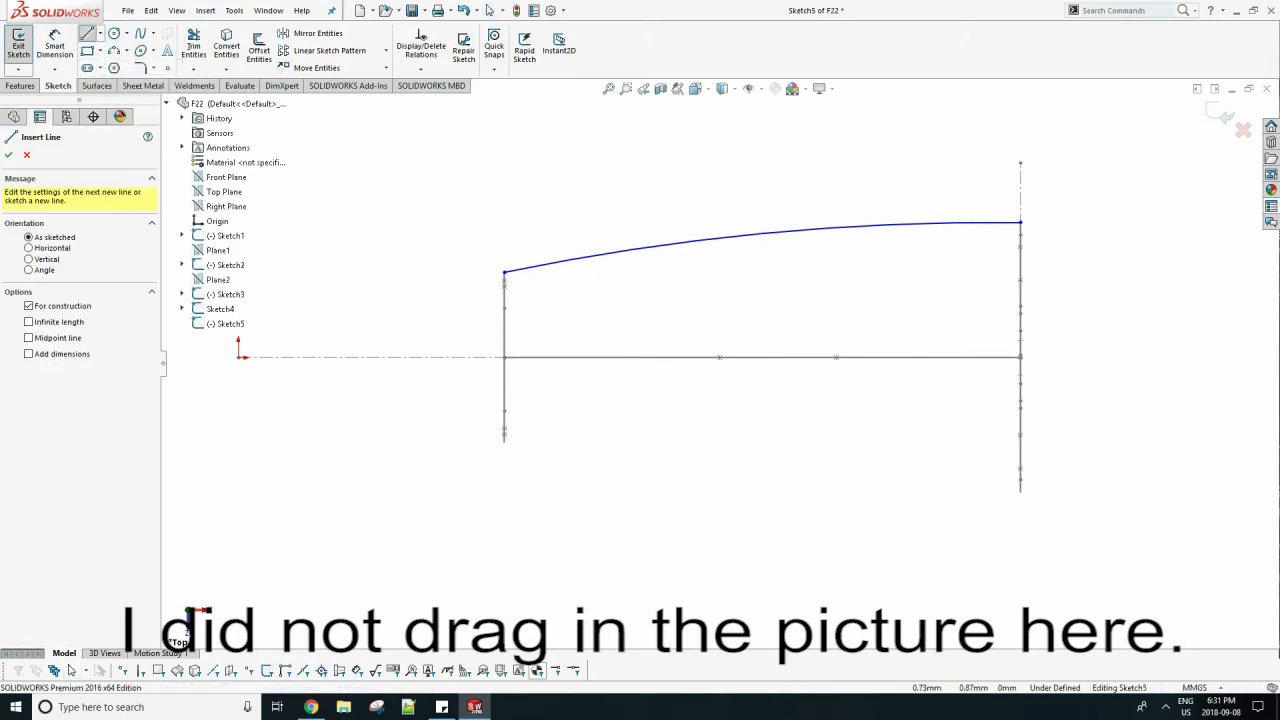
click(239, 357)
click(354, 357)
key(Escape)
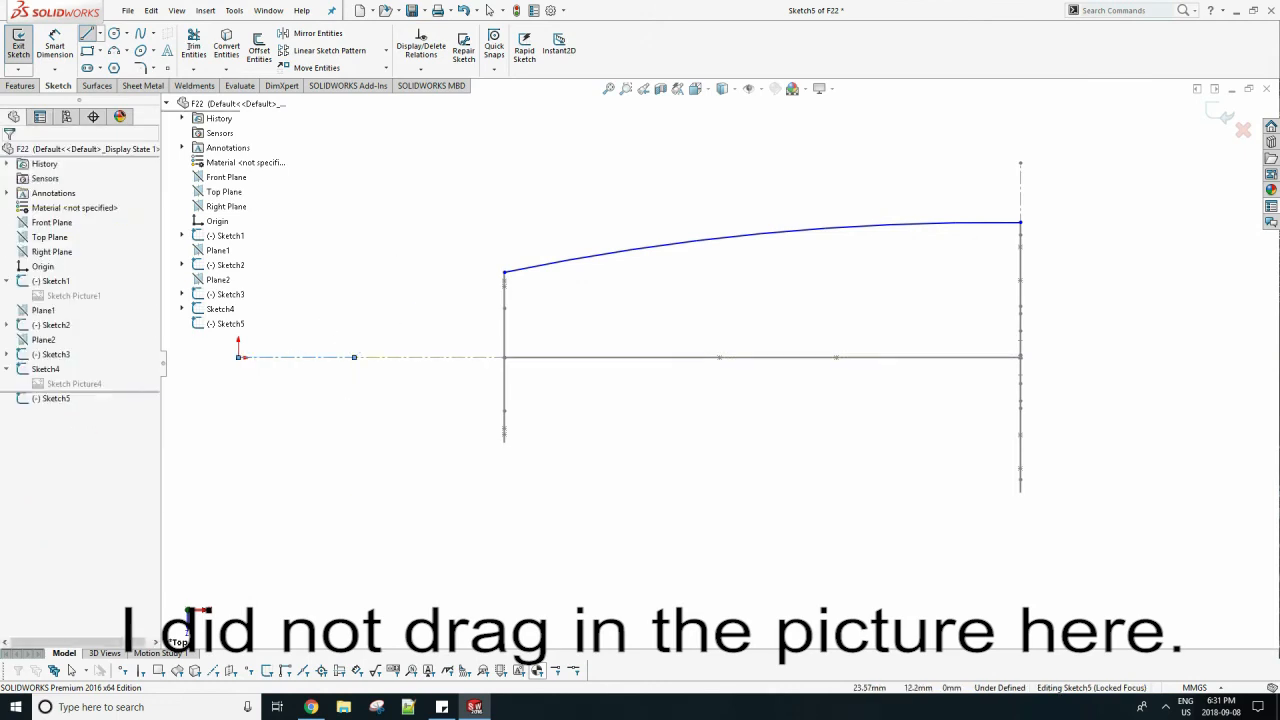
Mirror the arc about the horizontal centerline, keeping the original.
click(316, 33)
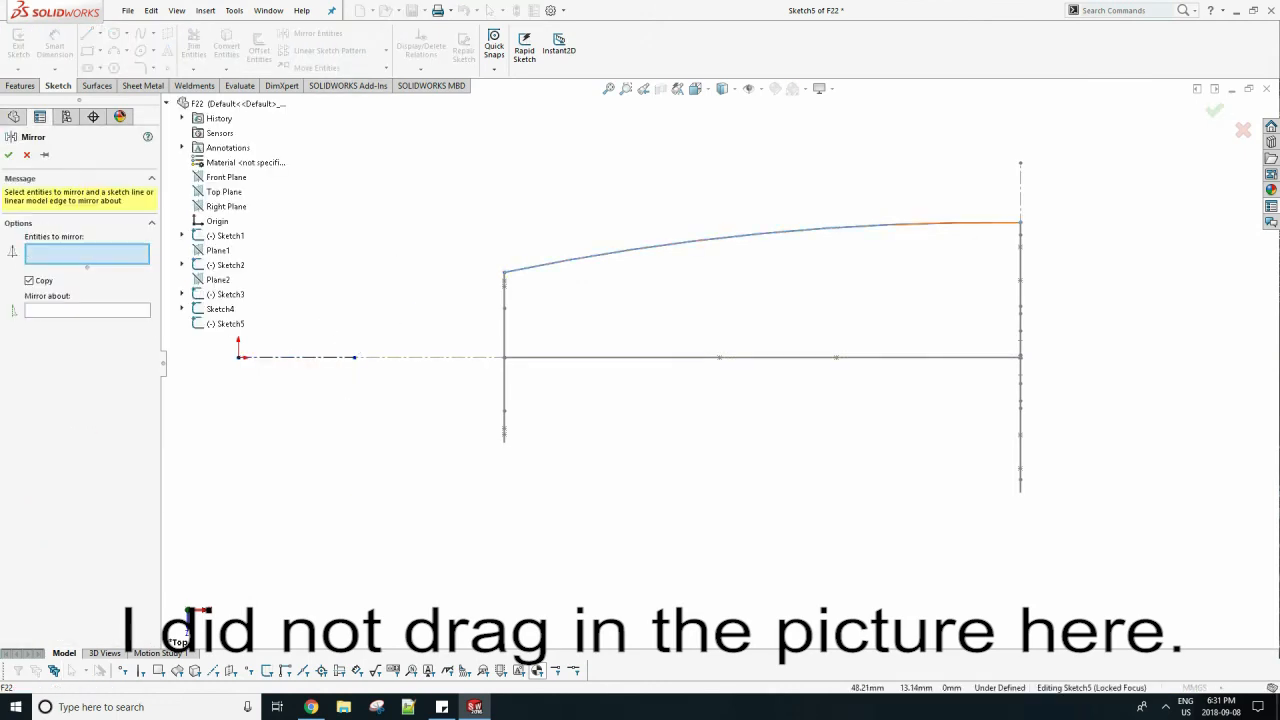
click(615, 252)
click(87, 311)
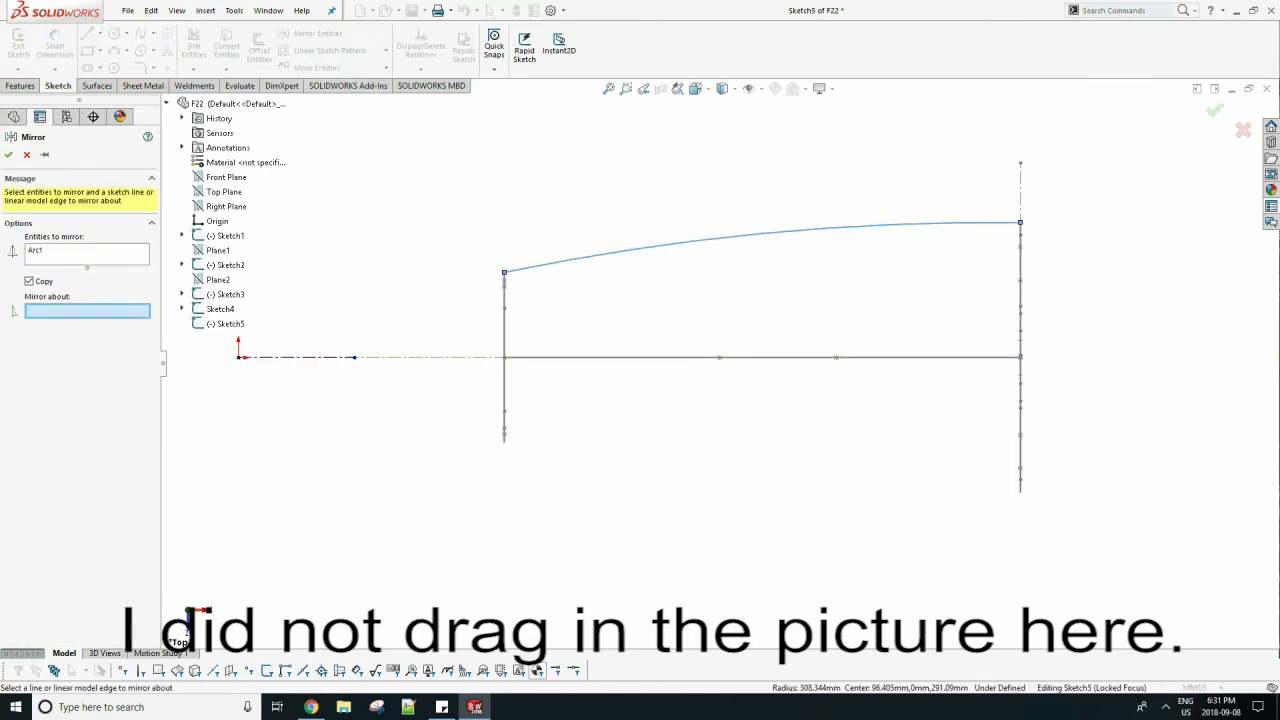
click(300, 357)
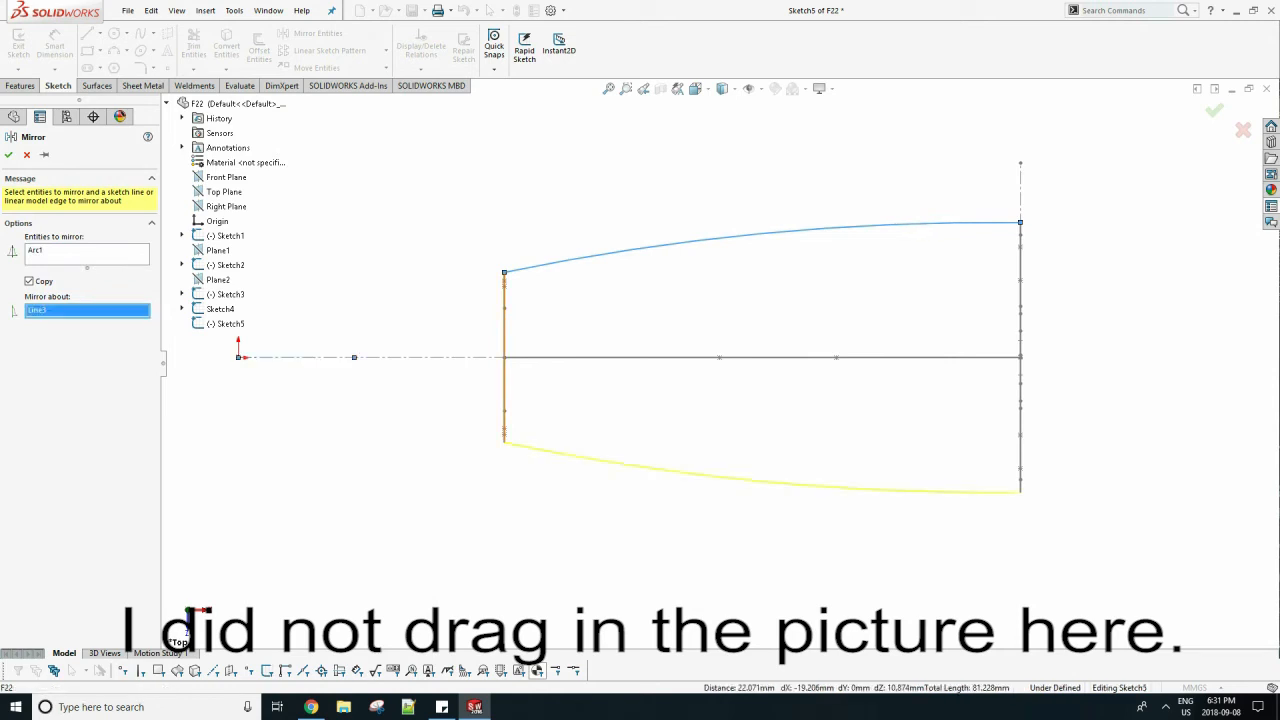
click(8, 155)
Constrain the front endpoint of the arc onto the small cross-section's curve.
mouse_move(759, 480)
middle_down()
mouse_move(709, 335)
mouse_move(740, 316)
mouse_move(685, 301)
mouse_move(695, 336)
mouse_move(690, 300)
mouse_move(721, 190)
middle_up()
scroll(740, 415, up, 4)
scroll(718, 363, up, 6)
scroll(721, 190, down, 6)
scroll(703, 205, down, 5)
middle_drag(745, 475, 637, 503)
scroll(637, 503, down, 3)
mouse_move(600, 430)
middle_down()
mouse_move(710, 360)
mouse_move(750, 365)
mouse_move(690, 350)
mouse_move(615, 425)
middle_up()
scroll(710, 360, up, 8)
scroll(733, 436, down, 10)
middle_drag(733, 436, 755, 436)
scroll(770, 467, down, 5)
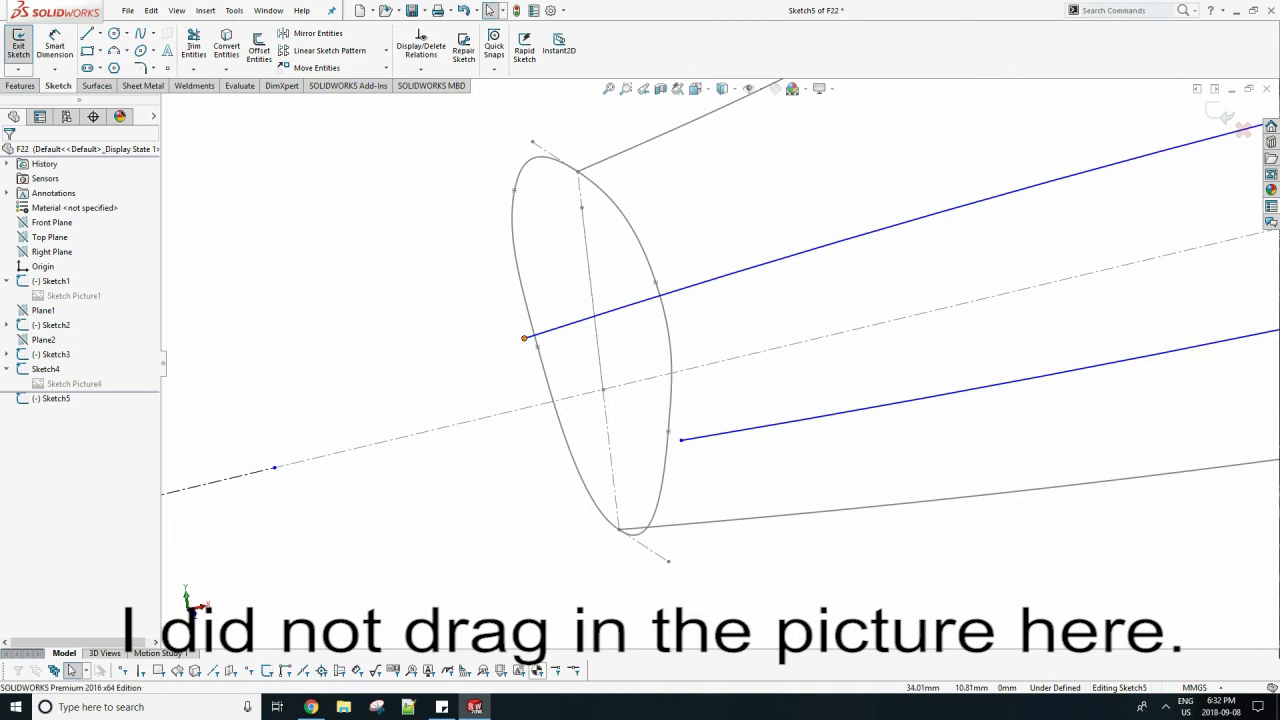
click(525, 337)
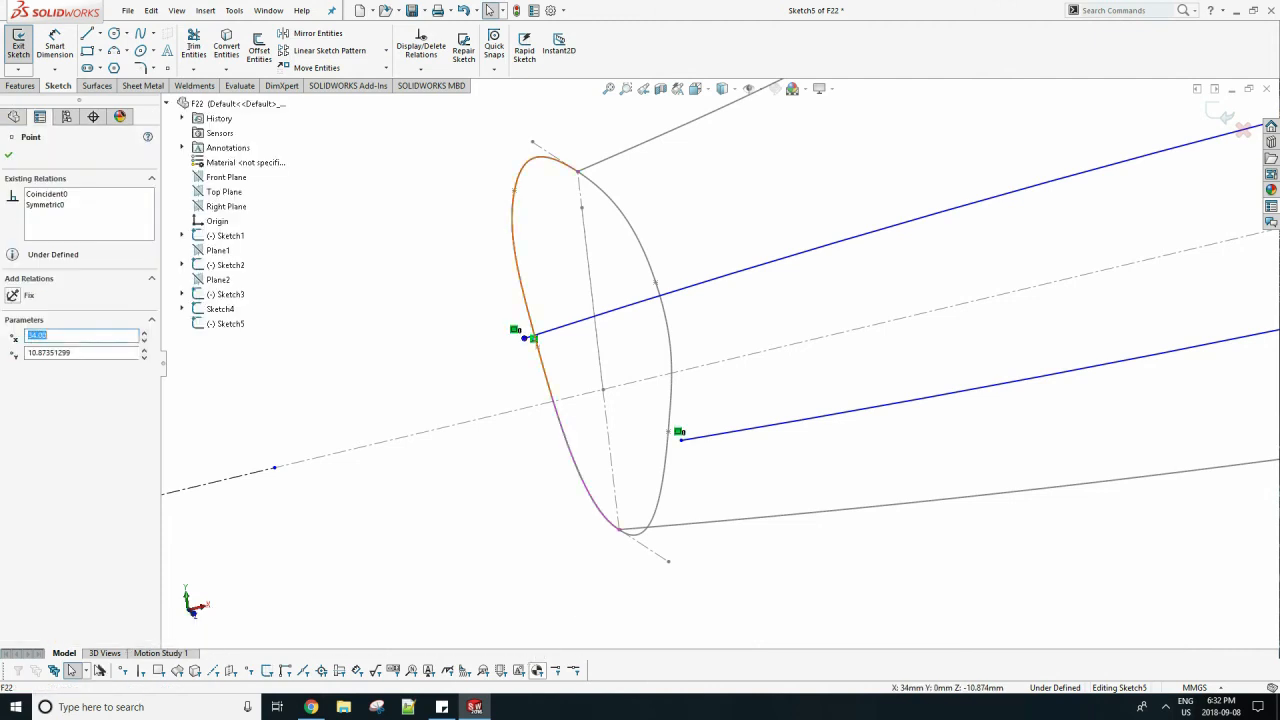
ctrl+click(537, 345)
click(33, 402)
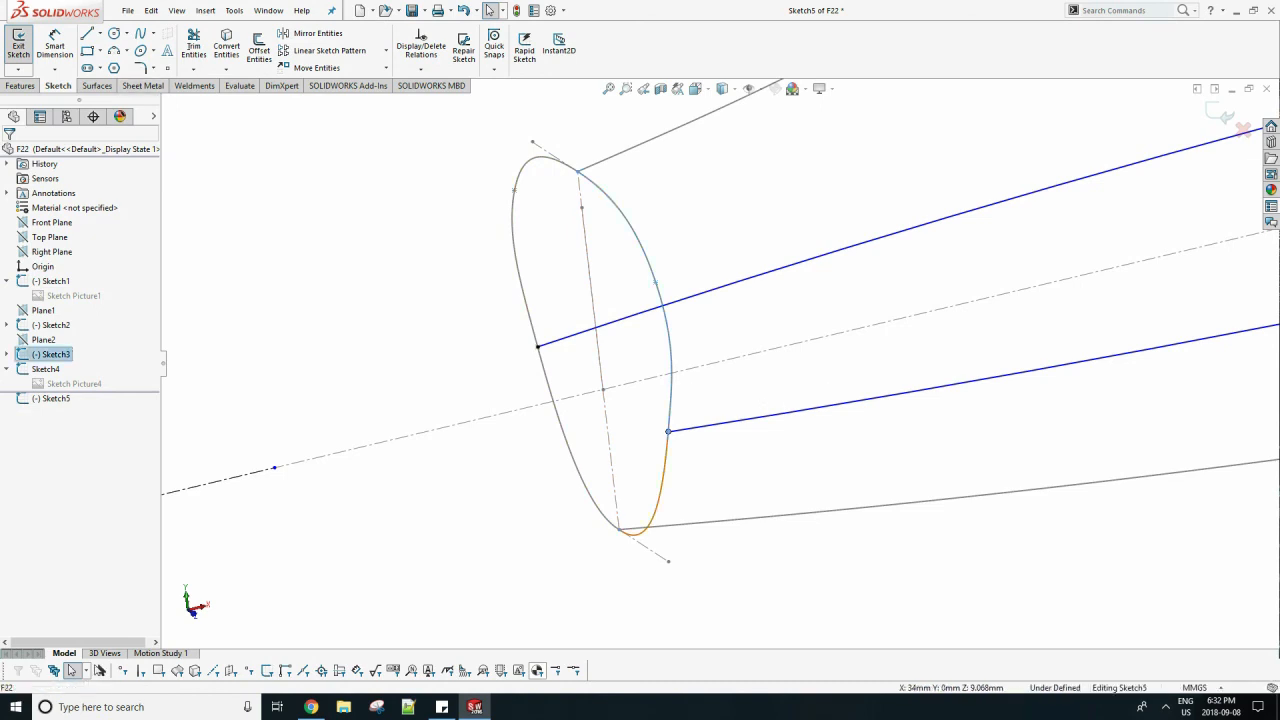
key(Escape)
Constrain the rear endpoint of the arc onto the large cross-section's curve.
scroll(720, 363, up, 7)
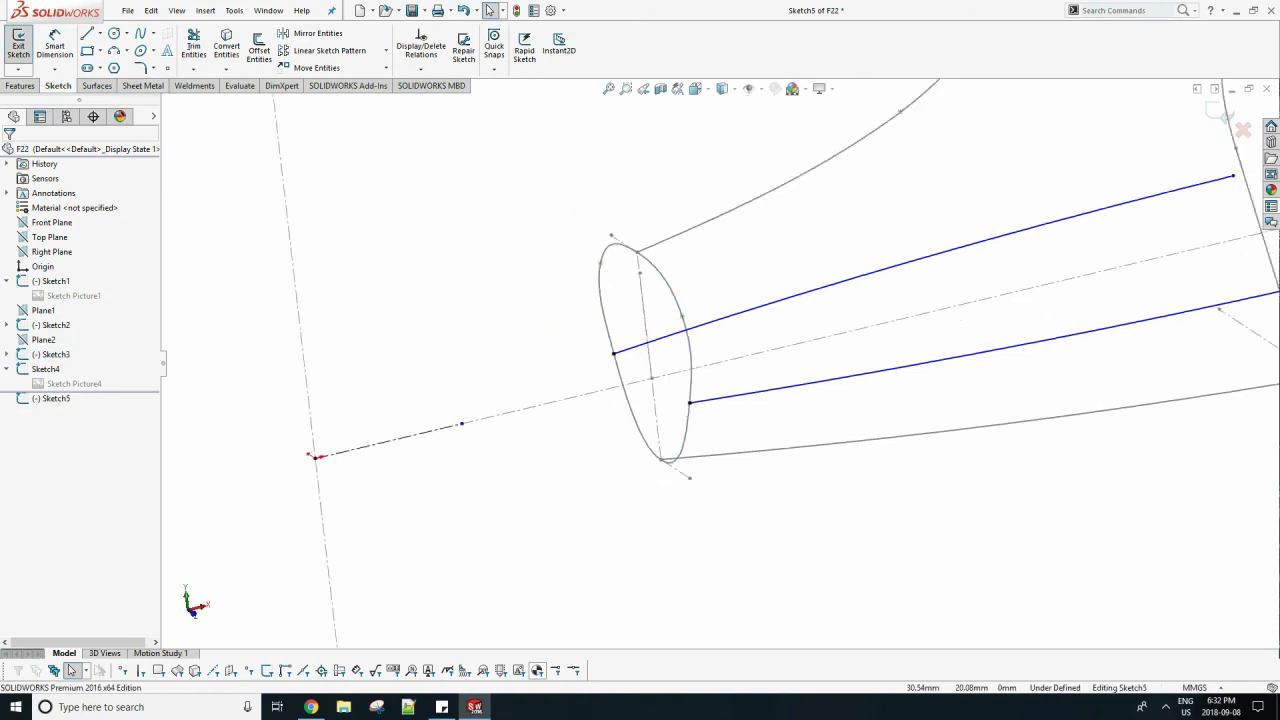
scroll(1172, 255, down, 5)
scroll(553, 278, down, 4)
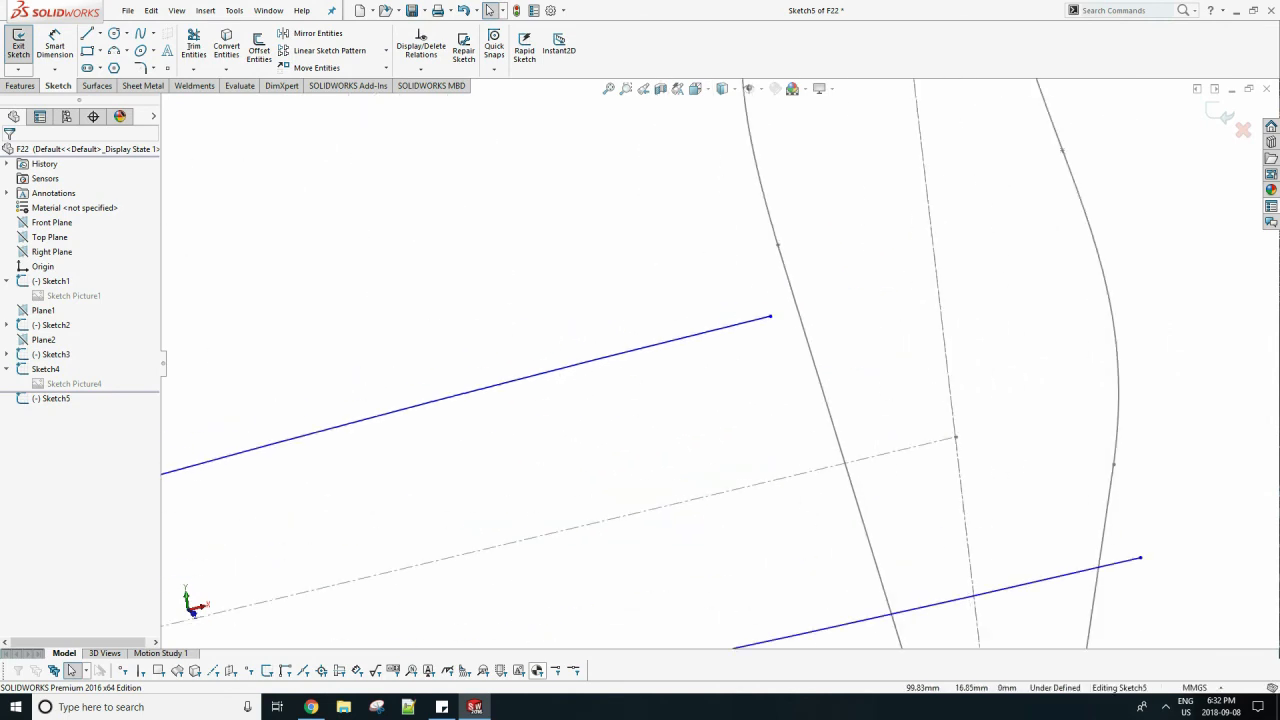
click(656, 296)
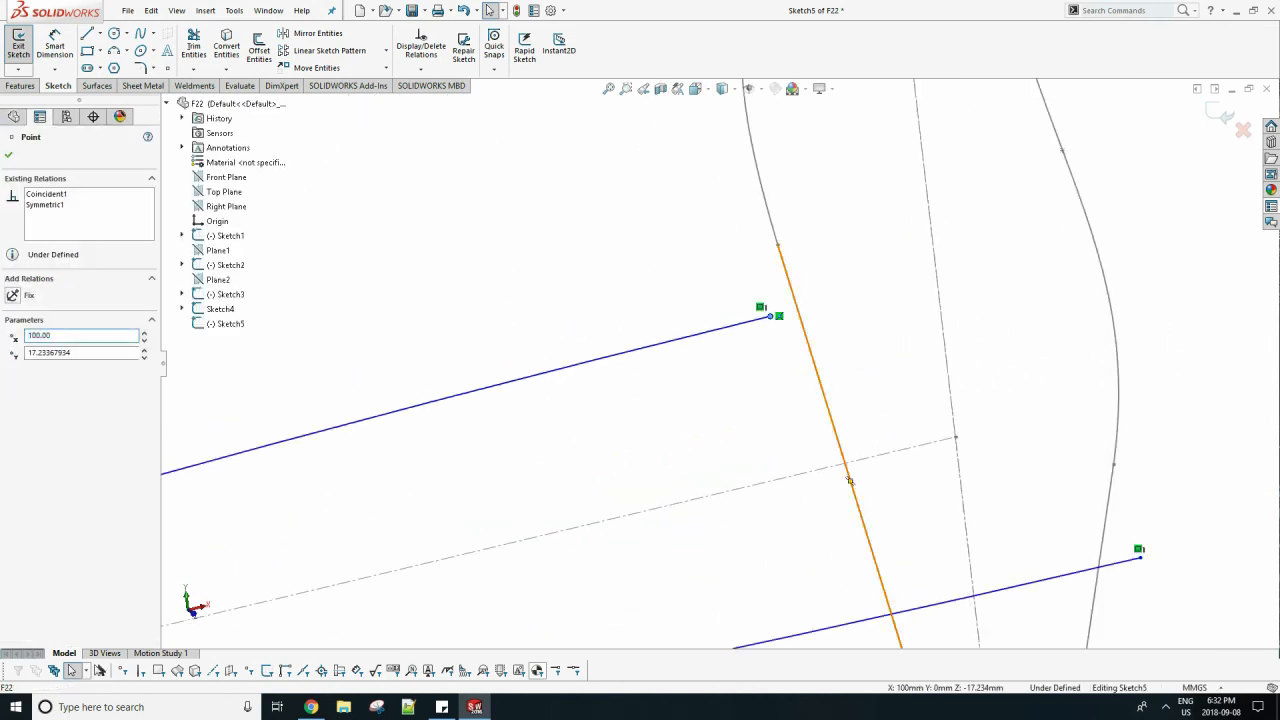
ctrl+click(813, 360)
click(30, 401)
key(Escape)
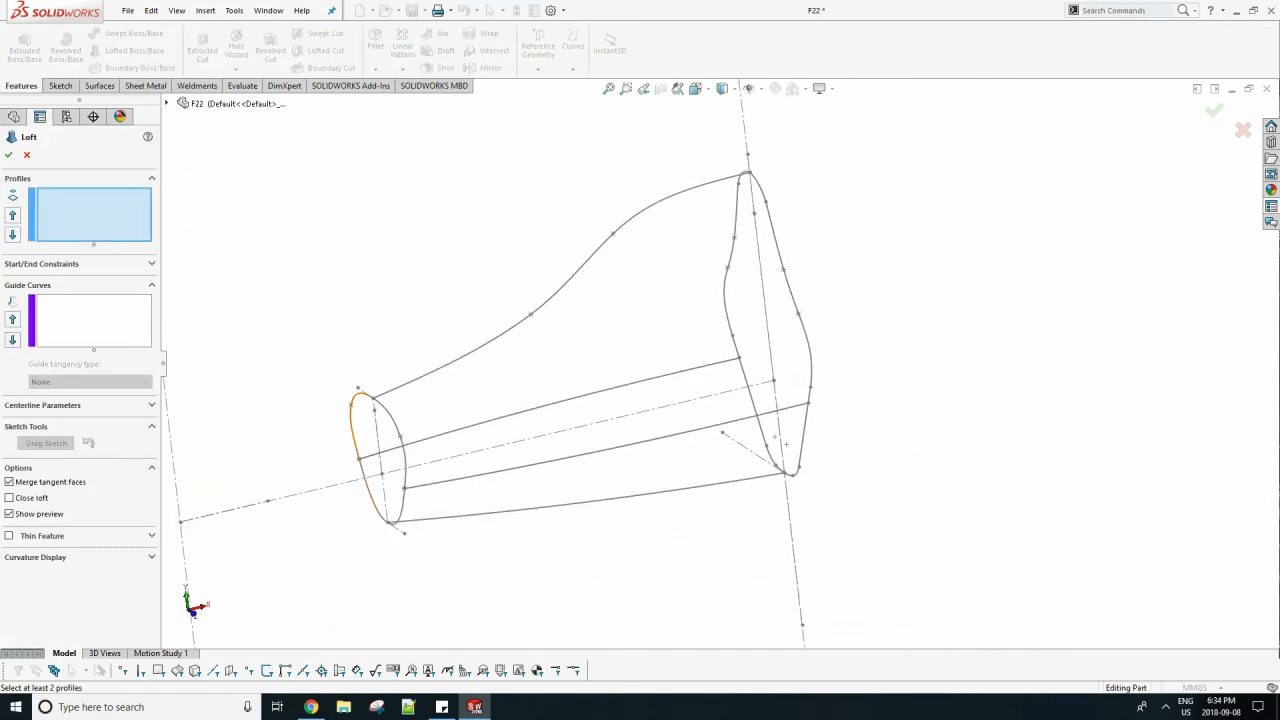
Set up a loft from the small to the large cross-section, with the upper and lower side-profile curves as guide curves.
click(384, 512)
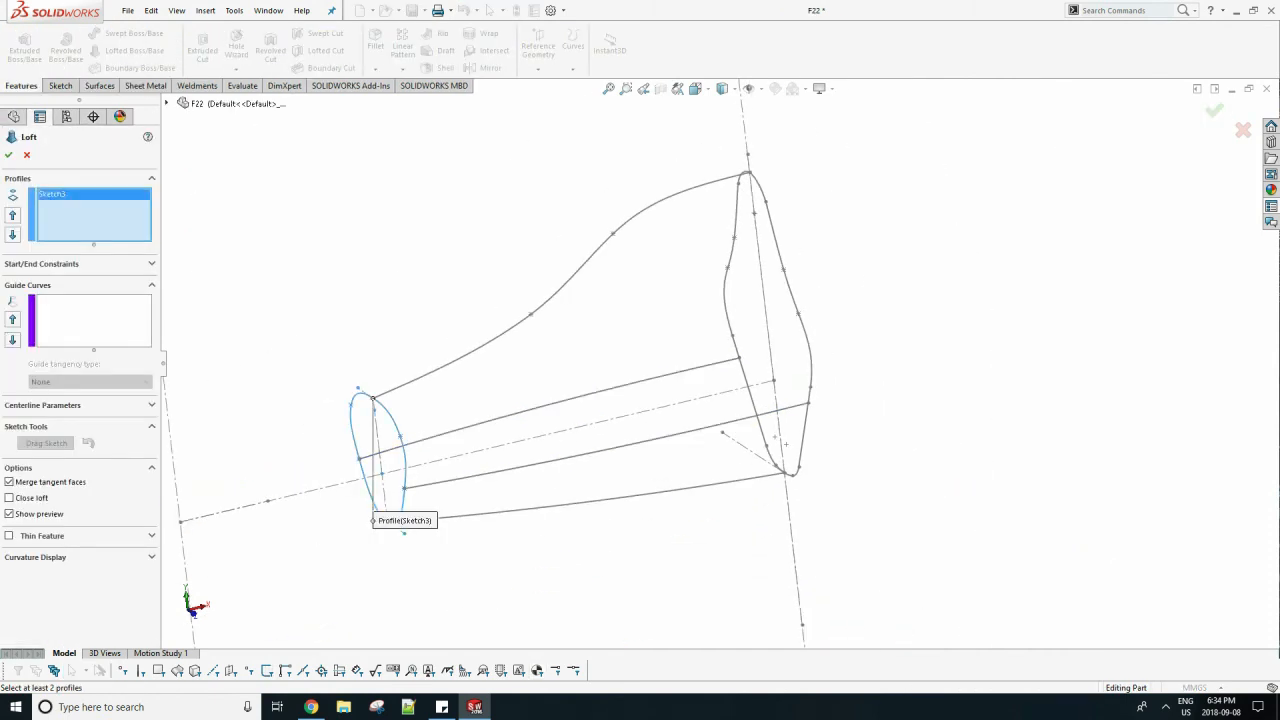
click(745, 180)
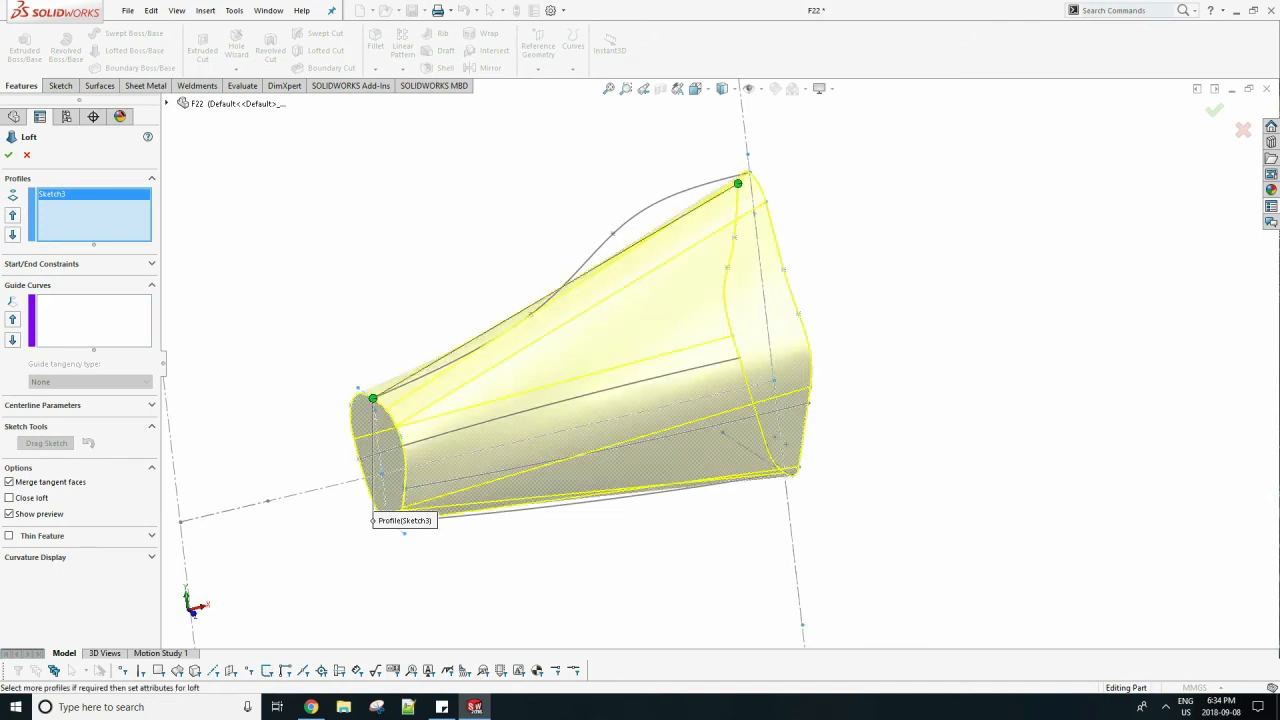
click(94, 321)
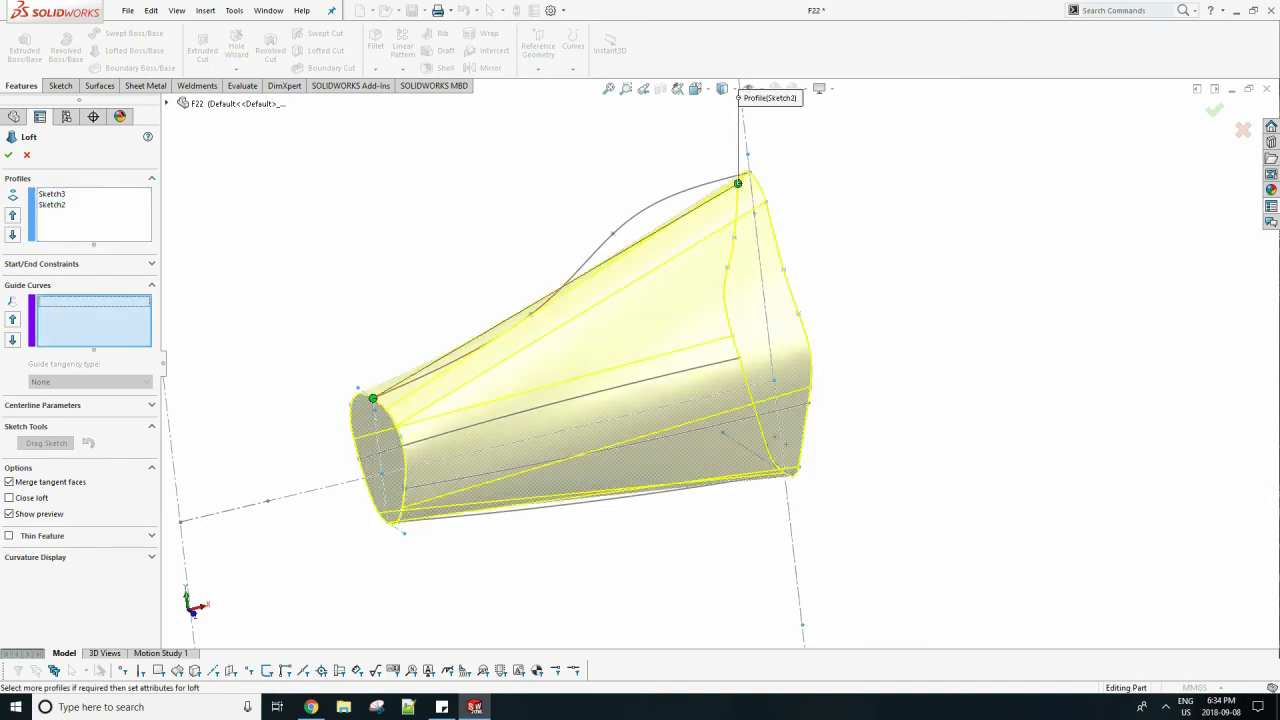
click(499, 334)
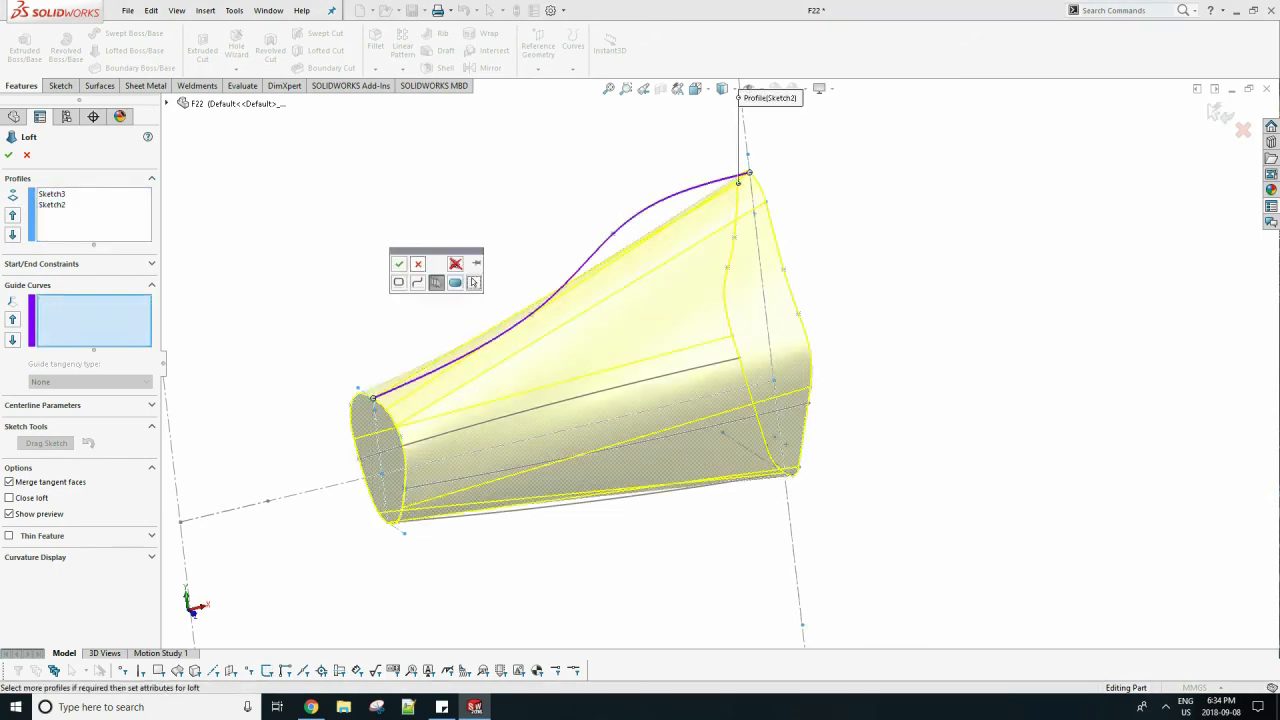
click(398, 263)
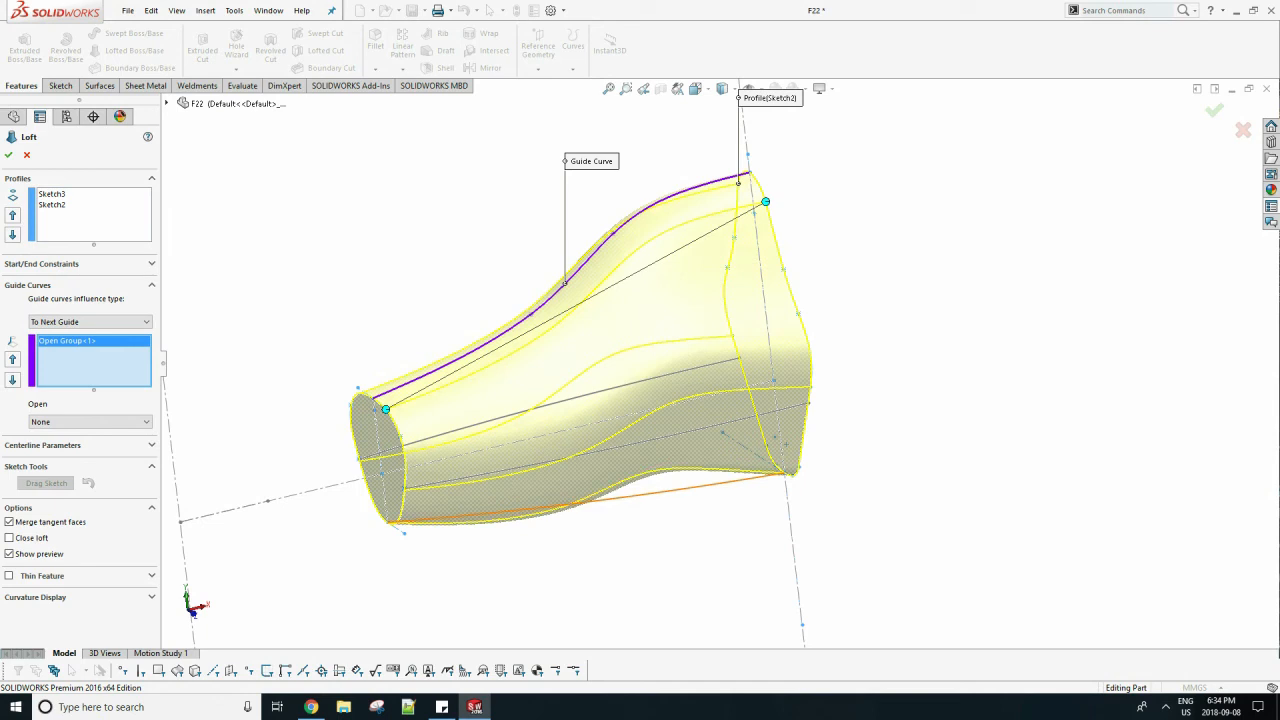
click(664, 492)
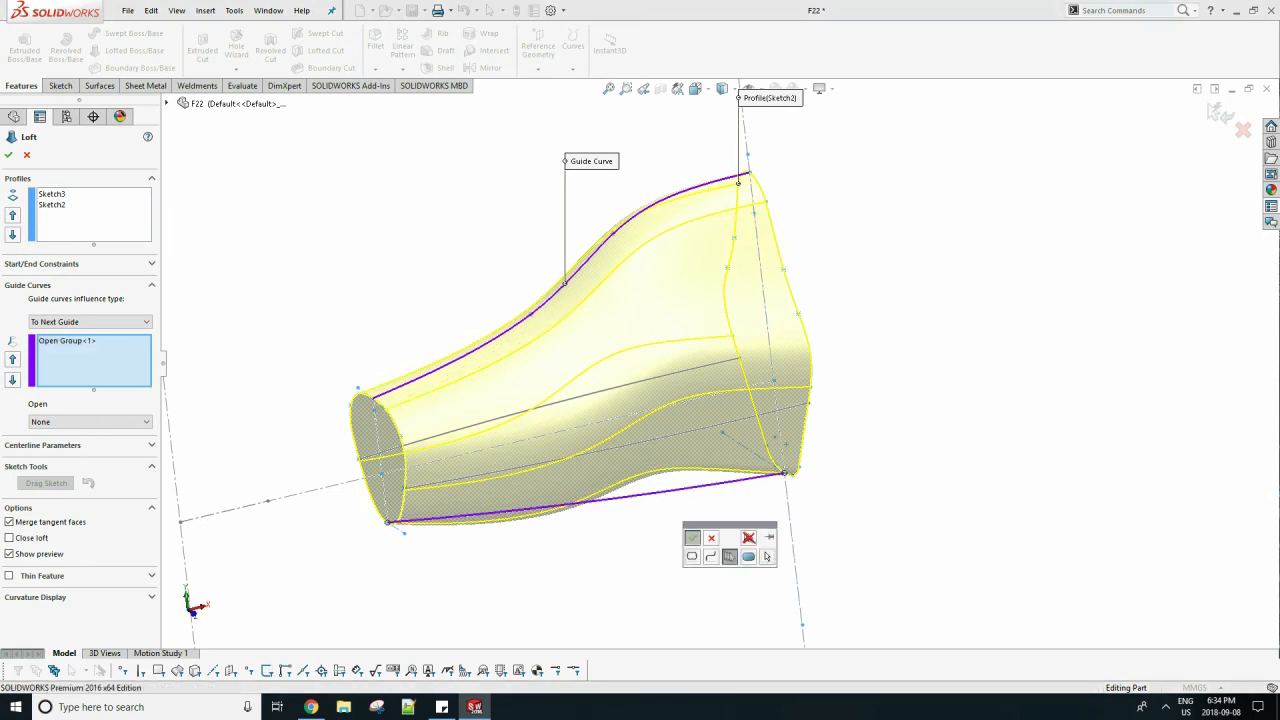
click(693, 537)
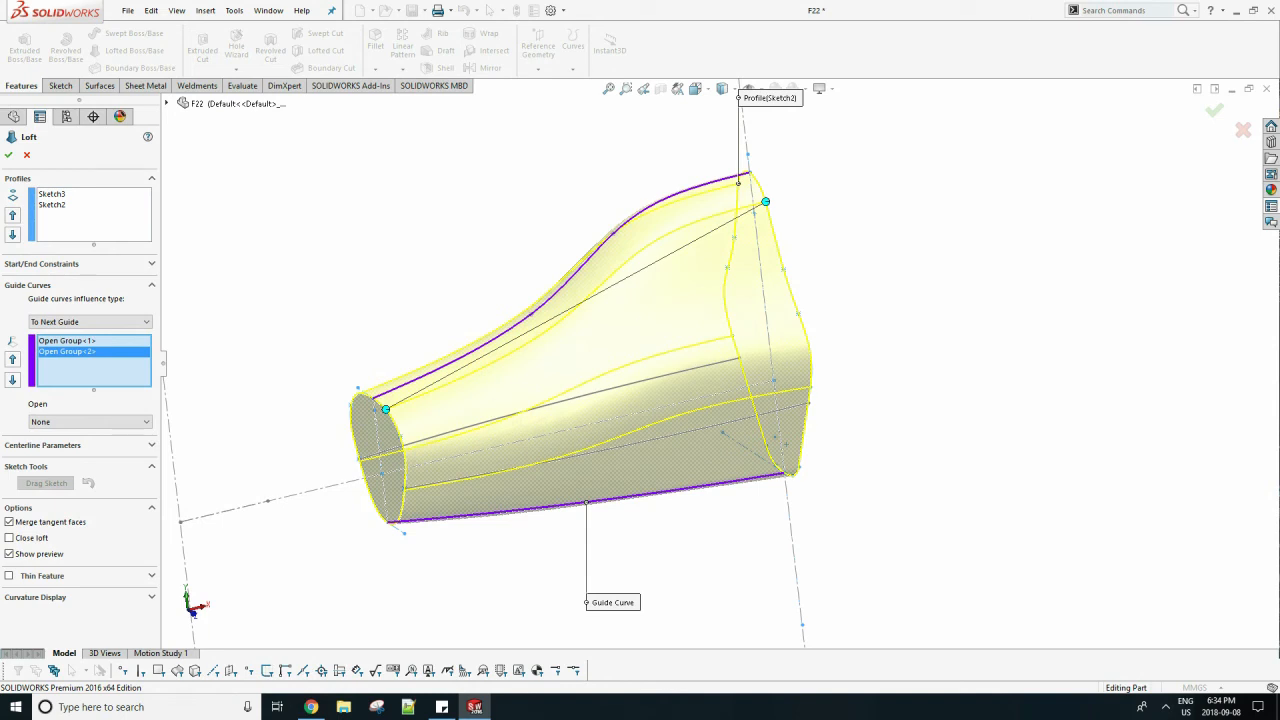
Add the two mirrored side arcs as guide curves and create the loft.
click(598, 392)
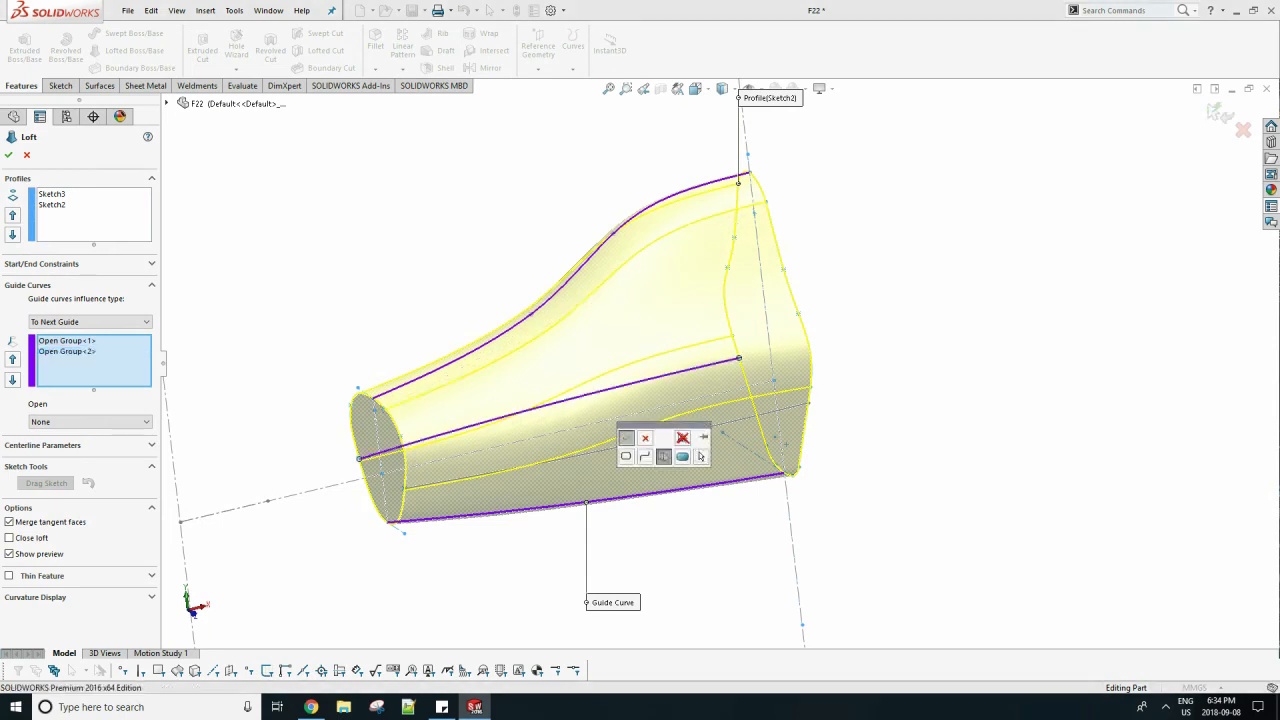
click(627, 437)
click(651, 438)
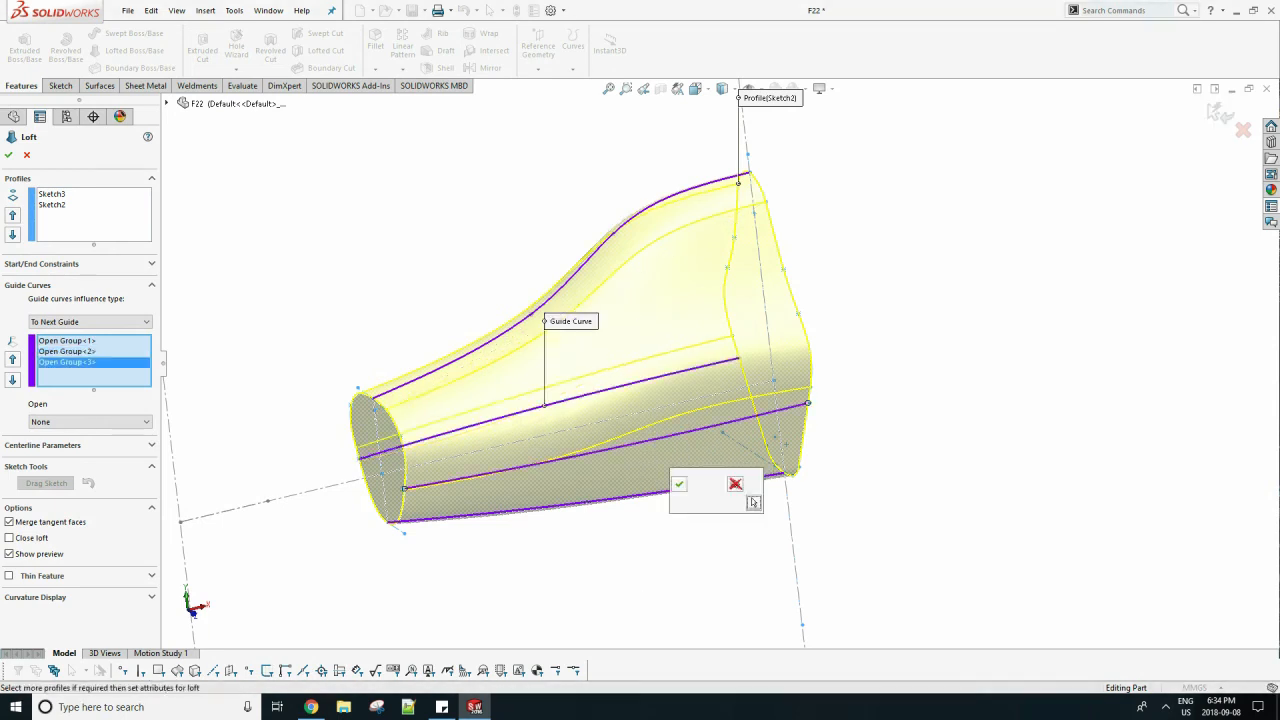
click(679, 484)
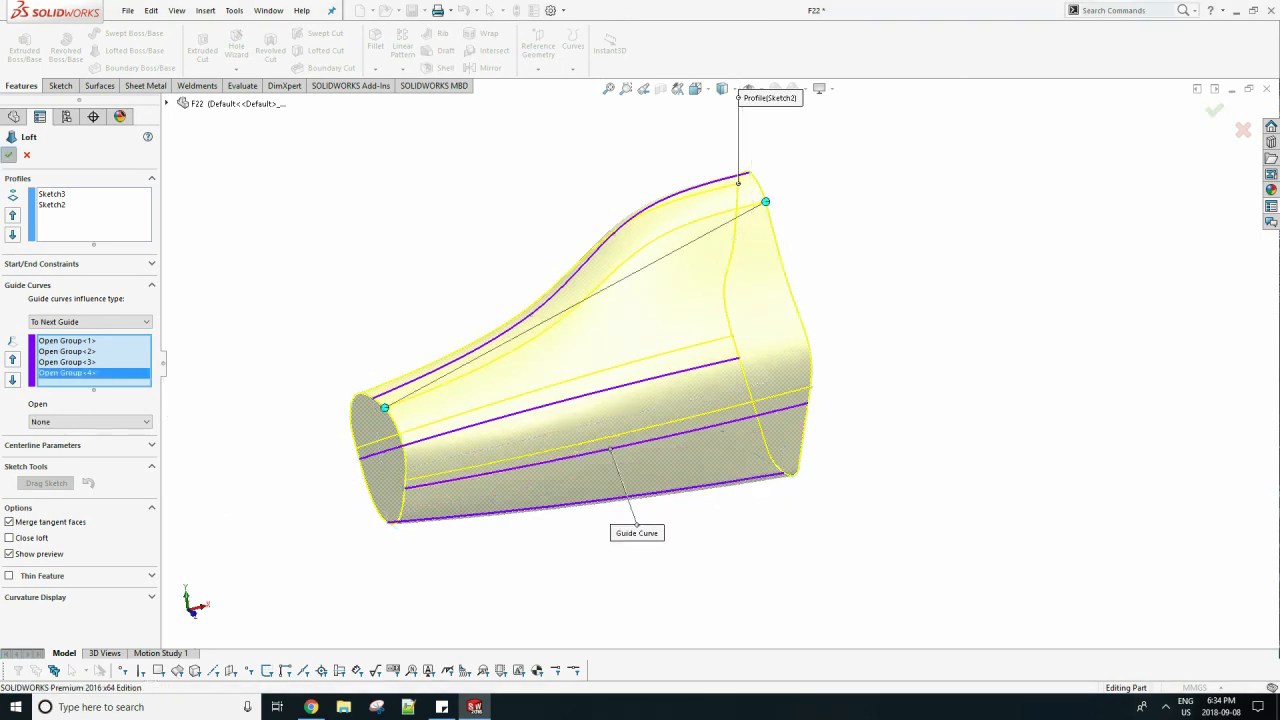
click(8, 155)
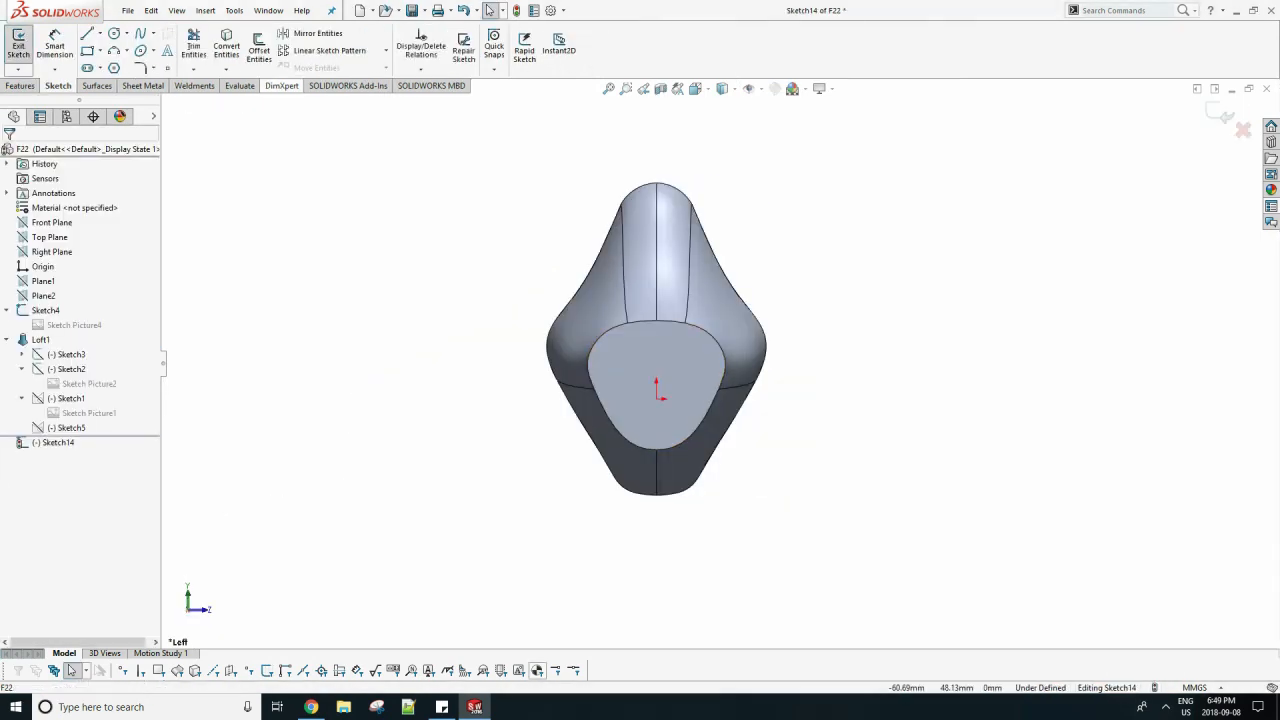
Convert the outline of the loft's small front face into sketch entities and finish the sketch.
click(630, 375)
click(8, 155)
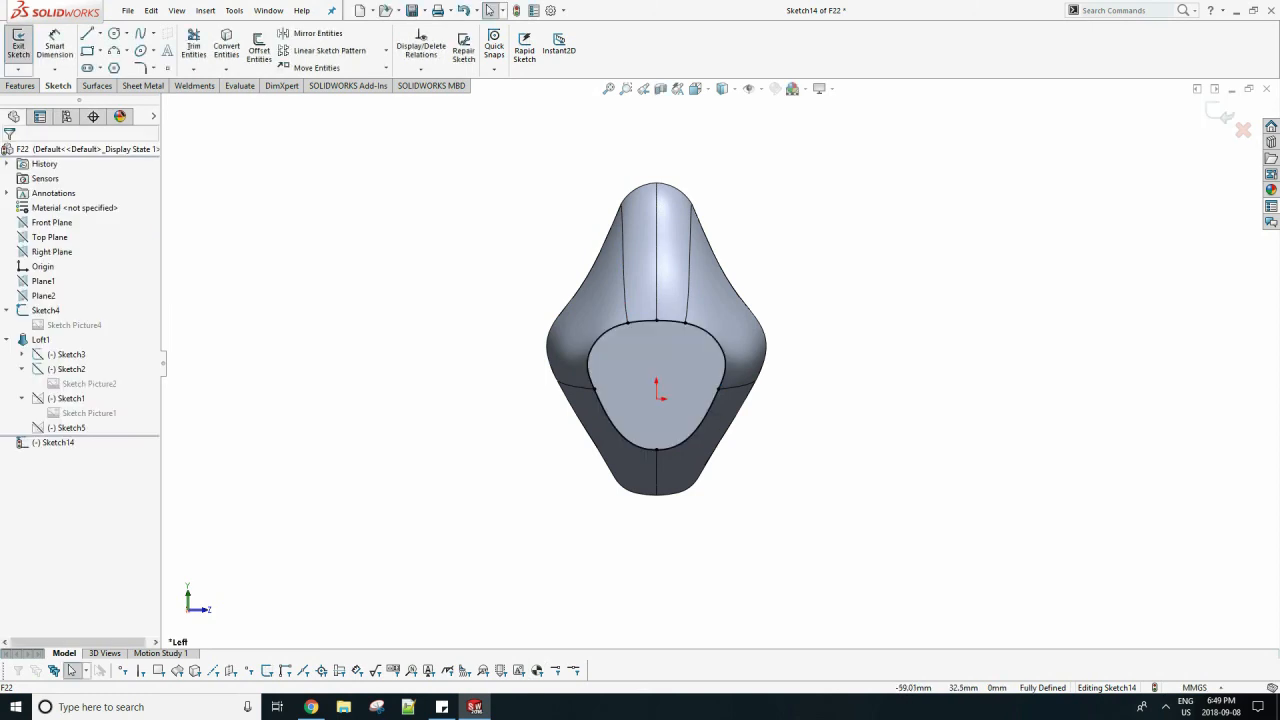
click(1219, 114)
Create a reference plane offset 3 mm from the Right Plane.
click(234, 11)
mouse_move(205, 11)
mouse_move(272, 182)
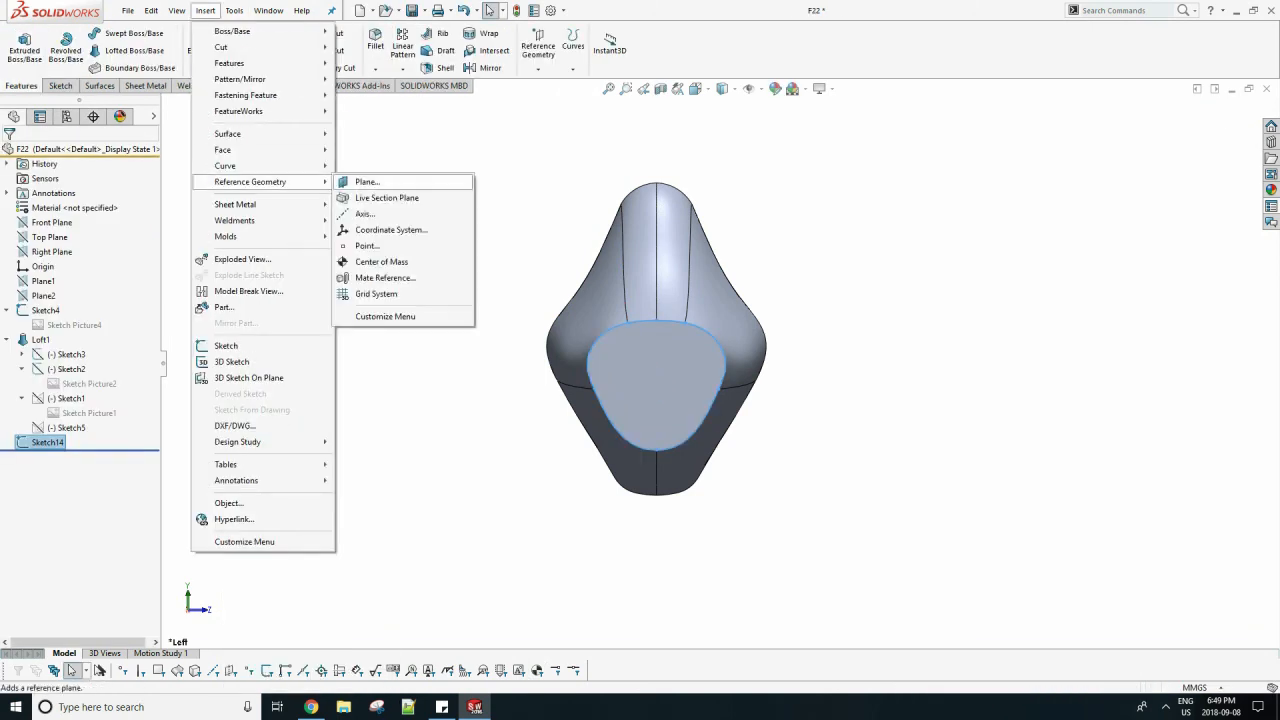
click(364, 183)
click(166, 103)
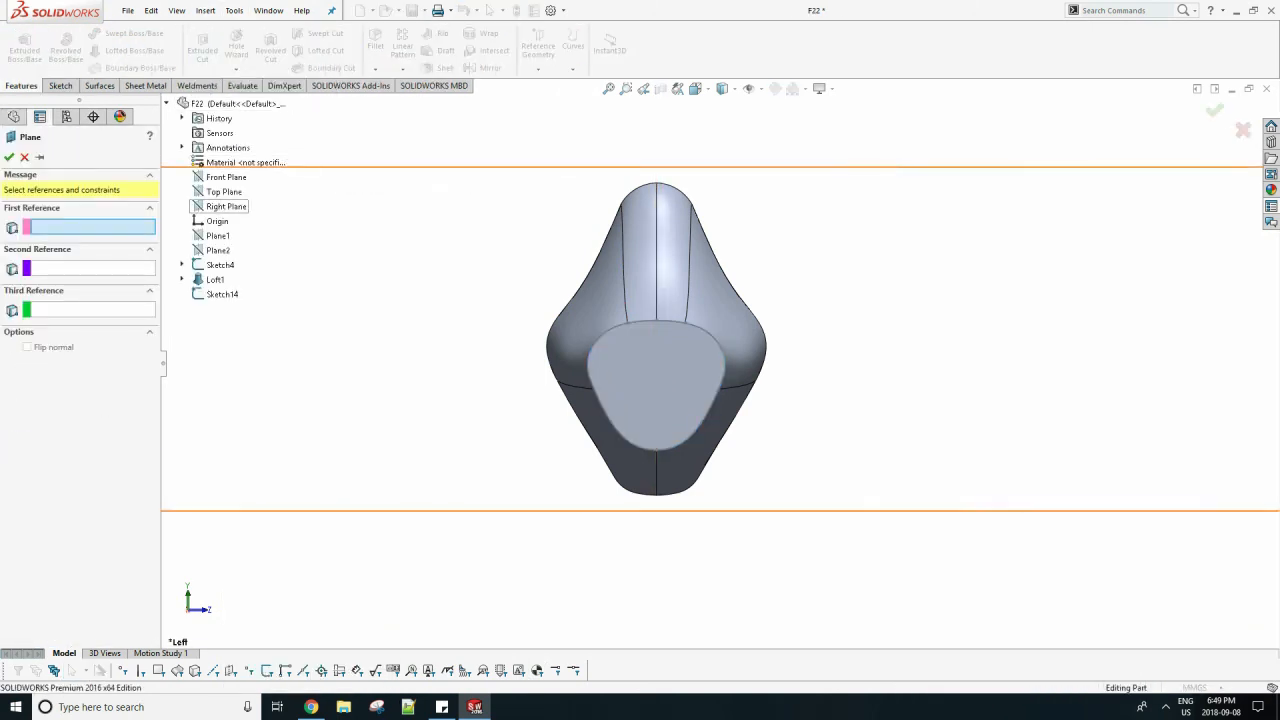
click(226, 206)
middle_drag(385, 349, 297, 428)
Start a sketch on the new reference plane and draw a vertical construction line upward from the origin.
click(60, 86)
click(18, 45)
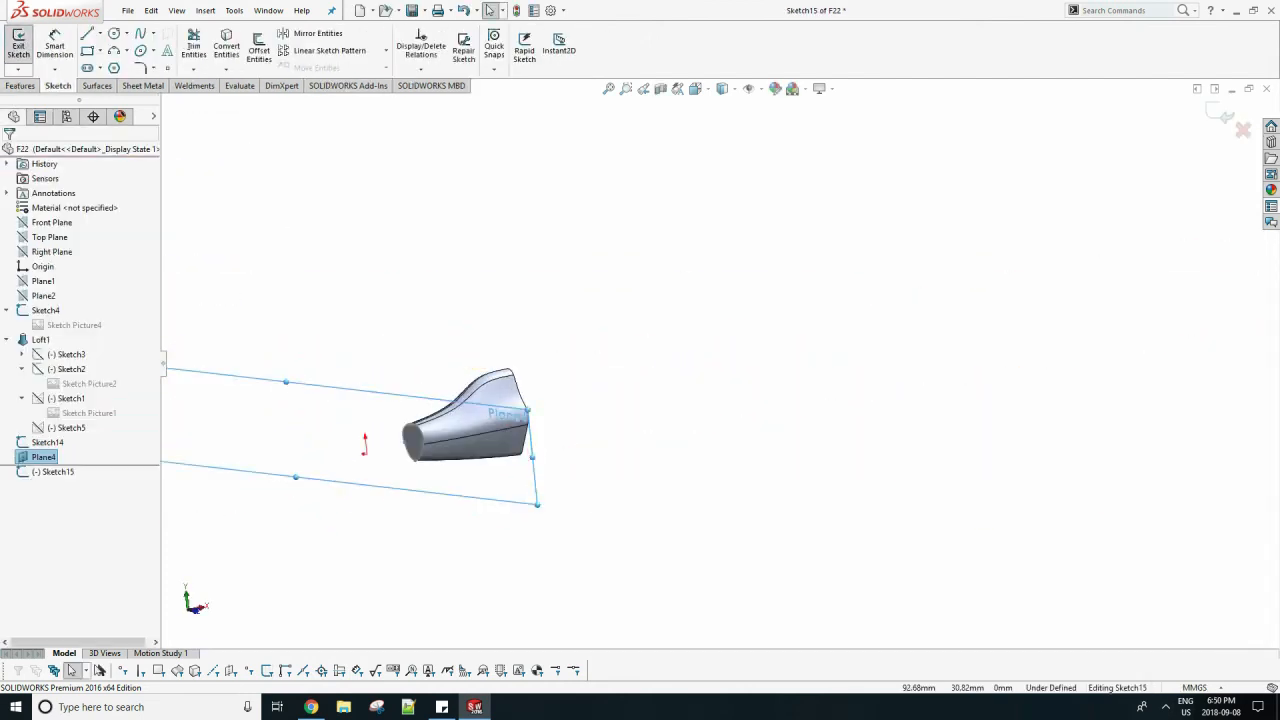
key(space)
click(374, 397)
click(354, 397)
scroll(838, 376, down, 8)
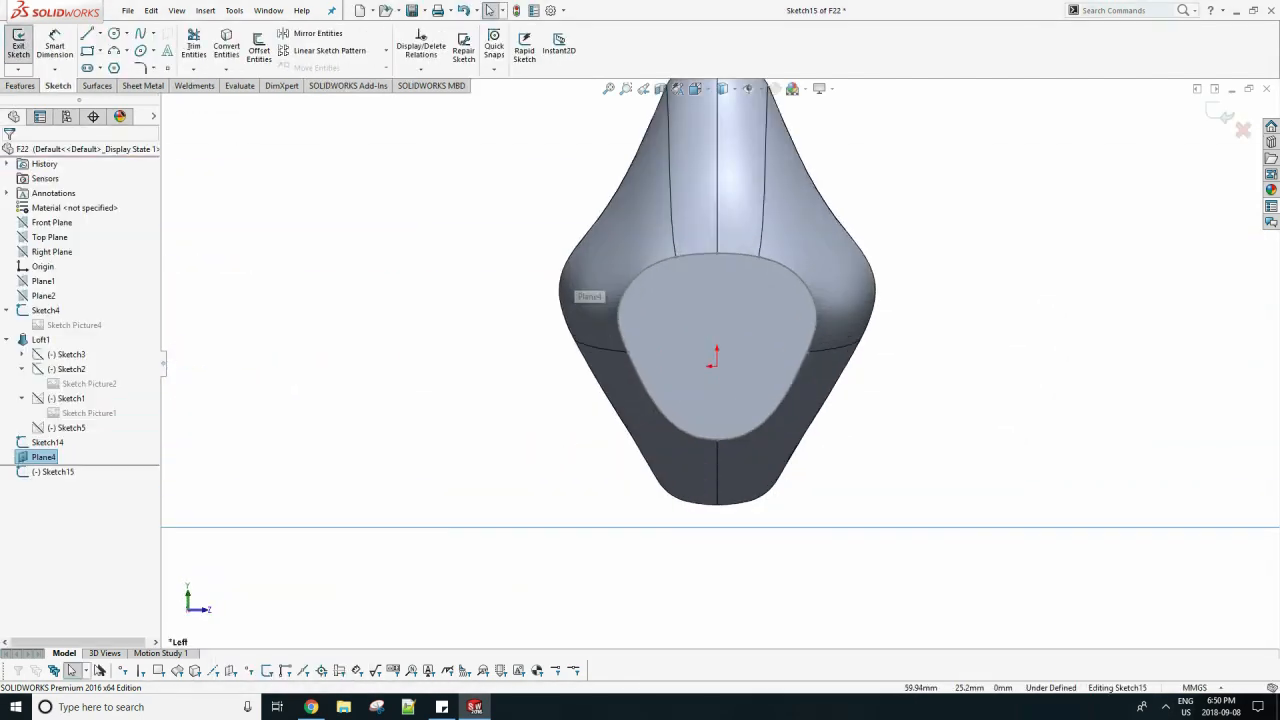
click(114, 33)
scroll(721, 336, down, 4)
click(101, 33)
click(120, 66)
click(713, 401)
click(713, 193)
key(Escape)
Sketch a circle about 5 mm in diameter on the construction line, and move its centre closer to the origin.
click(114, 33)
click(713, 350)
key(Return)
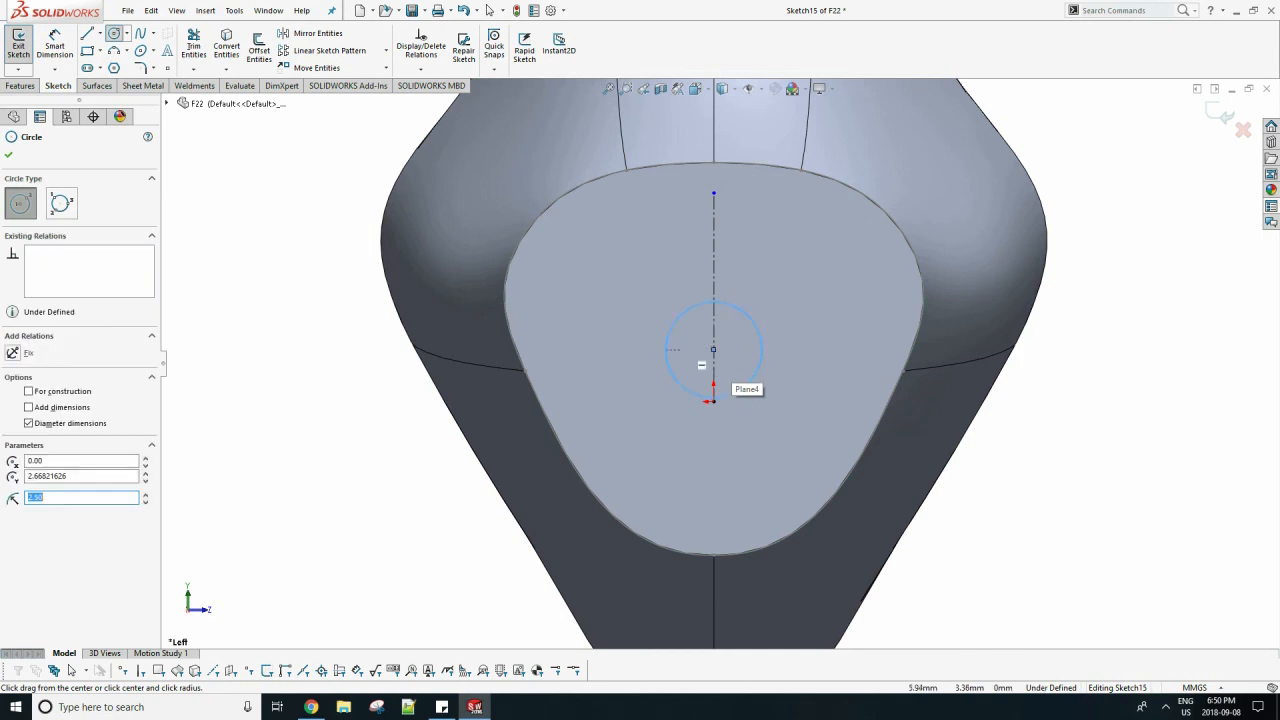
key(Escape)
mouse_move(713, 350)
mouse_down()
mouse_move(713, 397)
mouse_move(714, 373)
mouse_up()
key(Escape)
scroll(714, 373, up, 4)
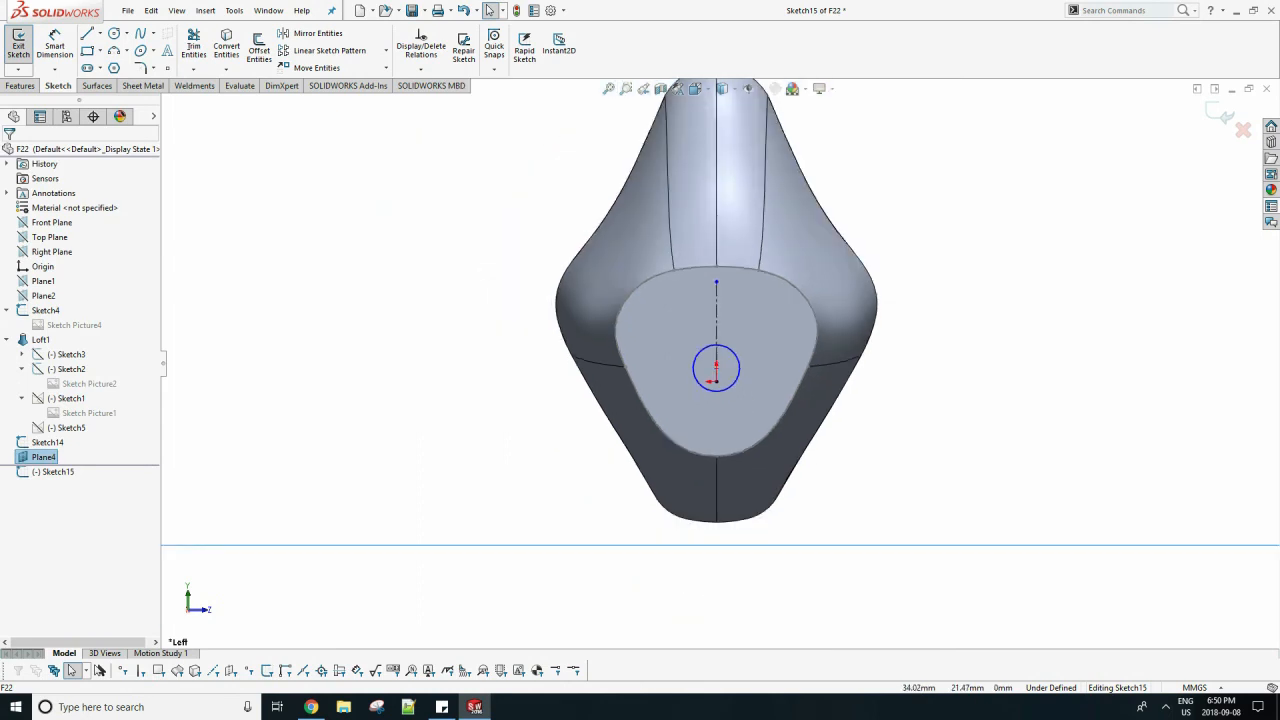
Dimension the circle's diameter at 5 mm, place its centre 1.5 mm above the origin, and finish the sketch.
click(54, 45)
click(694, 361)
click(665, 360)
key(Return)
scroll(698, 360, down, 6)
click(751, 384)
click(751, 425)
click(775, 400)
text(1.5)
key(Return)
scroll(720, 363, up, 5)
click(1217, 112)
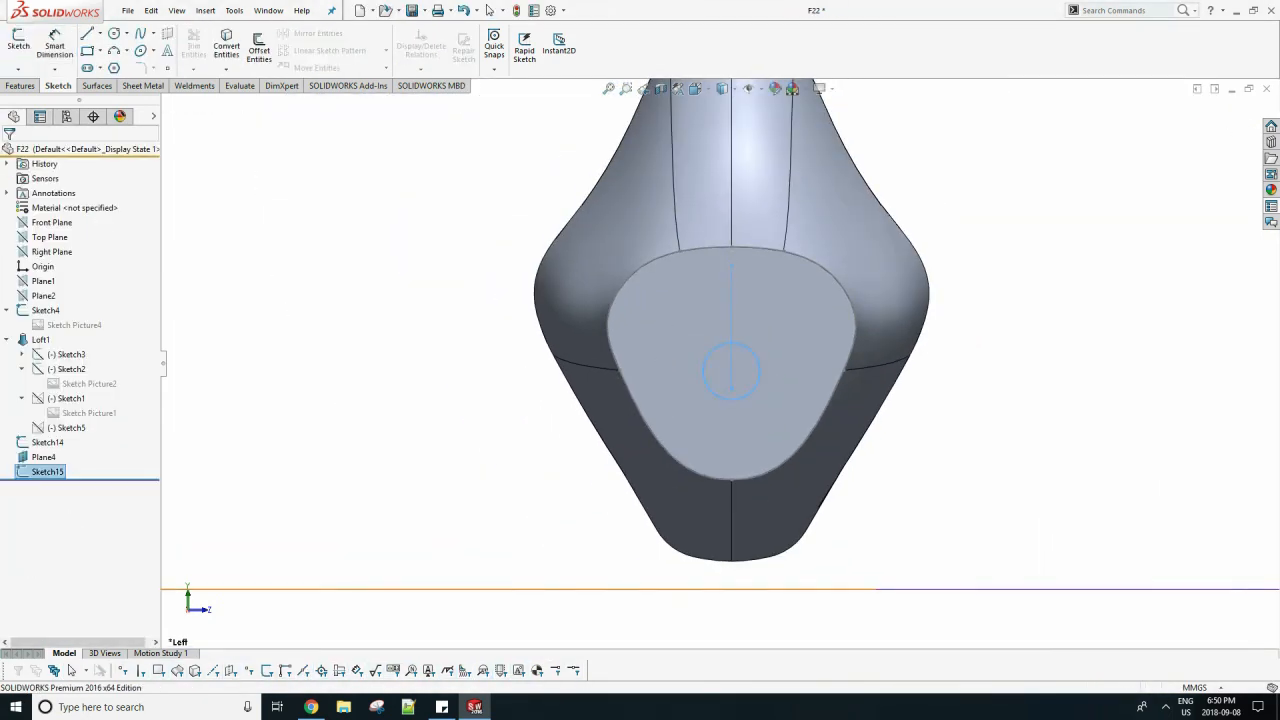
In a new sketch on the Front Plane, draw a slightly bulging arc from the small circle's top to the fuselage front face's top.
scroll(1046, 288, up, 7)
right_click(525, 254)
click(565, 239)
middle_drag(640, 300, 510, 315)
click(46, 222)
click(56, 201)
scroll(625, 366, down, 10)
scroll(820, 343, down, 2)
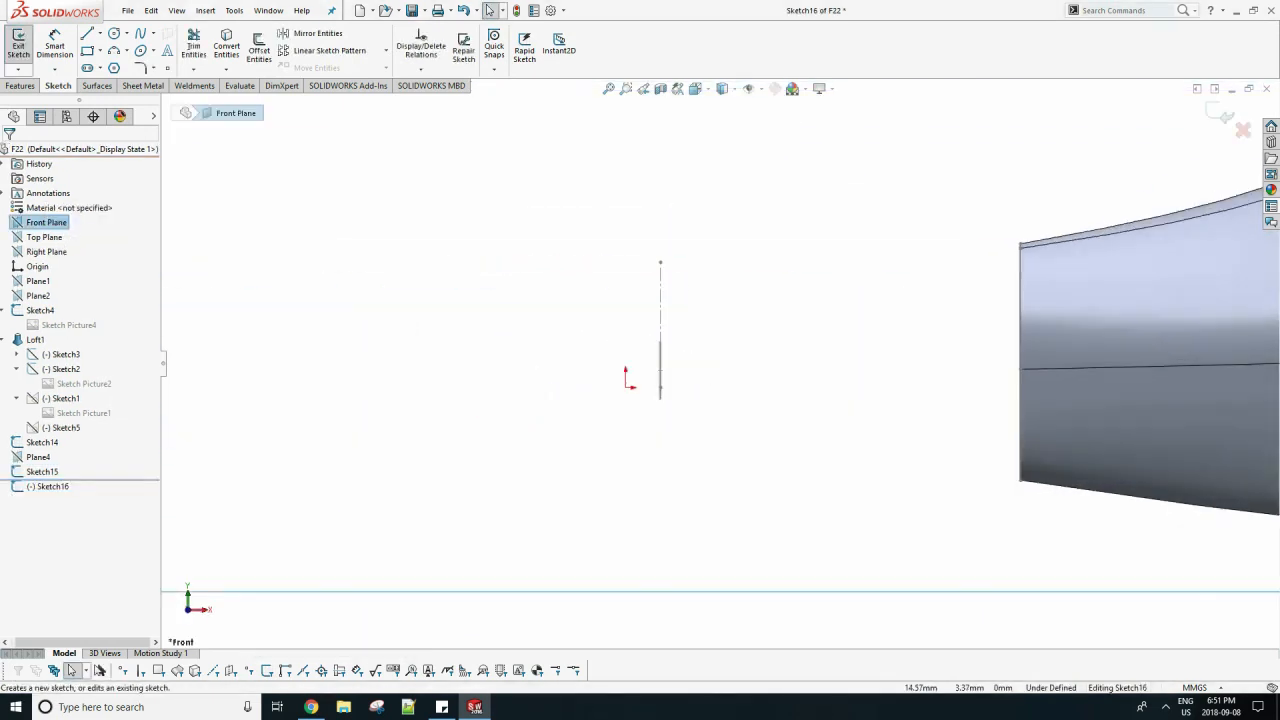
click(114, 50)
click(660, 341)
click(1020, 244)
click(840, 284)
key(Escape)
key(Return)
Sketch a matching lower arc from the small circle's bottom to the bottom of the fuselage's front face.
click(660, 398)
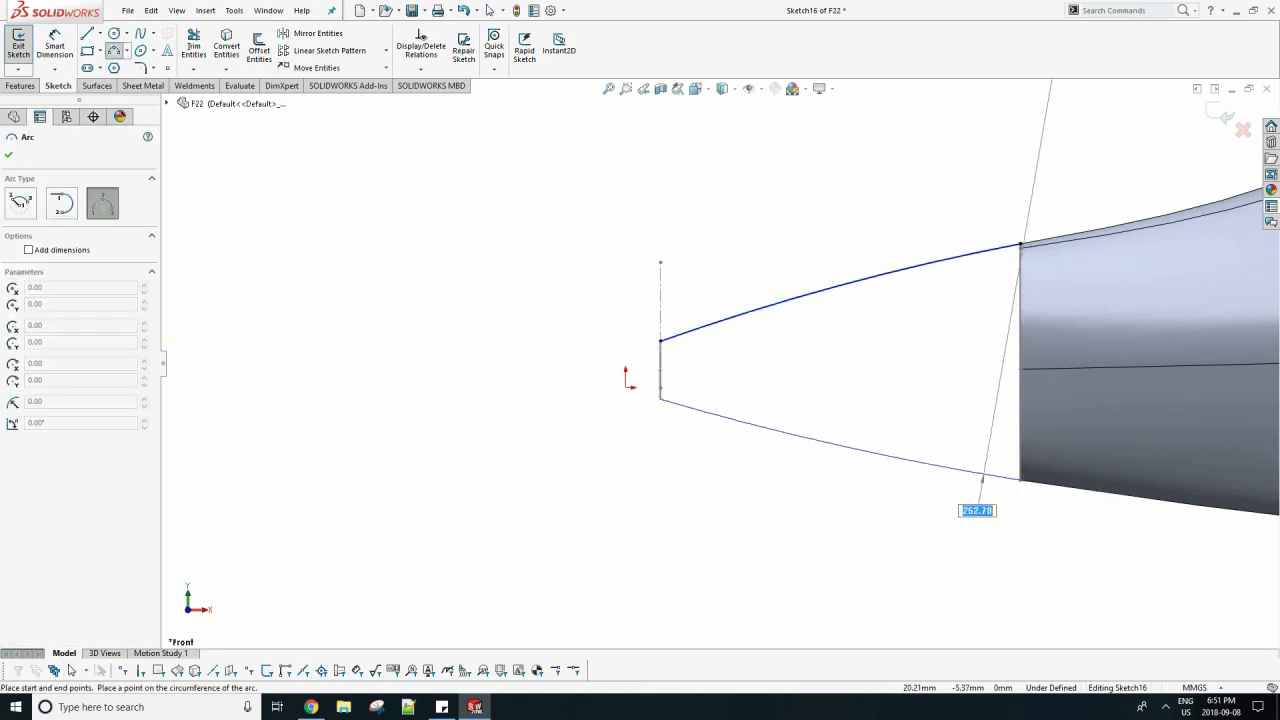
click(872, 453)
key(Escape)
scroll(720, 390, up, 4)
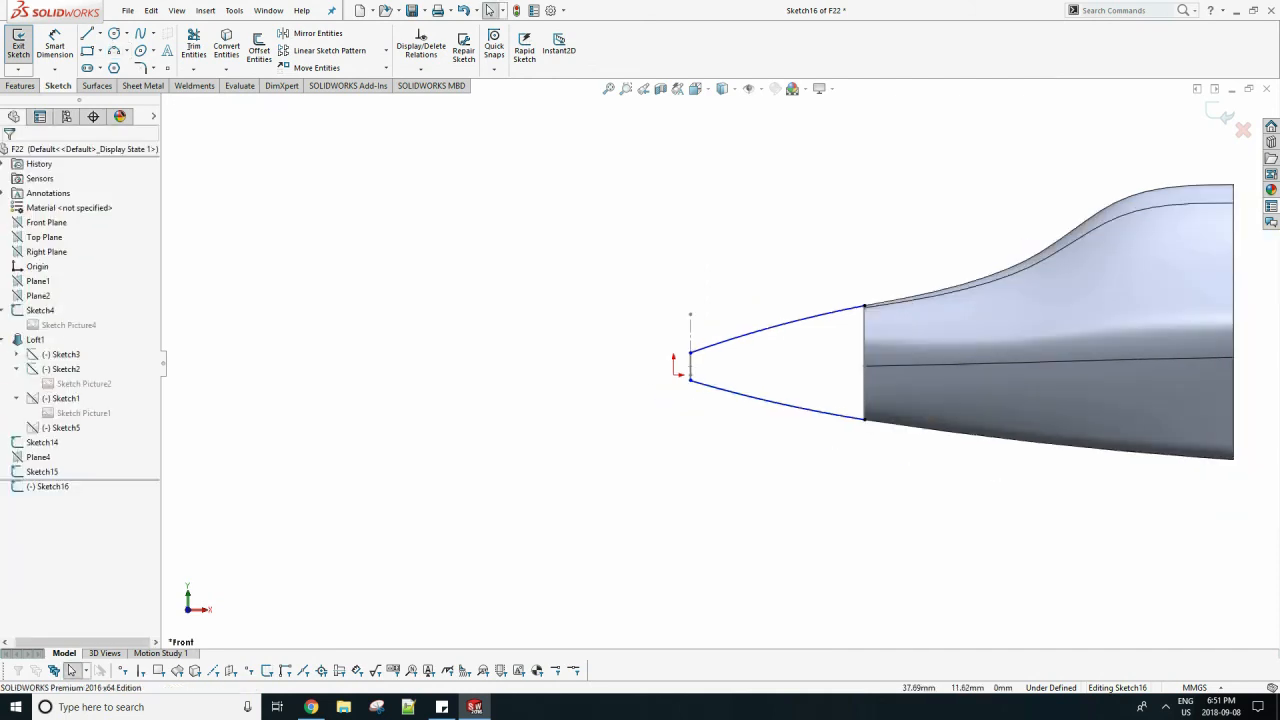
Constrain the front endpoints of the lower and upper arcs to the small circle with Pierce relations.
middle_drag(685, 385, 774, 378)
scroll(776, 378, down, 3)
scroll(778, 382, down, 2)
click(1223, 118)
click(608, 411)
click(625, 379)
click(605, 382)
ctrl+click(583, 401)
click(8, 155)
click(584, 330)
ctrl+click(604, 345)
click(584, 330)
ctrl+click(604, 345)
click(14, 402)
click(8, 155)
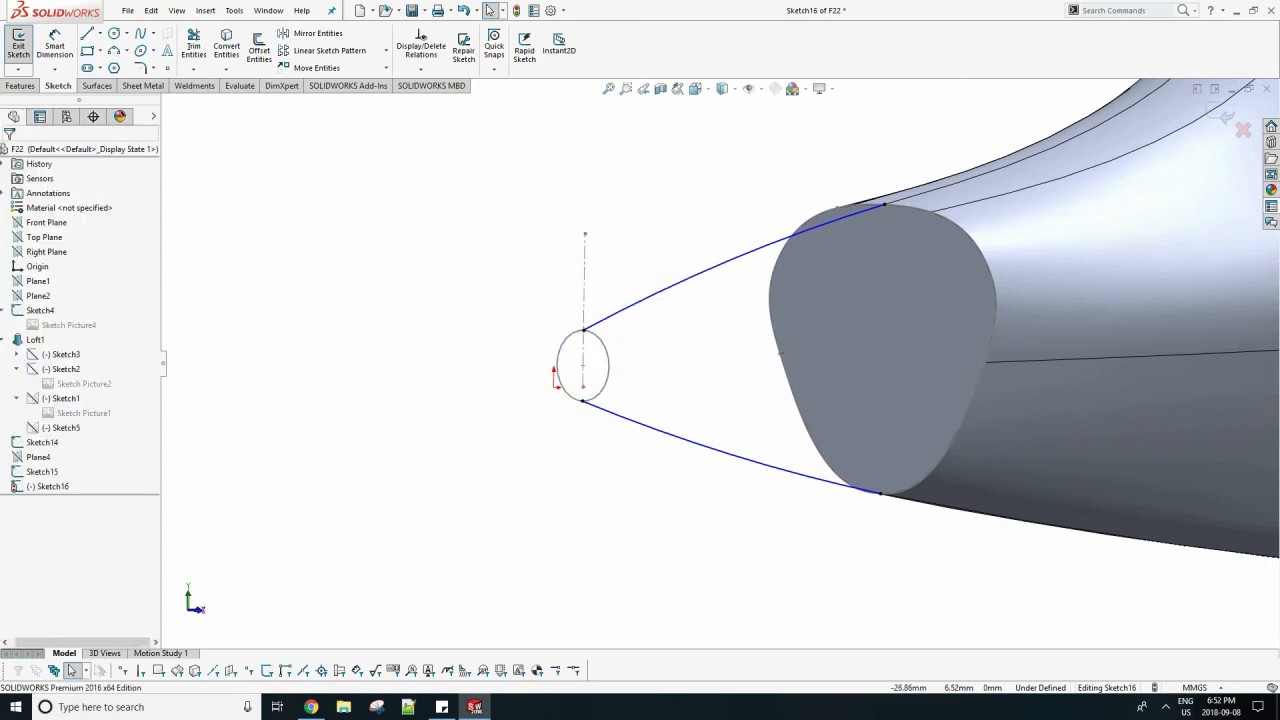
Edit the small circle's sketch, set the centre's height above the origin to 0.5 mm, and finish the sketch.
scroll(720, 366, up, 3)
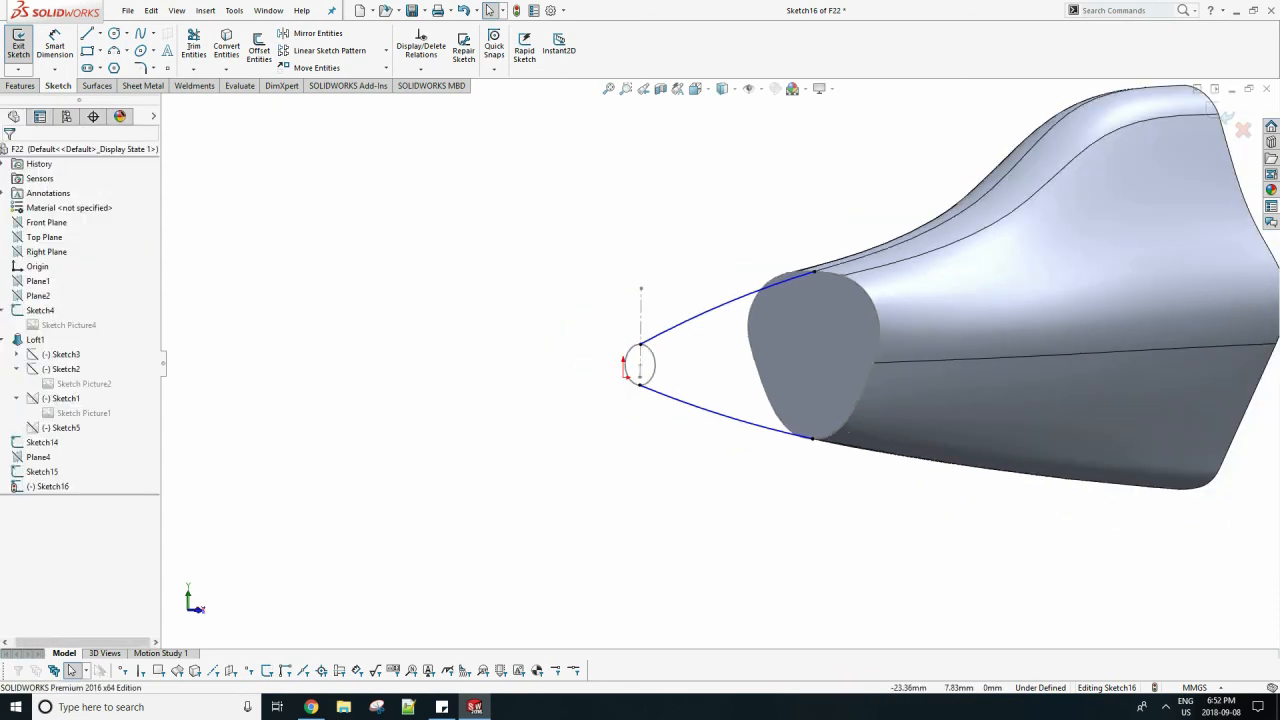
right_click(654, 336)
click(688, 367)
right_click(652, 335)
double_click(640, 372)
scroll(640, 372, down, 5)
click(640, 355)
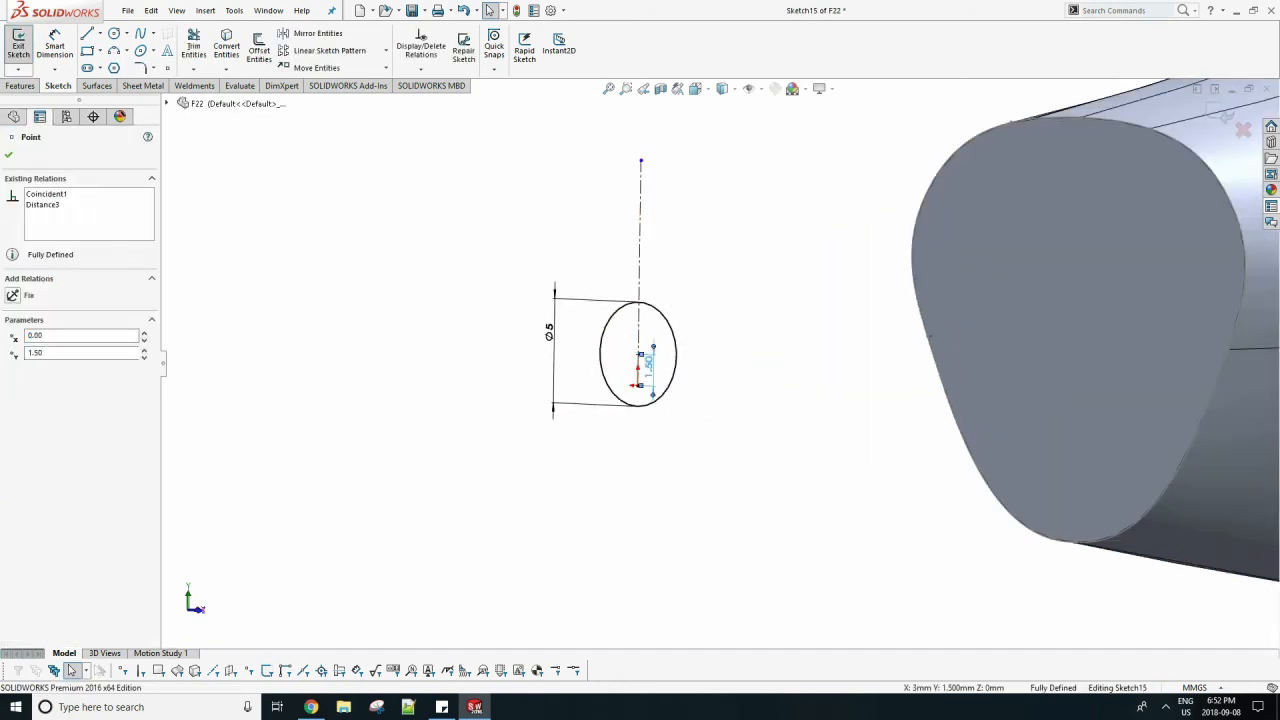
double_click(649, 362)
text(.5)
key(Return)
click(1222, 114)
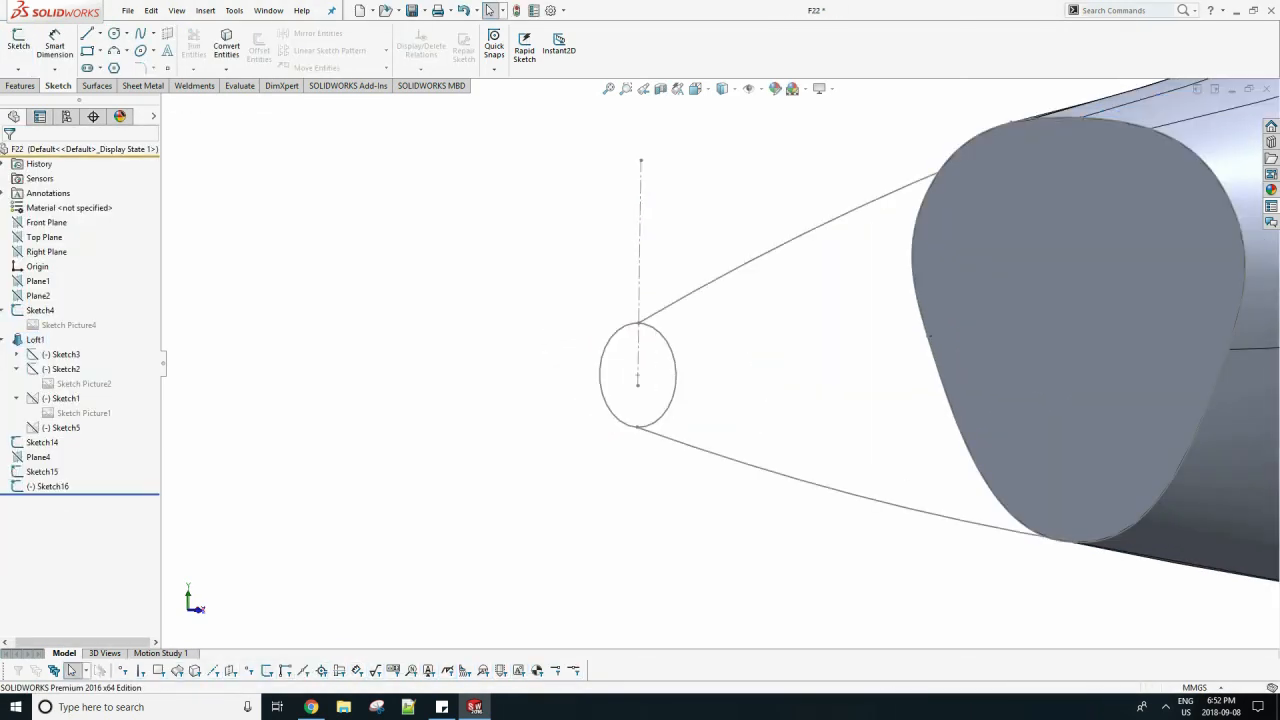
middle_drag(620, 400, 330, 400)
scroll(304, 480, up, 7)
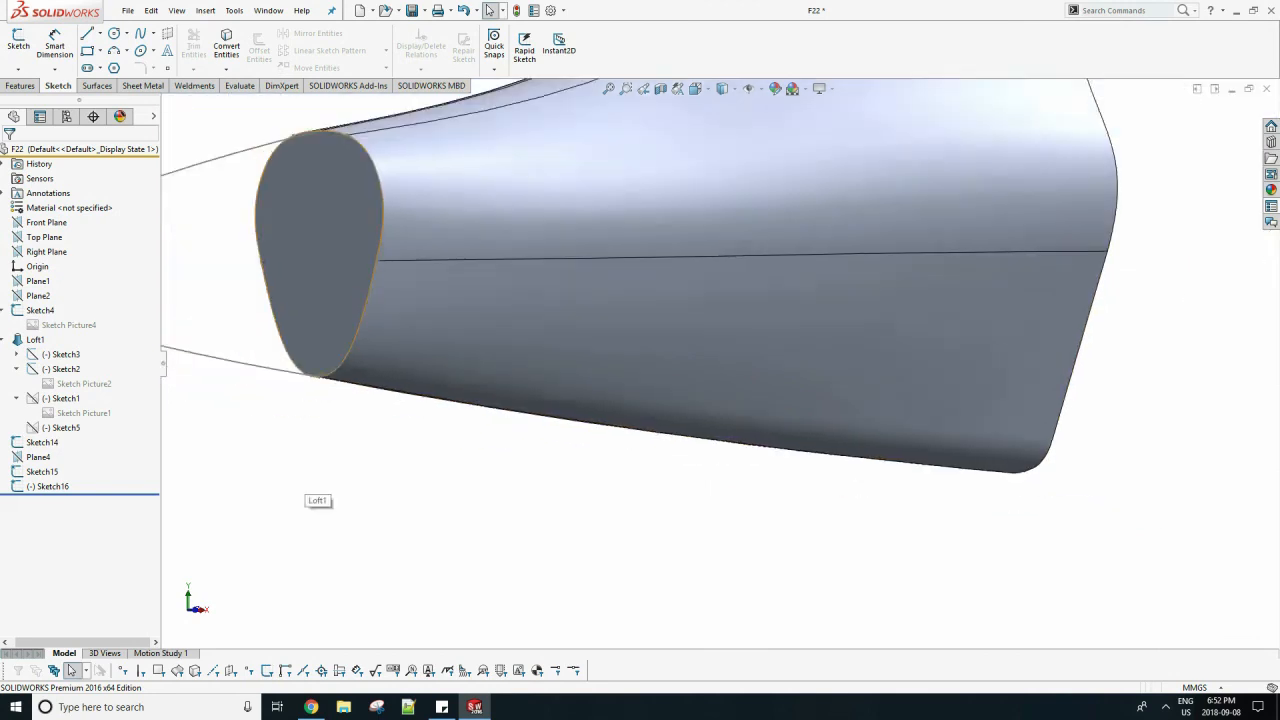
middle_drag(304, 480, 220, 480)
middle_drag(340, 370, 472, 362)
scroll(473, 360, down, 7)
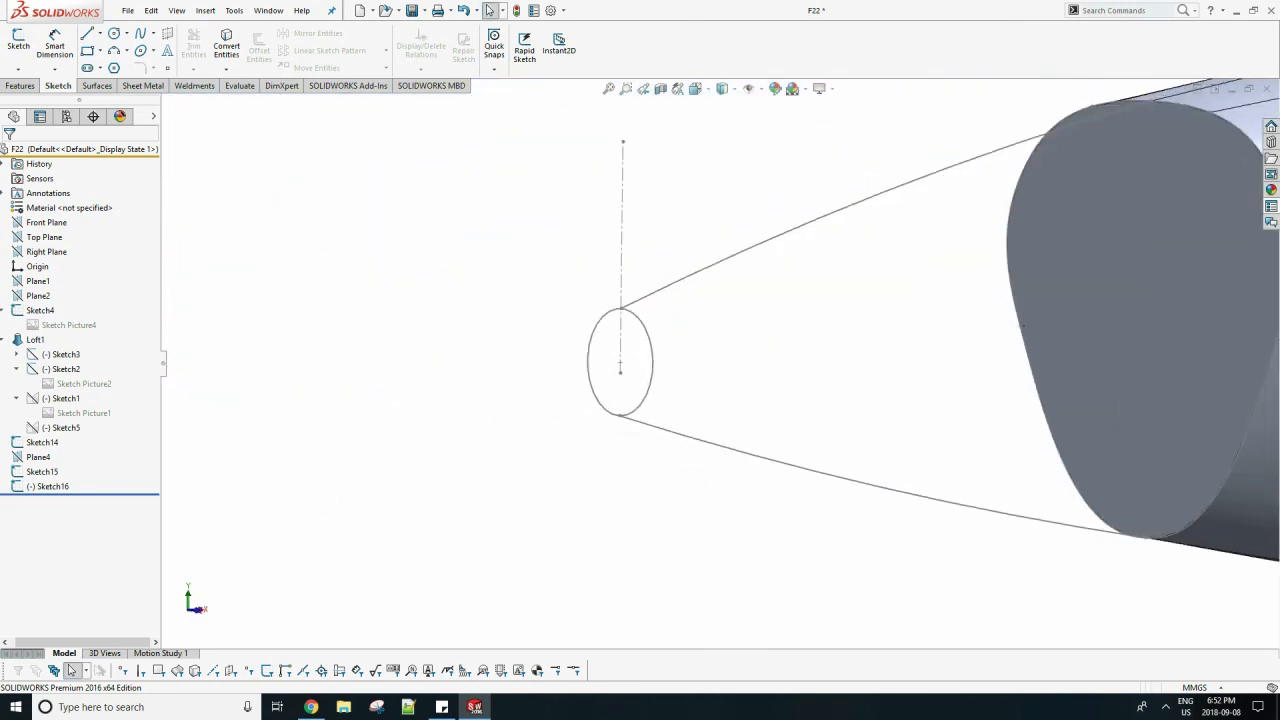
scroll(614, 291, up, 8)
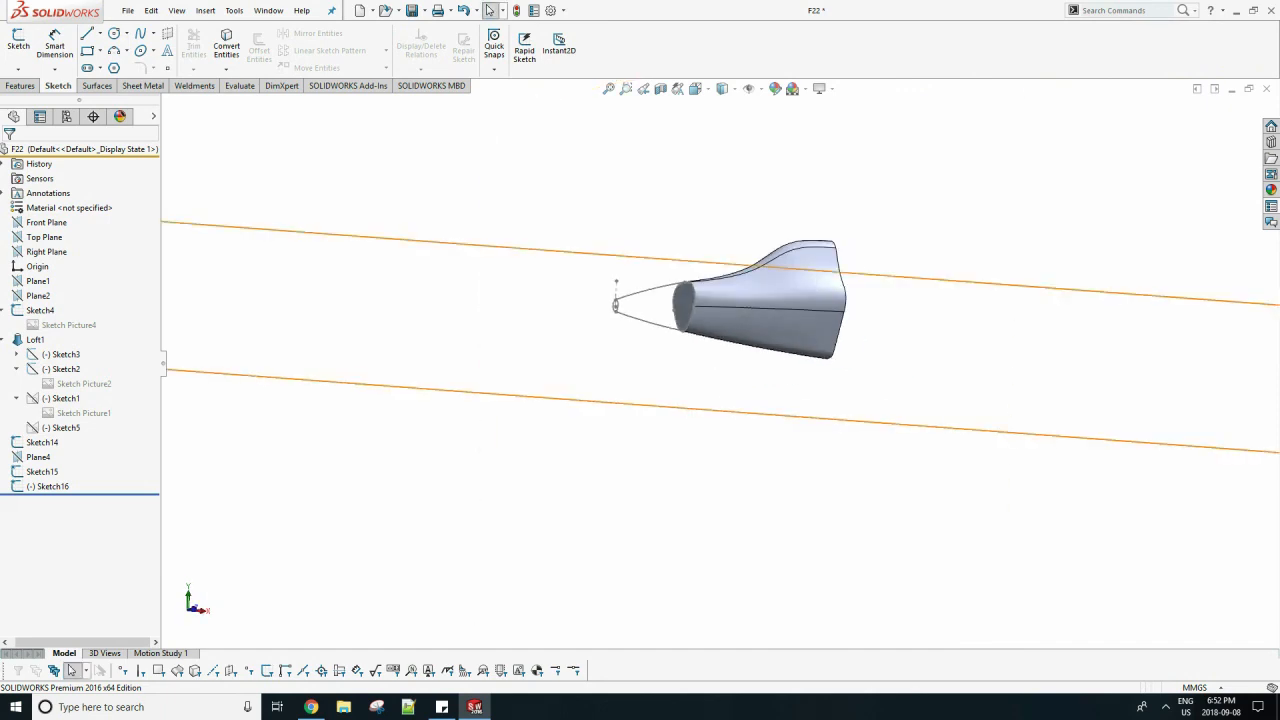
In a new sketch on the Top Plane, draw a slightly bulging side arc from the small circle to the fuselage's front face.
click(44, 237)
click(18, 45)
key(space)
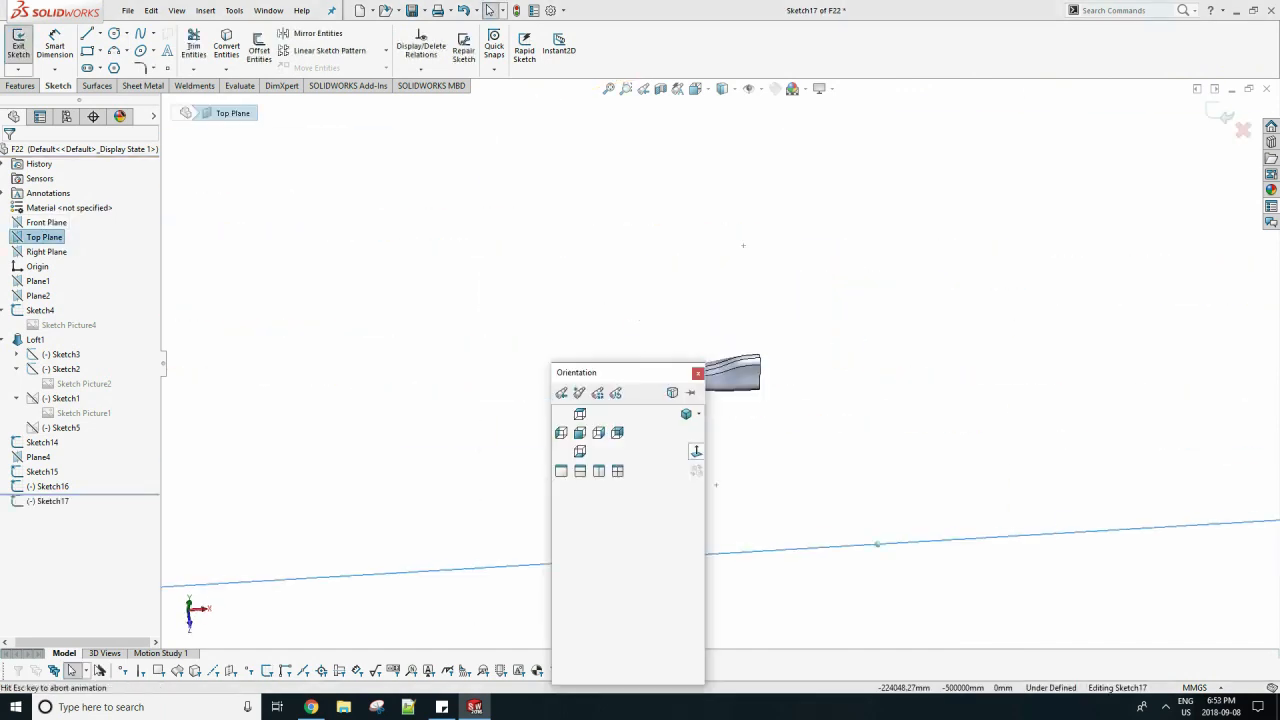
click(694, 451)
scroll(797, 369, down, 4)
click(114, 50)
click(530, 365)
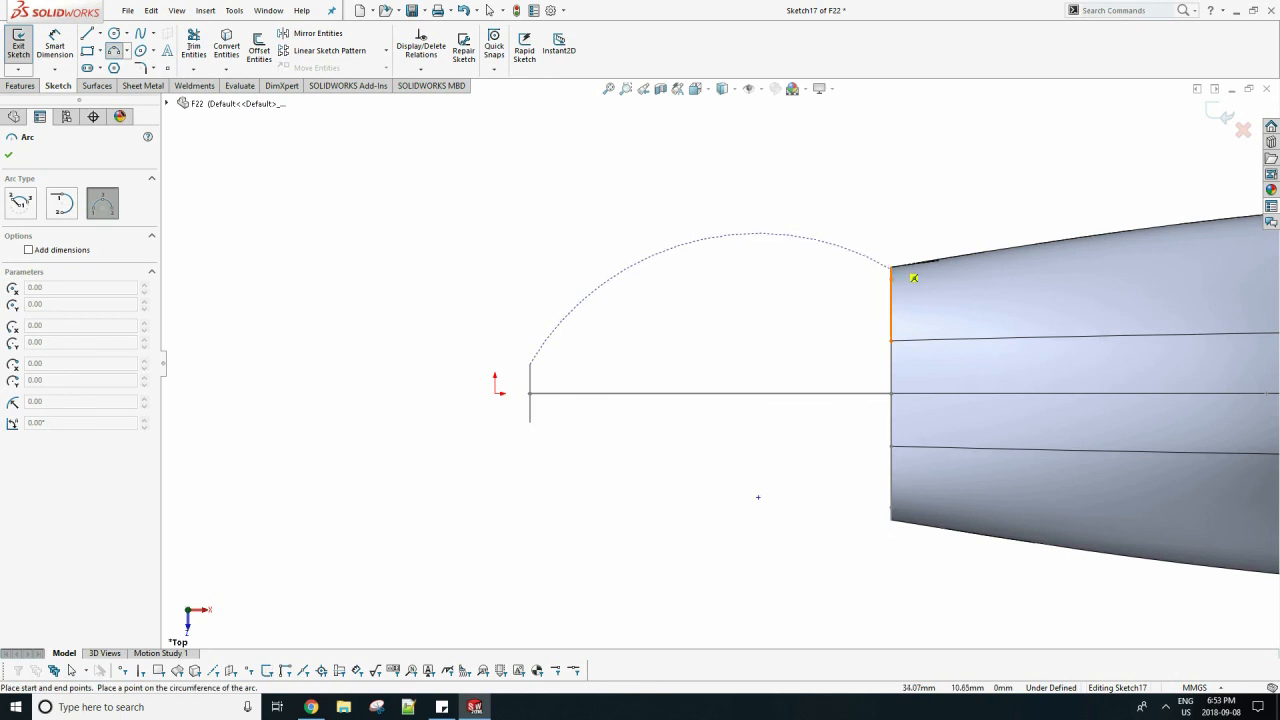
key(Escape)
scroll(1003, 290, down, 1)
click(114, 50)
click(432, 379)
click(868, 262)
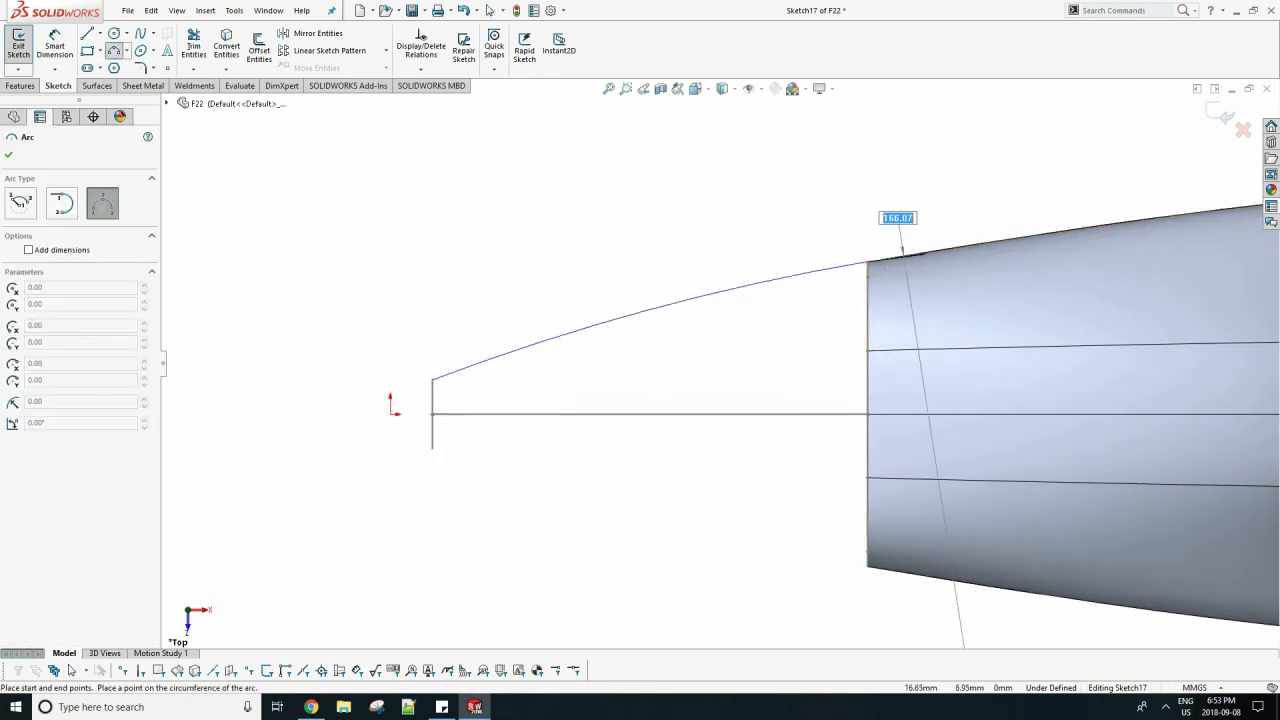
click(640, 310)
key(Escape)
Draw a horizontal construction line from the origin and mirror the side arc about it.
click(122, 67)
click(390, 414)
click(284, 414)
key(Escape)
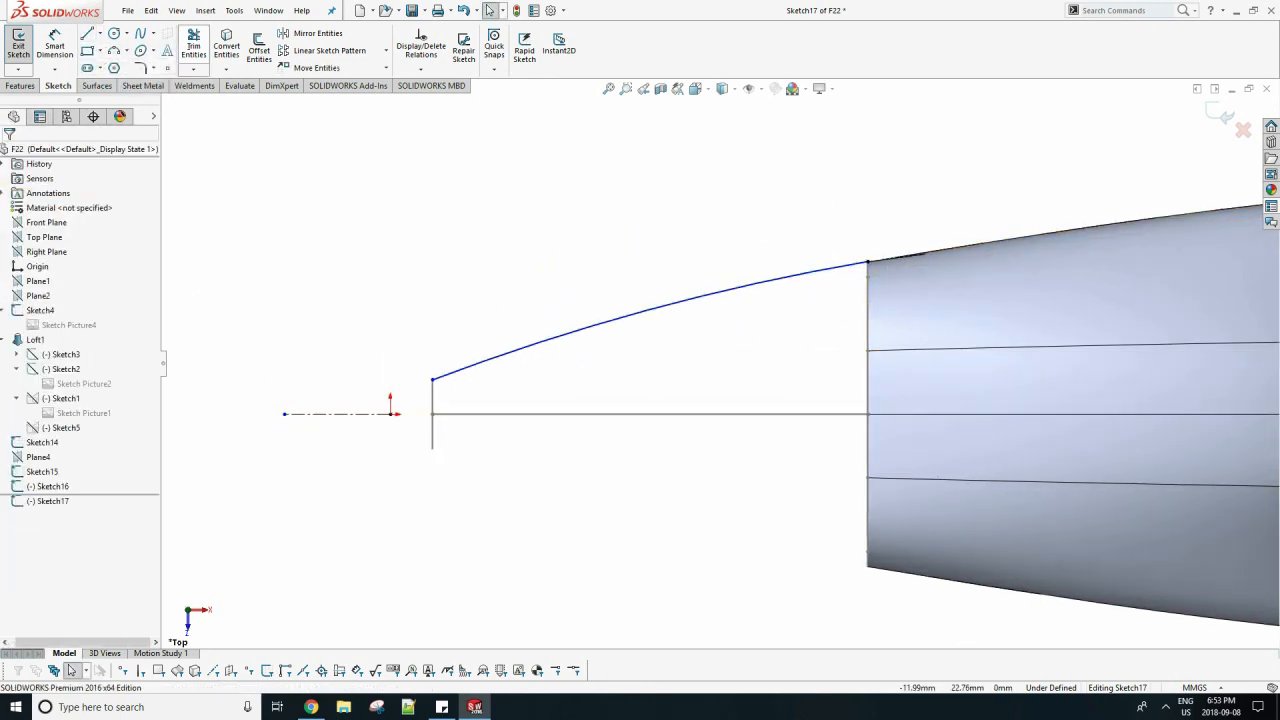
click(317, 34)
click(565, 334)
click(87, 311)
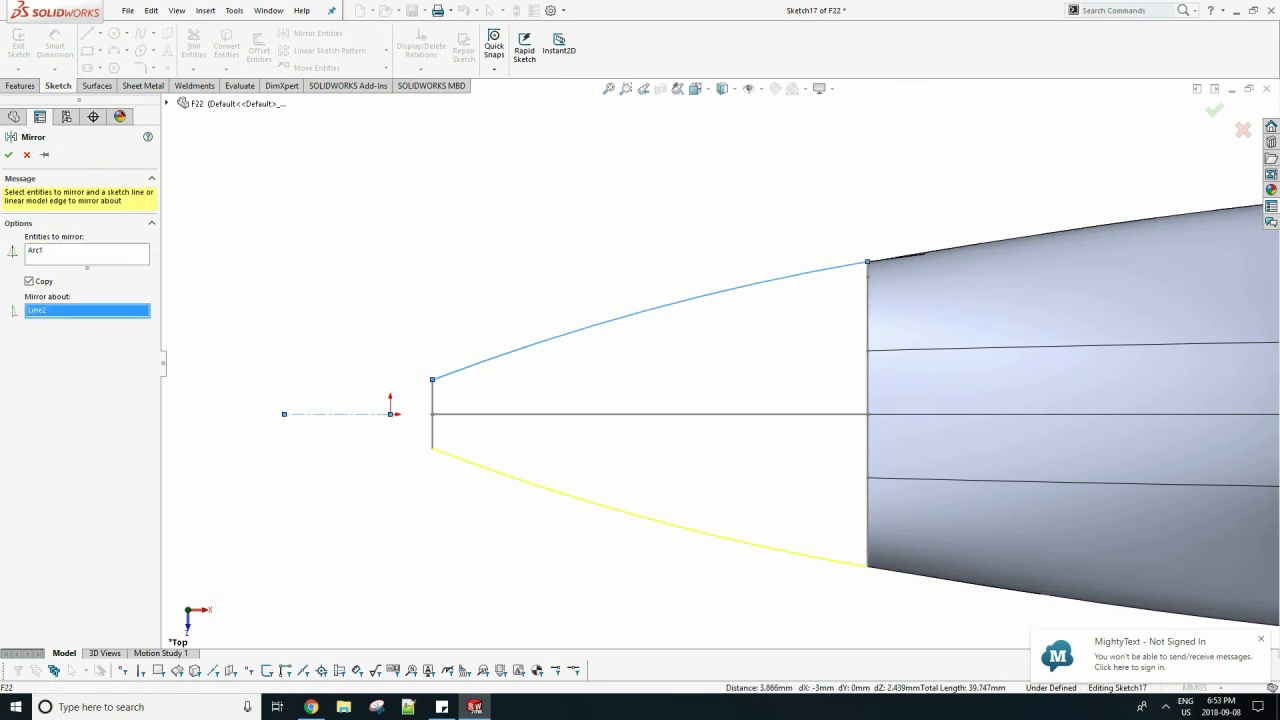
click(337, 414)
click(9, 155)
Constrain the side arc's rear endpoint onto the outline of the fuselage's front face.
scroll(471, 274, up, 4)
scroll(471, 274, up, 2)
middle_drag(850, 412, 923, 235)
scroll(923, 230, down, 6)
key(ctrl+b)
middle_drag(715, 370, 705, 320)
double_click(880, 431)
click(909, 425)
key(Escape)
click(909, 424)
ctrl+click(918, 432)
click(955, 388)
Constrain the side arc's front endpoint to the small circle with a Pierce relation.
scroll(564, 566, down, 5)
click(531, 481)
ctrl+click(533, 503)
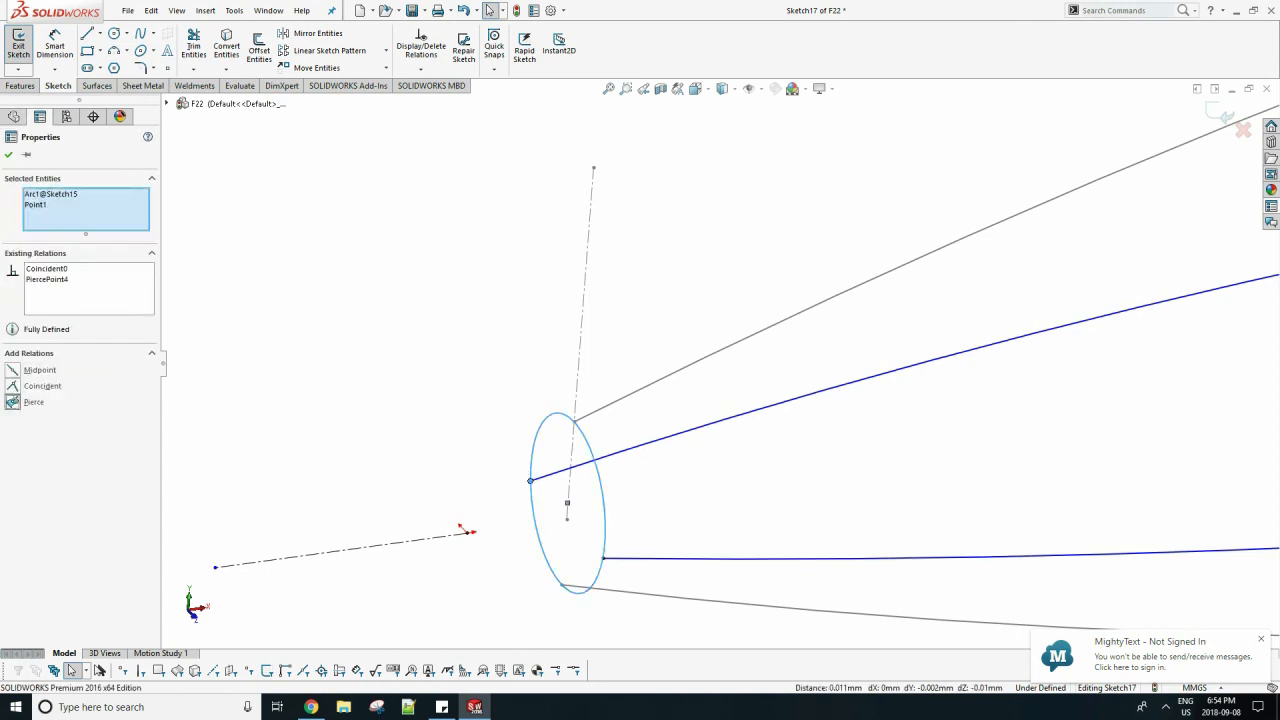
key(Escape)
scroll(574, 384, up, 4)
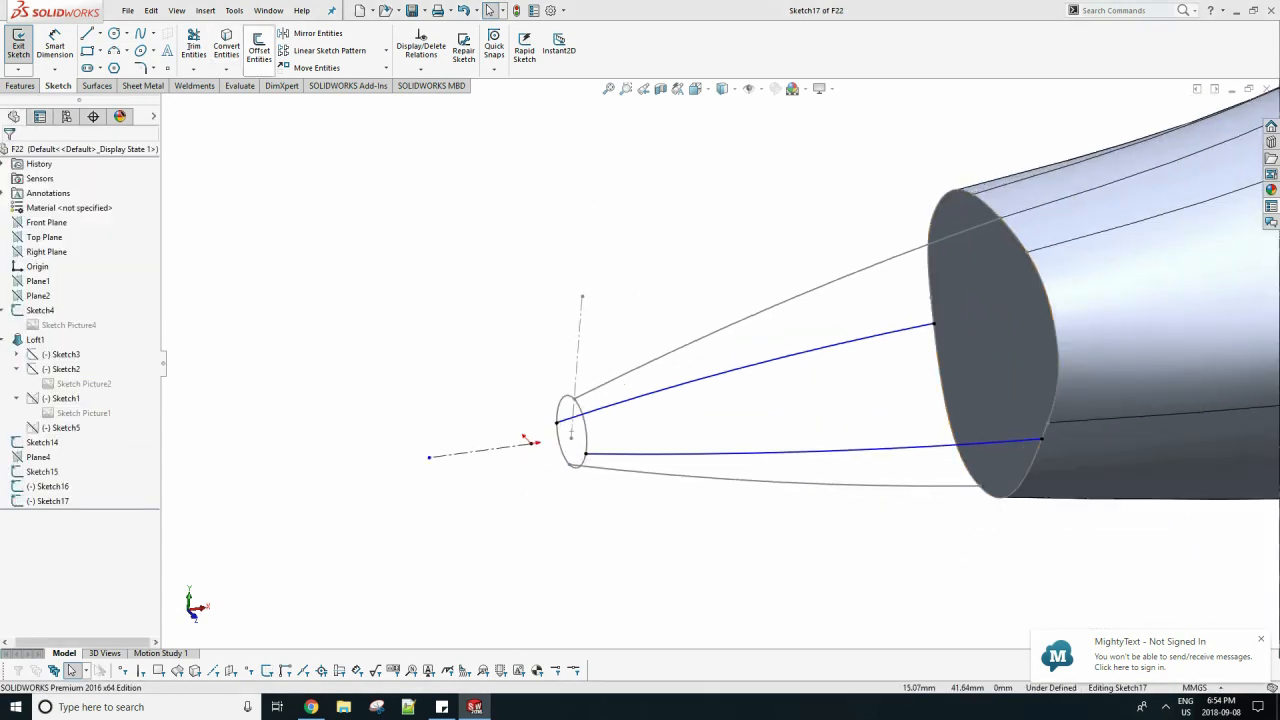
Set up a loft from the fuselage's front face to the small nose circle.
click(20, 86)
click(134, 51)
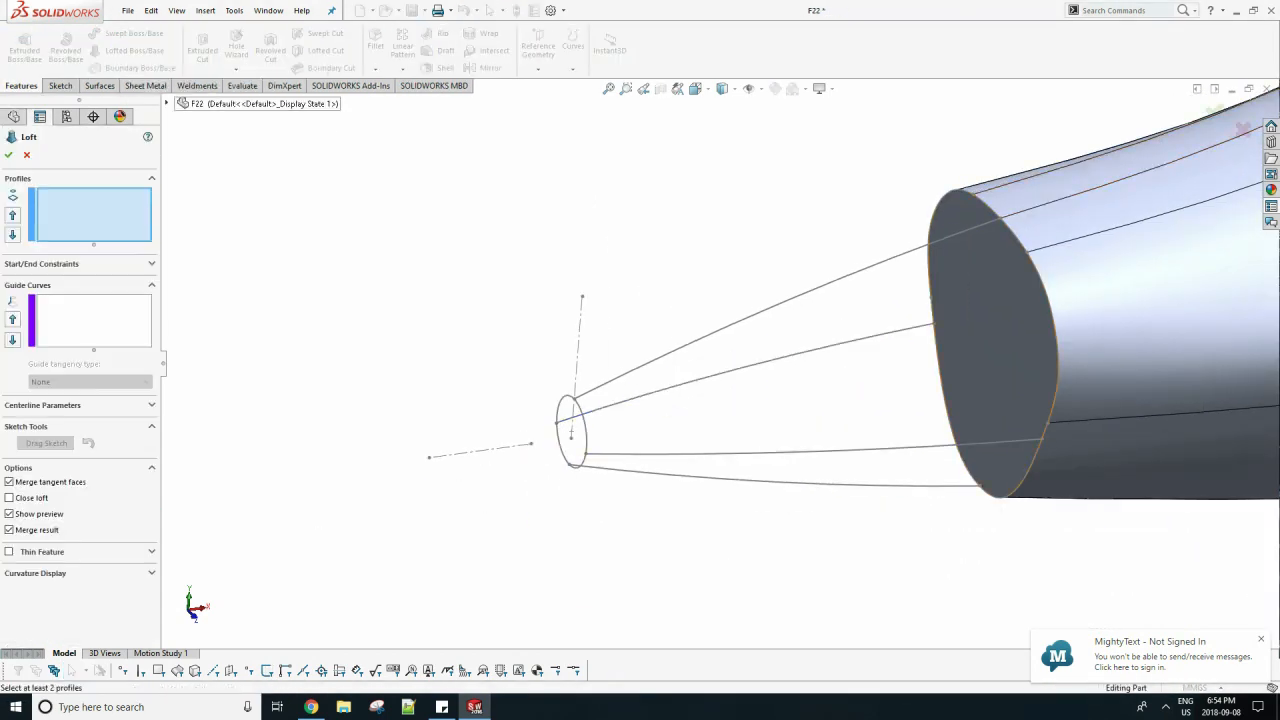
click(979, 410)
click(584, 430)
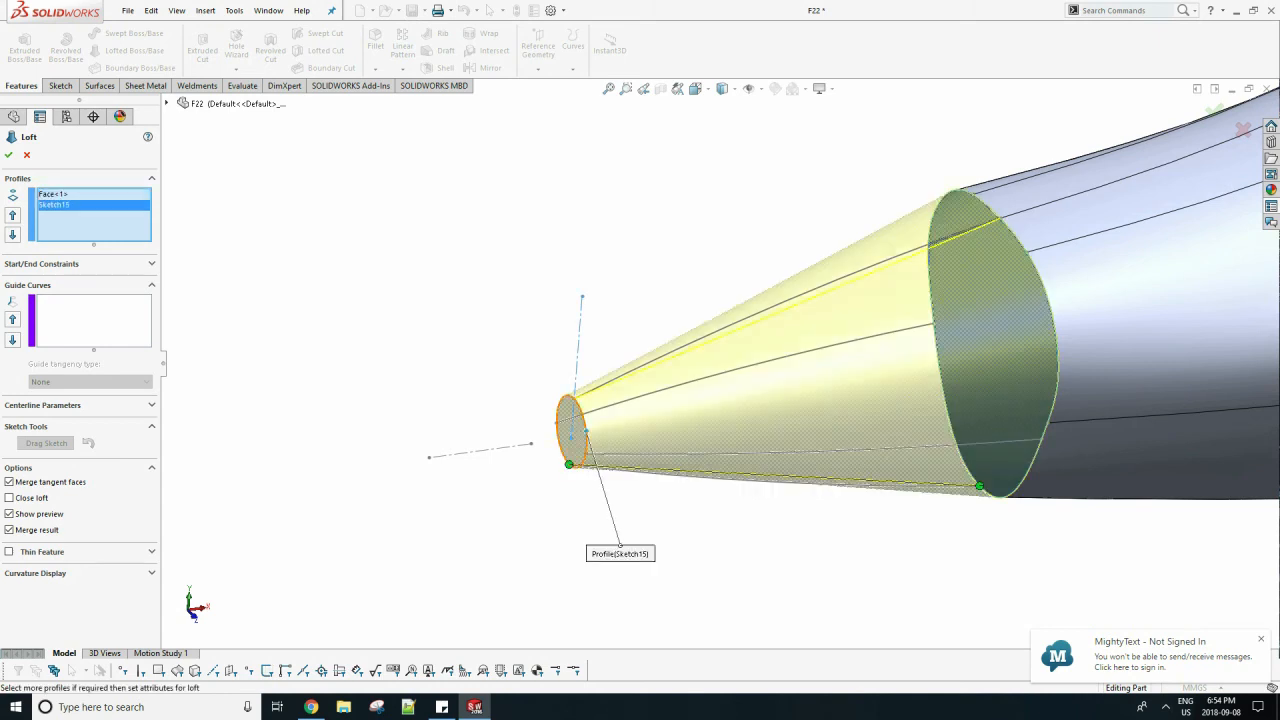
Add the upper, both side and lower arcs as open-group guide curves and create the nose loft.
click(94, 321)
click(715, 333)
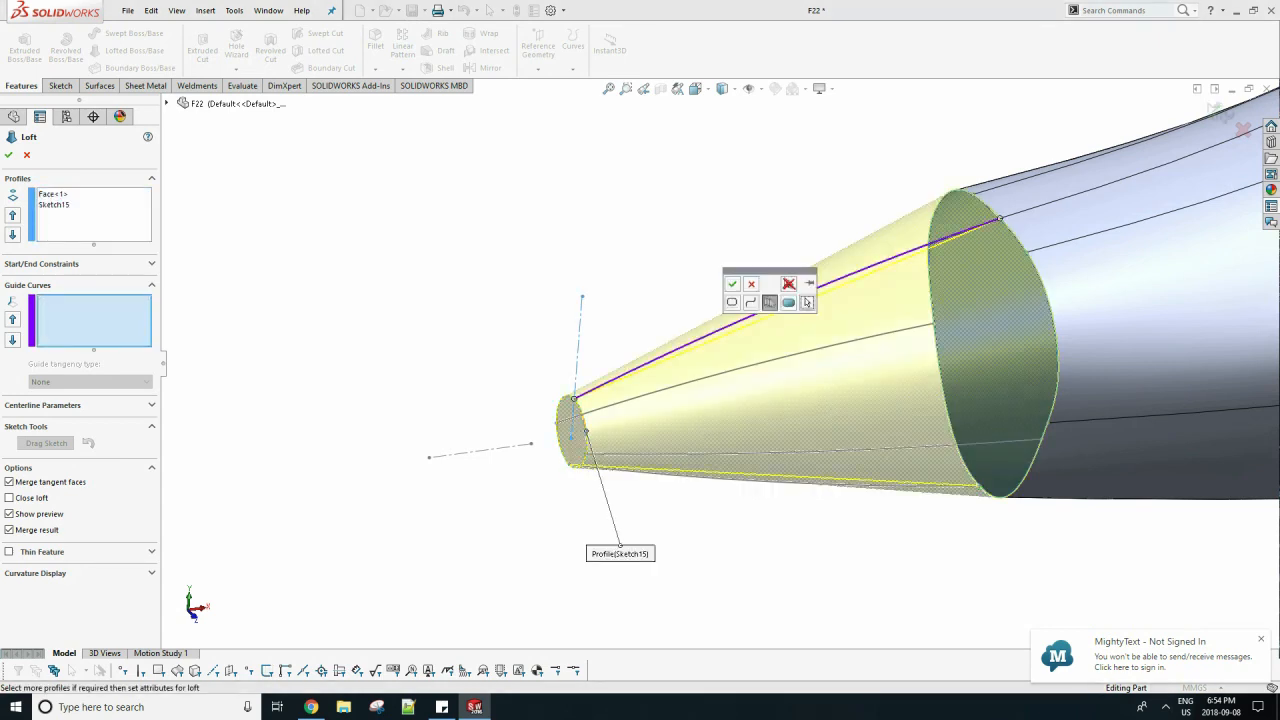
click(732, 284)
click(787, 357)
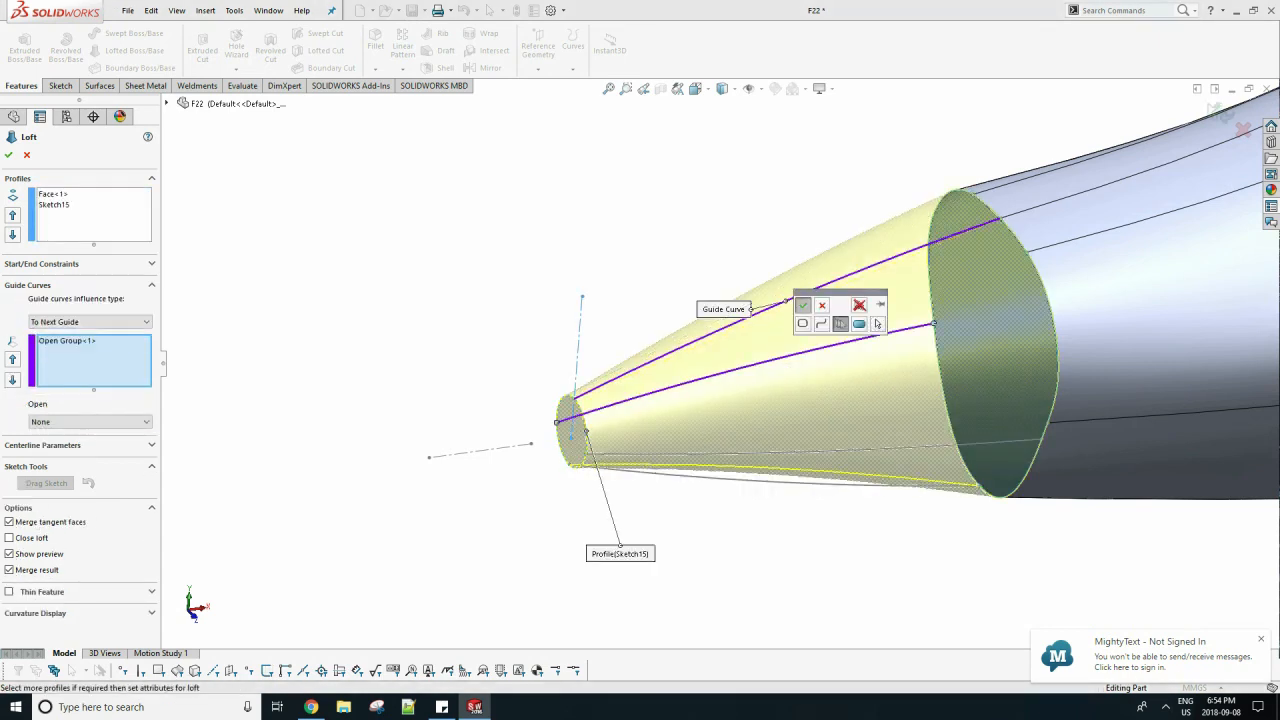
click(805, 305)
click(850, 450)
click(868, 476)
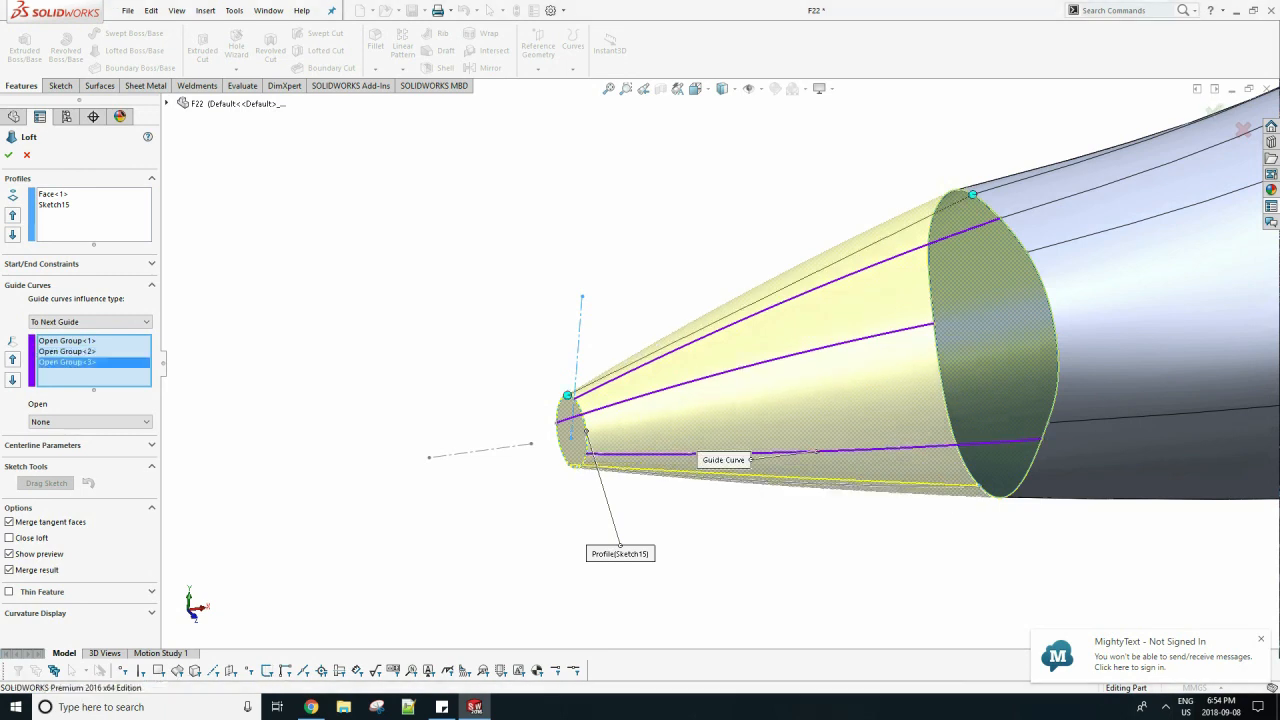
click(842, 485)
click(862, 528)
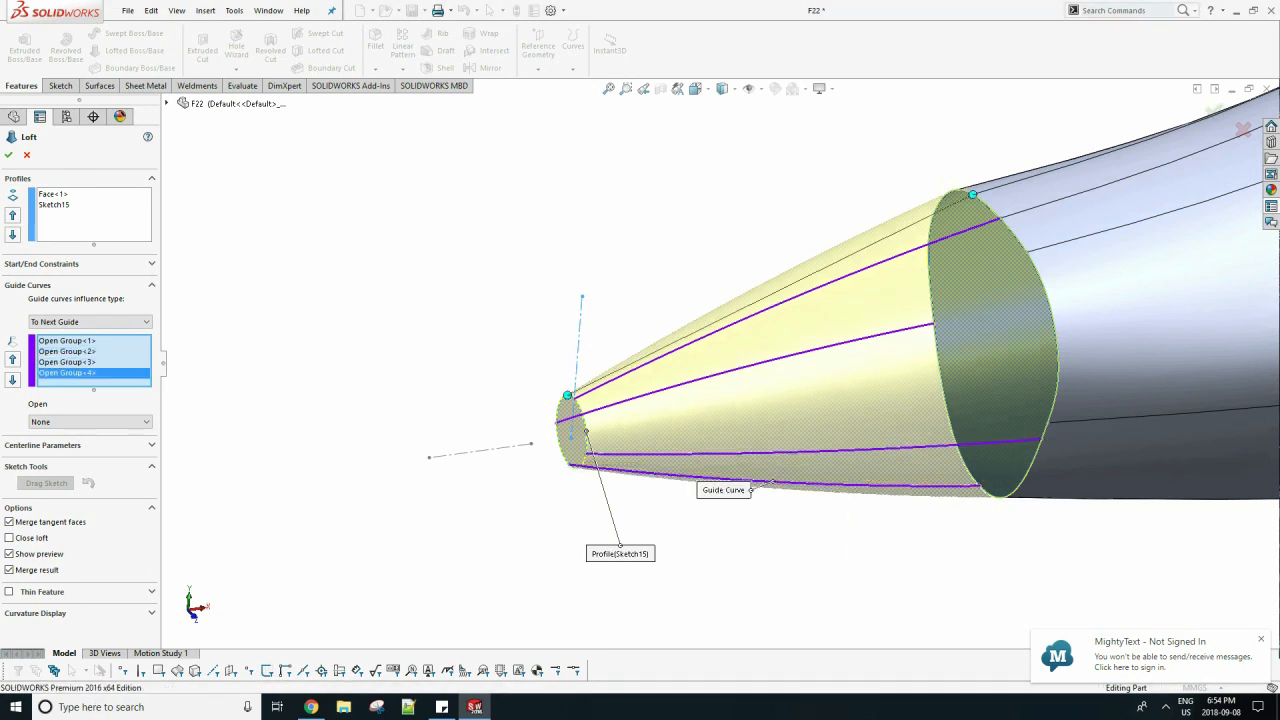
click(8, 155)
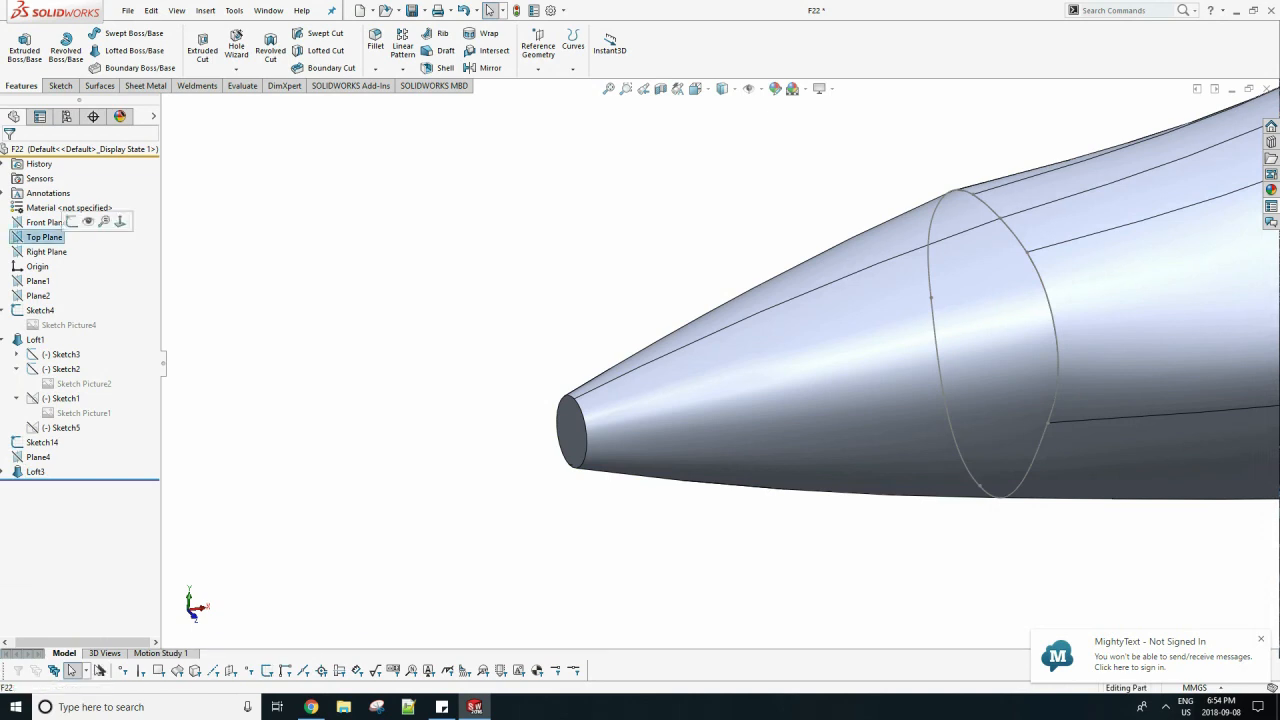
In a new sketch on the Front Plane, draw a horizontal construction line forward from the midpoint of the nose's front edge.
click(46, 222)
scroll(719, 363, up, 6)
middle_drag(719, 363, 703, 356)
click(60, 86)
click(18, 45)
key(space)
click(515, 431)
scroll(660, 366, down, 10)
scroll(489, 392, down, 8)
click(100, 34)
click(117, 67)
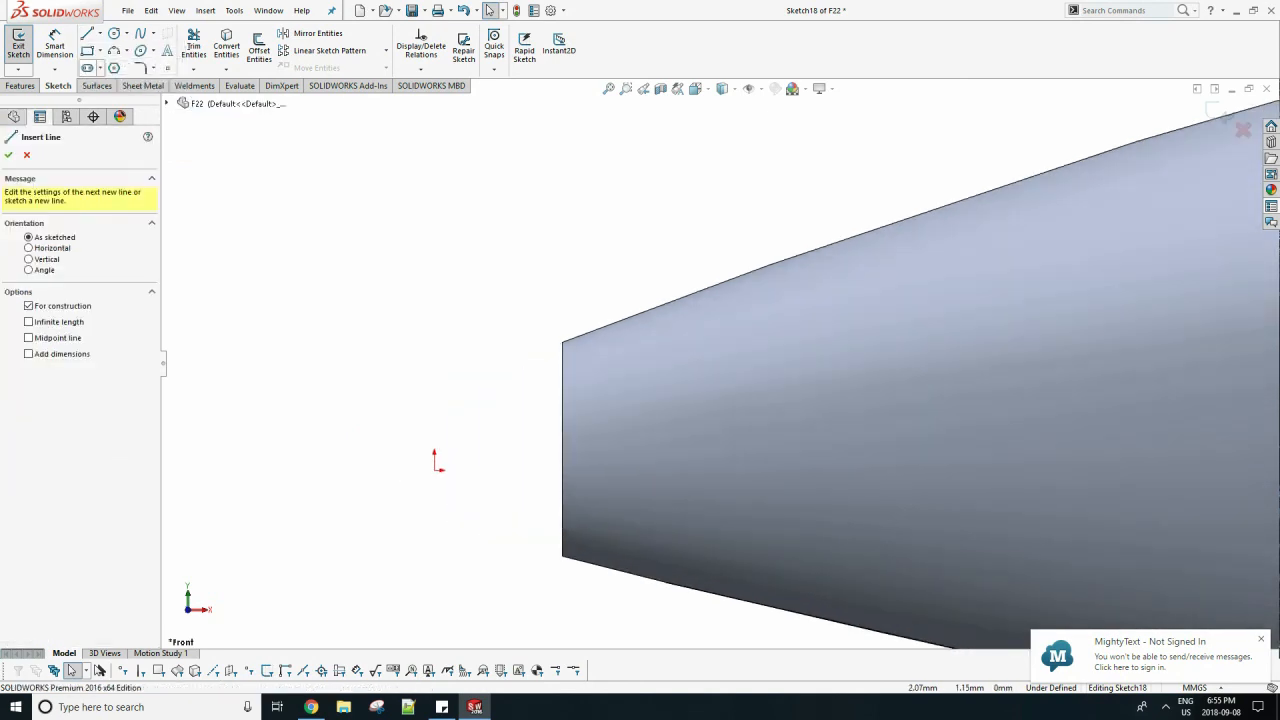
drag(561, 448, 351, 449)
key(Escape)
Draw a three-point arc from the horizontal construction line to the upper corner of the nose's front edge, bulging outward.
click(114, 50)
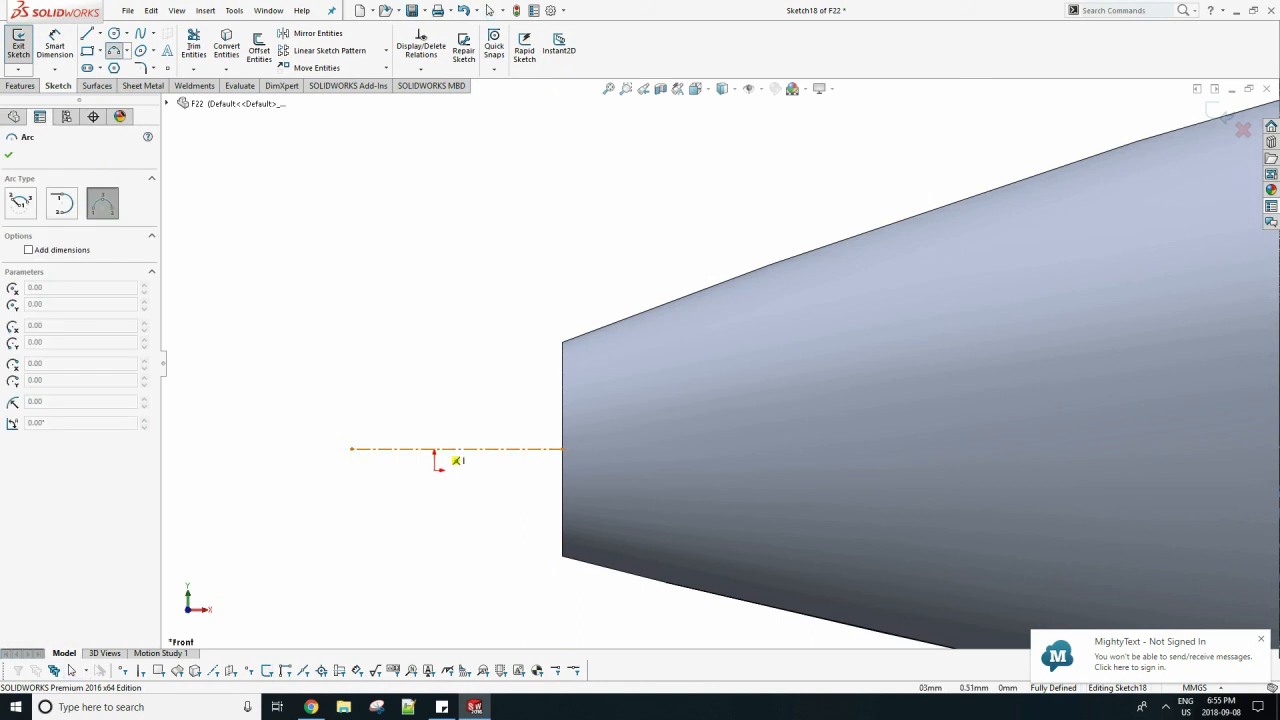
click(434, 449)
click(562, 342)
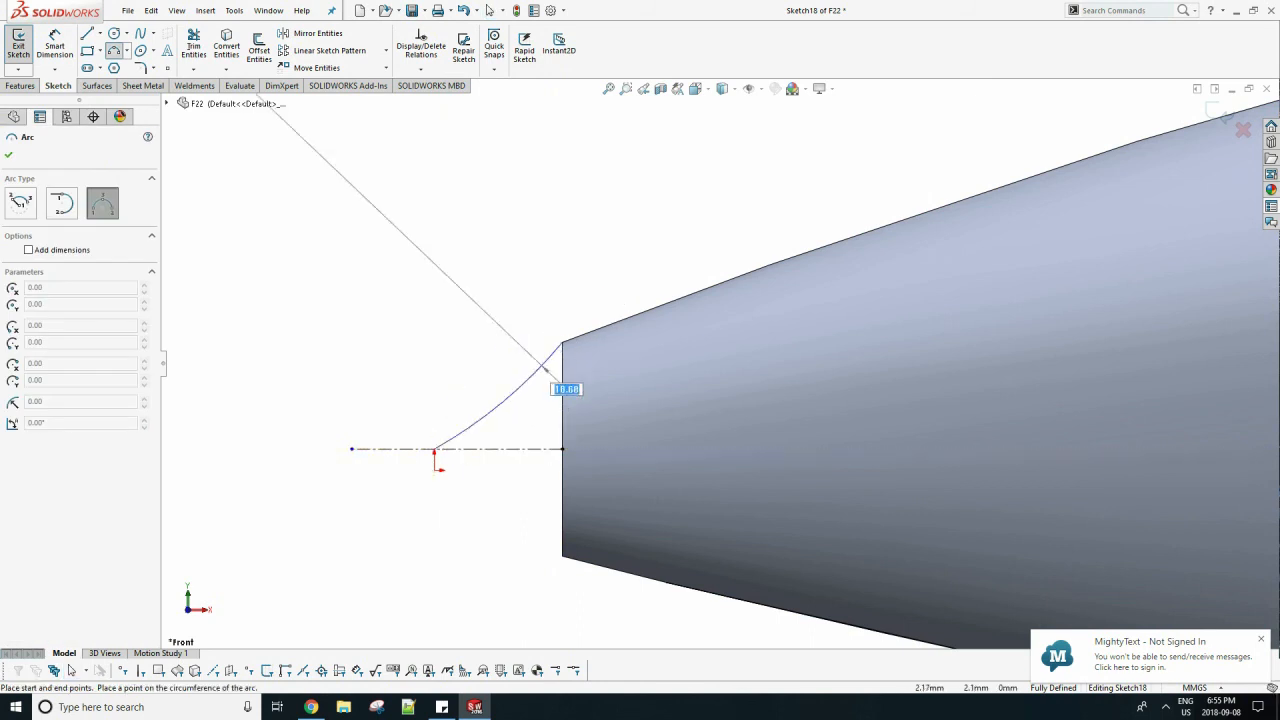
click(584, 323)
key(Escape)
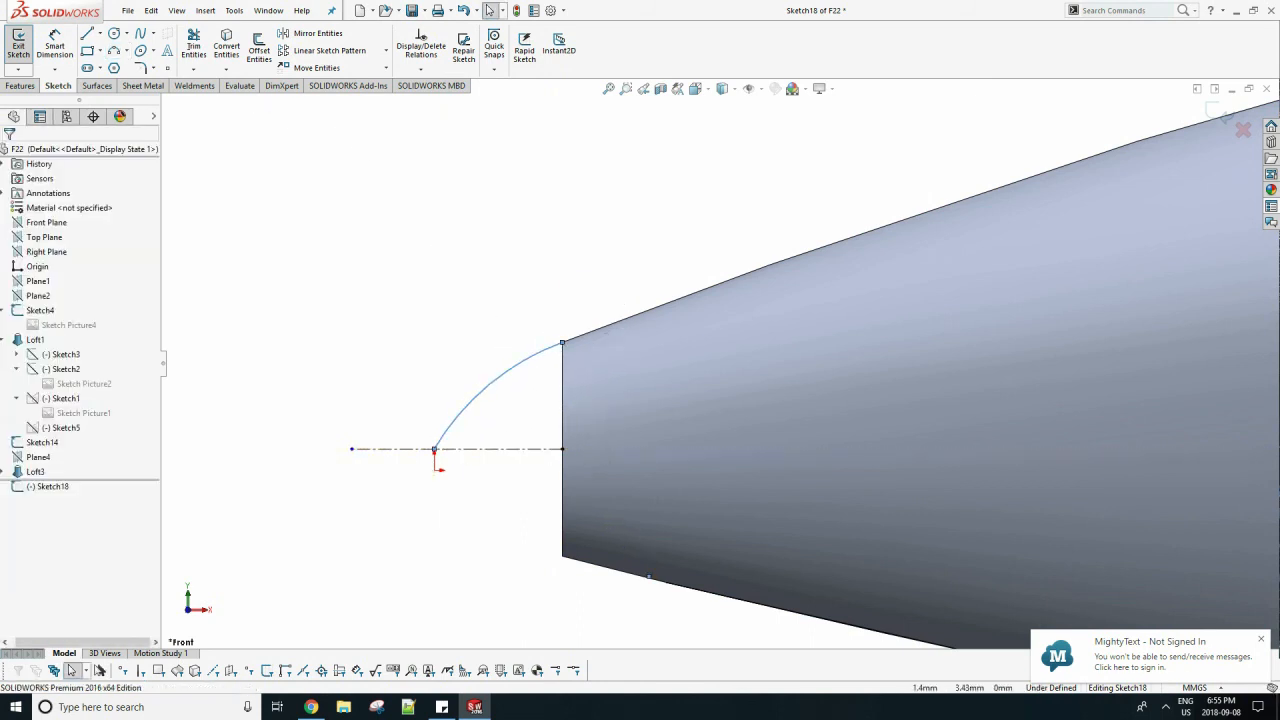
Close the tip profile with a line along the construction line and a vertical line up the nose's front edge.
key(l)
click(434, 449)
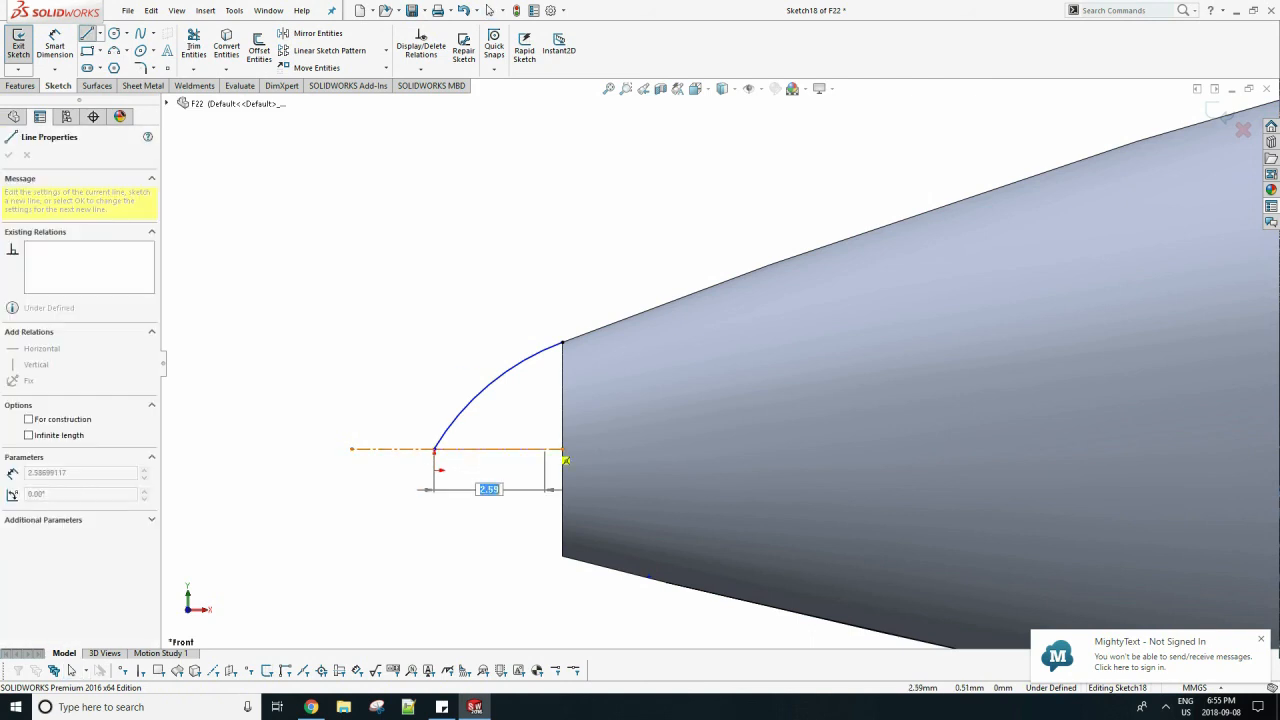
click(562, 449)
click(562, 342)
key(Escape)
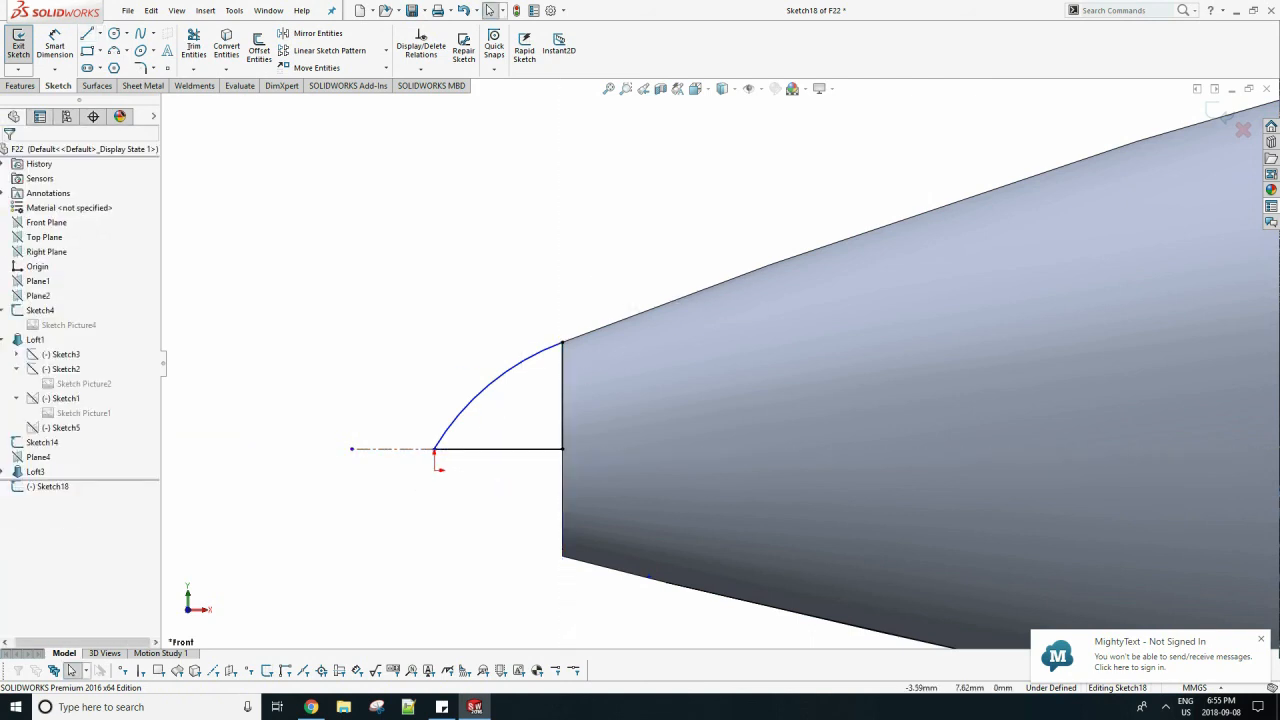
Revolve the closed tip profile 360° about the horizontal construction line, merged with the nose.
click(20, 86)
click(66, 49)
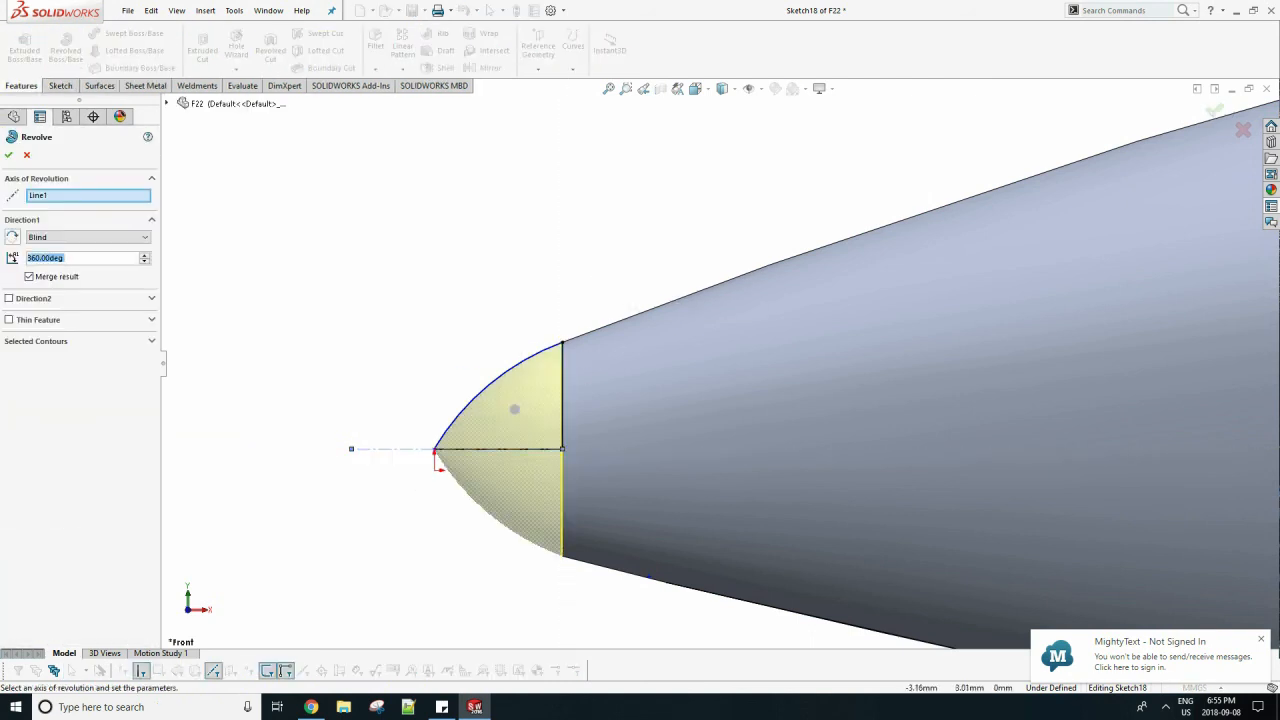
click(9, 155)
Inspect the revolved tip and the nose's transition into the forward fuselage from several angles.
scroll(720, 364, up, 10)
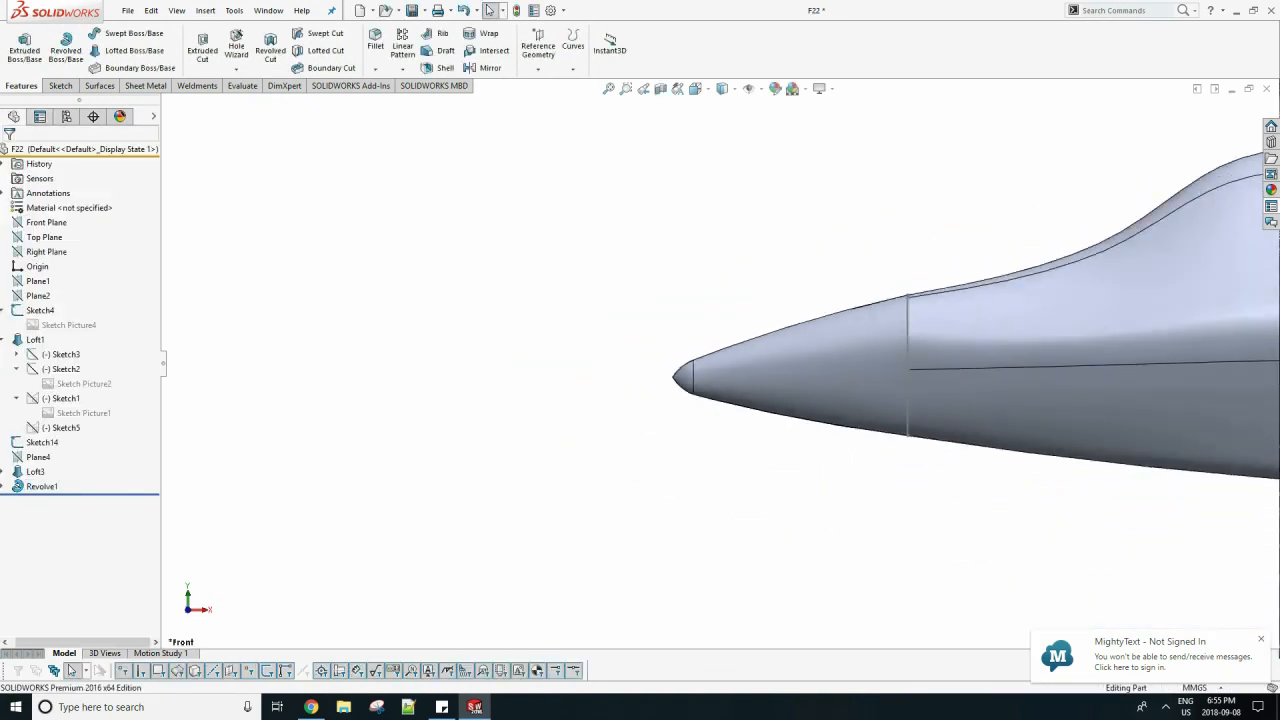
mouse_move(938, 323)
middle_down()
mouse_move(1103, 358)
mouse_move(1085, 480)
mouse_move(955, 345)
mouse_move(896, 330)
mouse_move(1020, 327)
mouse_move(985, 352)
middle_up()
right_click(902, 327)
click(926, 309)
scroll(1020, 327, up, 5)
scroll(955, 350, down, 4)
middle_drag(858, 340, 690, 328)
scroll(600, 360, down, 3)
middle_drag(600, 360, 660, 368)
Reopen the nose loft's definition to review its profiles and guide curves, keeping its settings.
click(768, 372)
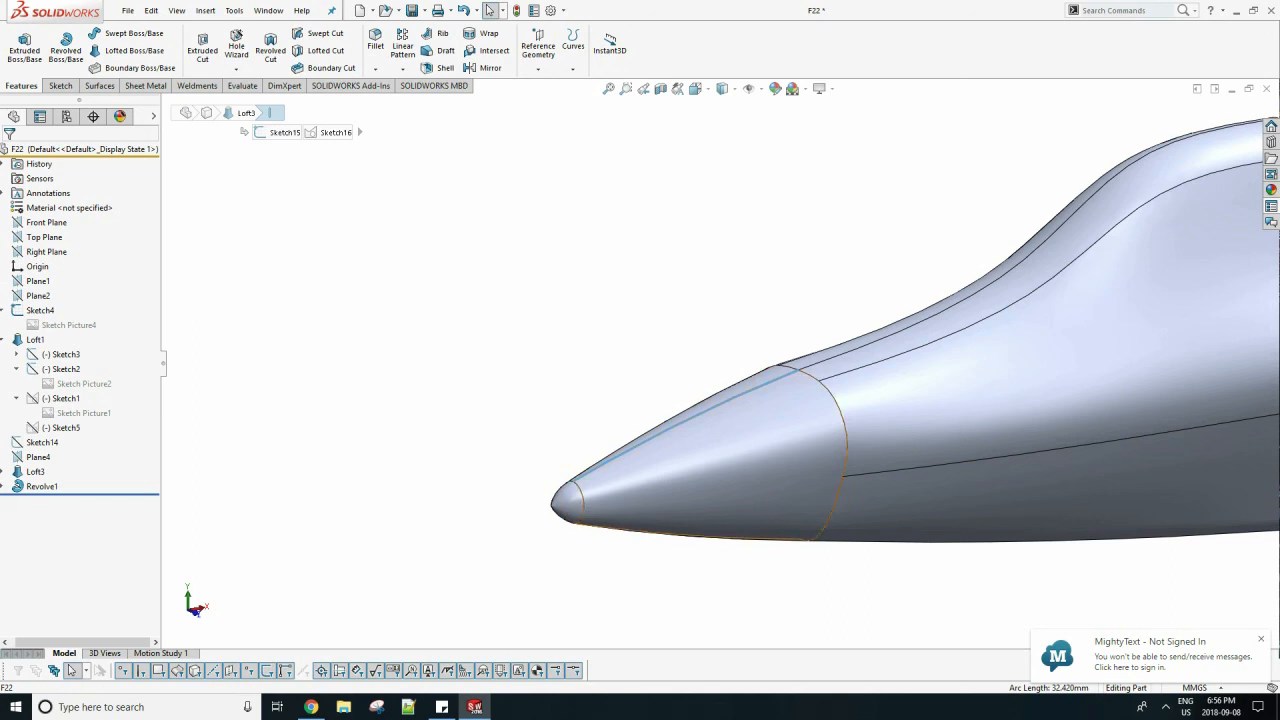
right_click(35, 471)
click(33, 374)
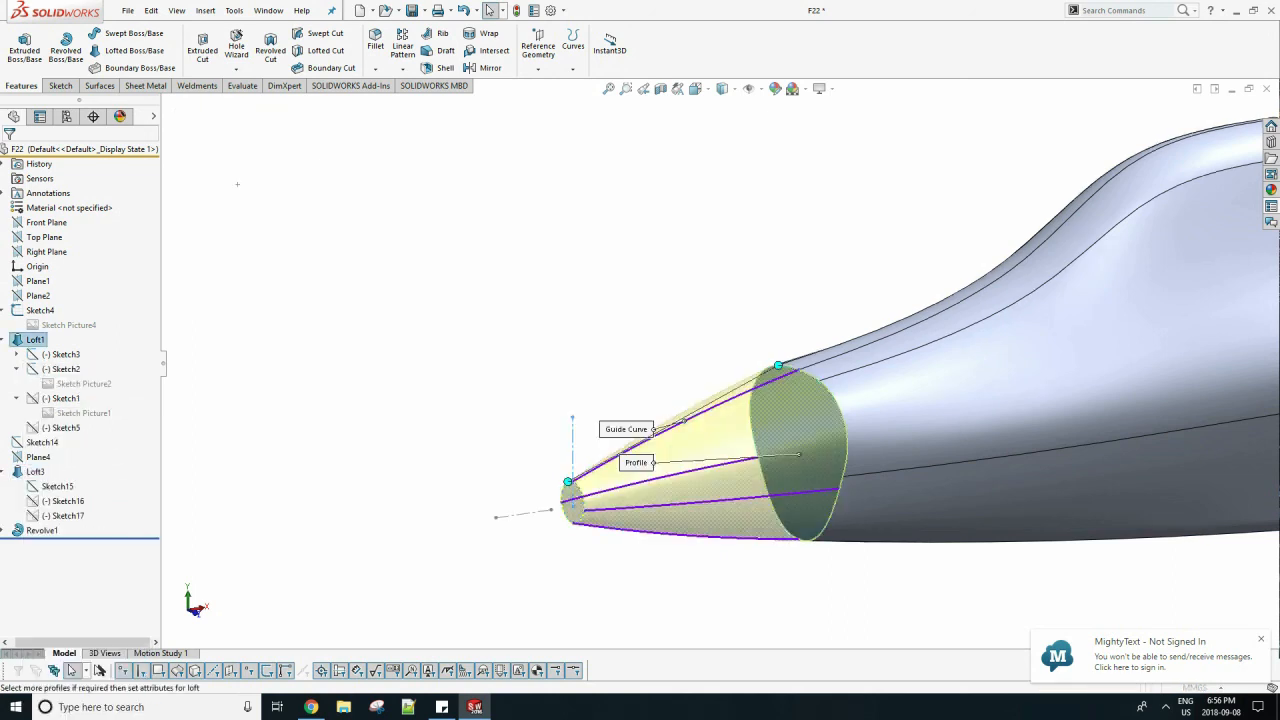
click(686, 405)
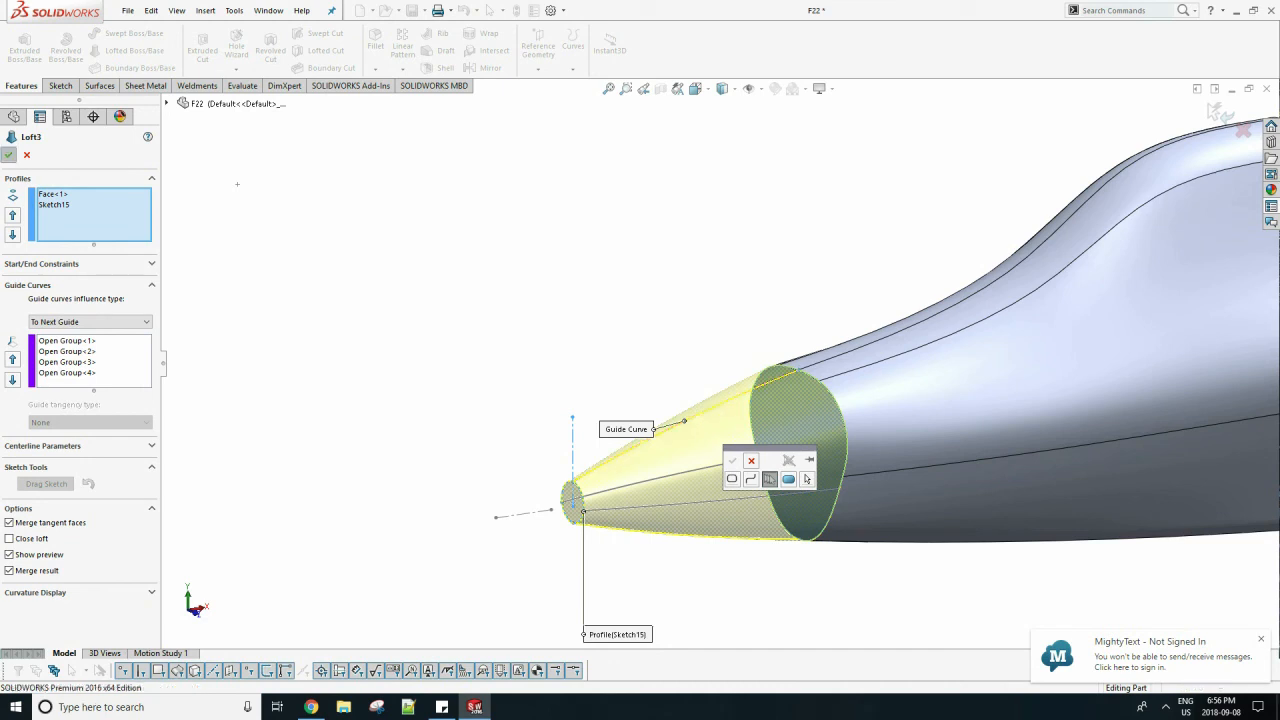
click(9, 155)
click(723, 367)
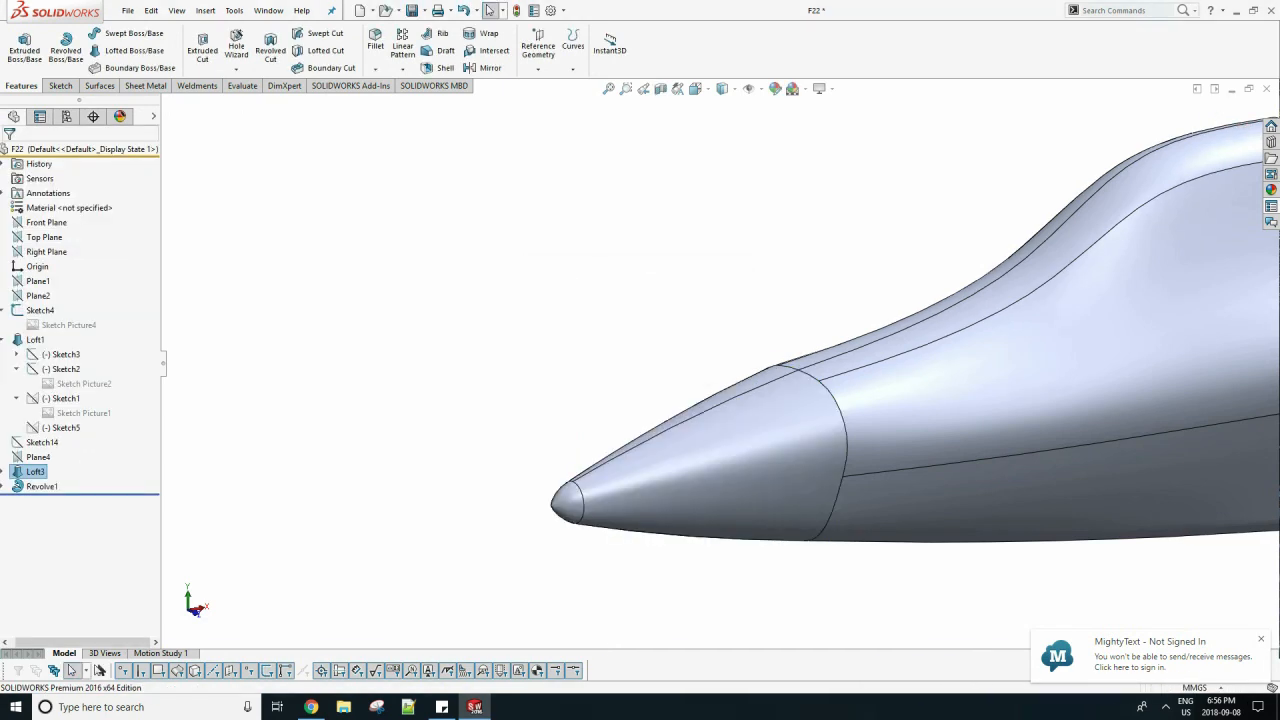
Display zebra stripes on the body to check surface continuity between the nose and the fuselage.
click(241, 85)
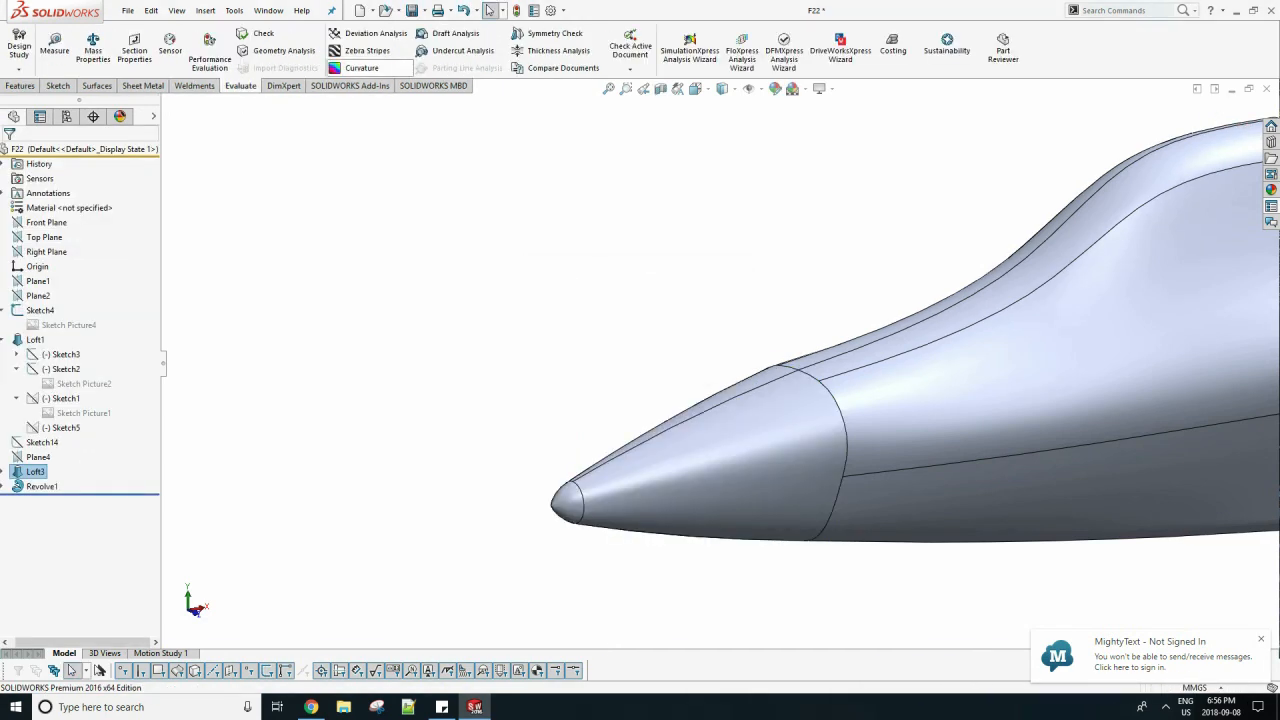
click(367, 50)
click(9, 155)
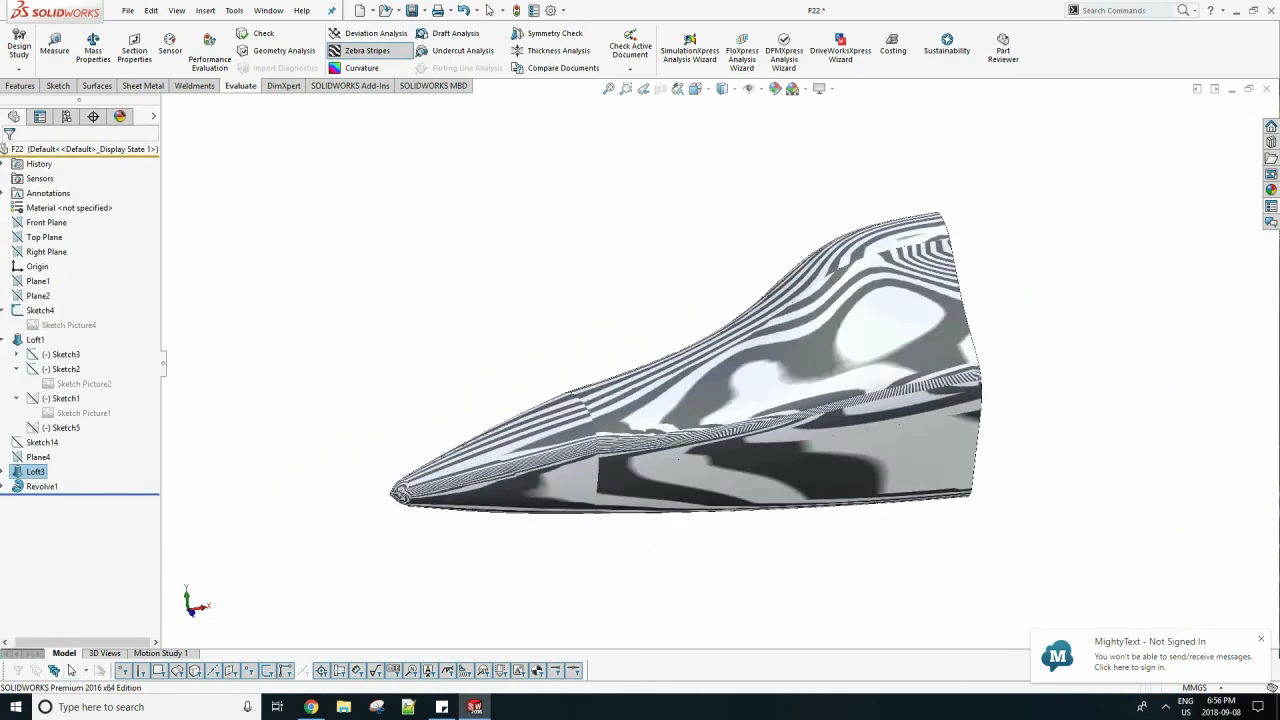